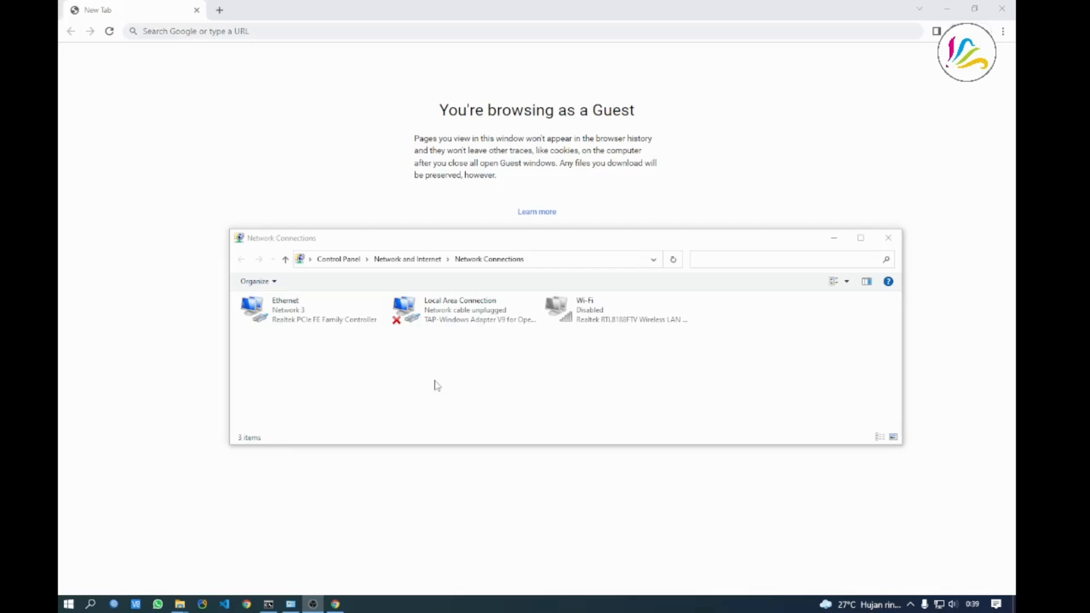
# Check the Ethernet connection details, showing the current IPv4 address 192.168.120.254
pyautogui.rightClick(295, 317)
pyautogui.click(315, 339)
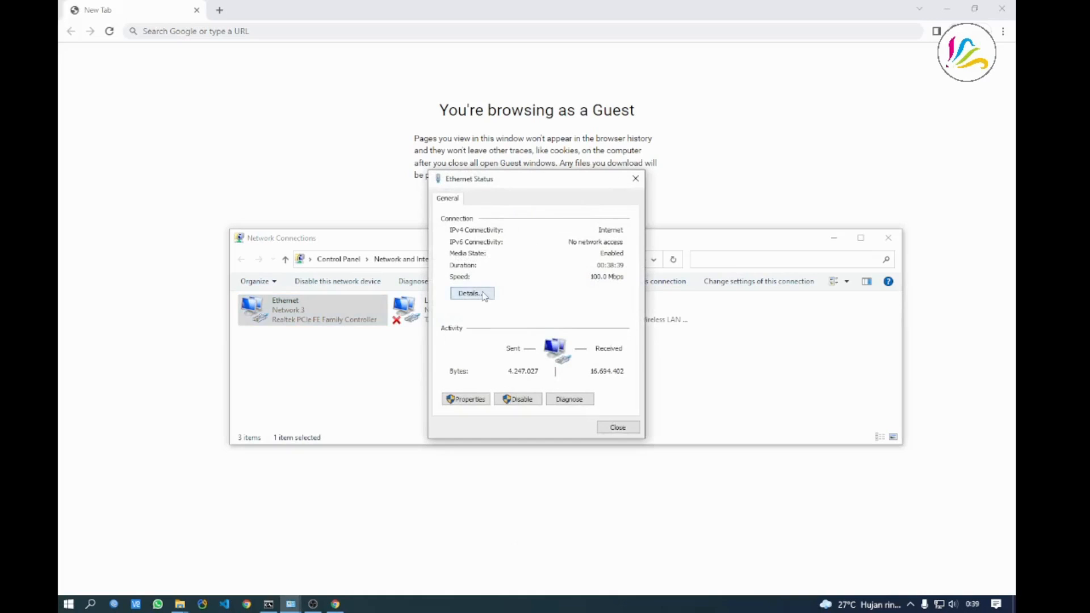
pyautogui.click(473, 293)
pyautogui.click(526, 286)
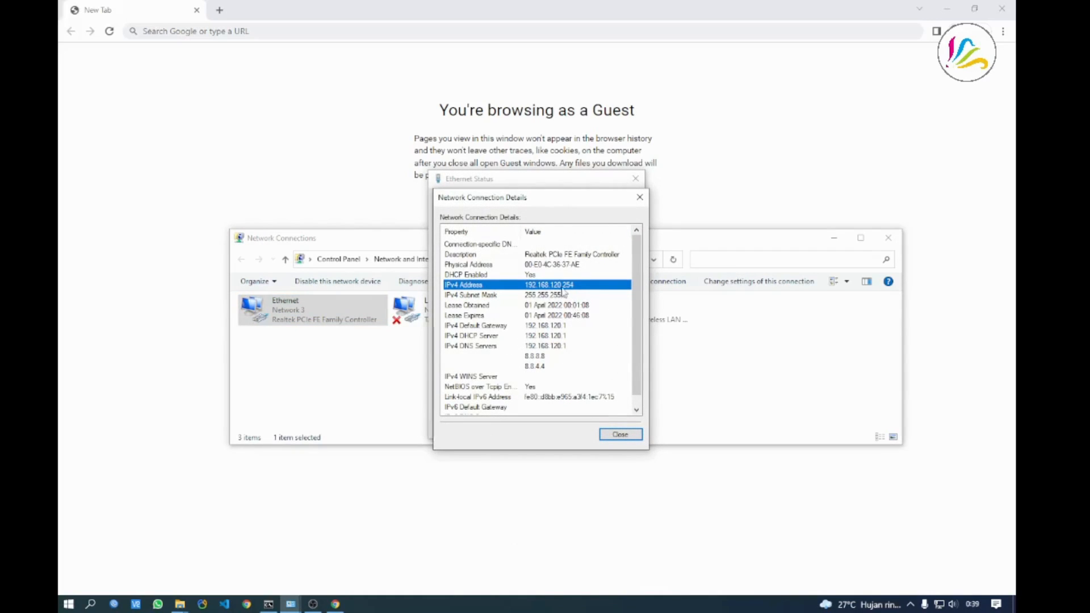
pyautogui.click(619, 435)
pyautogui.click(617, 428)
# Open the Ethernet adapter's IPv4 settings and close them without changes
pyautogui.rightClick(314, 318)
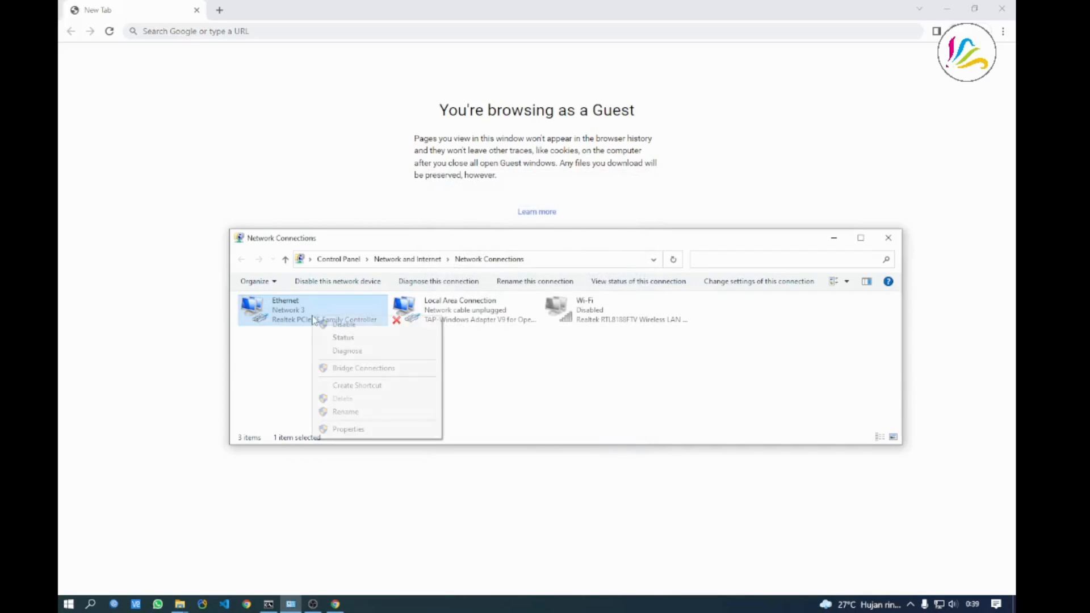
pyautogui.click(352, 431)
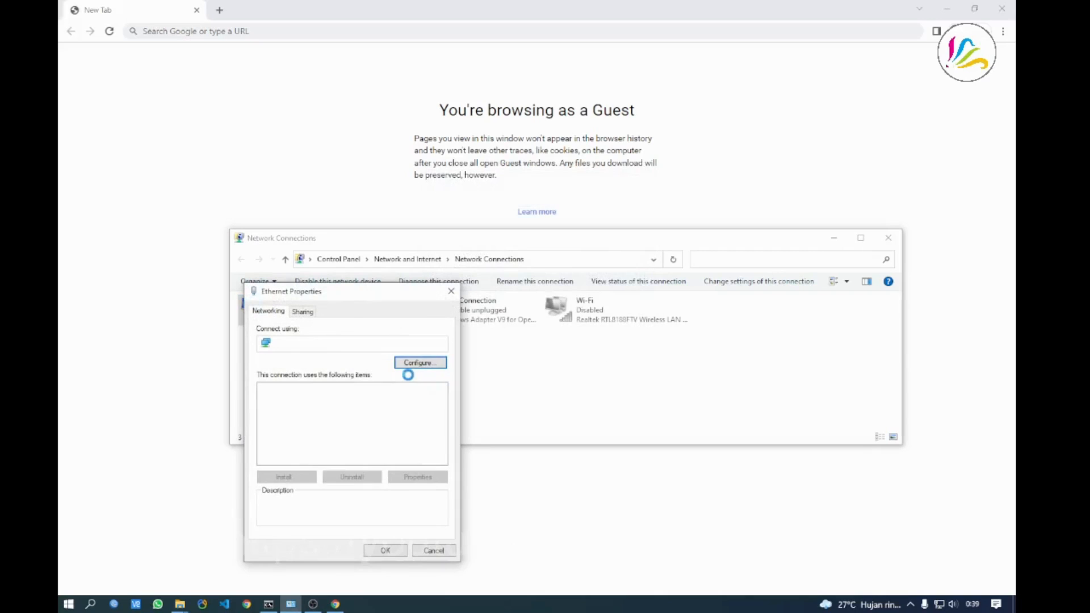
pyautogui.doubleClick(372, 417)
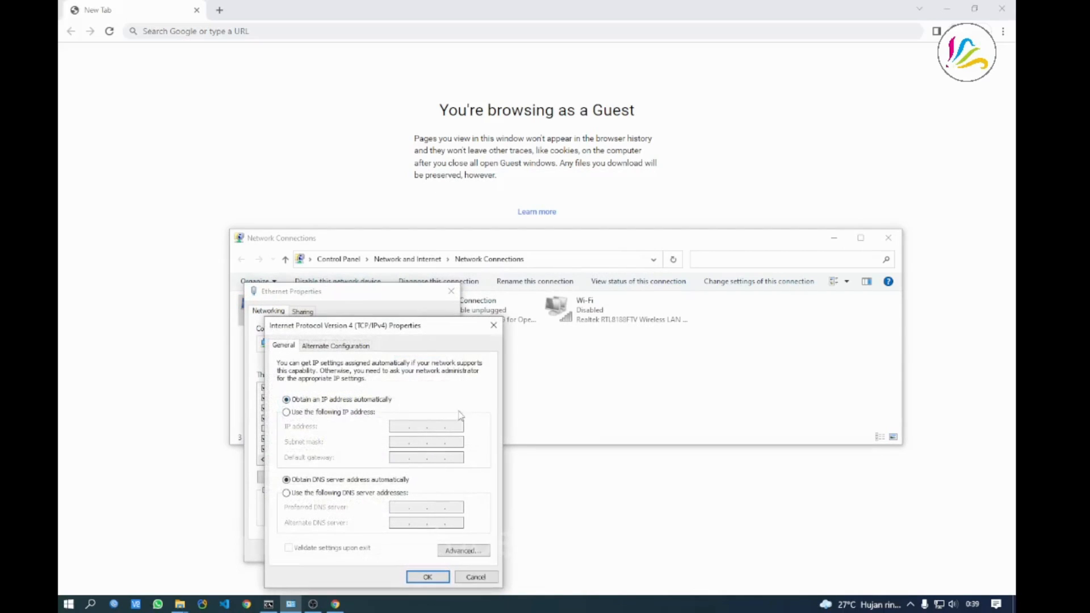
pyautogui.click(493, 325)
pyautogui.click(451, 292)
pyautogui.click(550, 378)
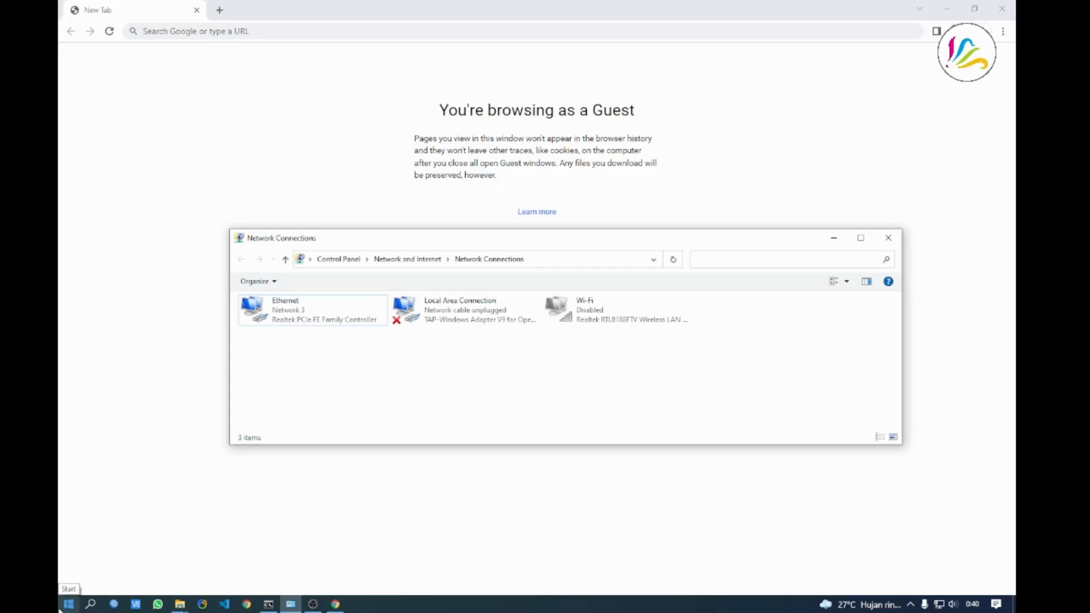
# Start a Notepad note with 'ip 10.90.90.90' and 'subnet 255.0.0.0', placed beside Network Connections
pyautogui.click(65, 605)
pyautogui.click(263, 287)
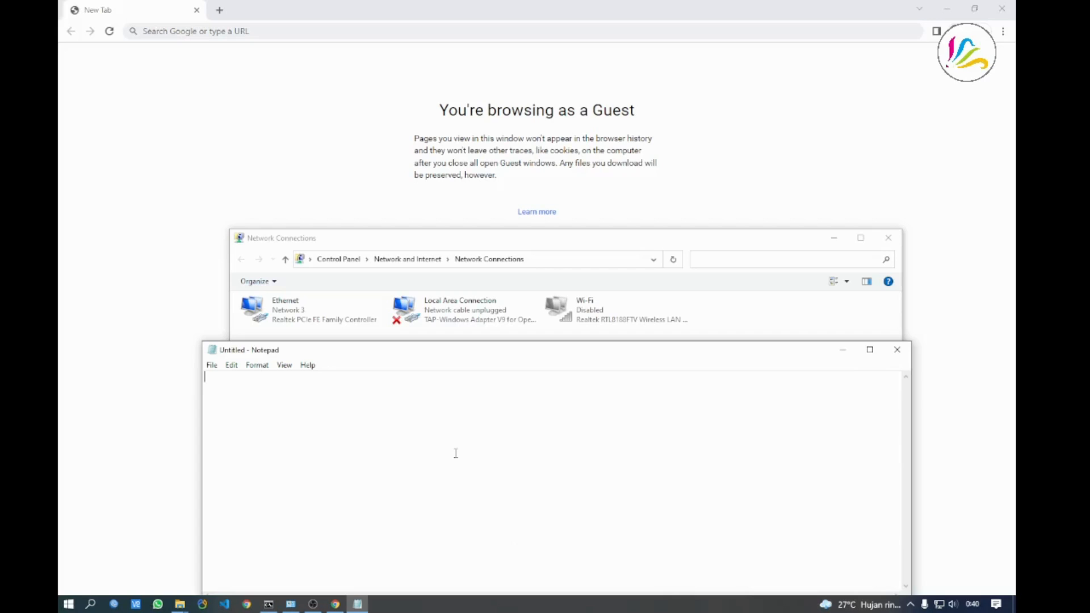
pyautogui.moveTo(470, 354); pyautogui.dragTo(523, 238)
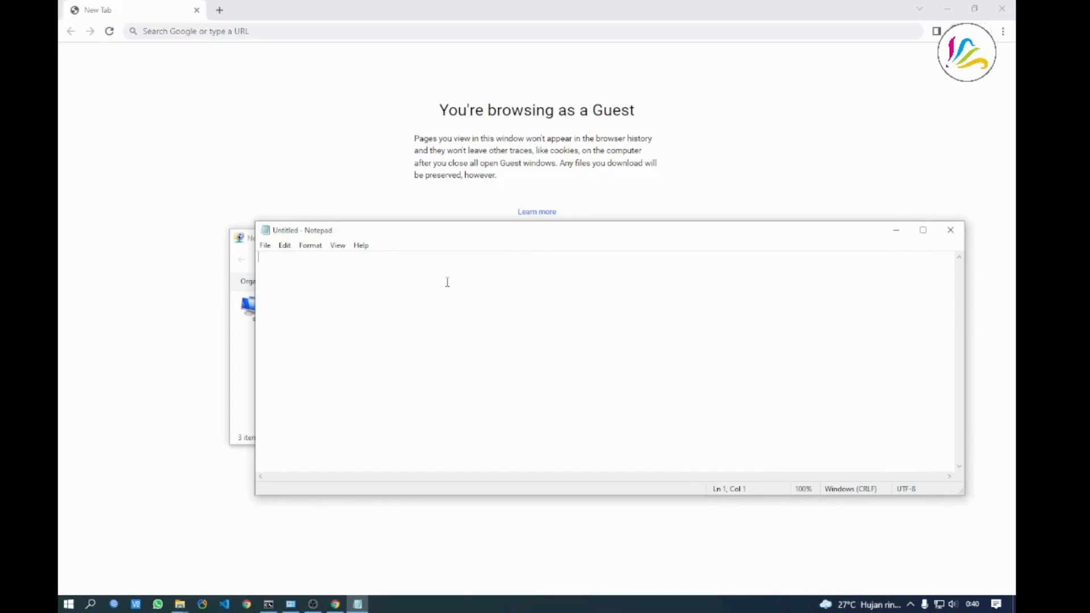
pyautogui.write('ip 10.90.90.90 su')
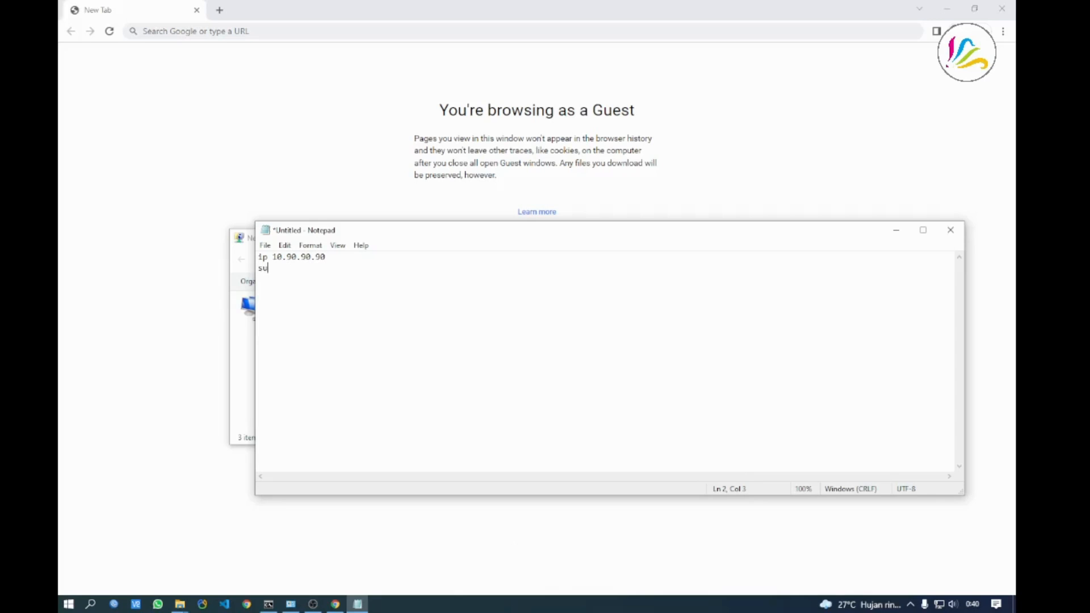
pyautogui.write('bnet 255.0.0.0')
pyautogui.press('Return')
pyautogui.press('Return')
pyautogui.moveTo(256, 223); pyautogui.dragTo(559, 344)
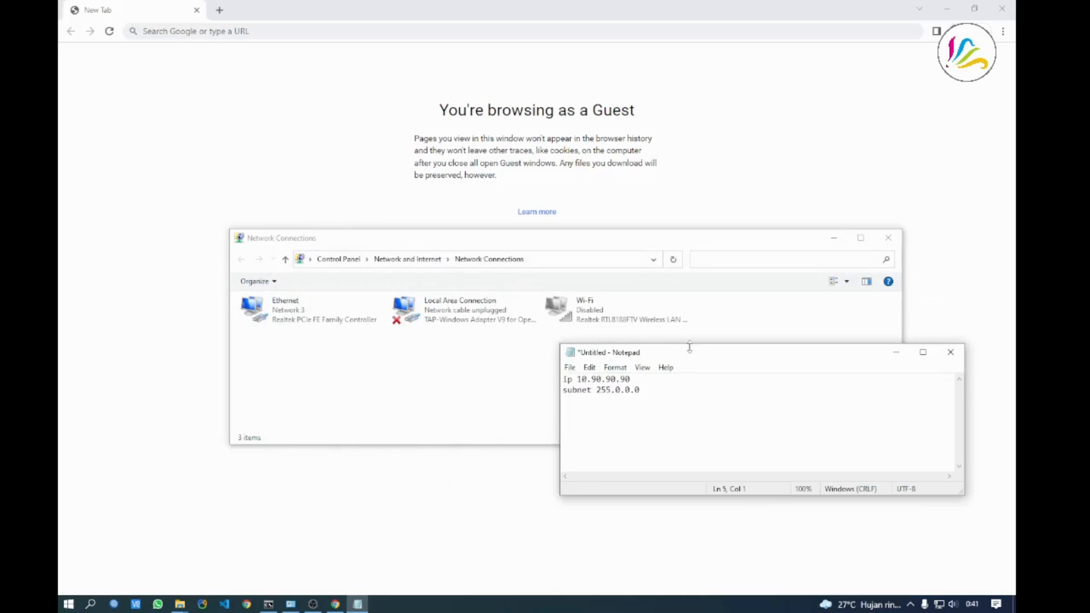
pyautogui.moveTo(695, 359); pyautogui.dragTo(678, 283)
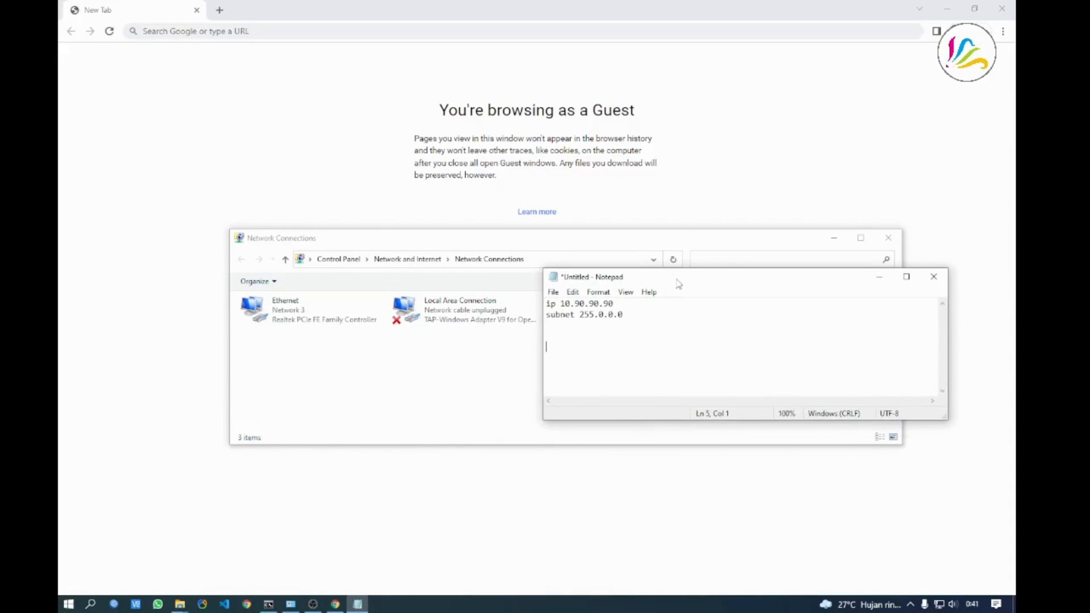
# Set Ethernet IPv4 to static address 10.90.90.89 with mask 255.0.0.0 and confirm
pyautogui.rightClick(280, 314)
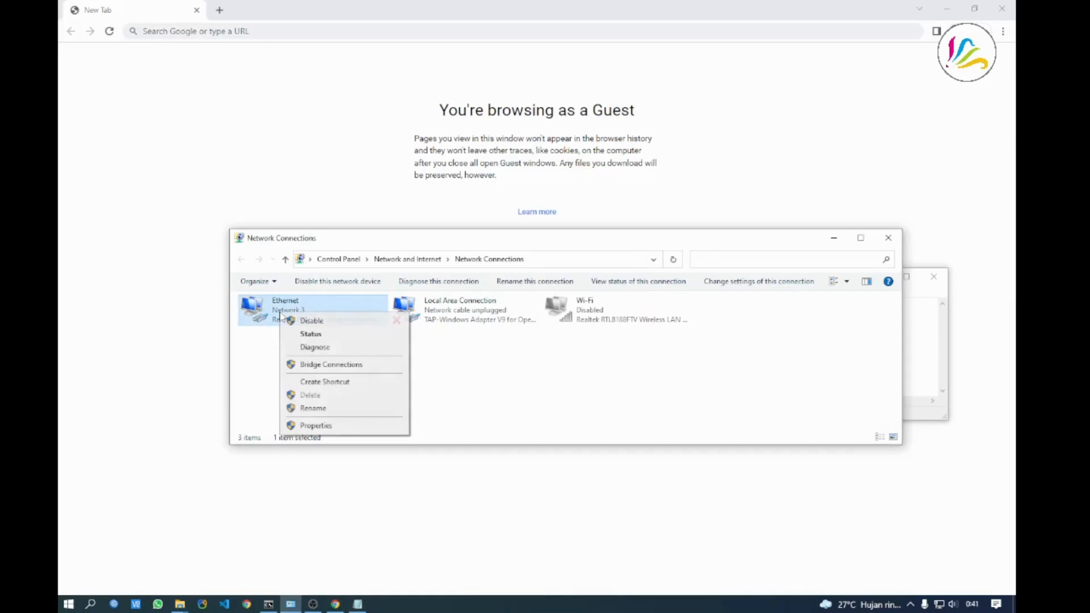
pyautogui.click(302, 426)
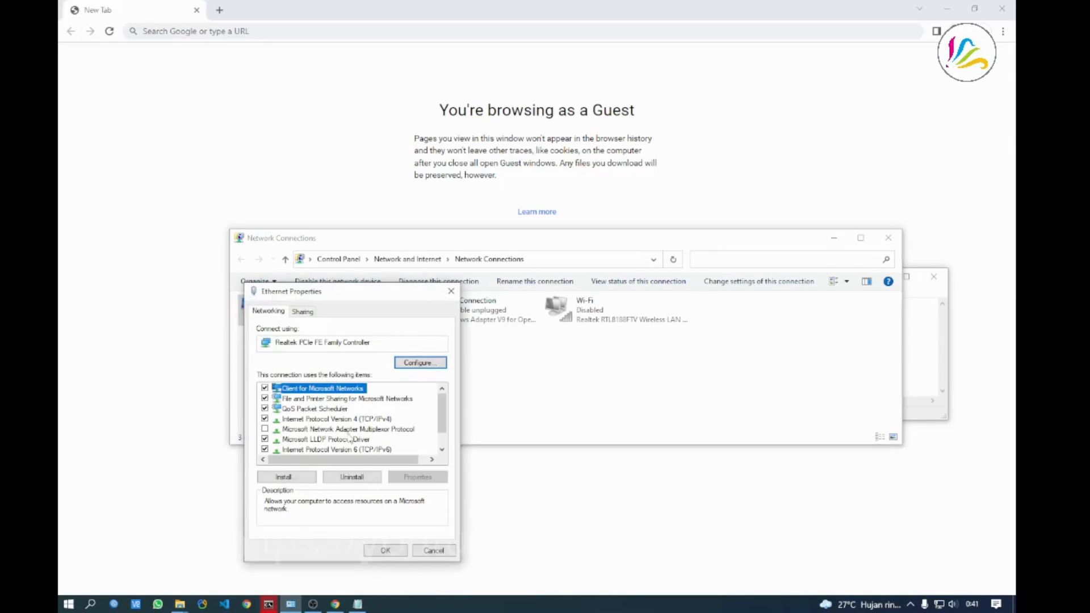
pyautogui.doubleClick(358, 419)
pyautogui.click(336, 413)
pyautogui.click(403, 427)
pyautogui.write('10.90.90')
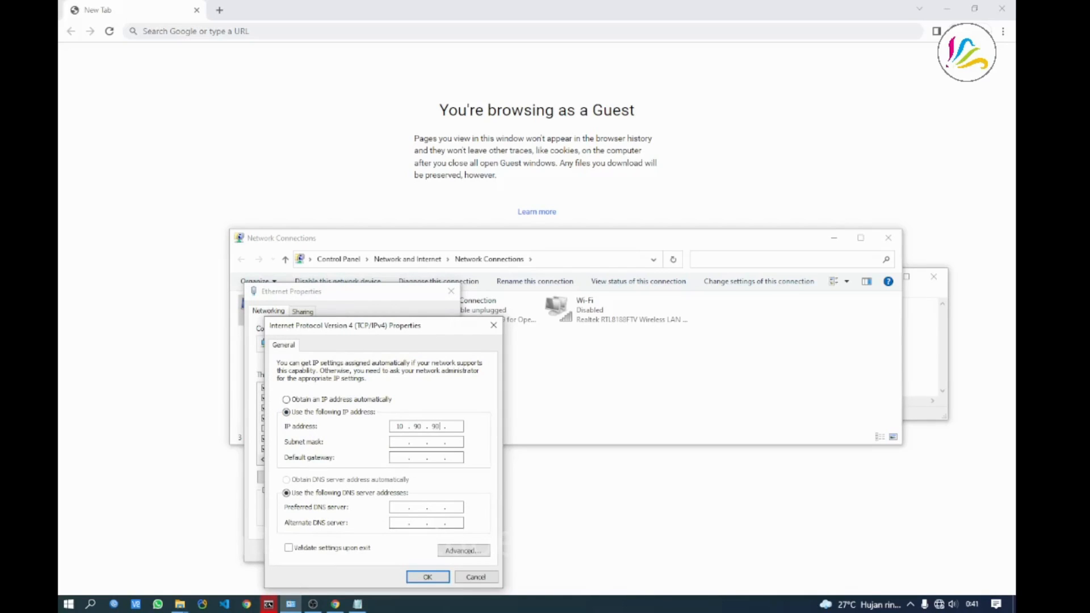
pyautogui.write('.89')
pyautogui.click(399, 442)
pyautogui.click(427, 576)
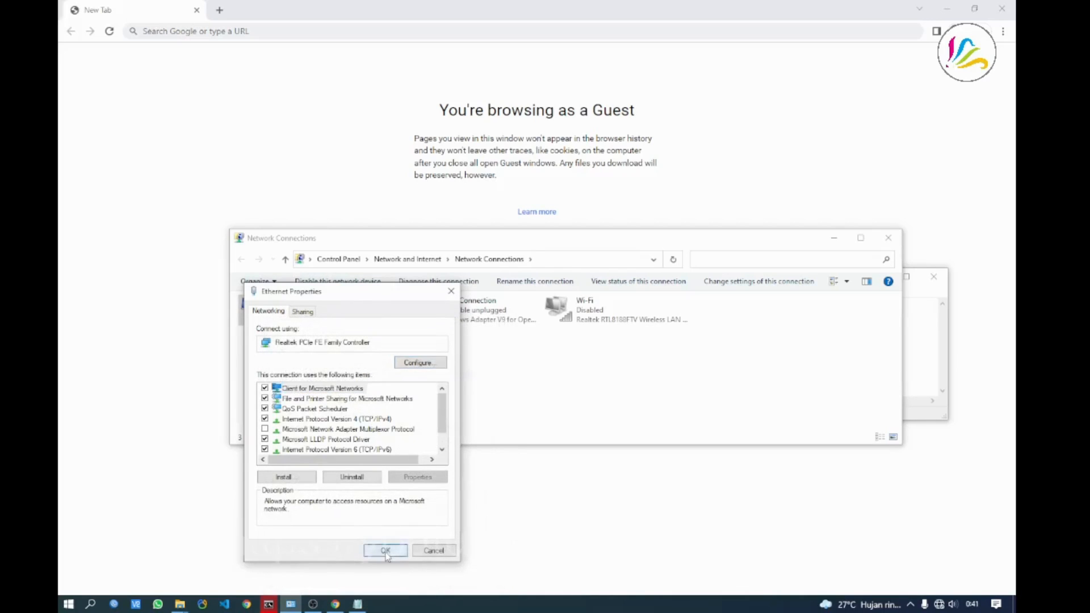
pyautogui.click(386, 551)
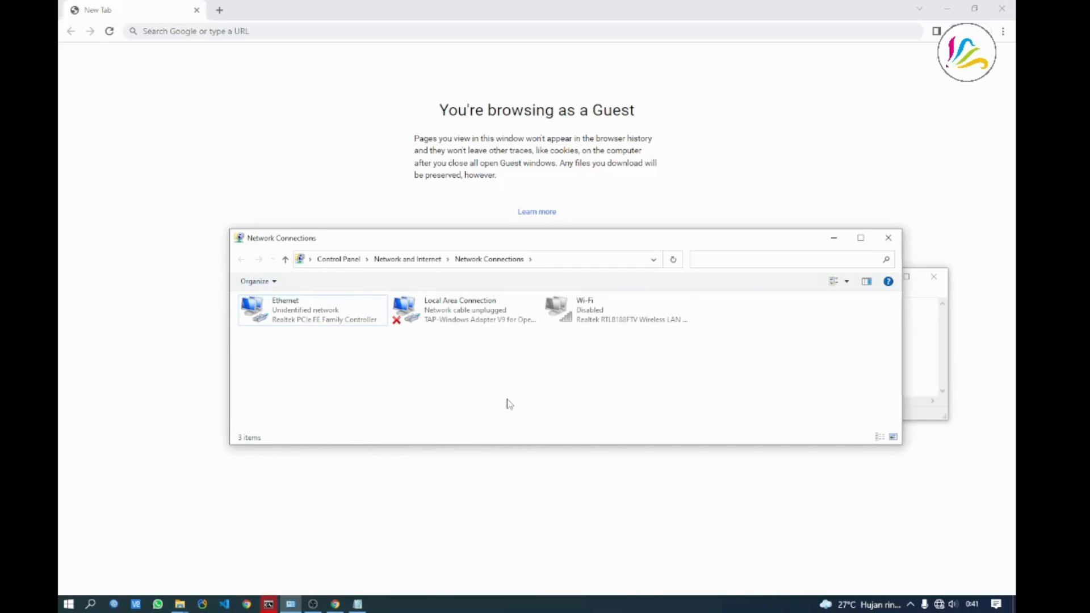
# Browse to 10.90.90.90 in Chrome and log in with the admin password
pyautogui.click(294, 30)
pyautogui.write('10.')
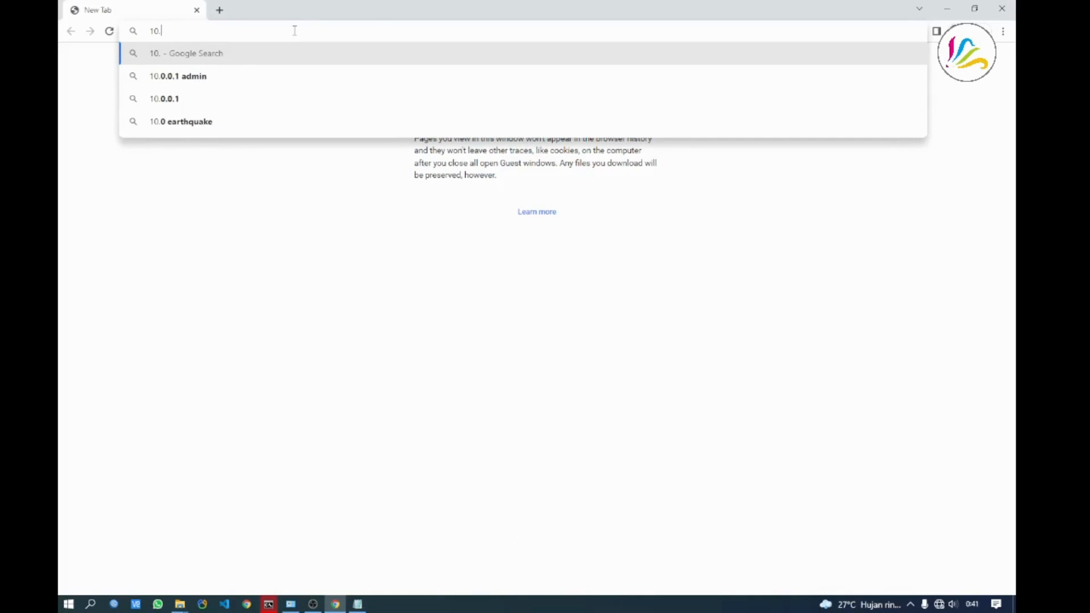
pyautogui.write('90.90.')
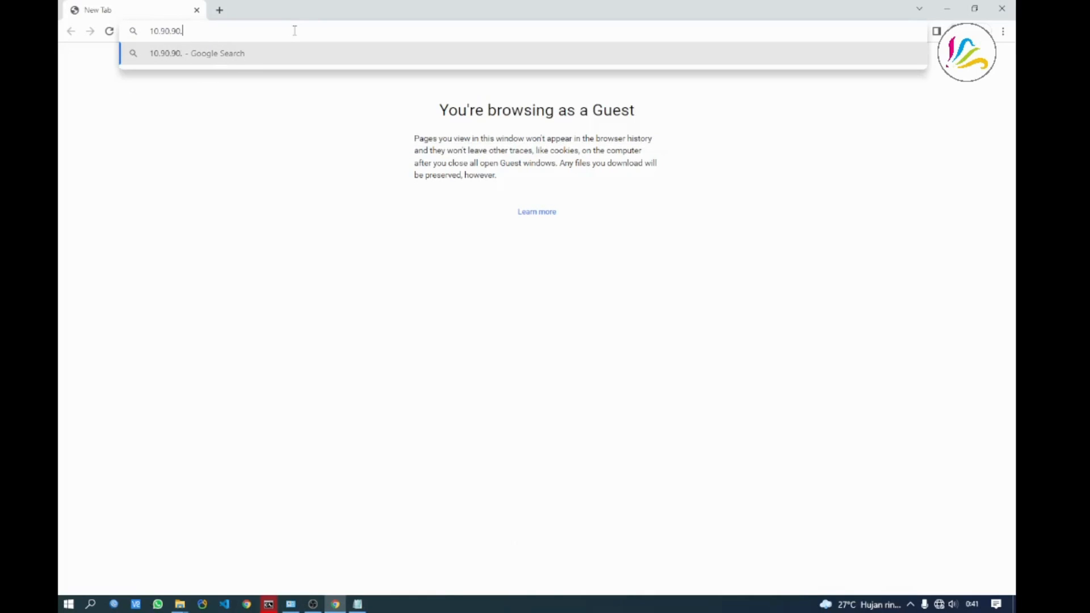
pyautogui.write('90')
pyautogui.press('Return')
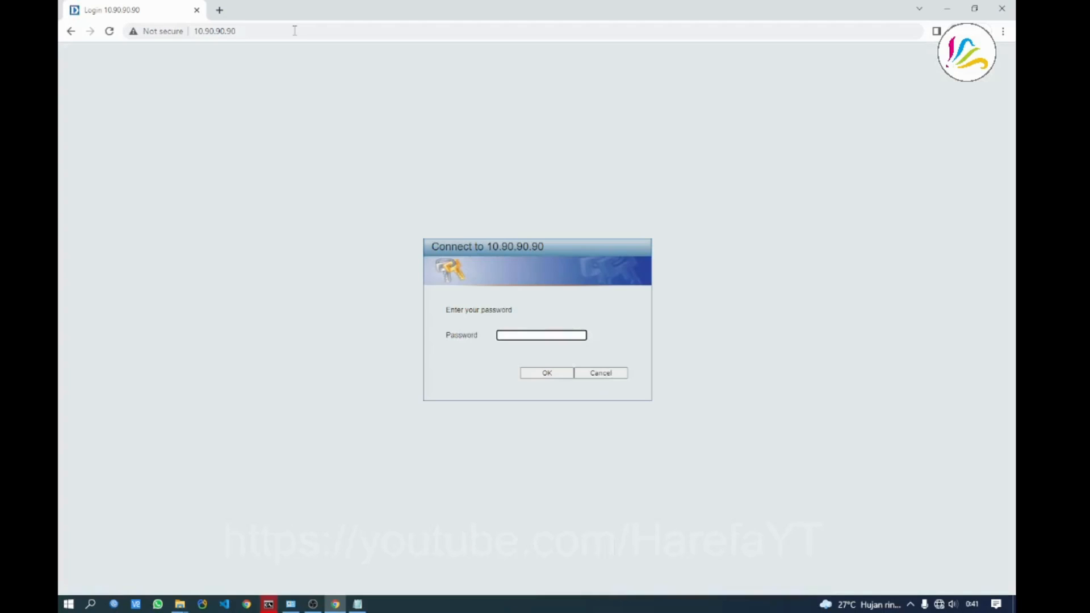
pyautogui.click(363, 312)
pyautogui.click(511, 335)
pyautogui.write('••••')
pyautogui.press('Return')
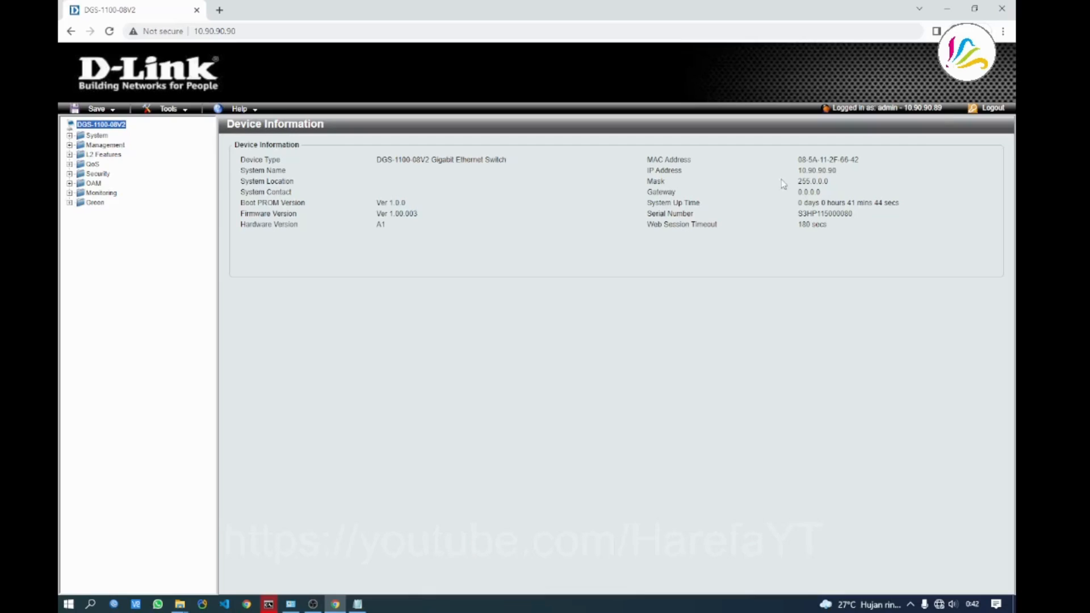
# Highlight the switch IP 10.90.90.90 on Device Information and adjust the page zoom
pyautogui.moveTo(798, 170); pyautogui.dragTo(838, 170)
pyautogui.click(872, 170)
pyautogui.hotkey('ctrl', '+')
pyautogui.hotkey('ctrl', '+')
pyautogui.hotkey('ctrl', '+')
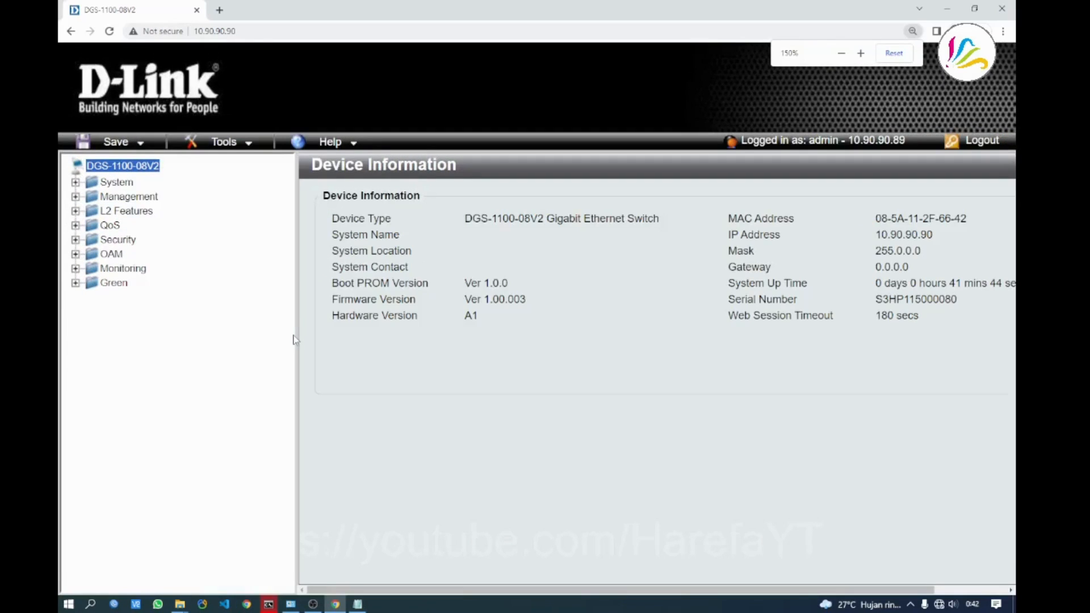
pyautogui.hotkey('ctrl', '-')
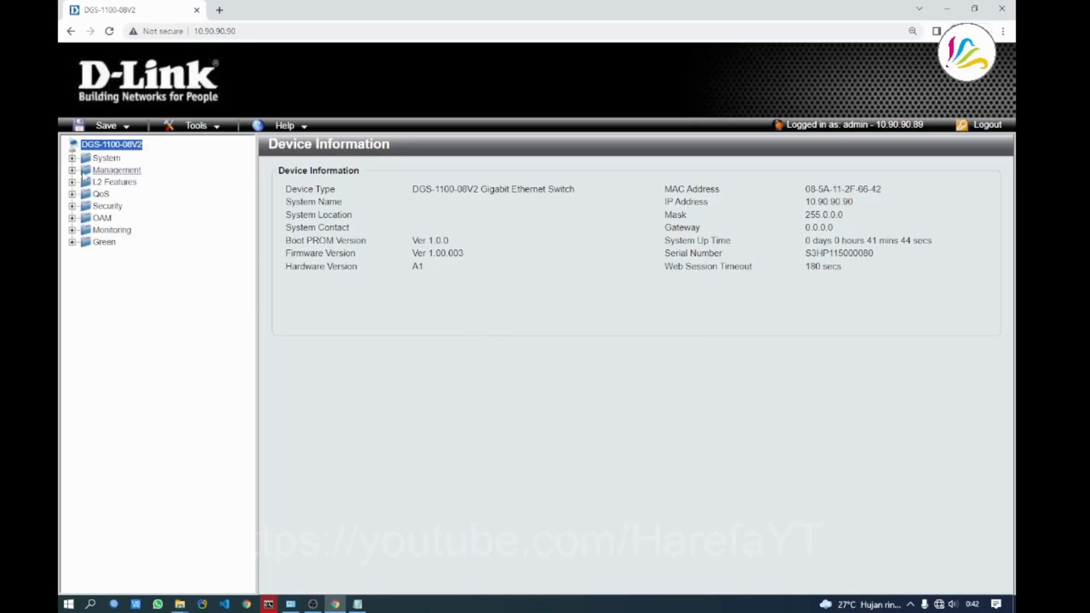
# Navigate to System > System Information Settings > IPv4 Interface
pyautogui.click(72, 158)
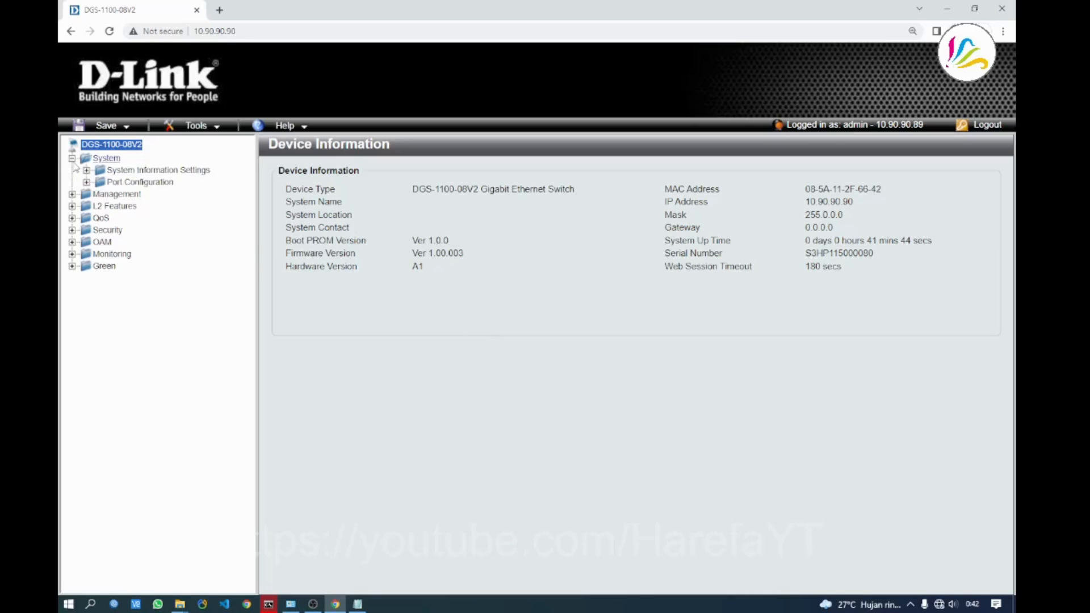
pyautogui.click(86, 170)
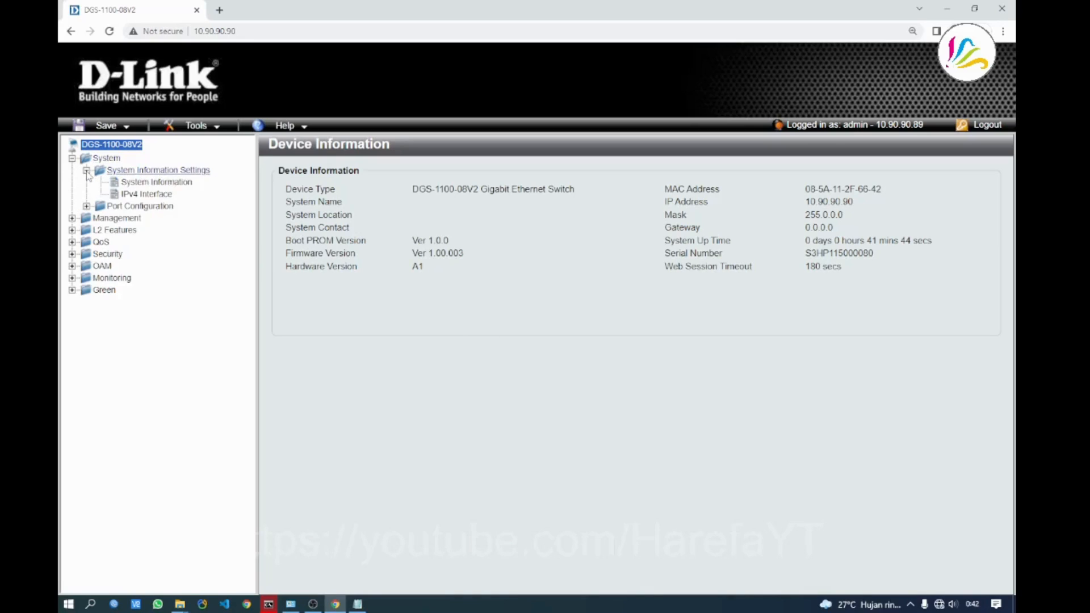
pyautogui.click(144, 194)
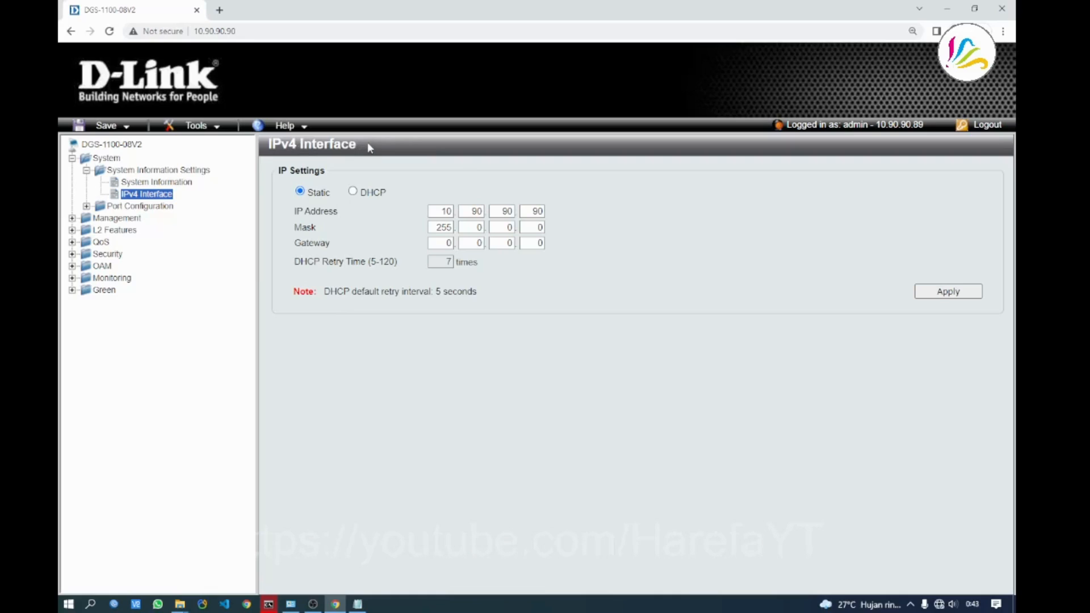
# Add the line 'vlan 40 192.168.140.14' to the Notepad note below the address lines
pyautogui.moveTo(268, 145); pyautogui.dragTo(361, 148)
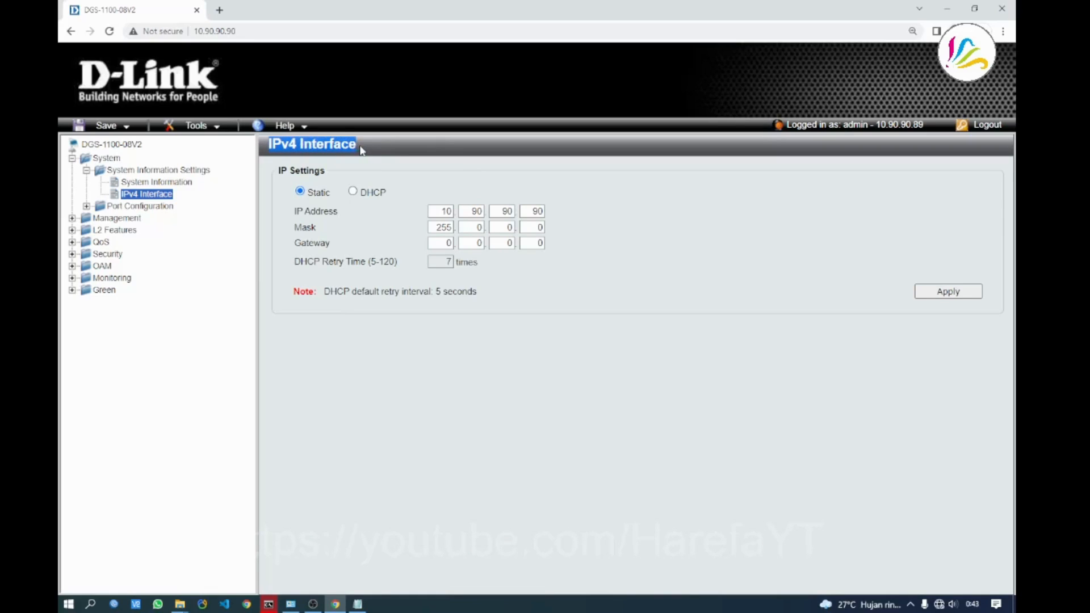
pyautogui.click(441, 168)
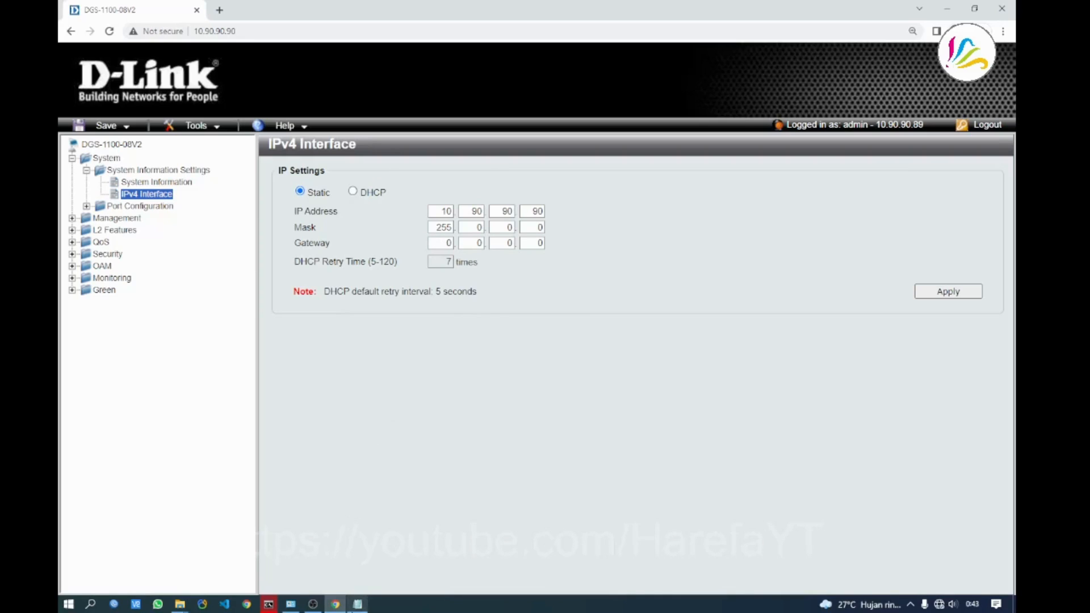
pyautogui.click(358, 604)
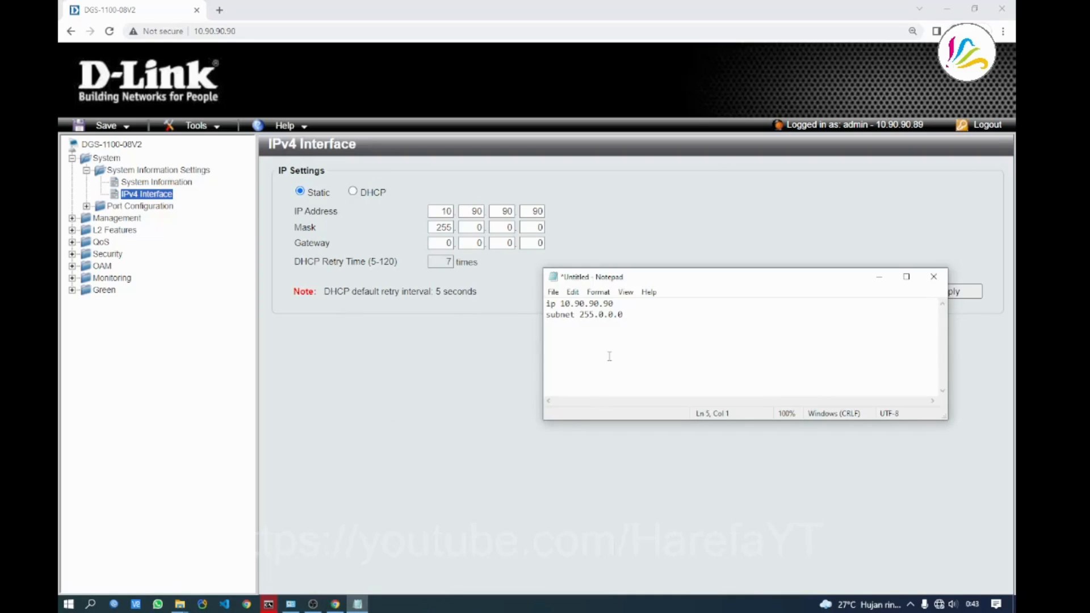
pyautogui.write('vlan 40  192.168.140.14')
pyautogui.press('Return')
pyautogui.press('Return')
pyautogui.press('Return')
pyautogui.click(544, 335)
pyautogui.click(567, 327)
pyautogui.click(559, 336)
# Enter IP 192.168.140.14, mask 255.255.255.0 and gateway 192.168.140.1 on the IPv4 Interface page
pyautogui.doubleClick(434, 212)
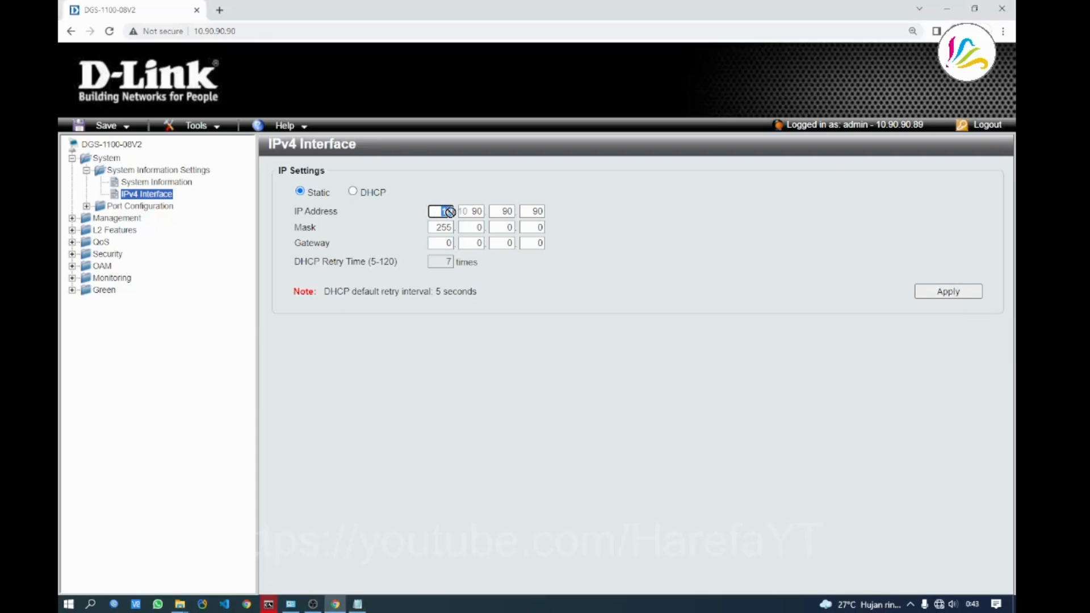
pyautogui.write('192.168.')
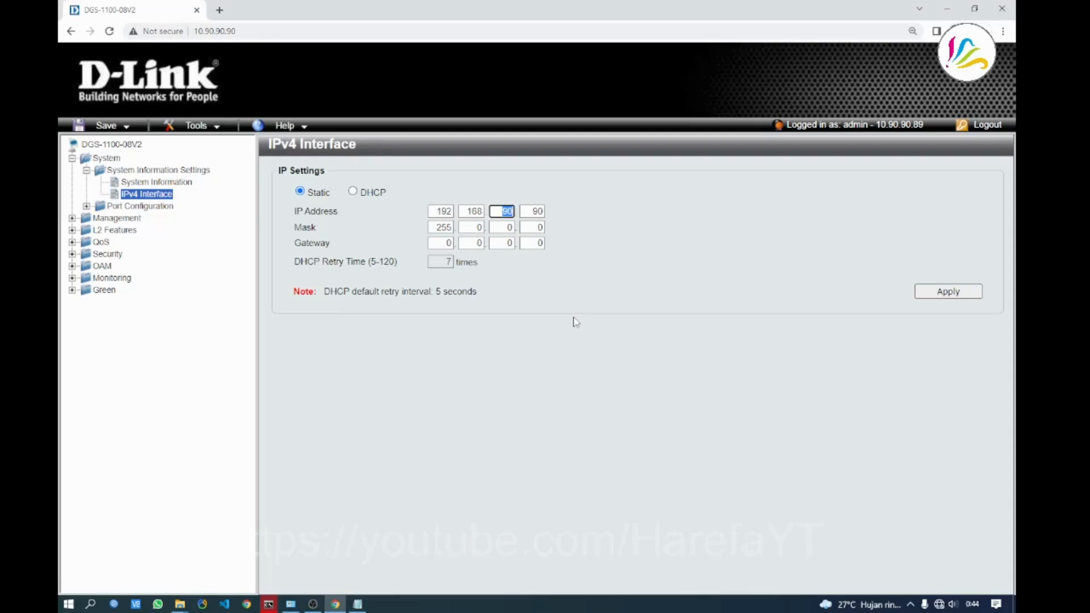
pyautogui.write('140.14')
pyautogui.click(437, 228)
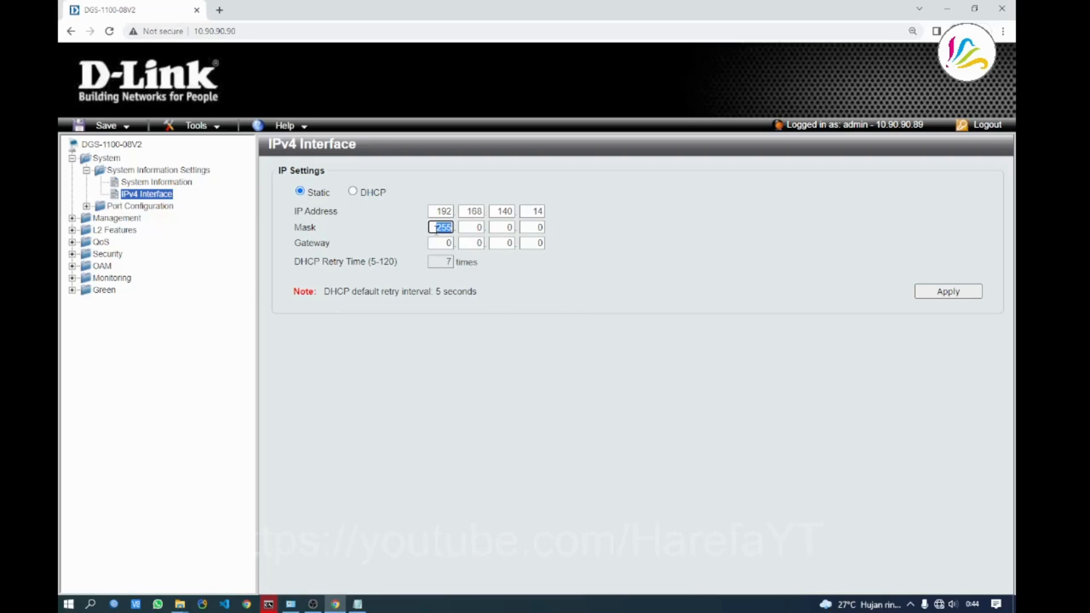
pyautogui.press('Tab')
pyautogui.write('255')
pyautogui.press('Tab')
pyautogui.write('255')
pyautogui.press('Tab')
pyautogui.click(443, 244)
pyautogui.write('1')
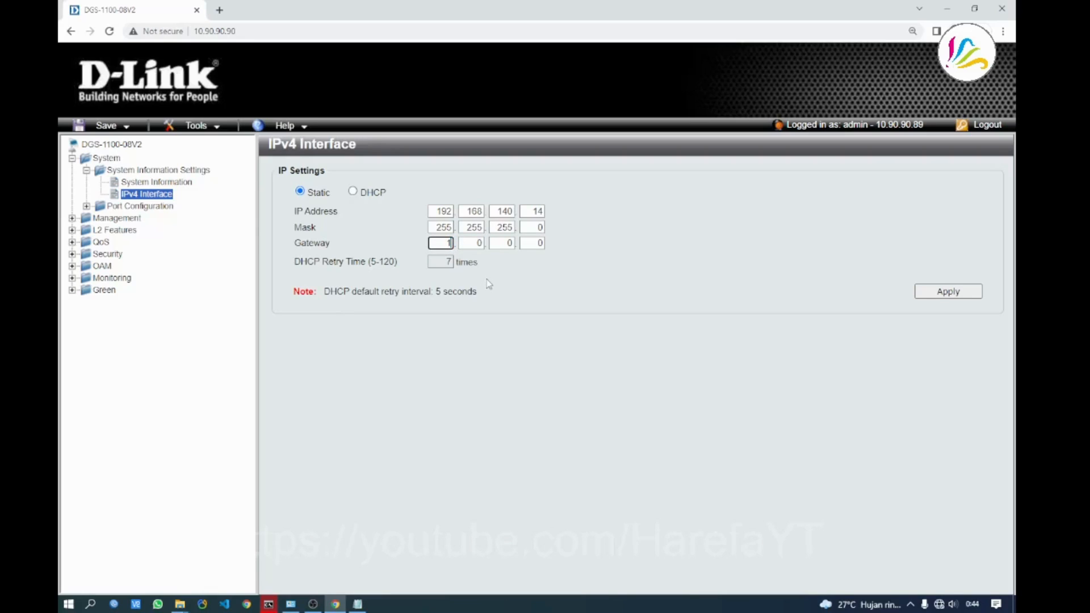
pyautogui.write('92.168.140.1')
# Apply the new IPv4 settings, accepting the disconnection warning and continuing
pyautogui.click(937, 294)
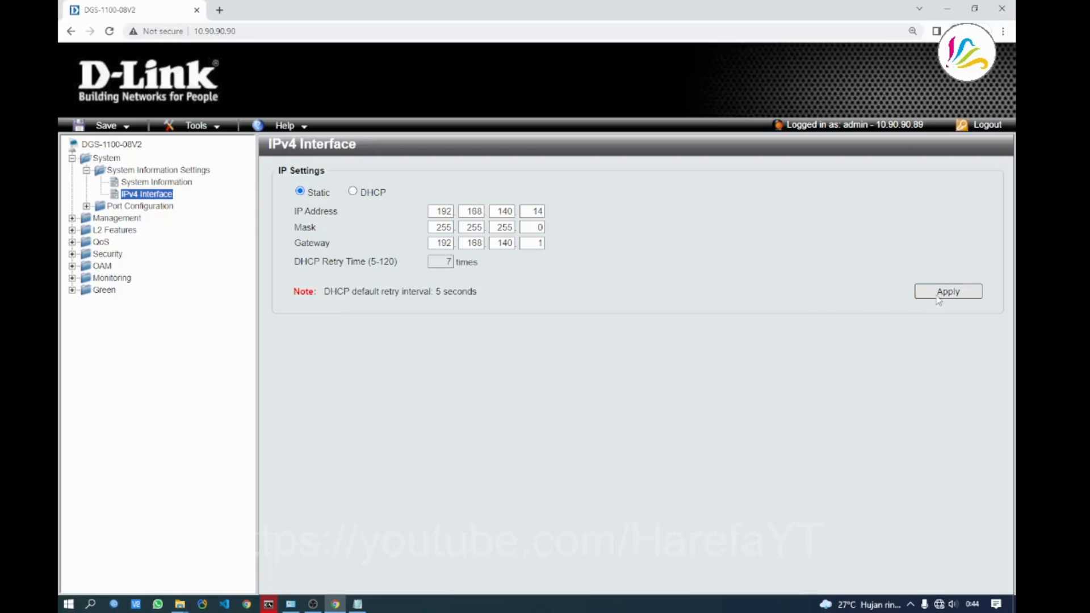
pyautogui.click(602, 125)
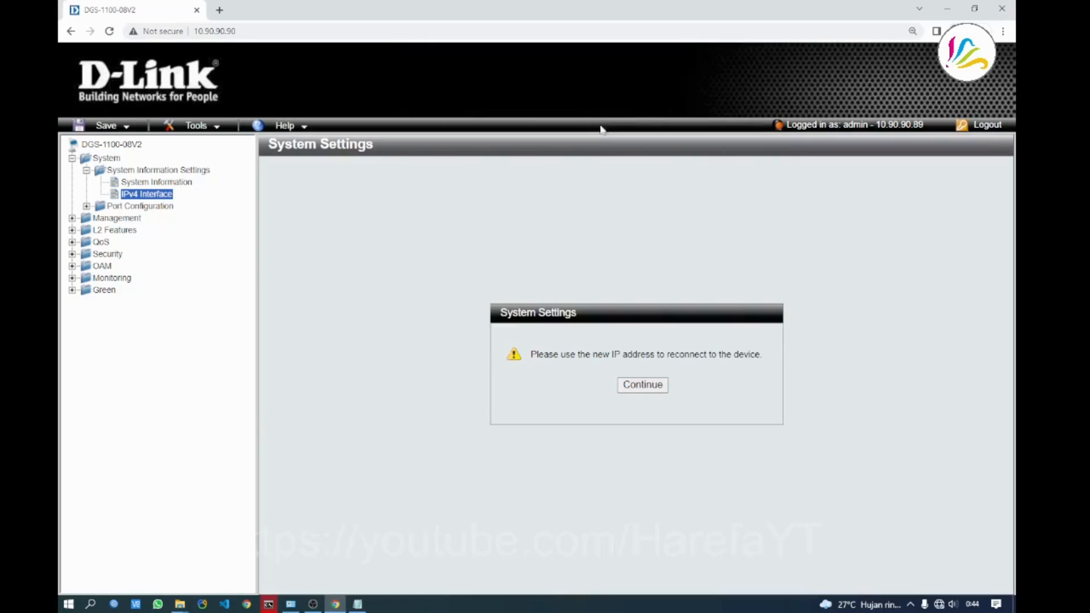
pyautogui.click(638, 389)
# Open the Ethernet adapter's Internet Protocol Version 4 settings
pyautogui.click(296, 606)
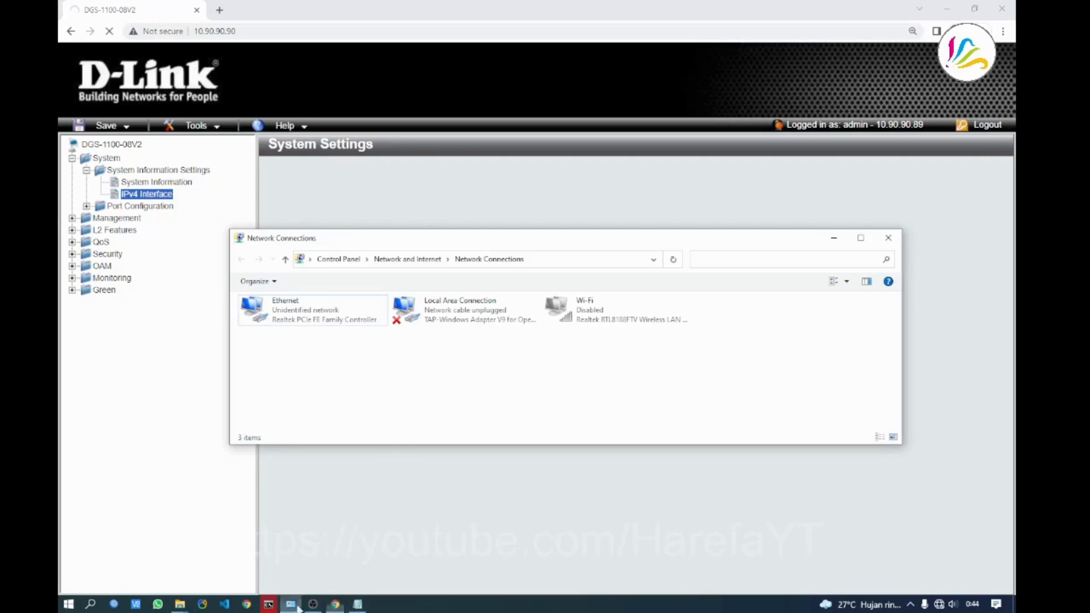
pyautogui.rightClick(290, 321)
pyautogui.click(323, 436)
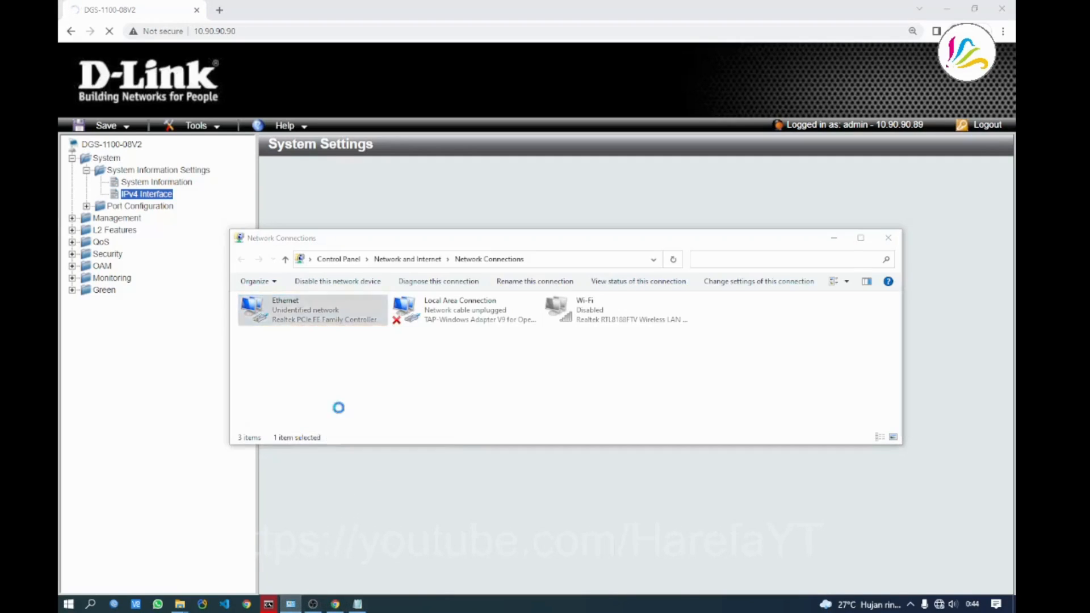
pyautogui.moveTo(382, 300); pyautogui.dragTo(513, 206)
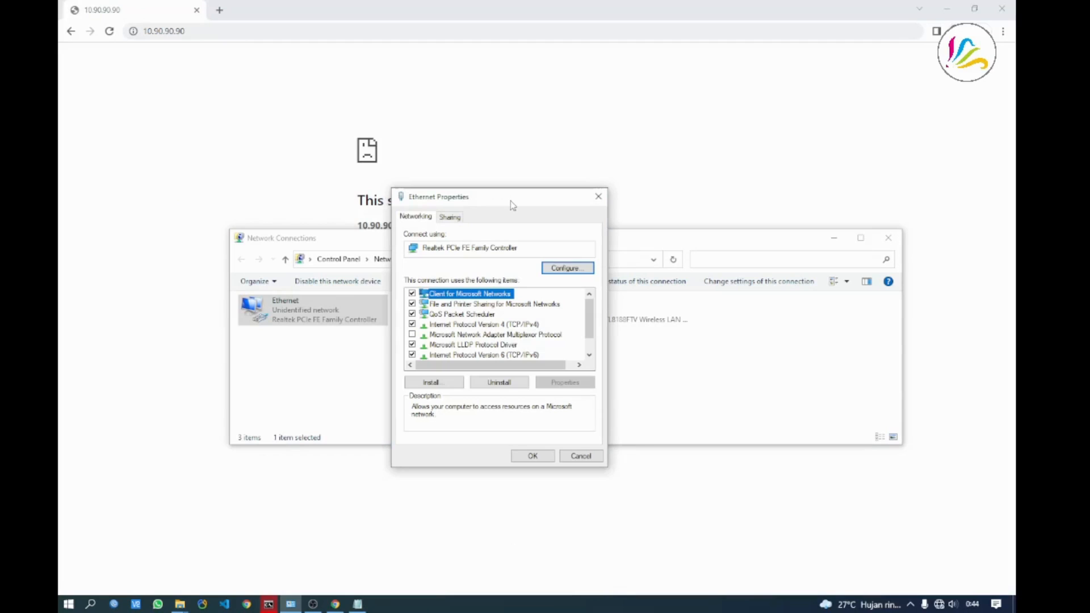
pyautogui.doubleClick(498, 325)
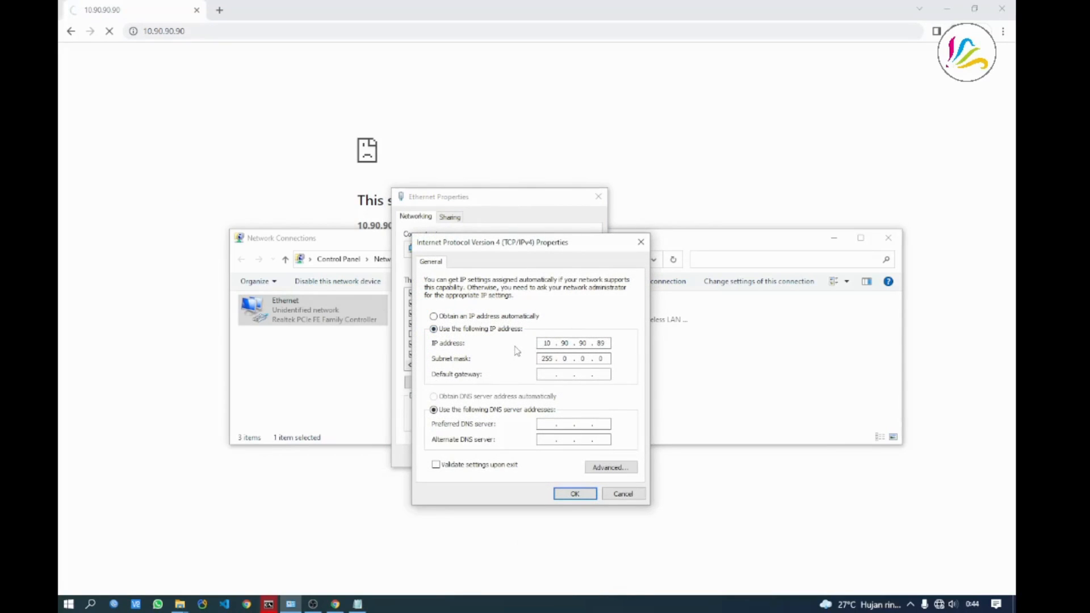
# Give Ethernet the static address 192.168.140.10 with mask 255.255.255.0 and save
pyautogui.click(502, 316)
pyautogui.click(504, 329)
pyautogui.click(503, 316)
pyautogui.click(488, 396)
pyautogui.click(494, 329)
pyautogui.write('192 . 168 . 140 . 14')
pyautogui.press('Tab')
pyautogui.doubleClick(603, 343)
pyautogui.write('10')
pyautogui.click(575, 493)
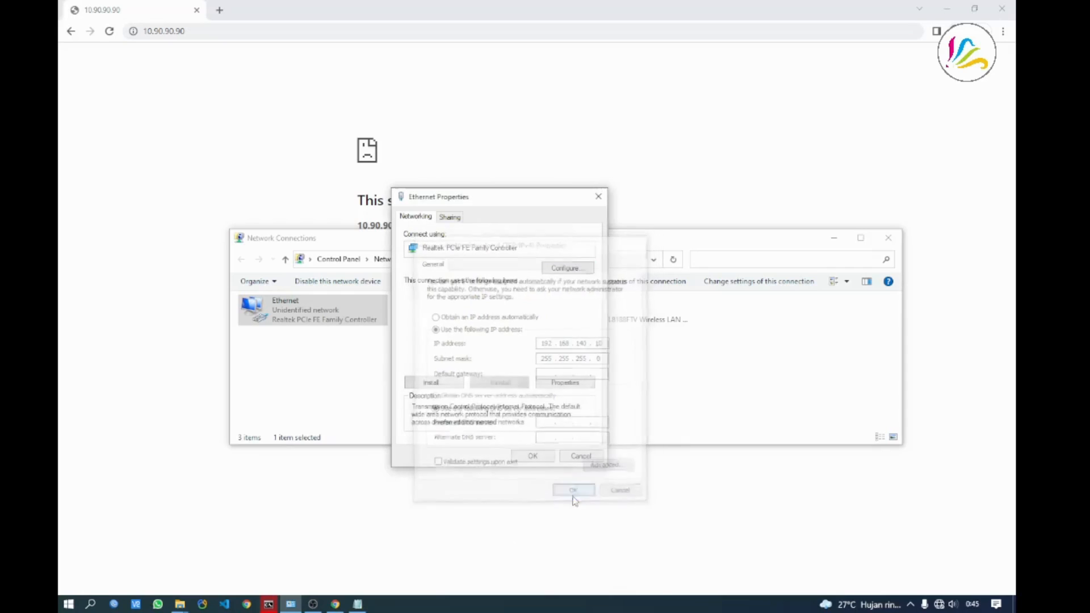
pyautogui.click(533, 456)
pyautogui.click(487, 414)
pyautogui.click(252, 31)
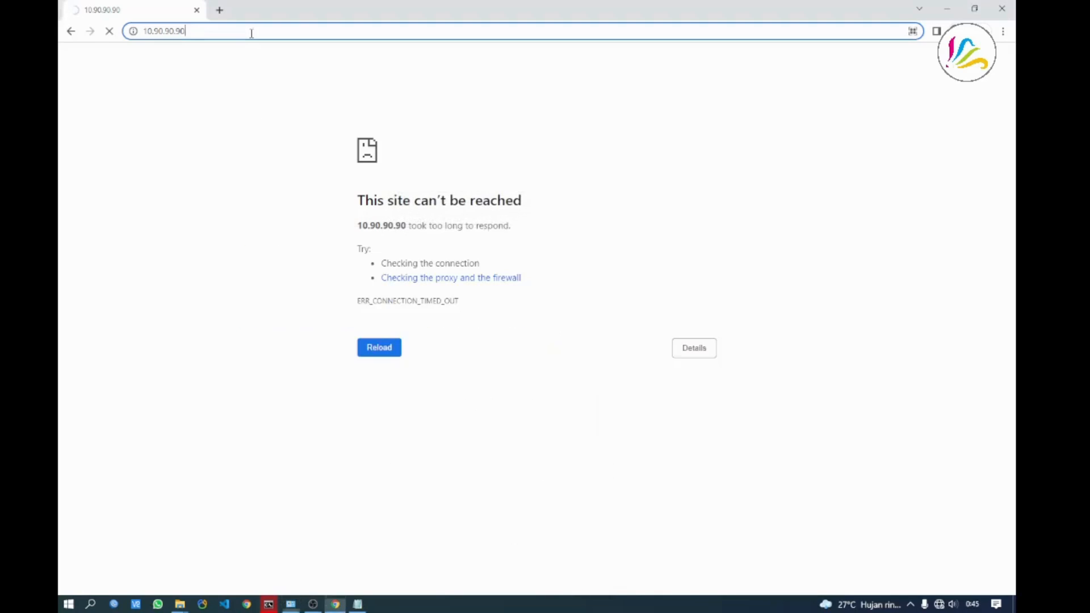
# Log in to the switch at 192.168.140.14 with the admin password and zoom the page in
pyautogui.write('192.1')
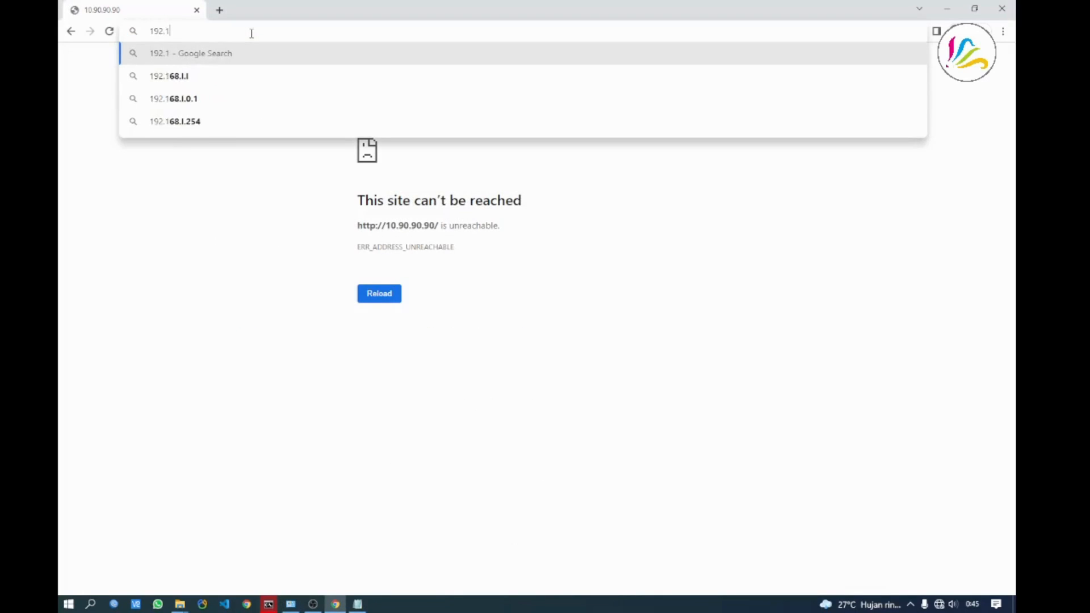
pyautogui.write('68.140.')
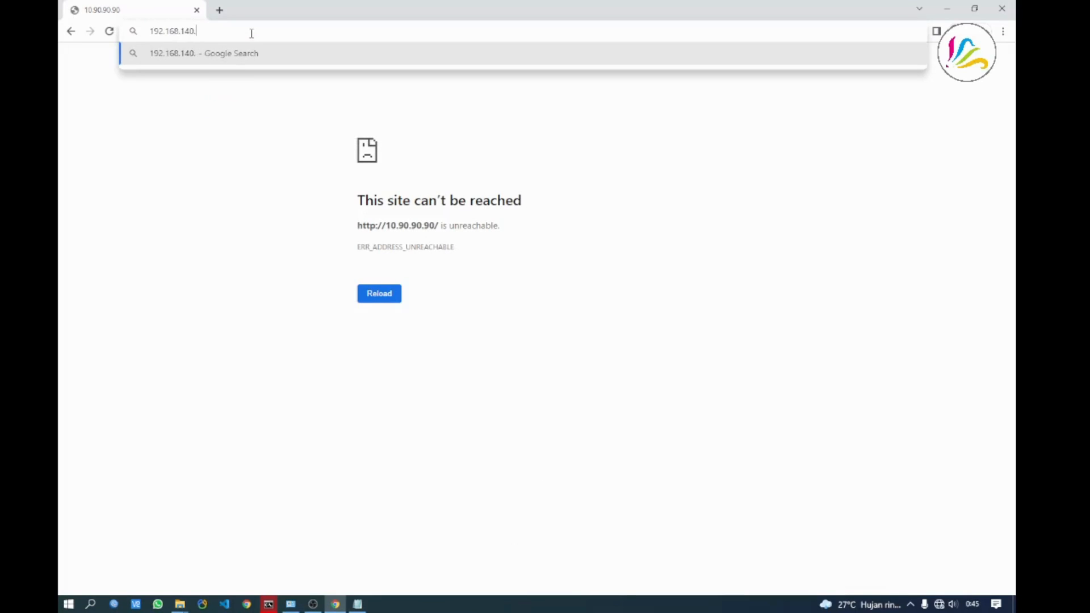
pyautogui.write('1')
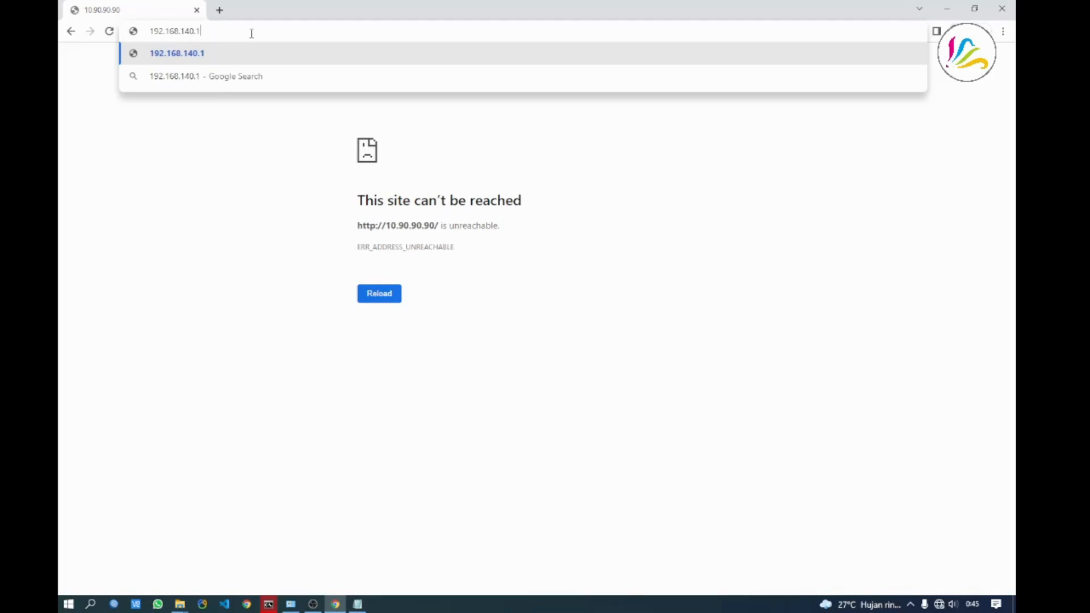
pyautogui.write('4')
pyautogui.press('Return')
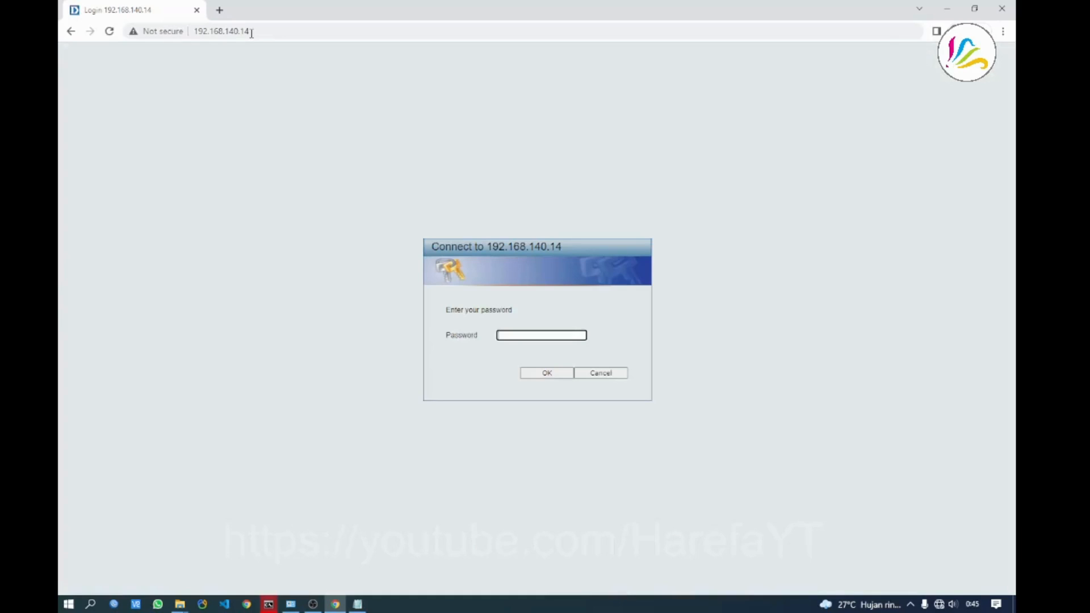
pyautogui.write('admin')
pyautogui.press('Return')
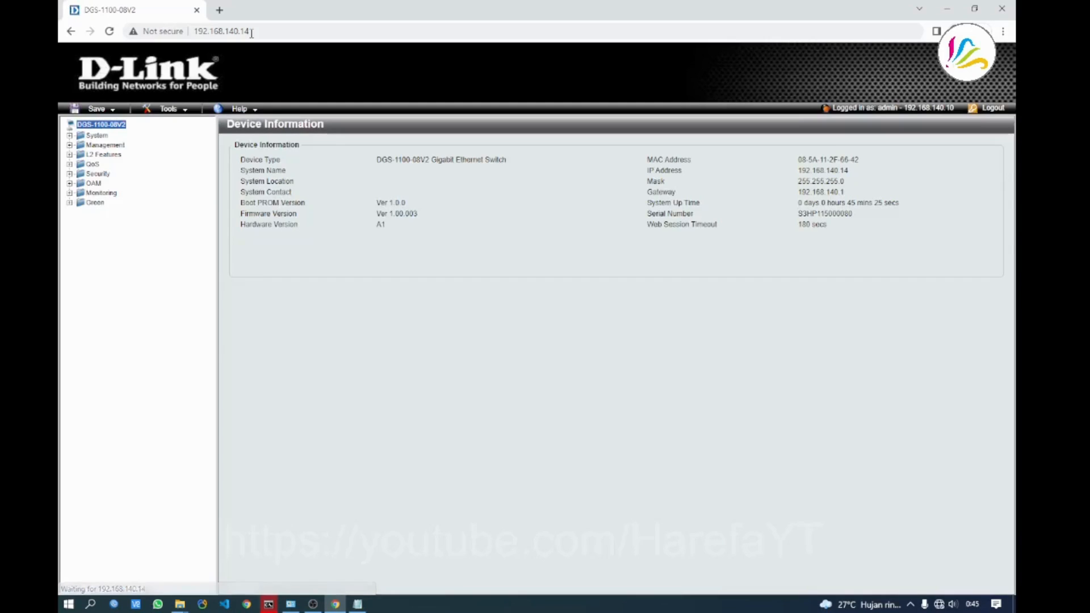
pyautogui.hotkey('ctrl', '+')
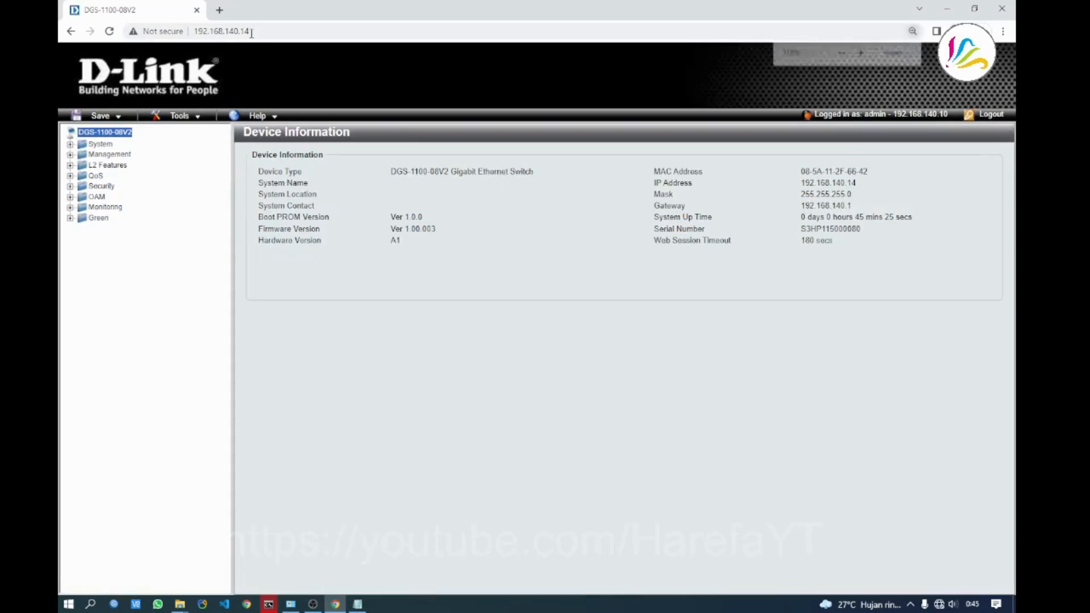
pyautogui.hotkey('ctrl', '+')
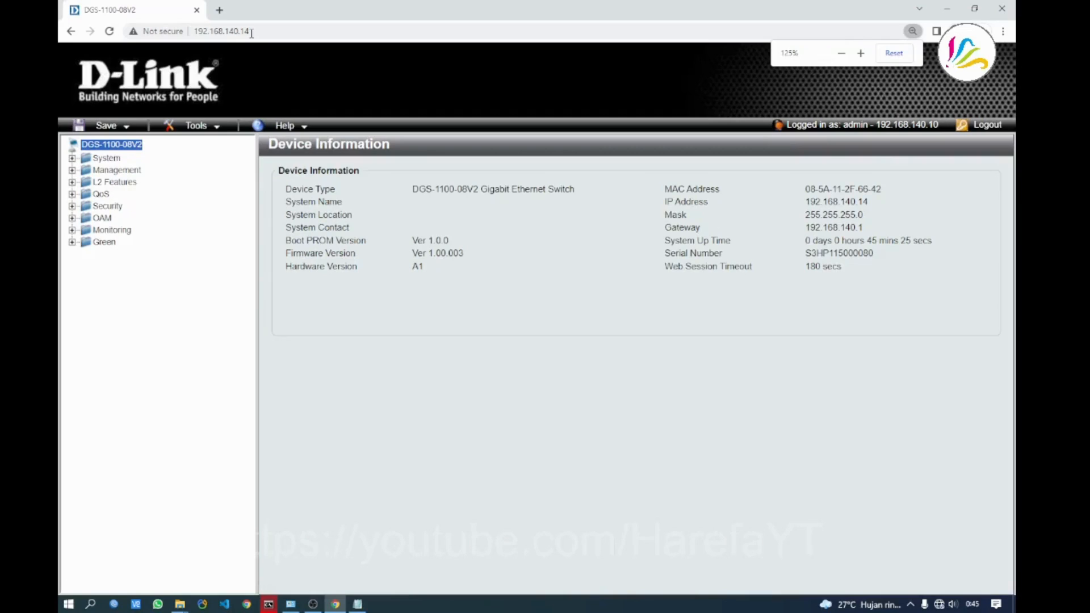
pyautogui.click(106, 158)
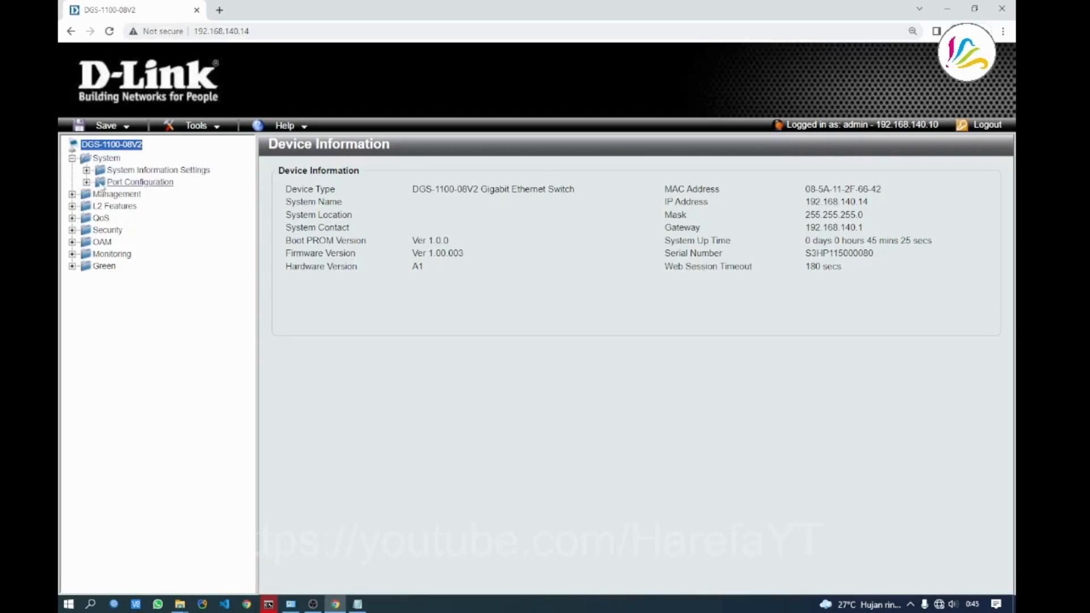
# Review IPv4 Interface settings, then open L2 Features > VLAN > 802.1Q VLAN
pyautogui.click(145, 170)
pyautogui.click(145, 195)
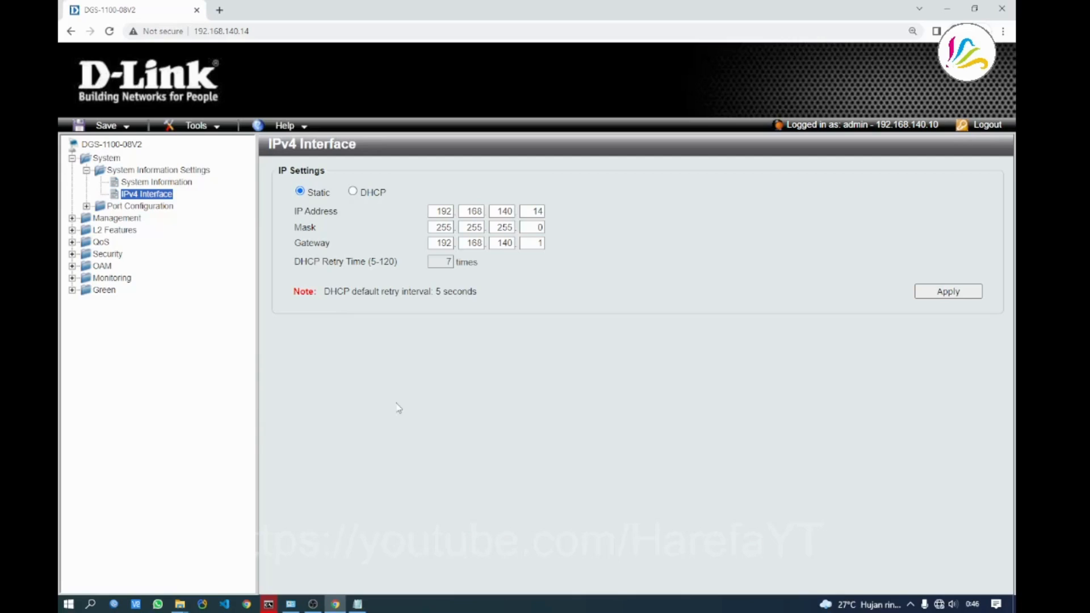
pyautogui.click(73, 230)
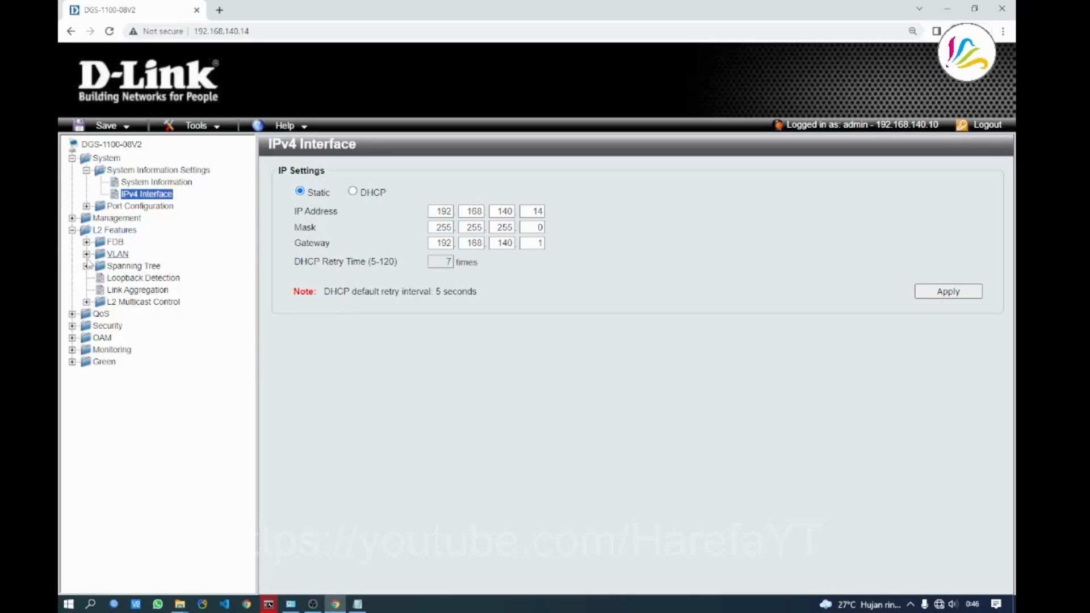
pyautogui.click(86, 254)
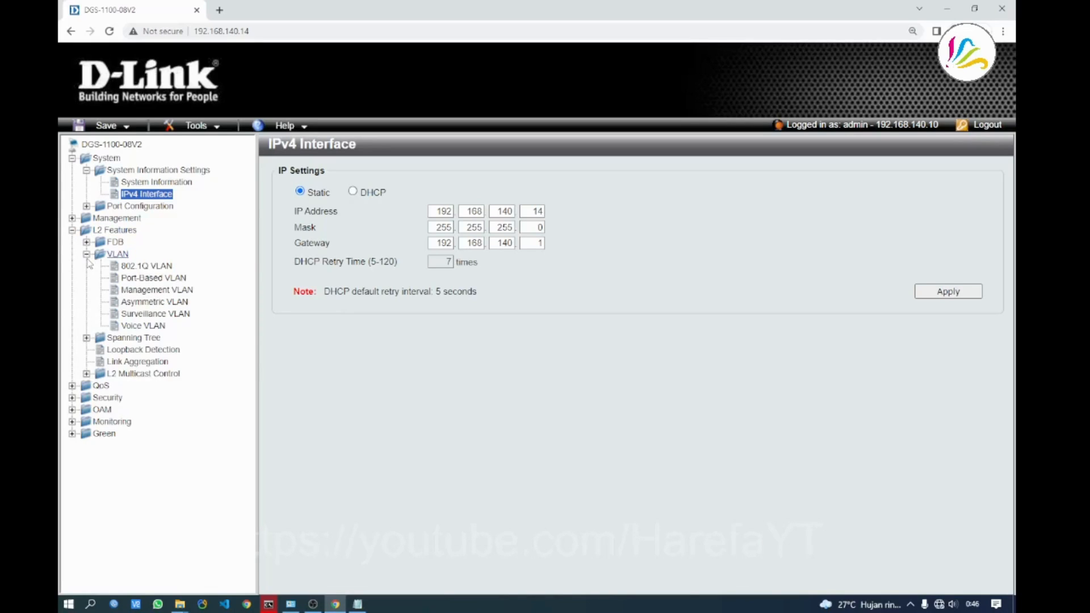
pyautogui.click(163, 267)
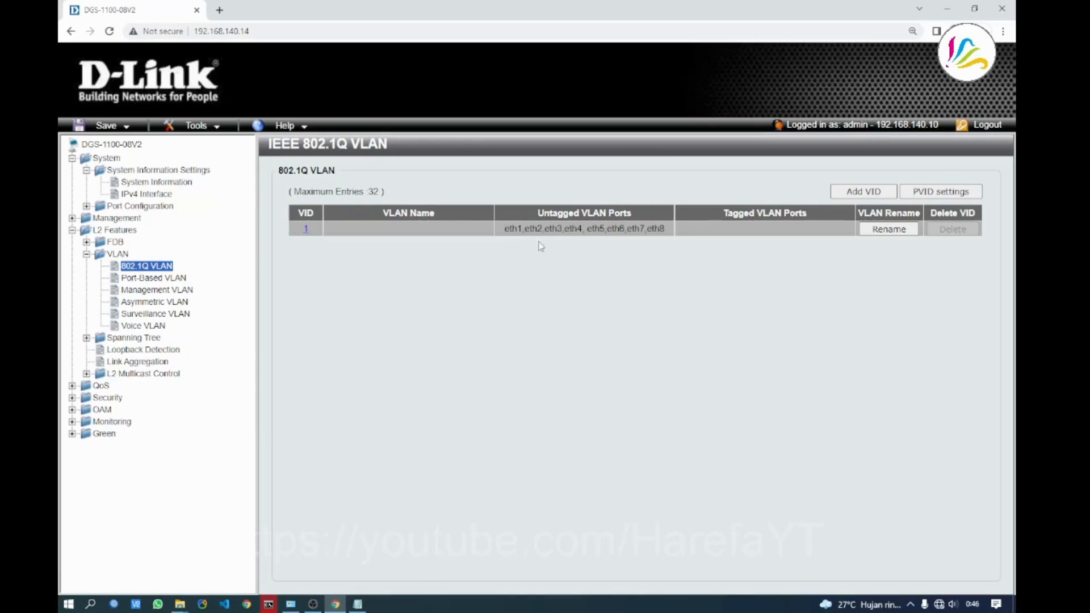
# Open the Add VID form for a new 802.1Q VLAN and enter VID 10
pyautogui.click(850, 194)
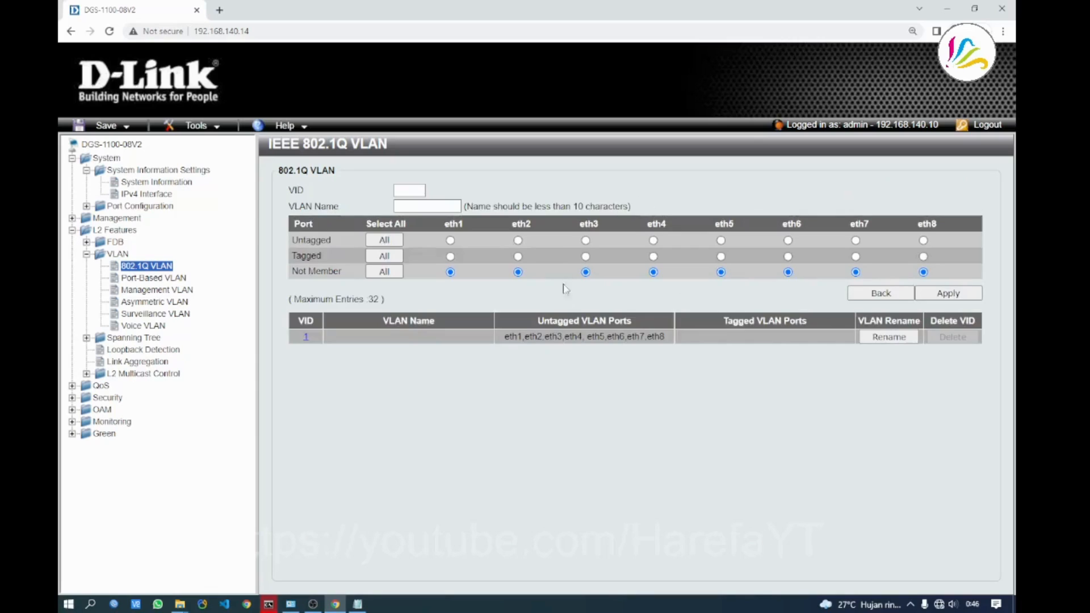
pyautogui.click(879, 295)
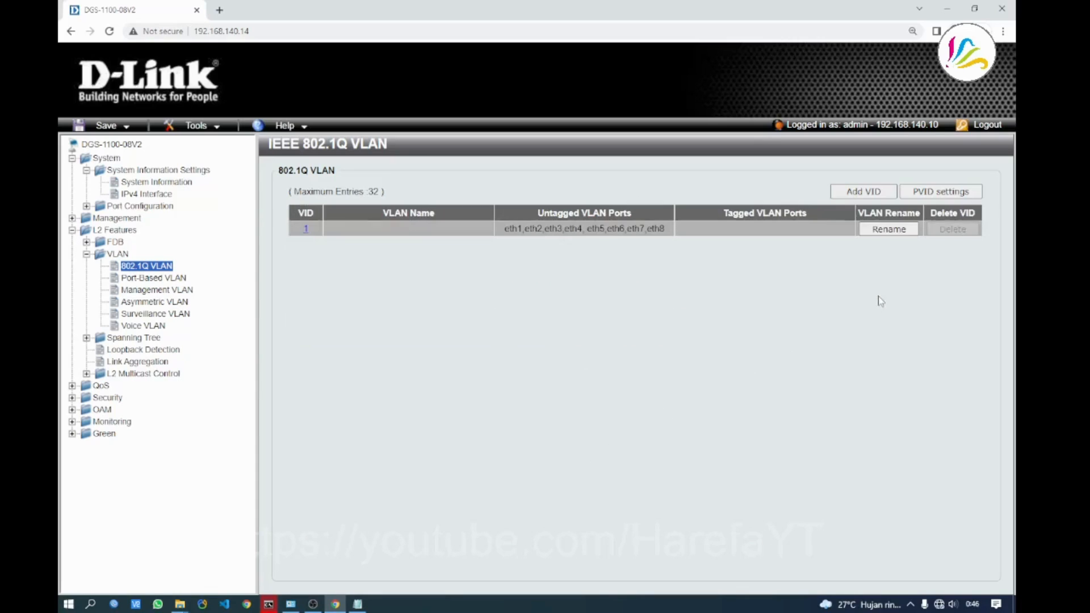
pyautogui.click(864, 193)
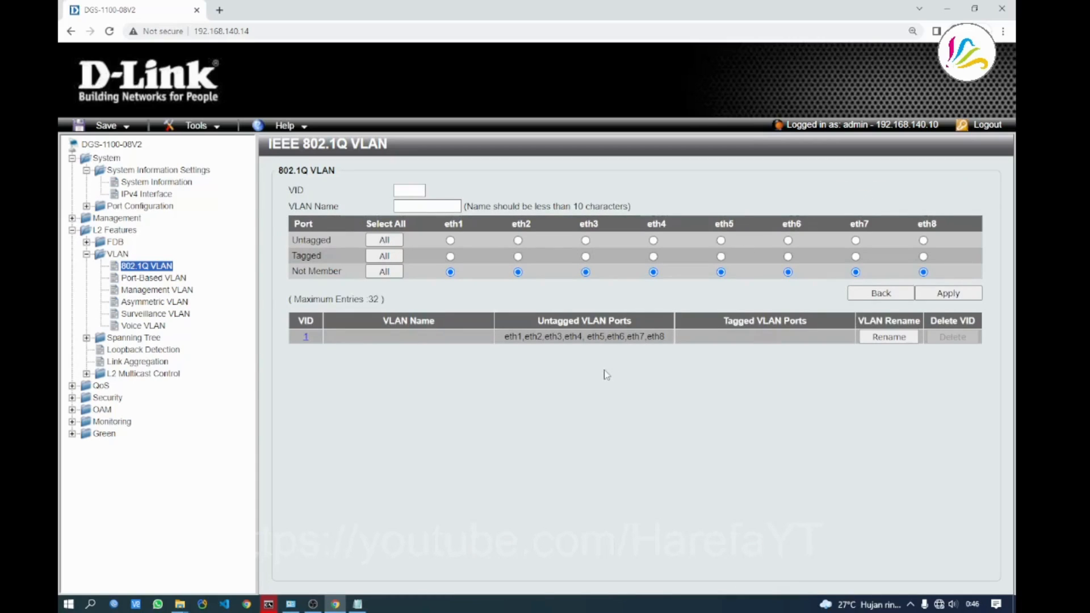
pyautogui.click(421, 190)
pyautogui.write('10')
# Name the new VLAN 'VLAN-10', correcting the mistyped letter
pyautogui.click(446, 207)
pyautogui.write('VLK')
pyautogui.press('BackSpace')
pyautogui.write('AN-')
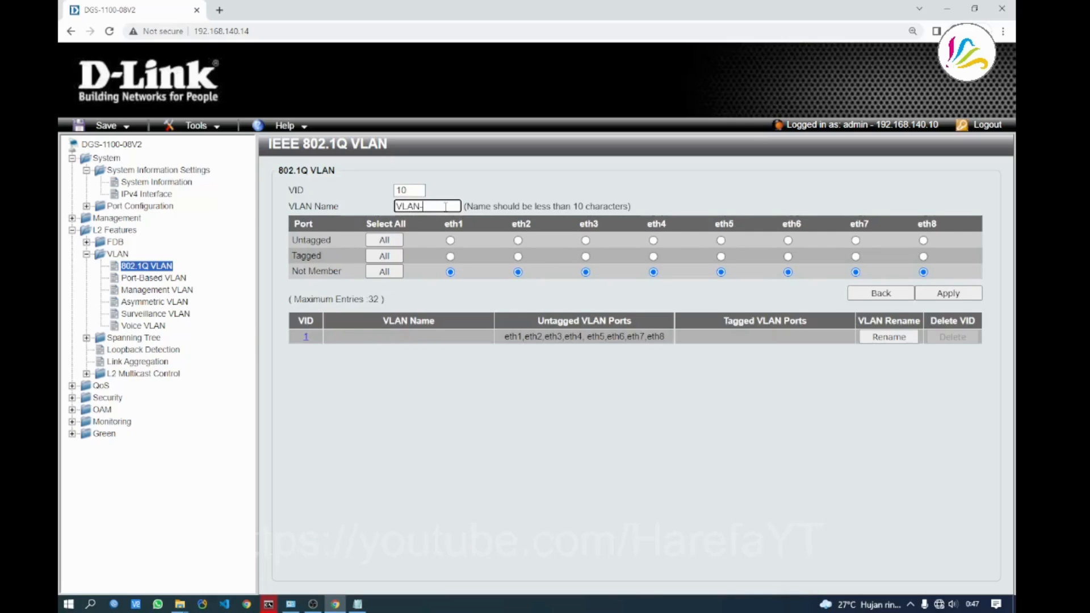
pyautogui.write('10')
pyautogui.click(544, 426)
# Make eth1 a tagged member of VLAN 10 and return to the VLAN list
pyautogui.moveTo(291, 256)
pyautogui.mouseDown()
pyautogui.moveTo(323, 257)
pyautogui.moveTo(286, 244)
pyautogui.mouseUp()
pyautogui.click(285, 244)
pyautogui.moveTo(291, 256); pyautogui.dragTo(326, 259)
pyautogui.click(334, 259)
pyautogui.click(450, 258)
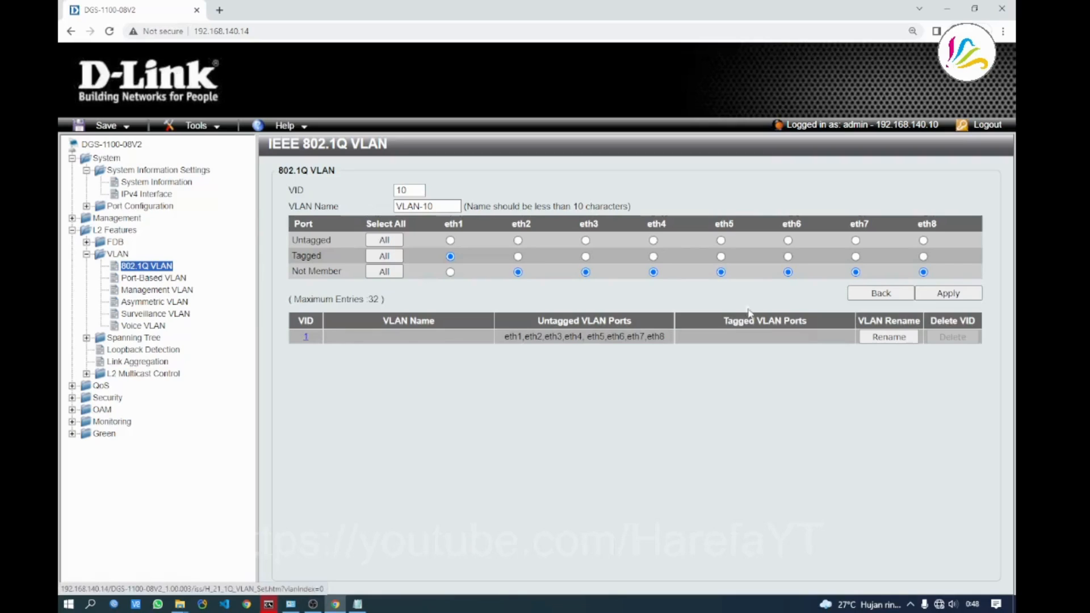
pyautogui.click(881, 293)
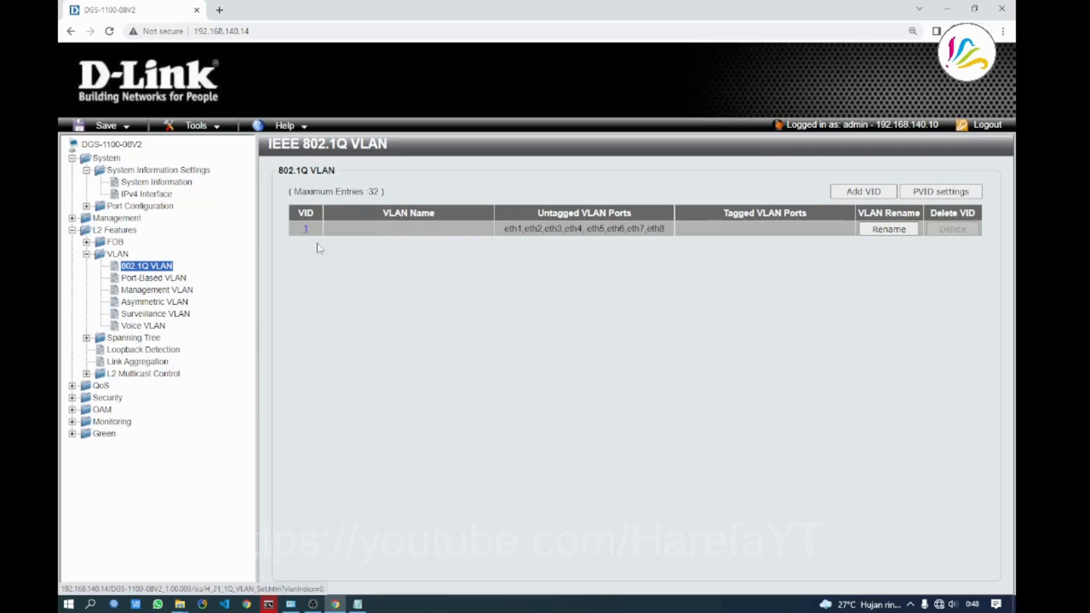
# In default VLAN 1, set eth2 through eth7 to Not Member
pyautogui.click(305, 231)
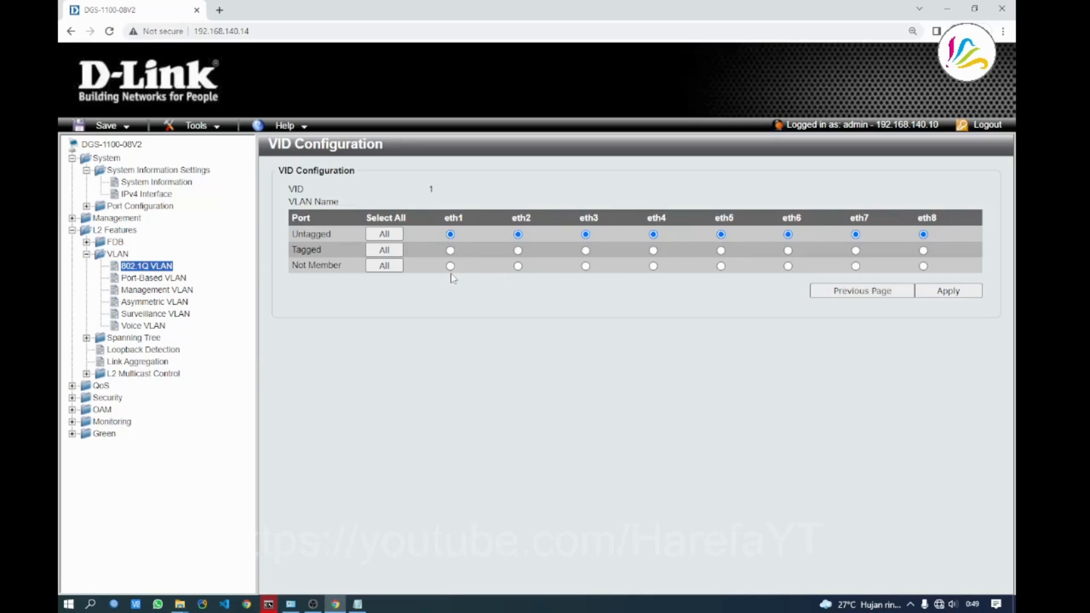
pyautogui.click(517, 266)
pyautogui.click(586, 266)
pyautogui.click(653, 267)
pyautogui.click(720, 267)
pyautogui.click(788, 267)
pyautogui.click(856, 267)
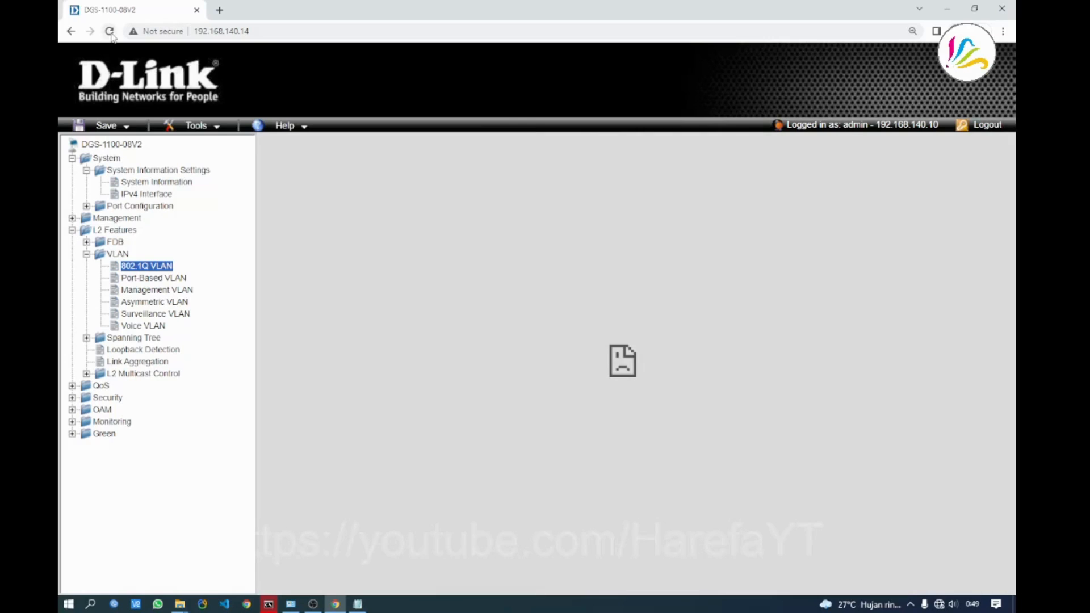
# Reload and reopen 802.1Q VLAN to confirm VID 1 keeps only eth1 and eth8
pyautogui.click(110, 31)
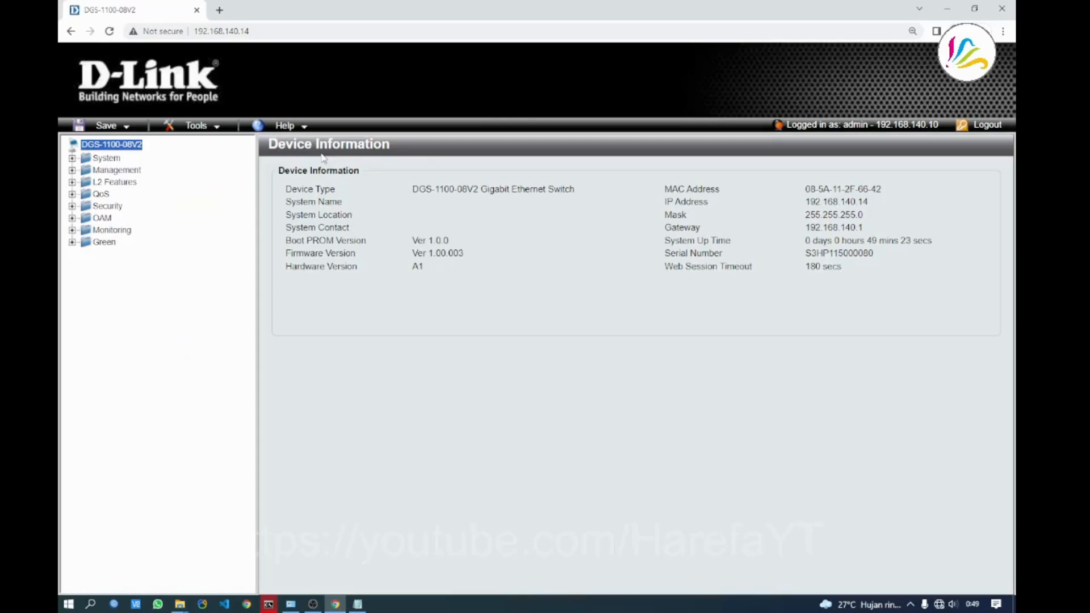
pyautogui.click(72, 182)
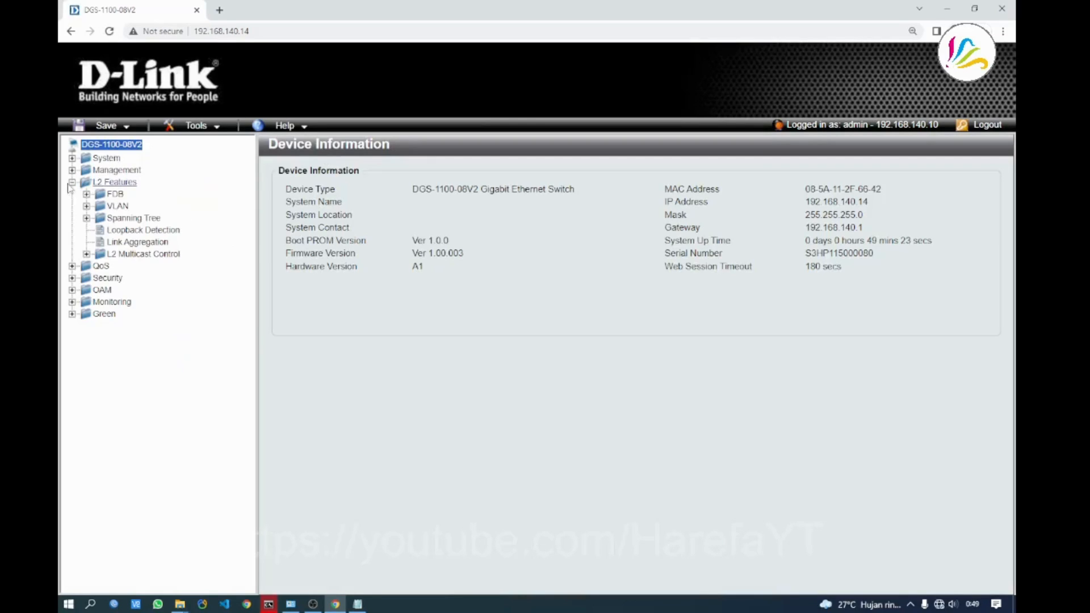
pyautogui.click(87, 206)
pyautogui.click(146, 218)
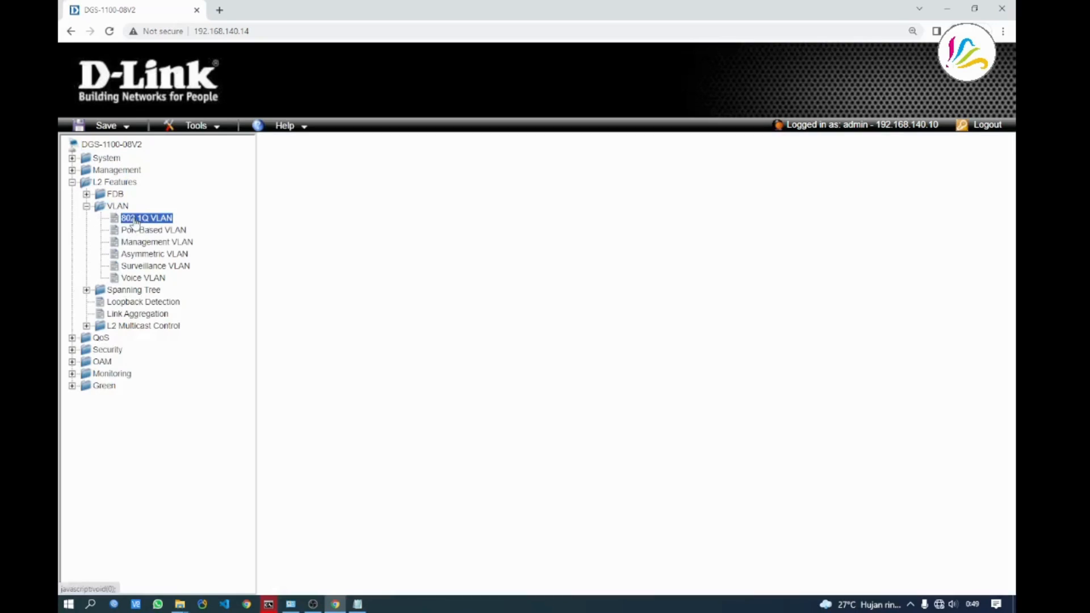
pyautogui.click(306, 228)
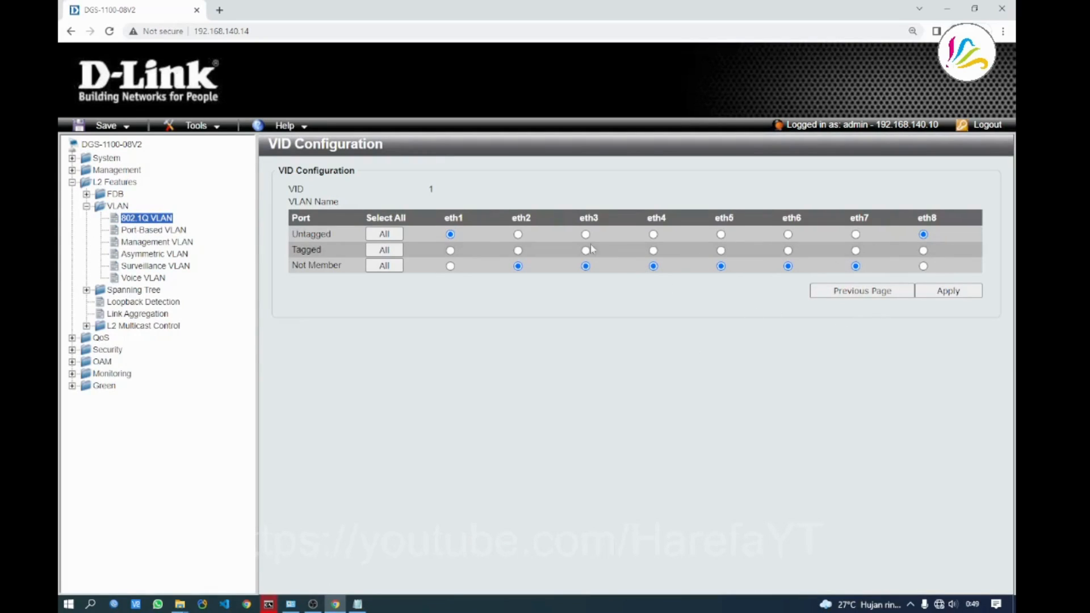
pyautogui.click(147, 221)
# Enter VID 10 named VLAN-10, with eth1 tagged and eth2 untagged, and apply
pyautogui.click(416, 188)
pyautogui.write('10')
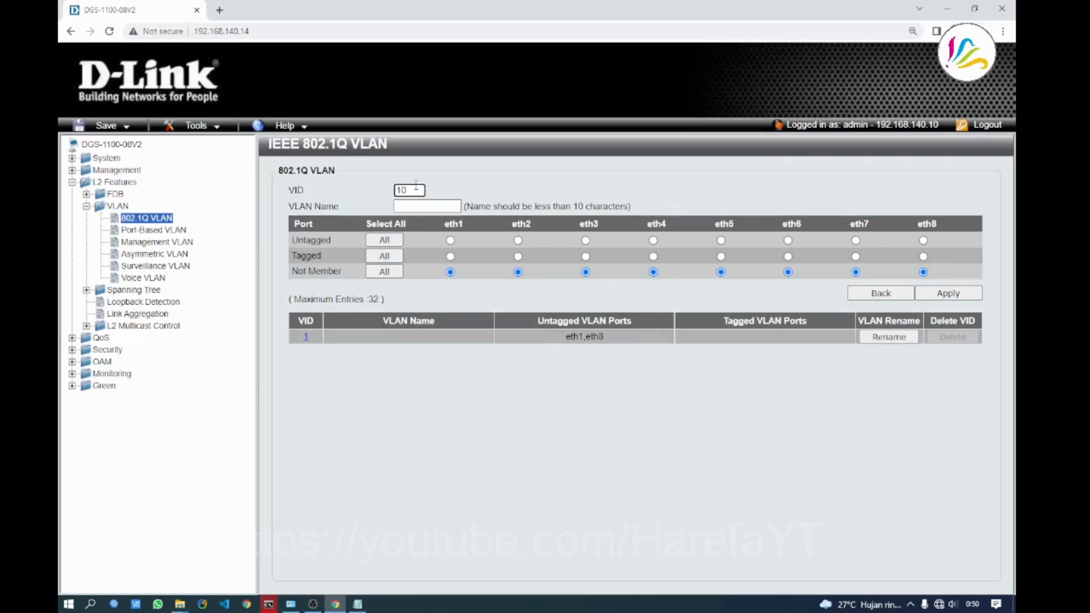
pyautogui.click(426, 206)
pyautogui.write('VLA')
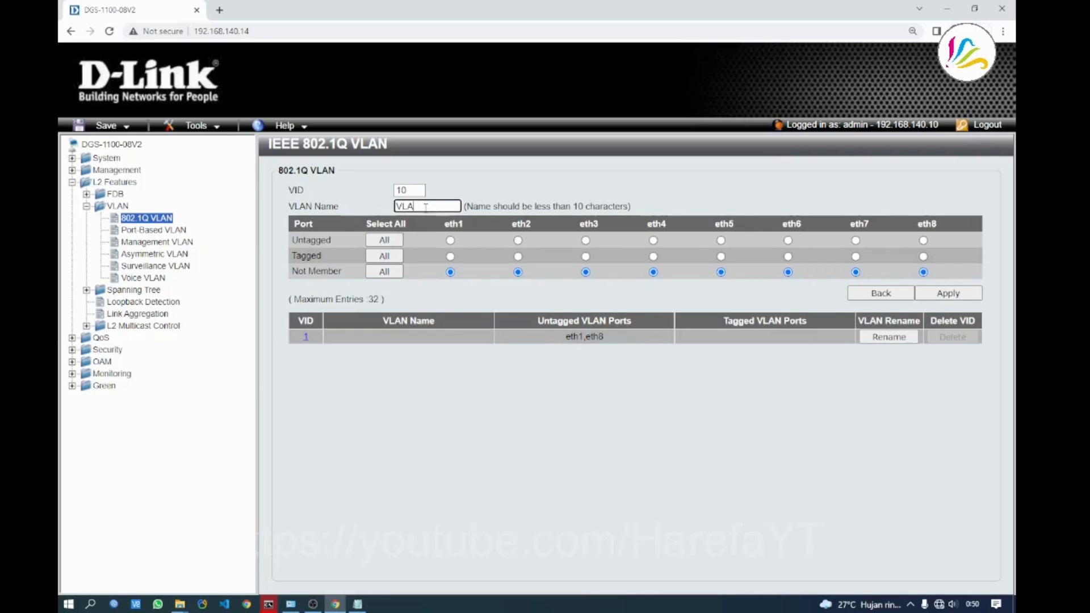
pyautogui.write('N-1')
pyautogui.click(451, 256)
pyautogui.click(518, 240)
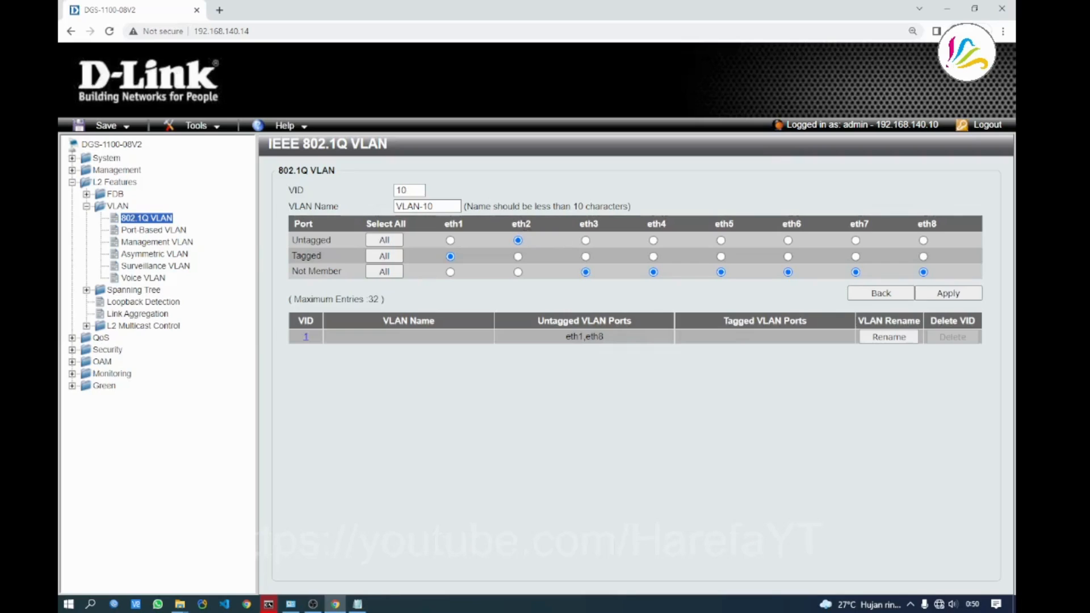
pyautogui.click(948, 293)
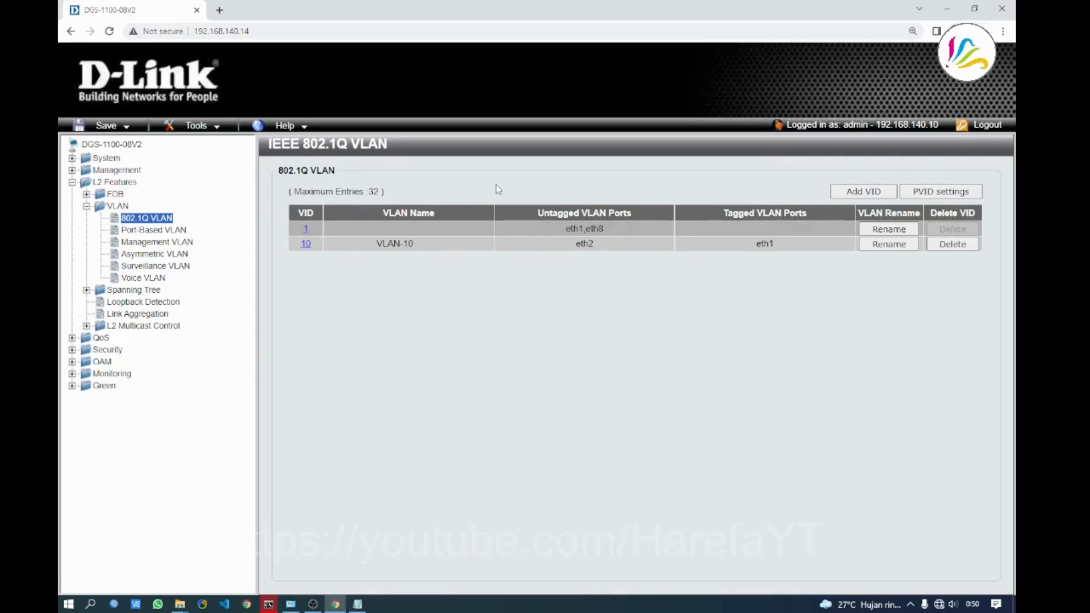
# Add VID 20 named VLAN-20 with eth1 tagged and eth3, eth4 untagged, and apply
pyautogui.click(863, 192)
pyautogui.click(416, 190)
pyautogui.write('20')
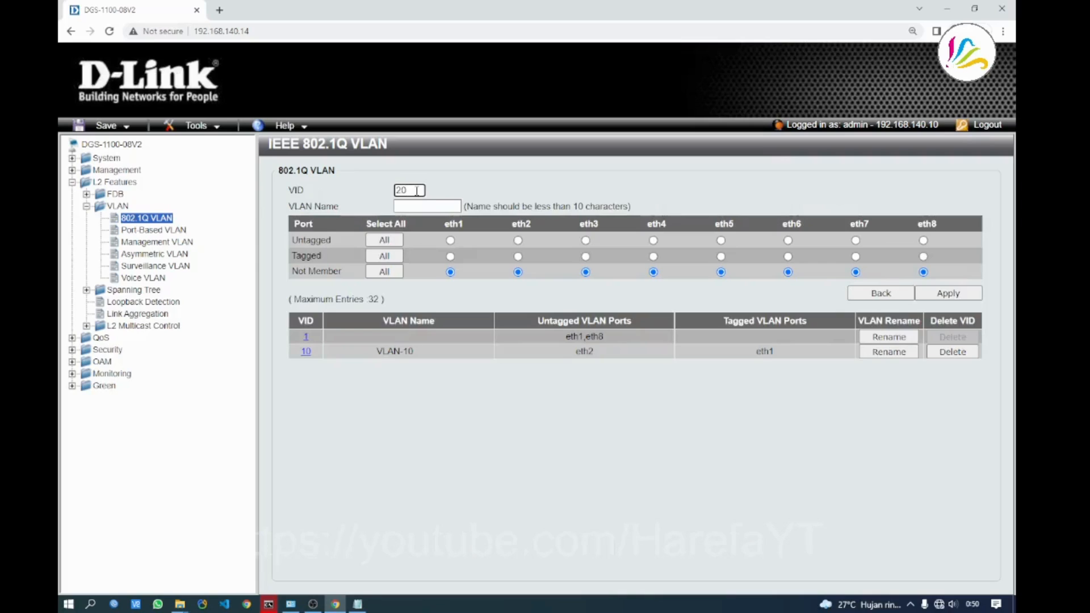
pyautogui.click(417, 203)
pyautogui.write('VL')
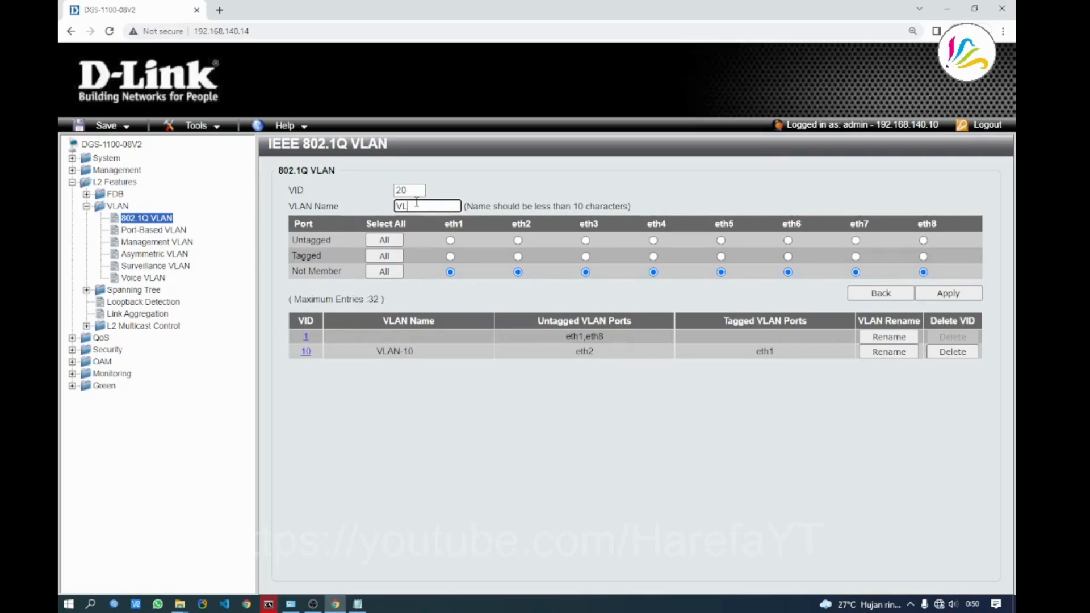
pyautogui.write('AN-20')
pyautogui.click(450, 257)
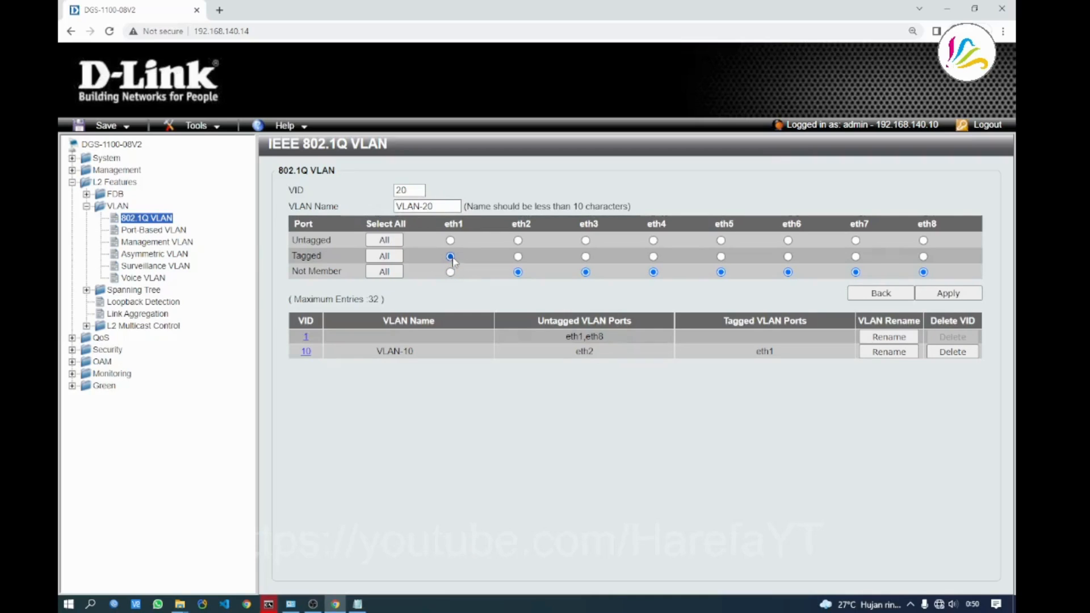
pyautogui.click(587, 241)
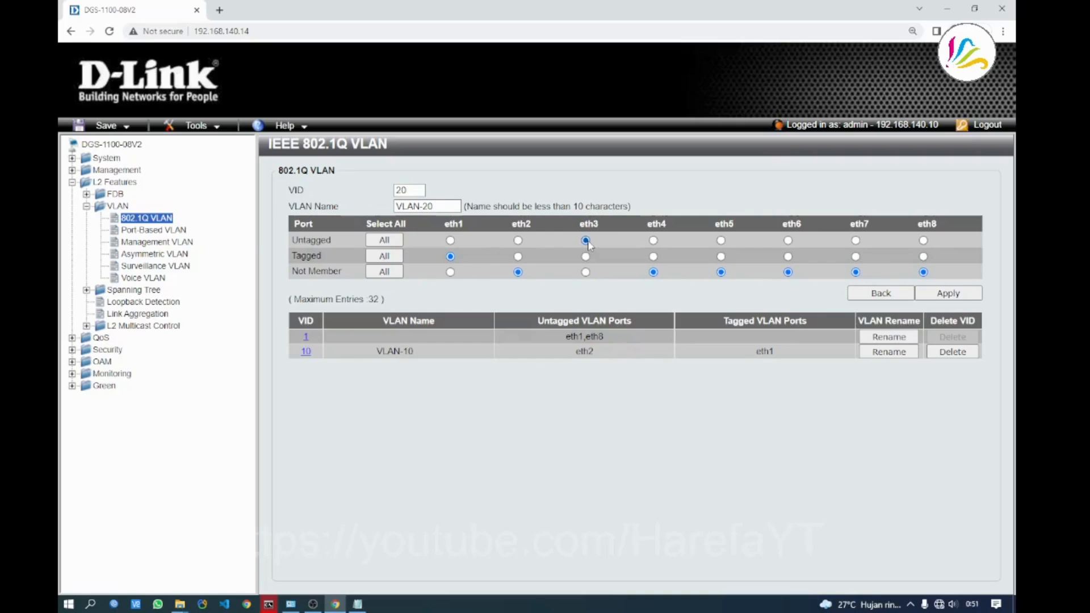
pyautogui.click(653, 240)
pyautogui.click(947, 293)
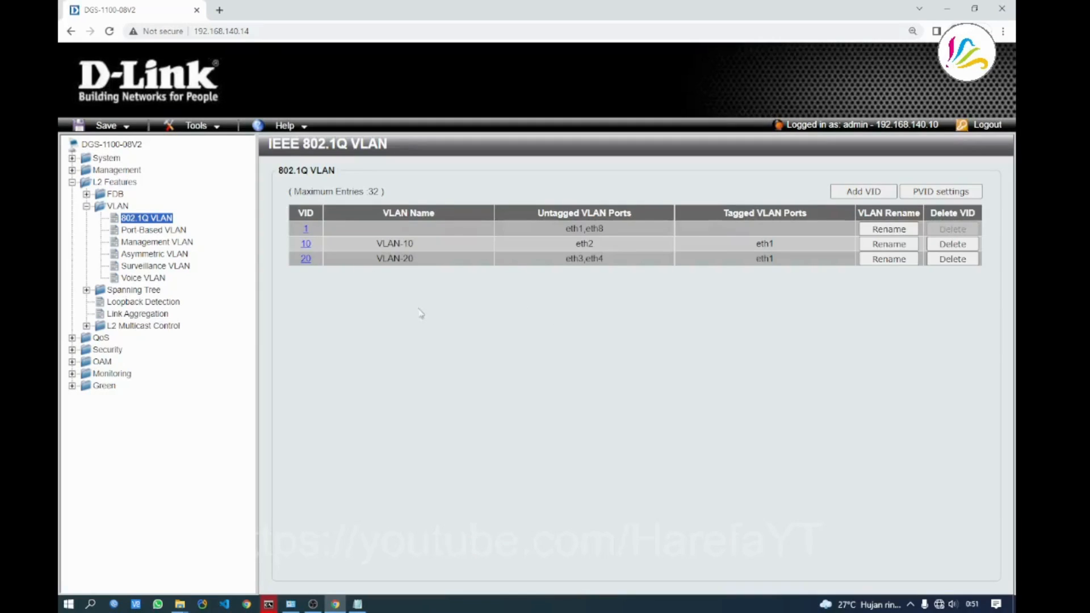
pyautogui.click(856, 192)
# Enter VID 30 named VLAN-30 with eth1 tagged and eth5, eth6 untagged, and apply
pyautogui.click(402, 188)
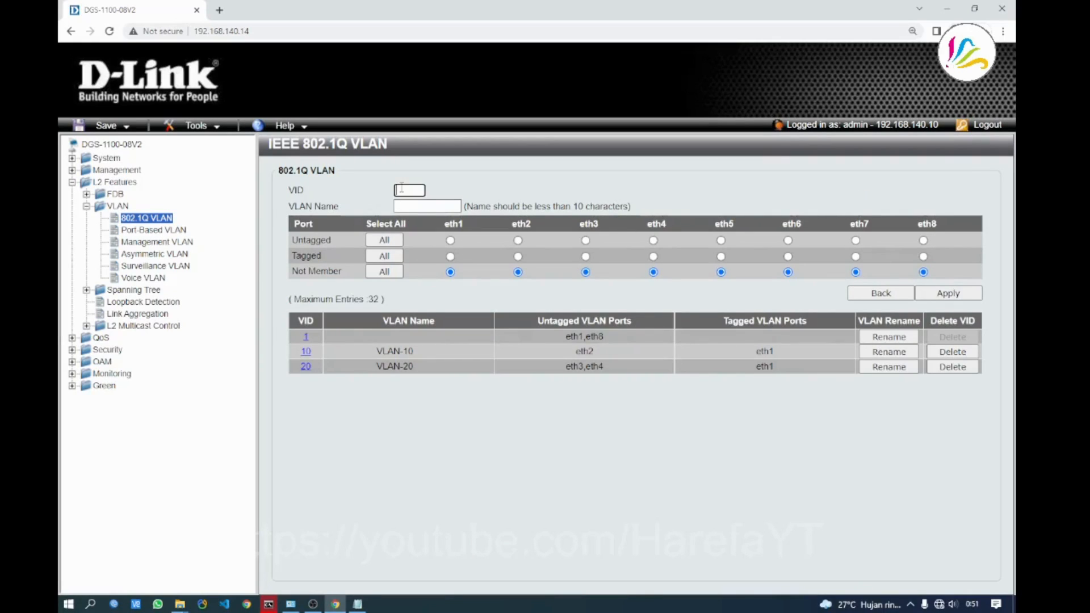
pyautogui.write('30')
pyautogui.click(436, 207)
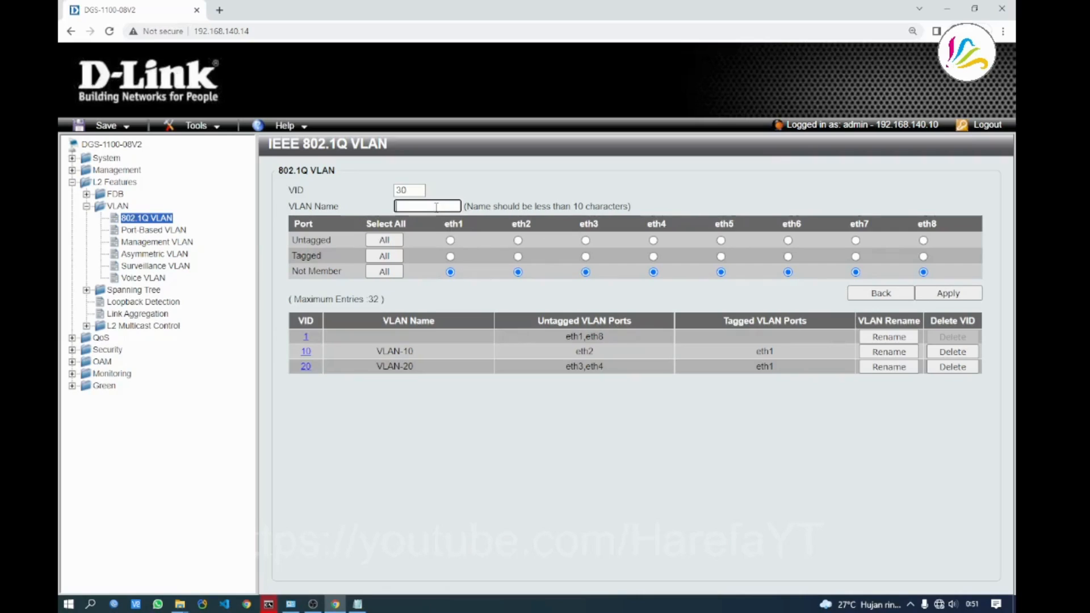
pyautogui.write('VLAN-30')
pyautogui.click(511, 305)
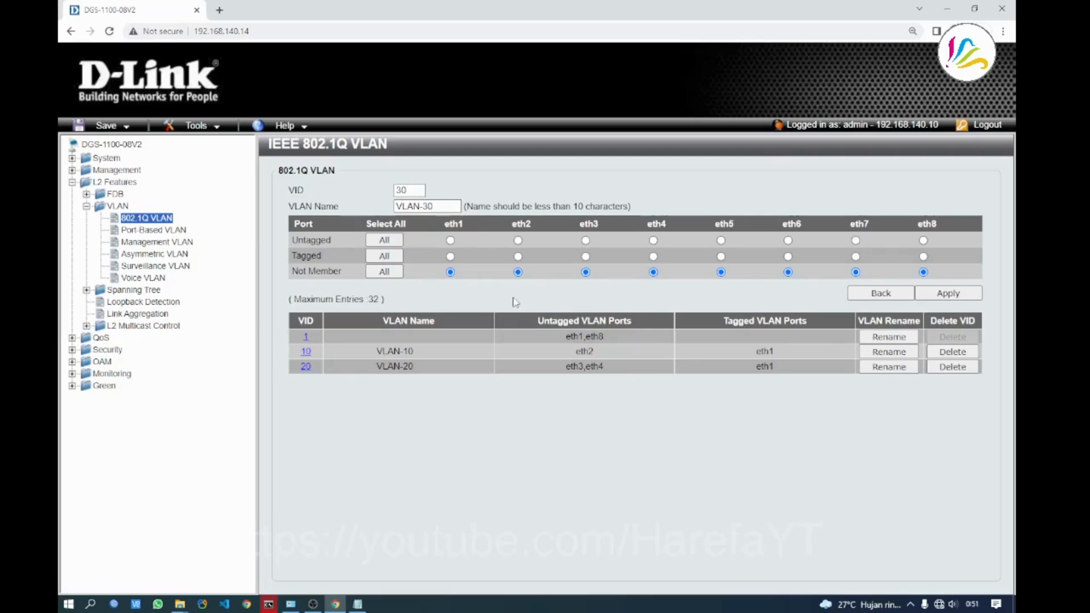
pyautogui.click(450, 257)
pyautogui.click(721, 240)
pyautogui.click(789, 241)
pyautogui.click(951, 298)
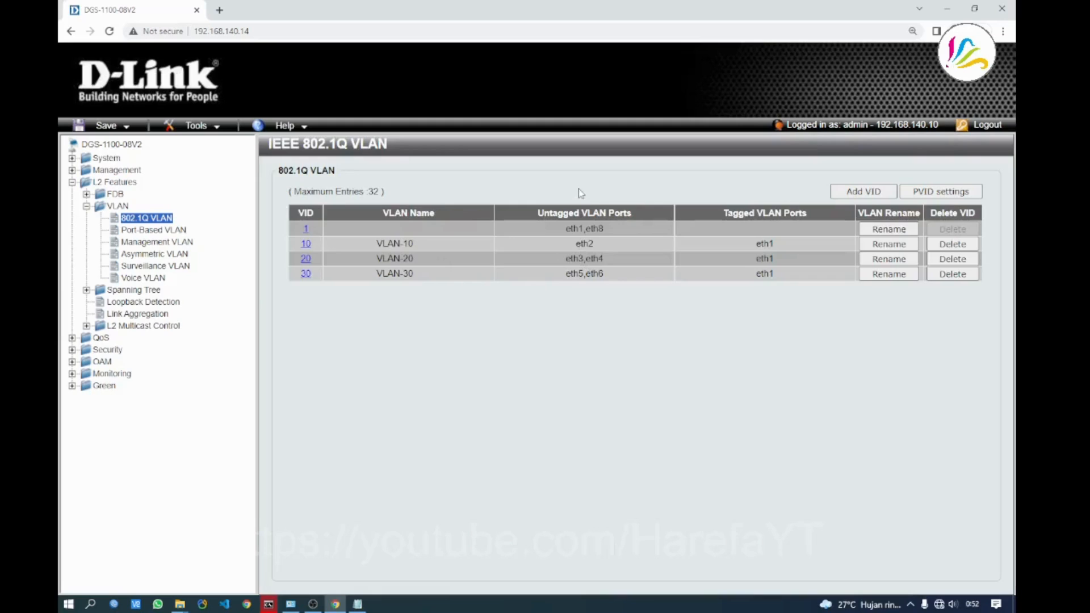
# Add VID 40 named VLAN-MANAG with only eth1 tagged, and apply
pyautogui.click(850, 193)
pyautogui.click(417, 192)
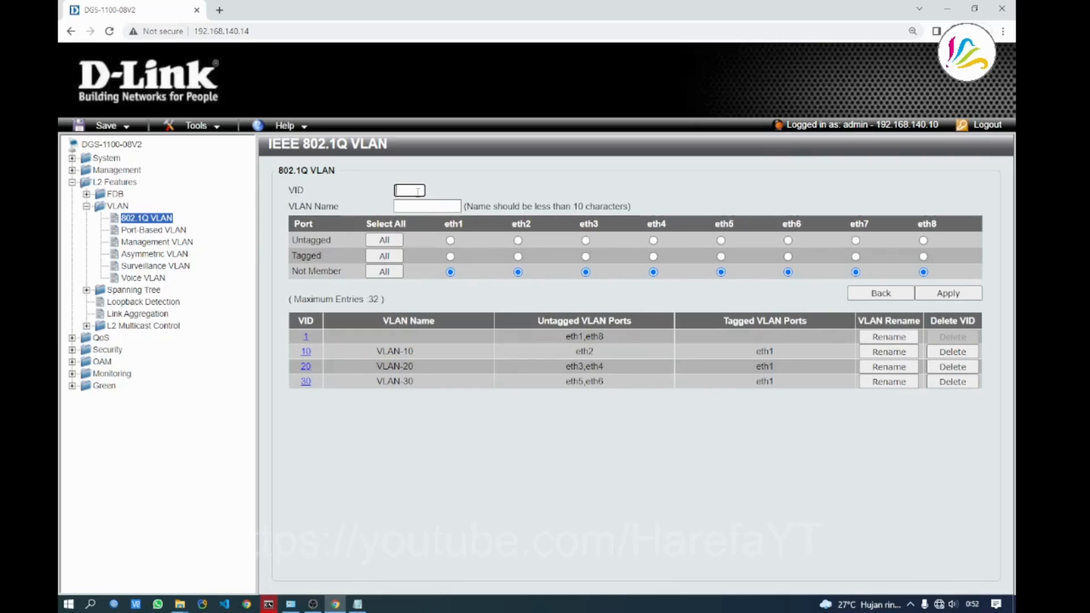
pyautogui.write('40')
pyautogui.click(432, 203)
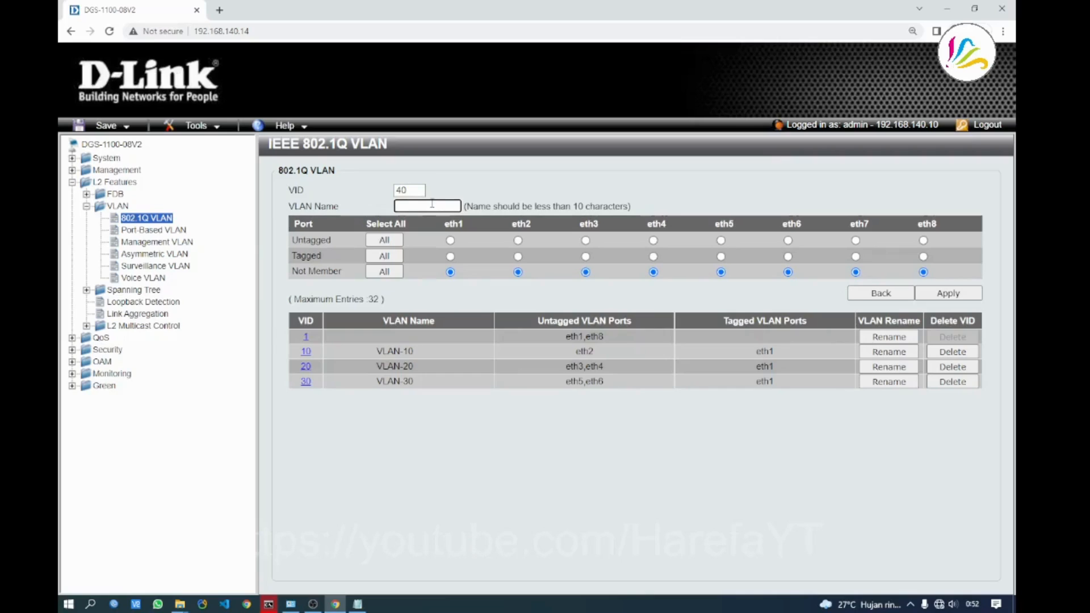
pyautogui.write('VLAN-MANAG')
pyautogui.click(539, 193)
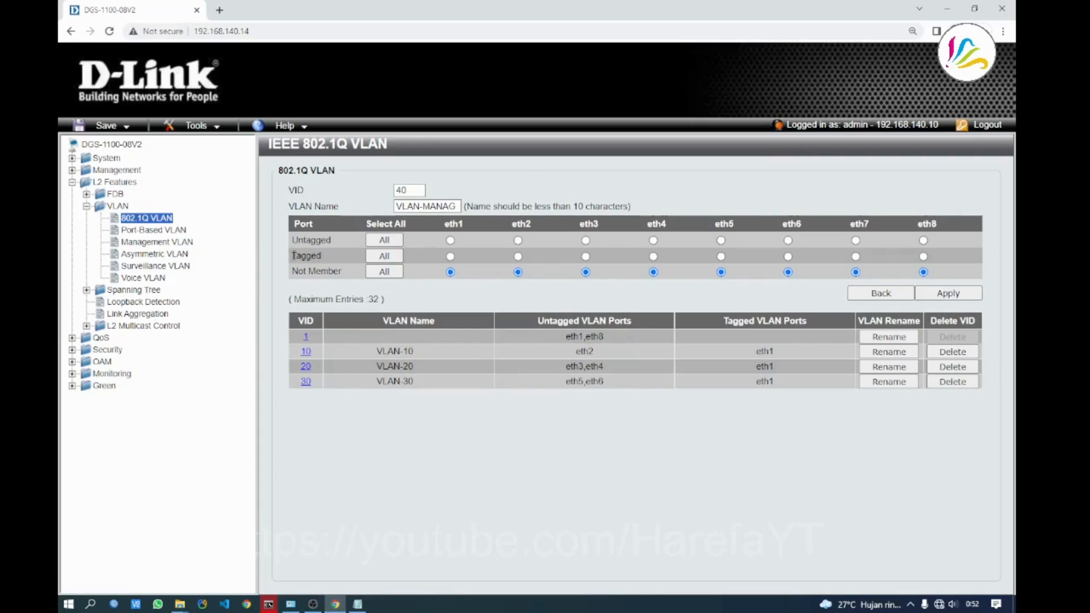
pyautogui.click(450, 256)
pyautogui.click(942, 301)
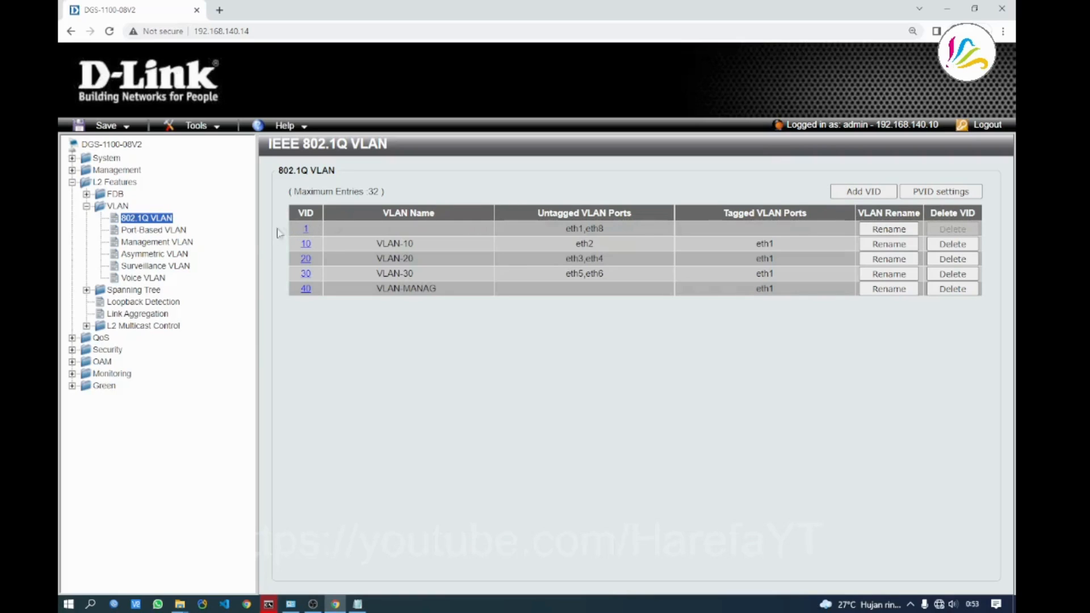
# Enable the management VLAN, choose VID 40 (VLAN-MANAG), and apply
pyautogui.click(155, 244)
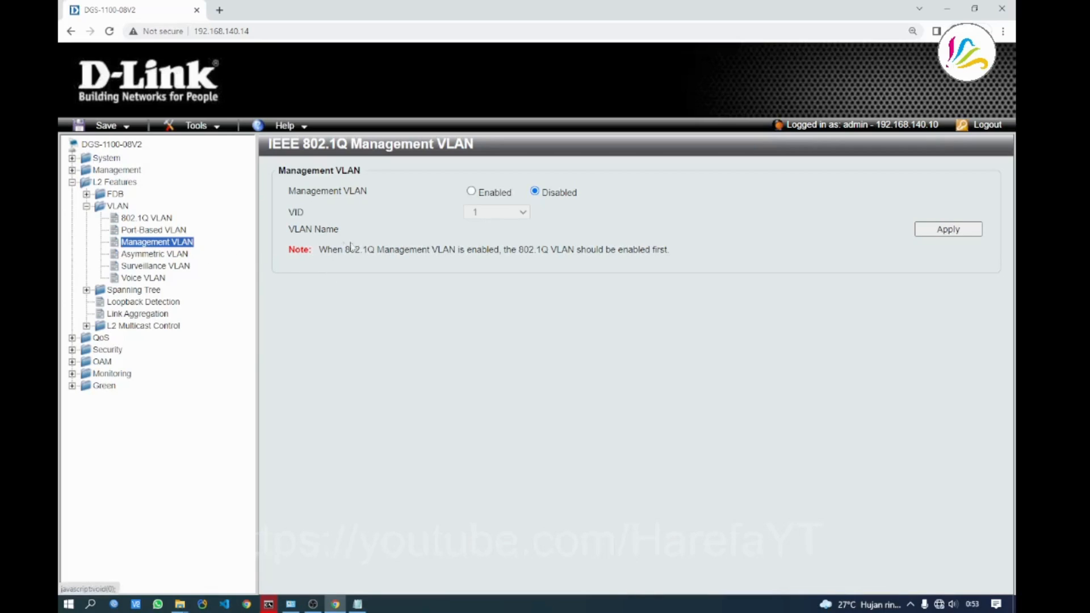
pyautogui.click(471, 192)
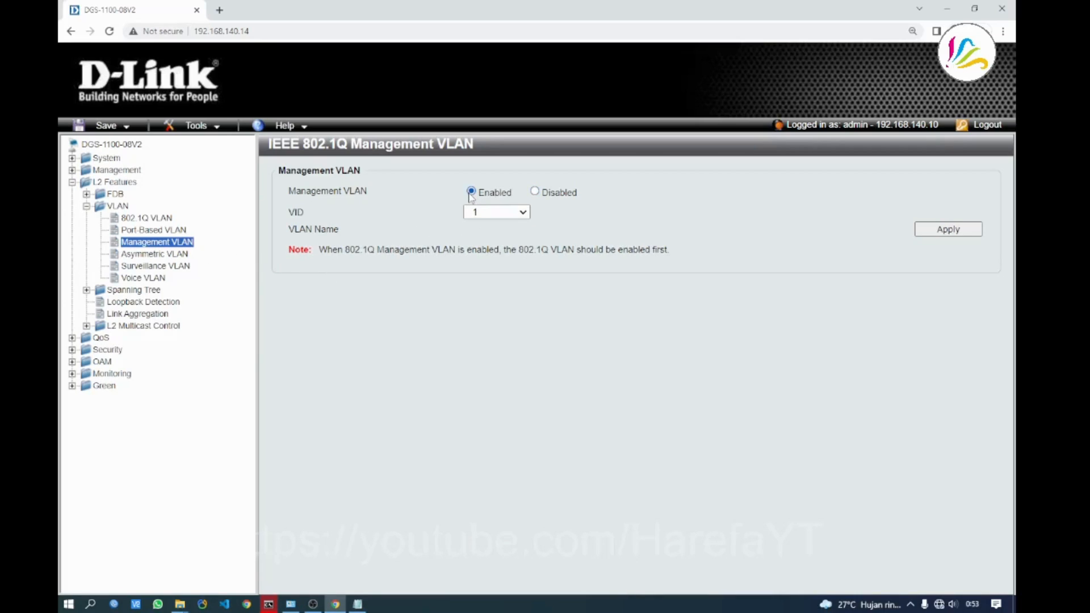
pyautogui.click(503, 213)
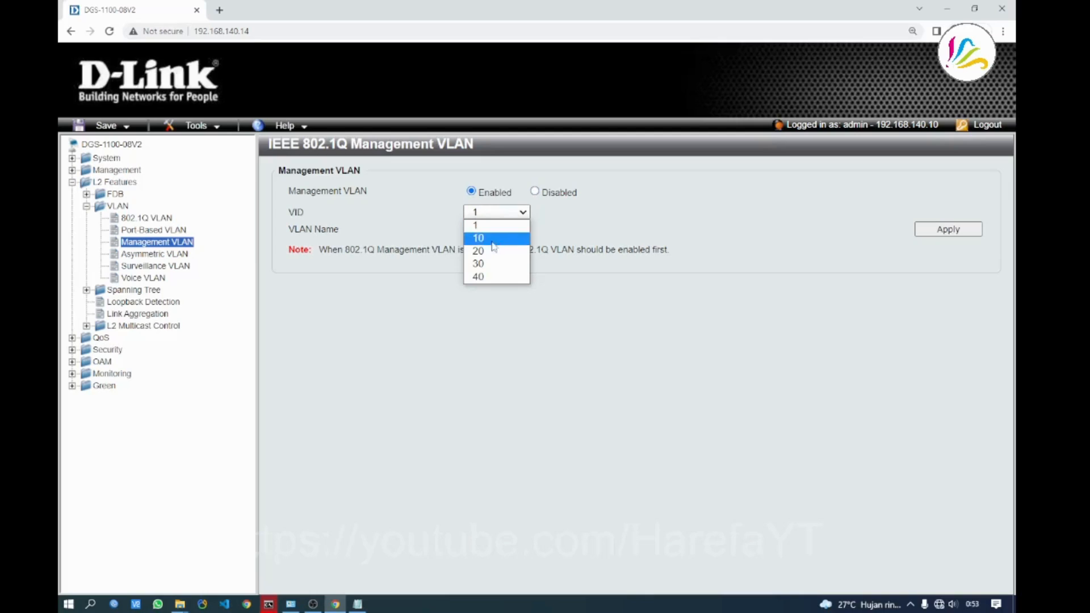
pyautogui.click(486, 279)
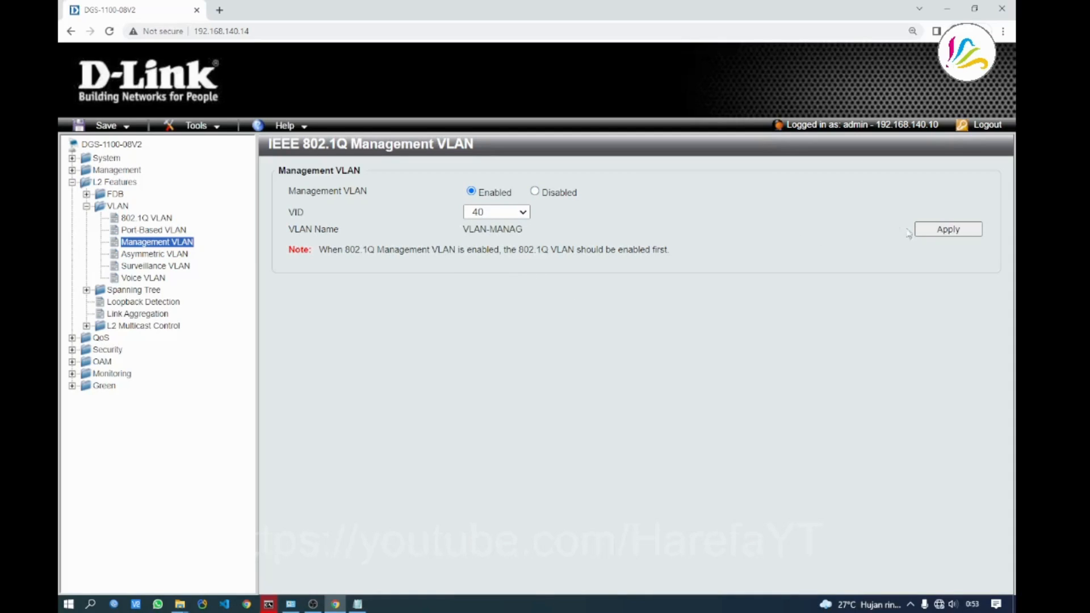
pyautogui.click(936, 232)
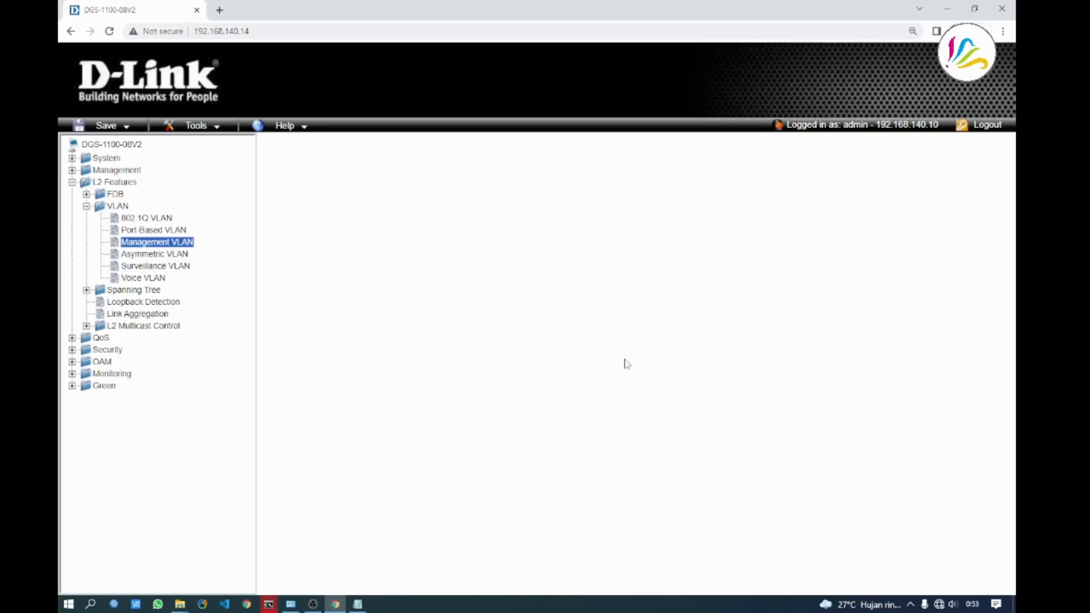
# Set the Ethernet adapter's IPv4 to obtain the IP and DNS addresses automatically
pyautogui.click(290, 607)
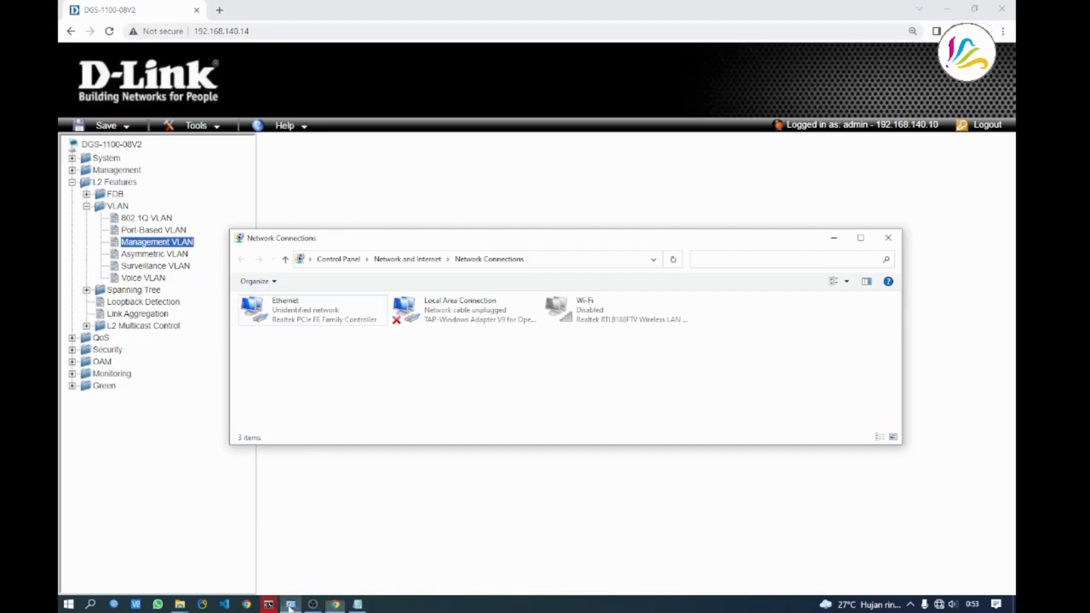
pyautogui.rightClick(290, 319)
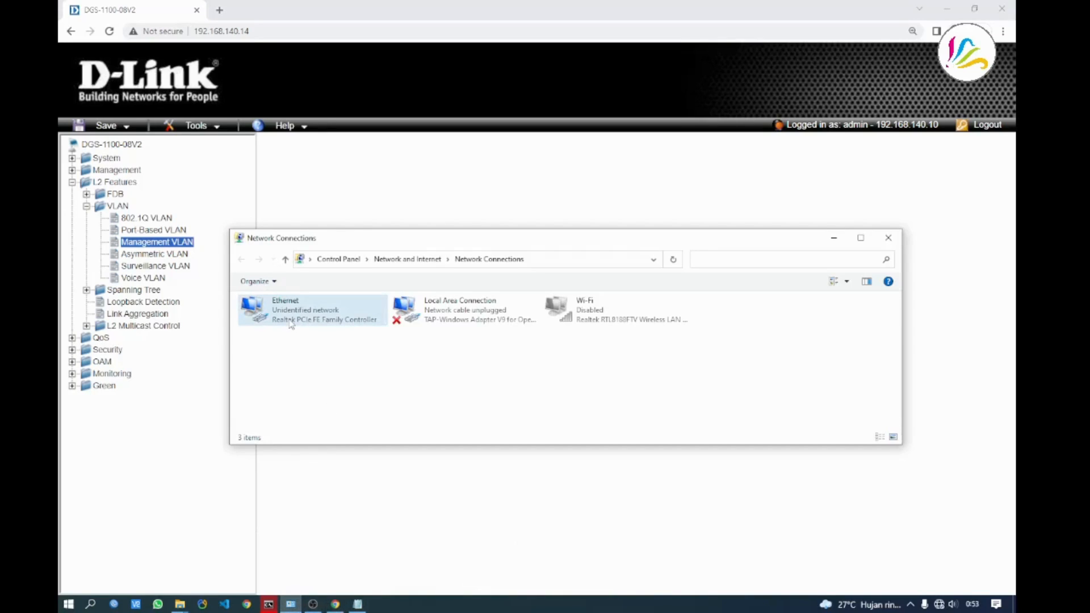
pyautogui.click(412, 244)
pyautogui.moveTo(412, 244); pyautogui.dragTo(455, 178)
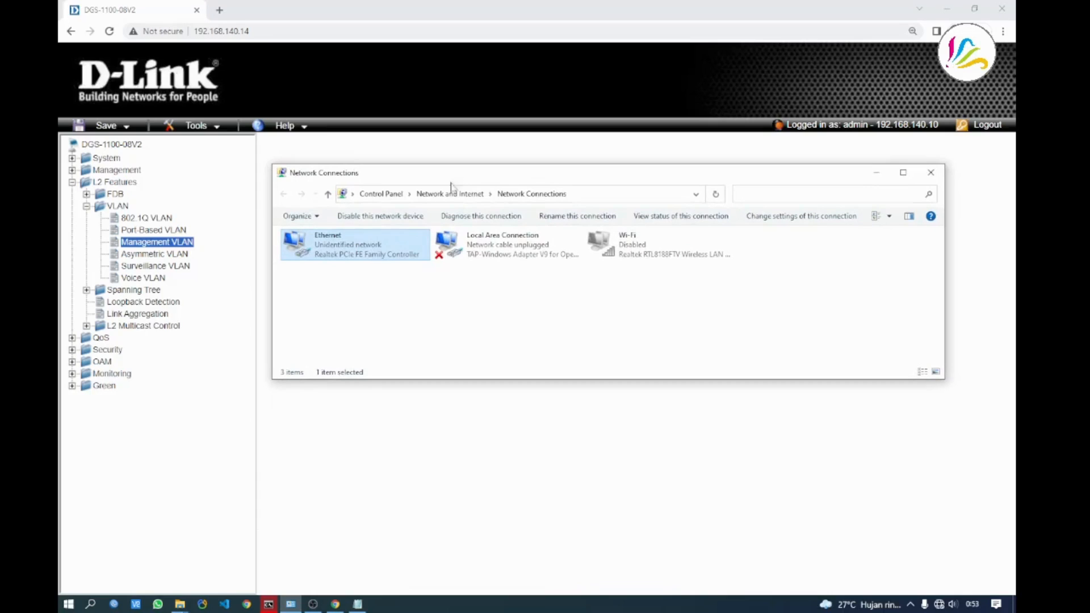
pyautogui.rightClick(347, 257)
pyautogui.click(379, 369)
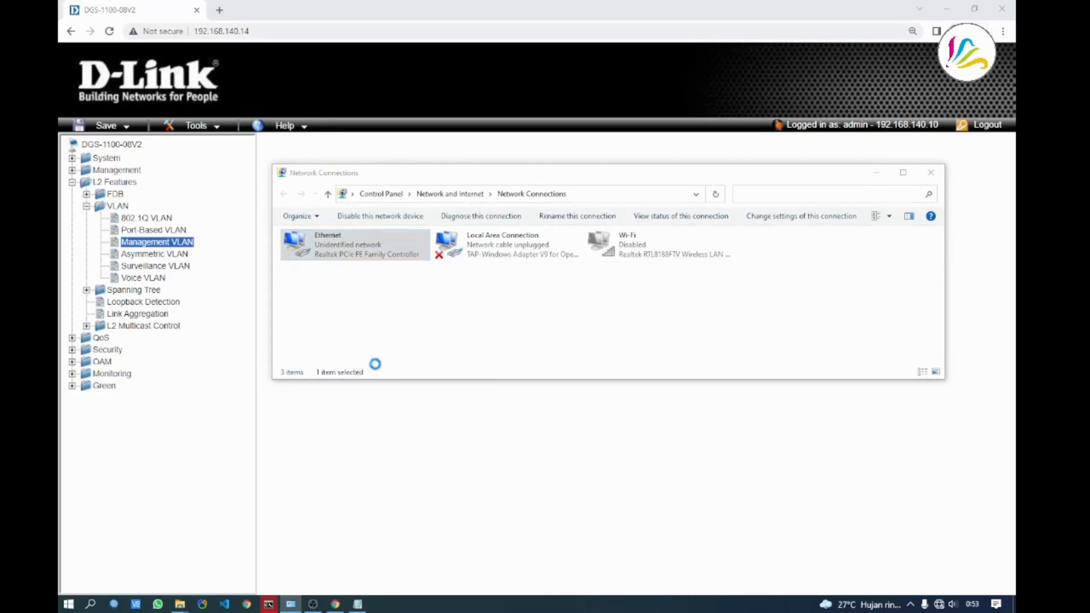
pyautogui.doubleClick(383, 354)
pyautogui.click(328, 346)
pyautogui.click(329, 425)
pyautogui.click(469, 524)
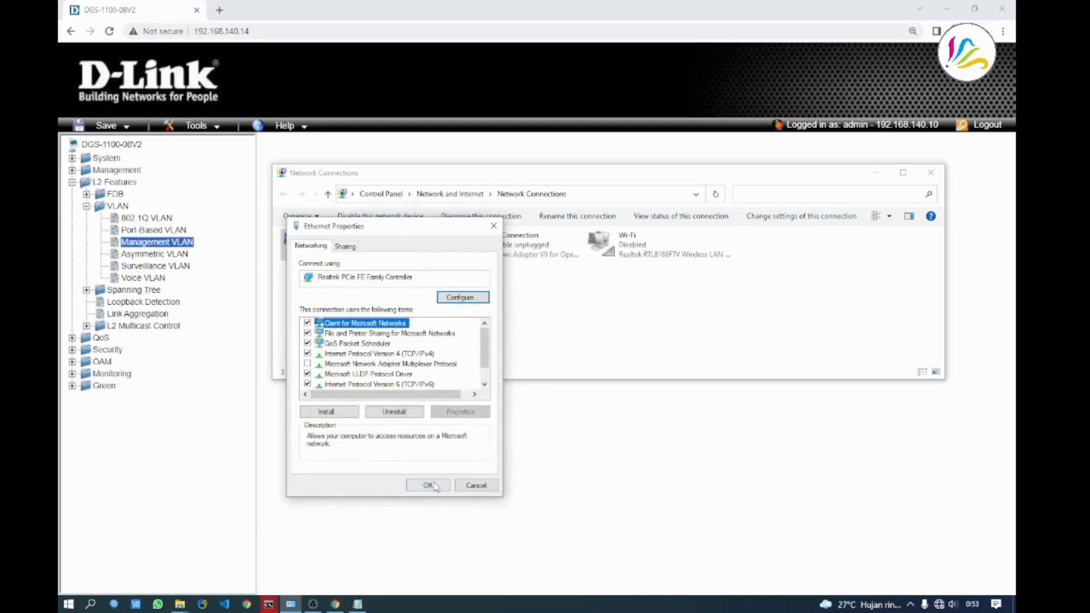
pyautogui.click(430, 484)
# Bring the switch's browser page forward, then return to Network Connections
pyautogui.click(378, 432)
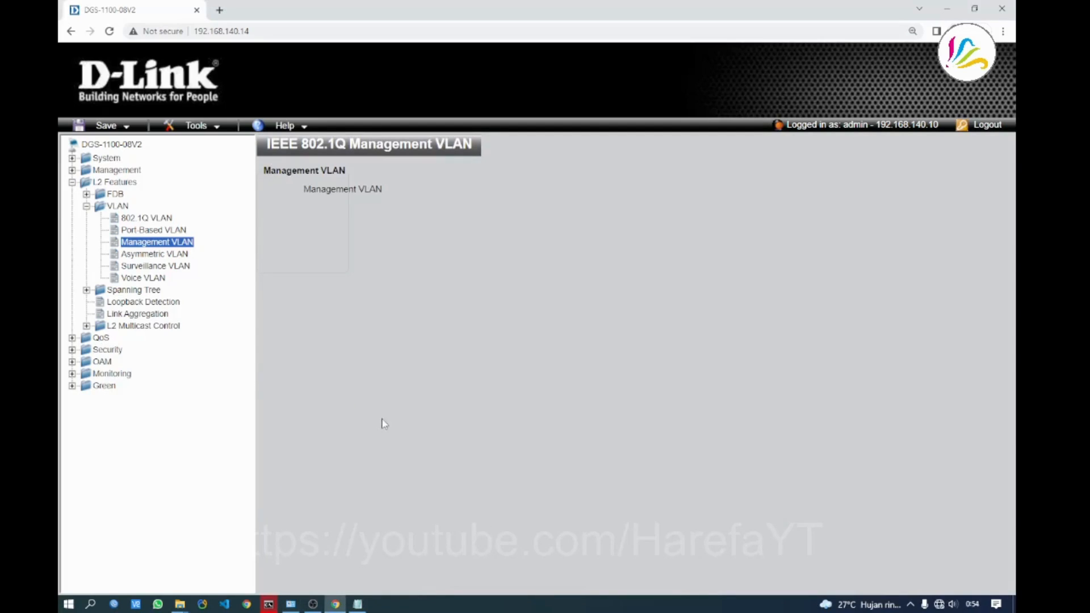
pyautogui.moveTo(338, 605)
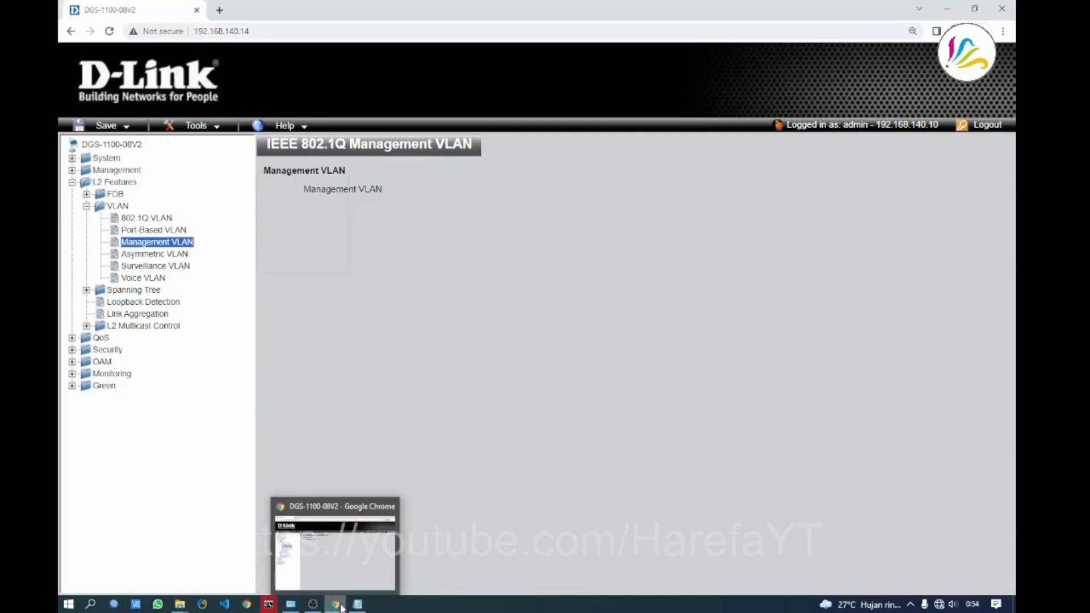
pyautogui.click(333, 554)
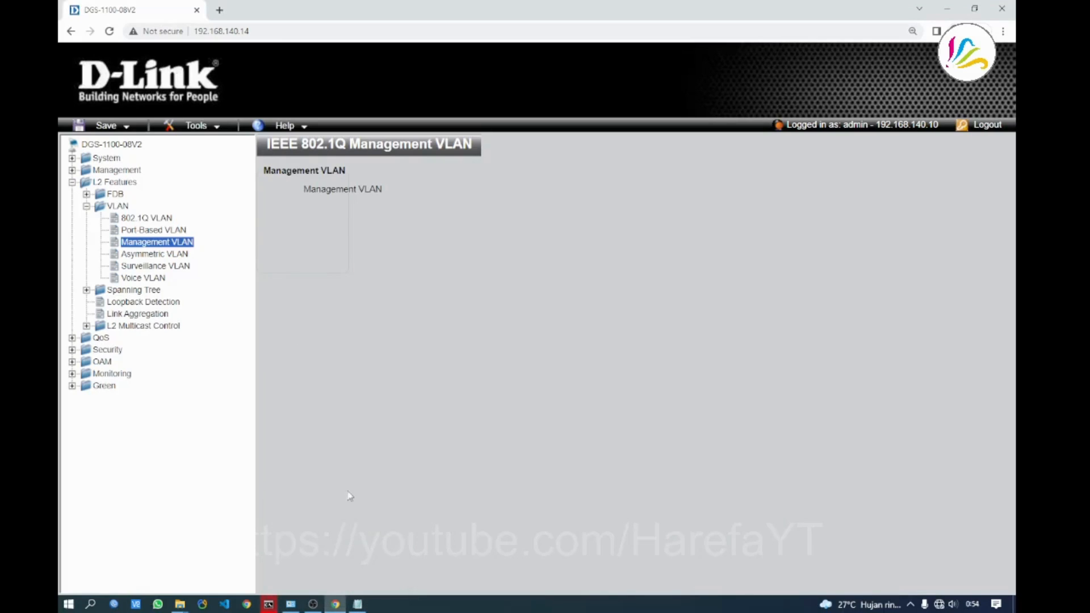
pyautogui.click(292, 604)
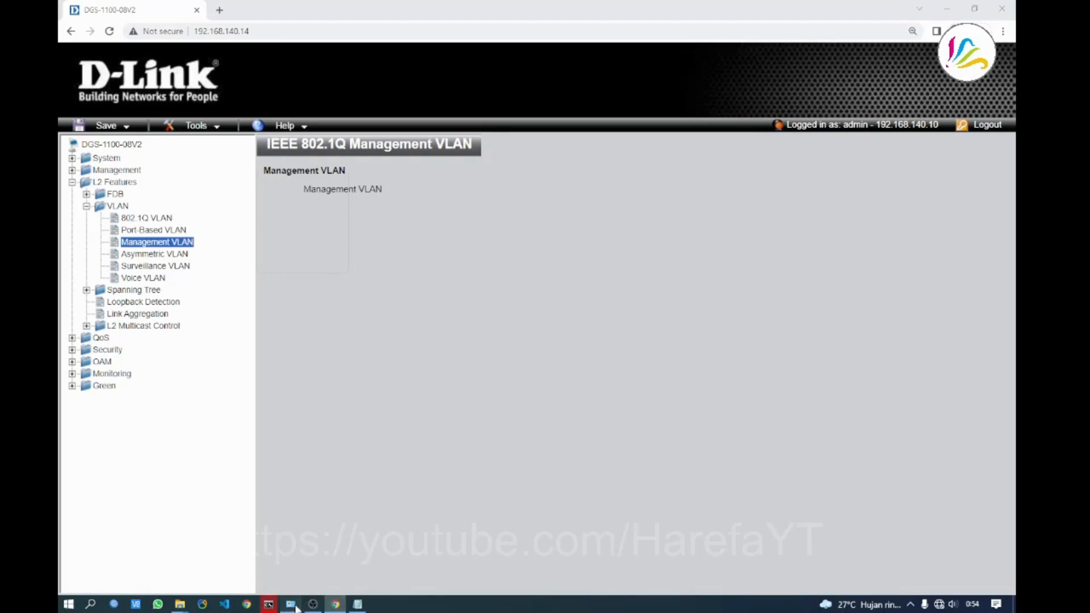
# Check the Ethernet details for DHCP address 192.168.110.254, then return to the switch page
pyautogui.rightClick(316, 257)
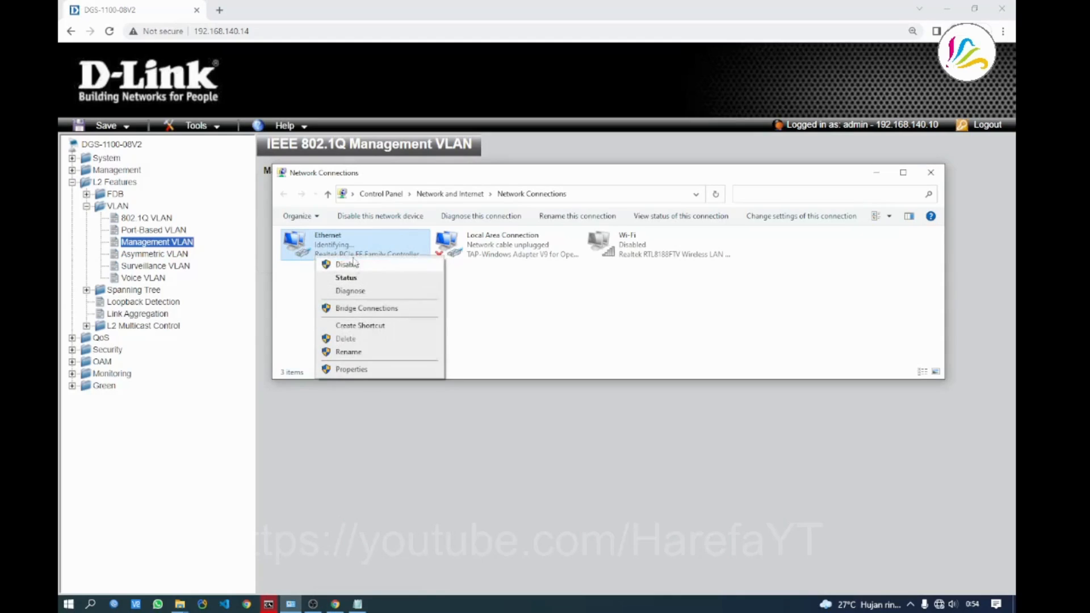
pyautogui.click(455, 285)
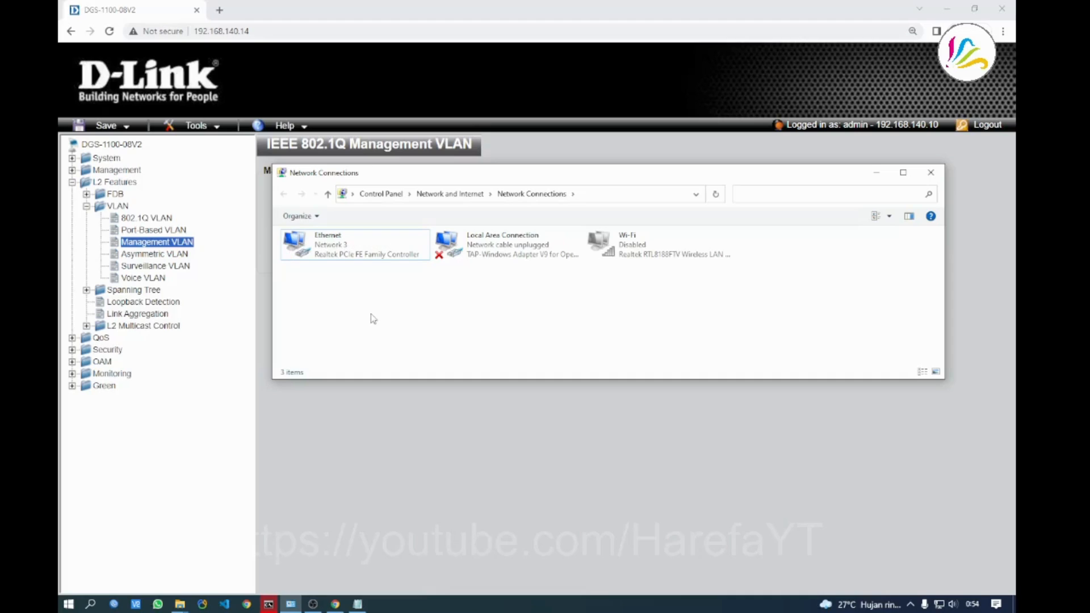
pyautogui.rightClick(317, 246)
pyautogui.click(299, 293)
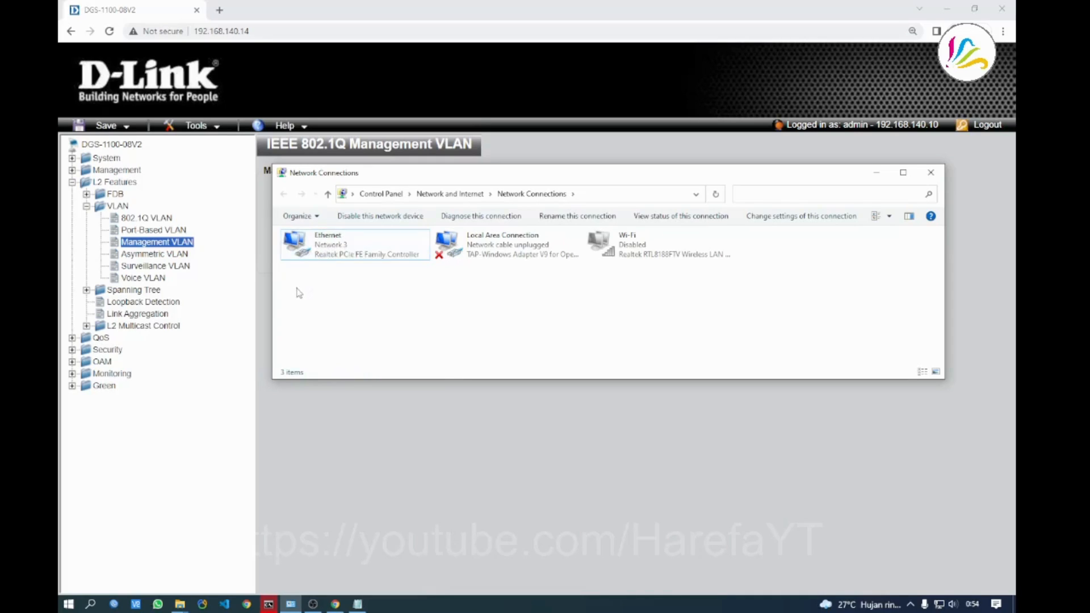
pyautogui.rightClick(311, 248)
pyautogui.click(341, 266)
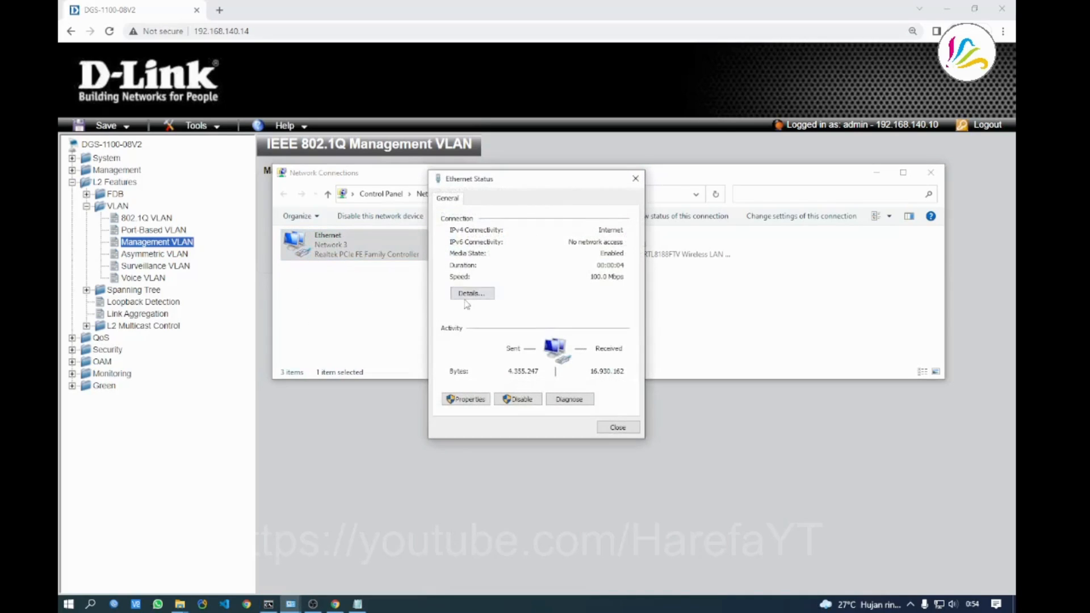
pyautogui.click(468, 294)
pyautogui.click(546, 285)
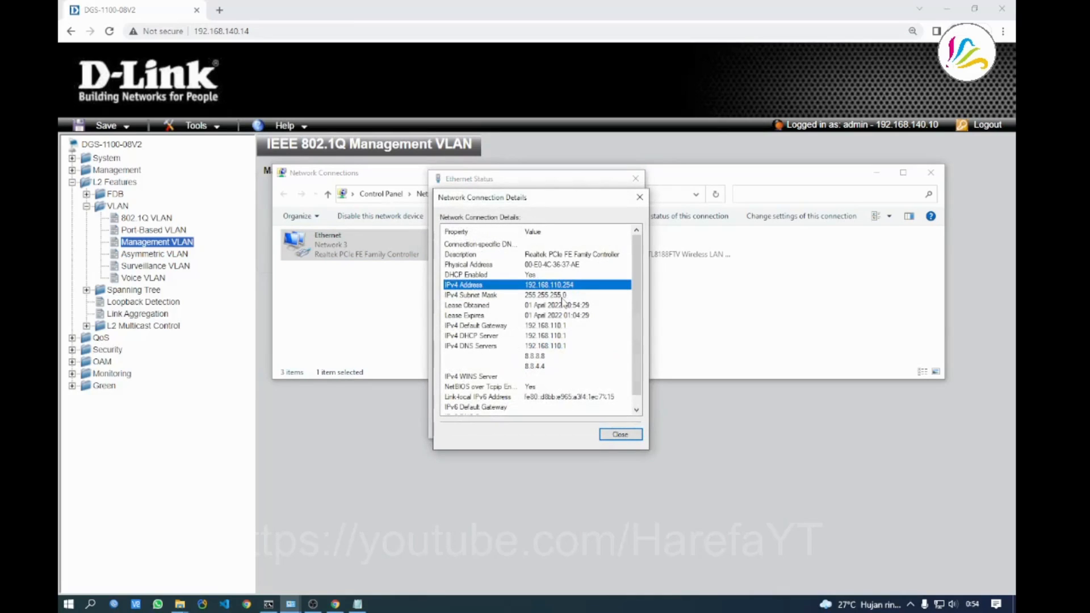
pyautogui.click(620, 434)
pyautogui.click(618, 427)
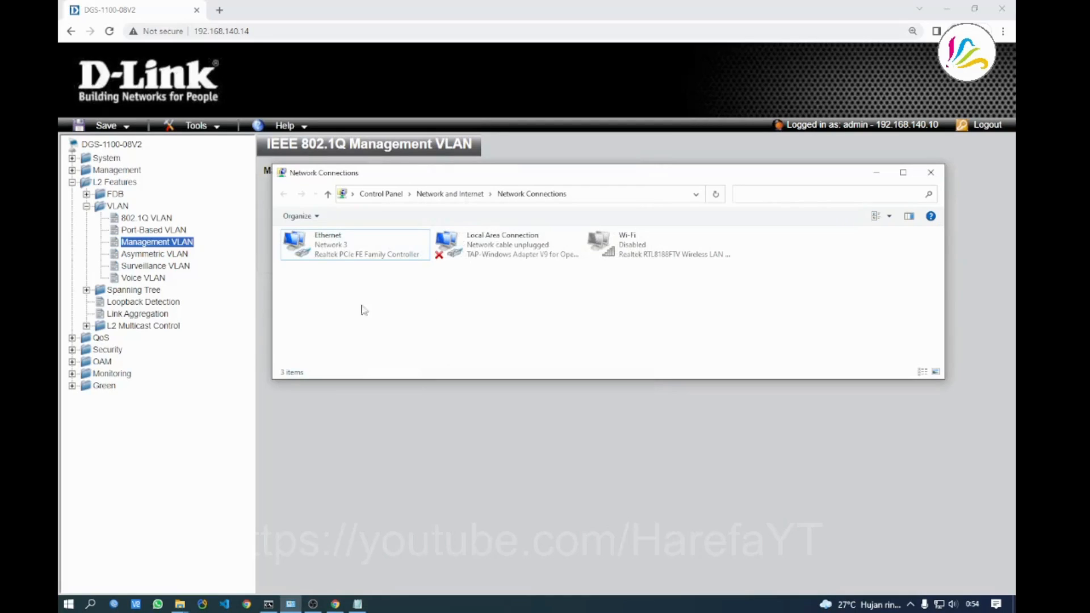
pyautogui.click(320, 487)
pyautogui.click(278, 32)
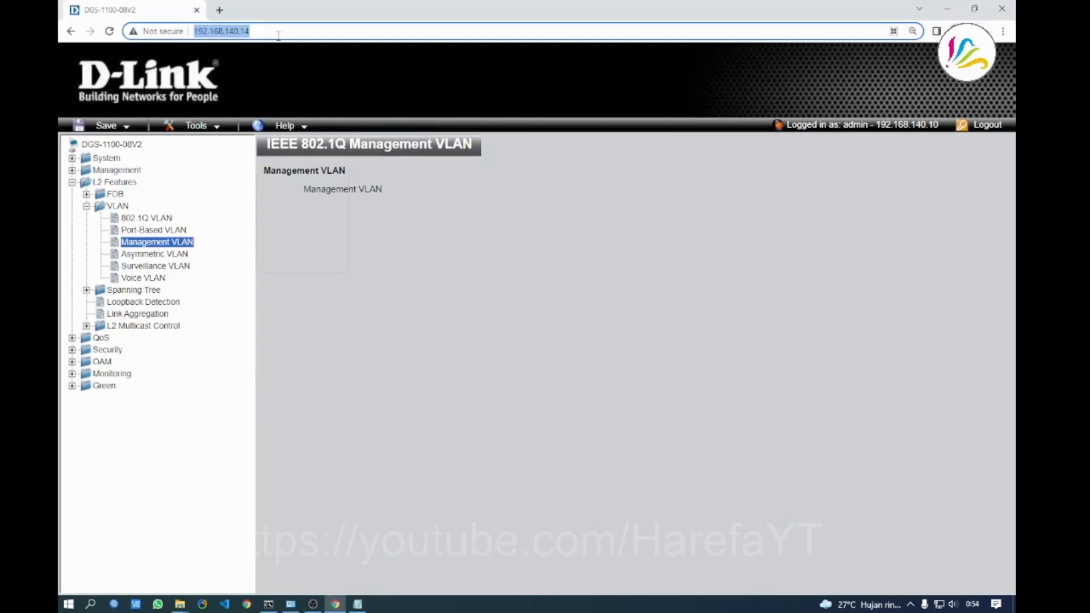
# Reload the switch page at 192.168.140.14 to bring up its login prompt
pyautogui.press('Return')
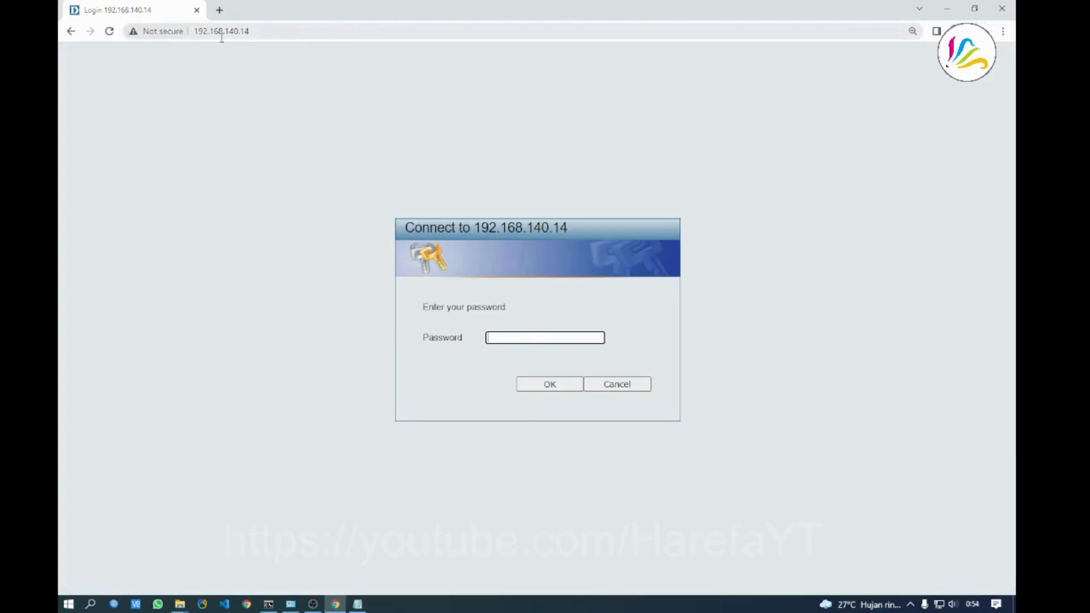
pyautogui.click(522, 319)
pyautogui.click(522, 336)
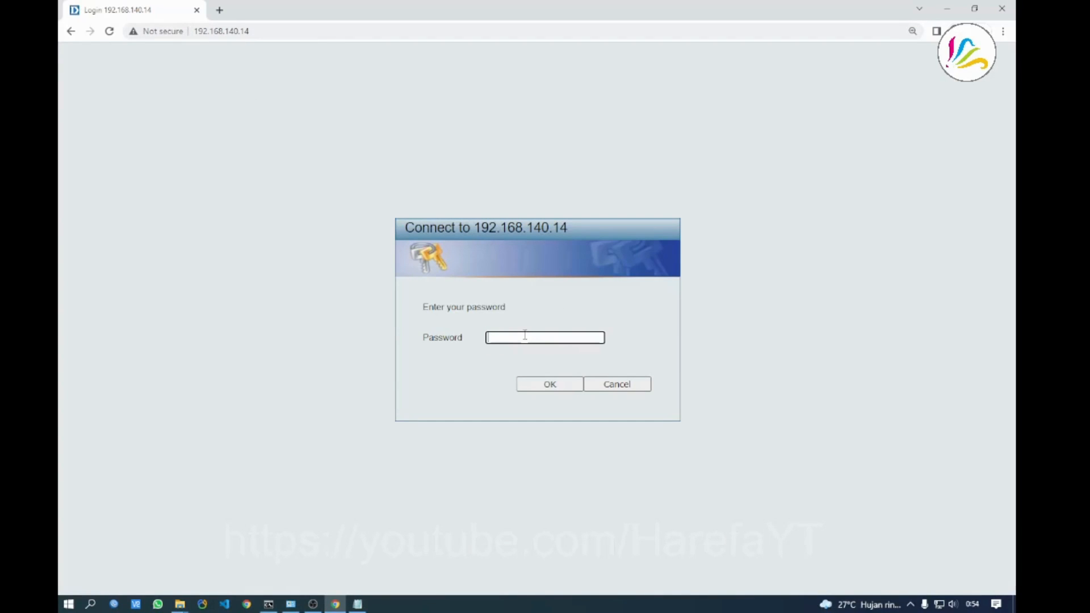
pyautogui.click(532, 318)
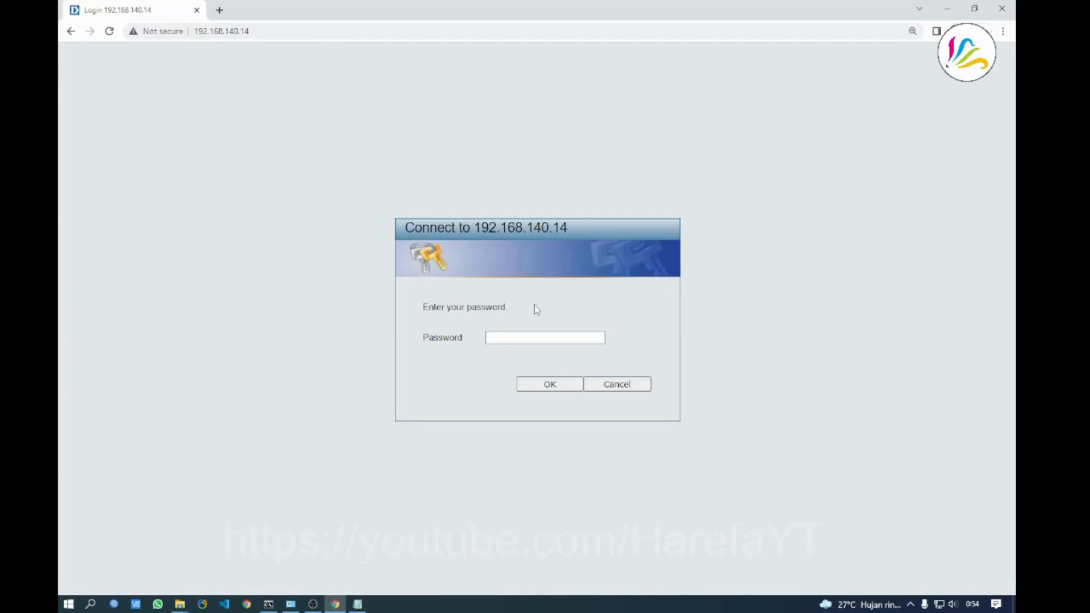
pyautogui.click(291, 604)
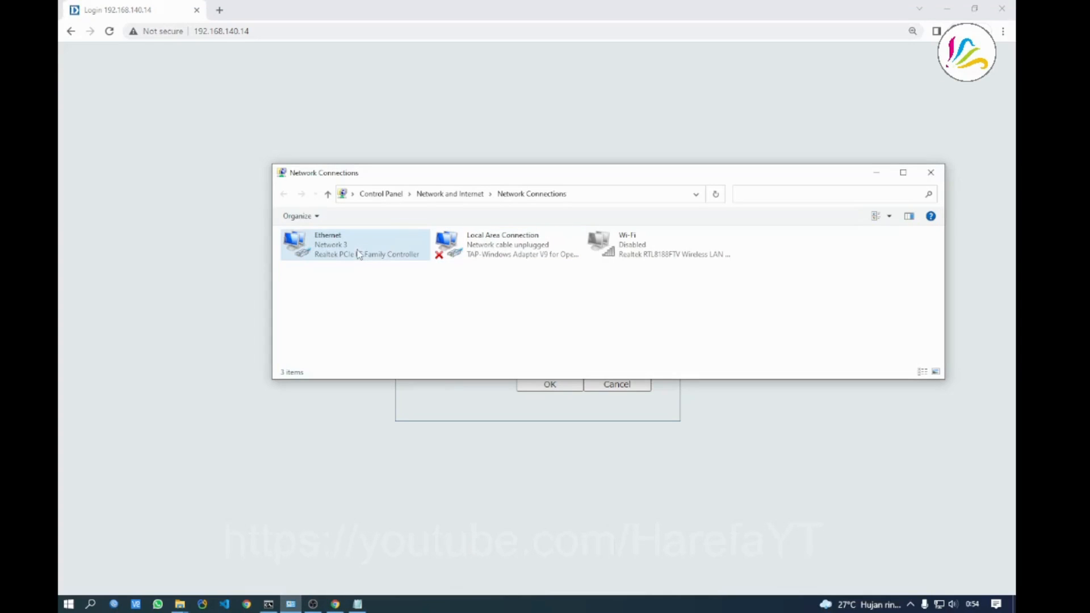
pyautogui.click(536, 405)
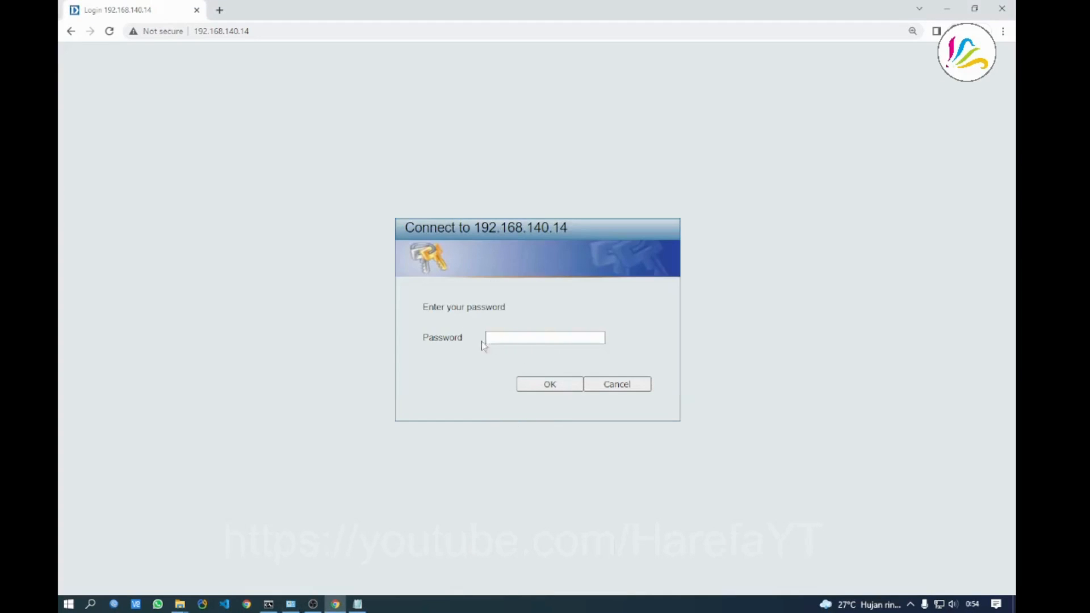
pyautogui.click(504, 343)
pyautogui.click(460, 324)
# Enter the admin password to log in, then dismiss the timeout message and retry
pyautogui.click(292, 605)
pyautogui.click(291, 605)
pyautogui.click(291, 604)
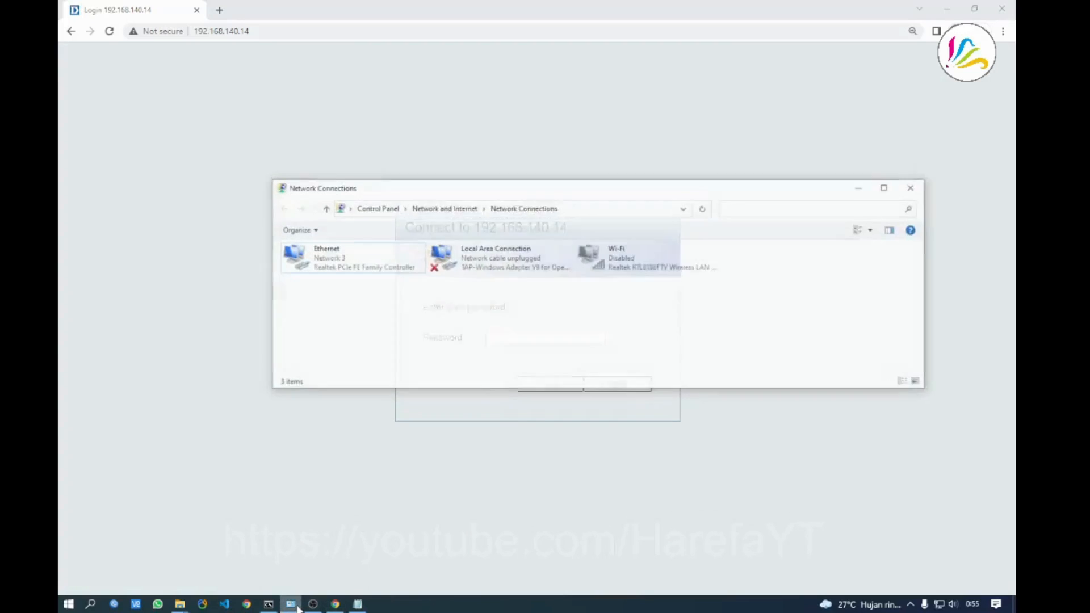
pyautogui.click(336, 251)
pyautogui.click(362, 332)
pyautogui.click(491, 467)
pyautogui.click(529, 340)
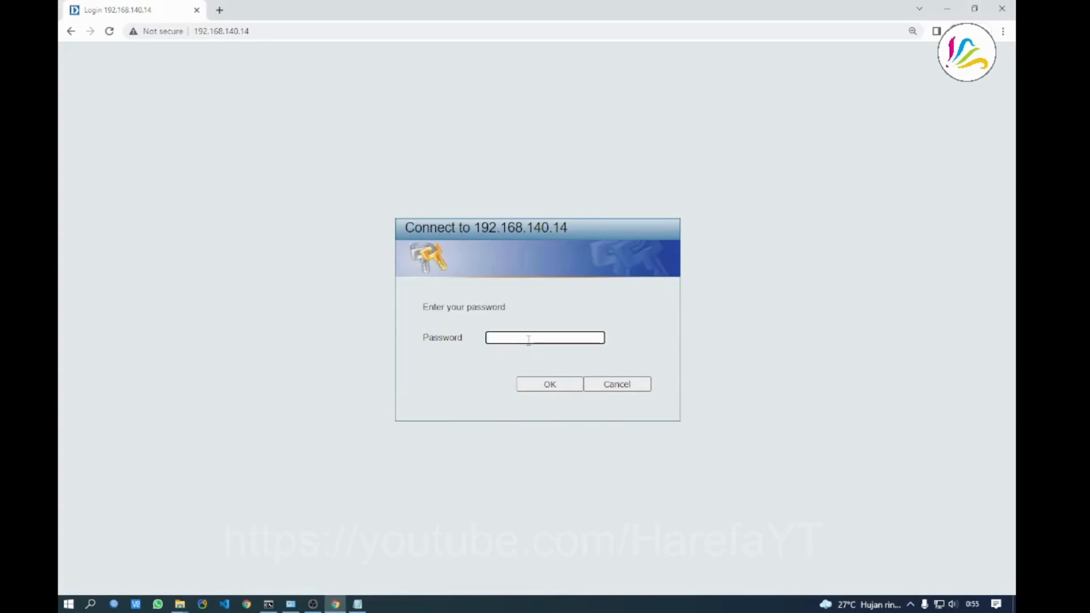
pyautogui.write('admin')
pyautogui.press('Return')
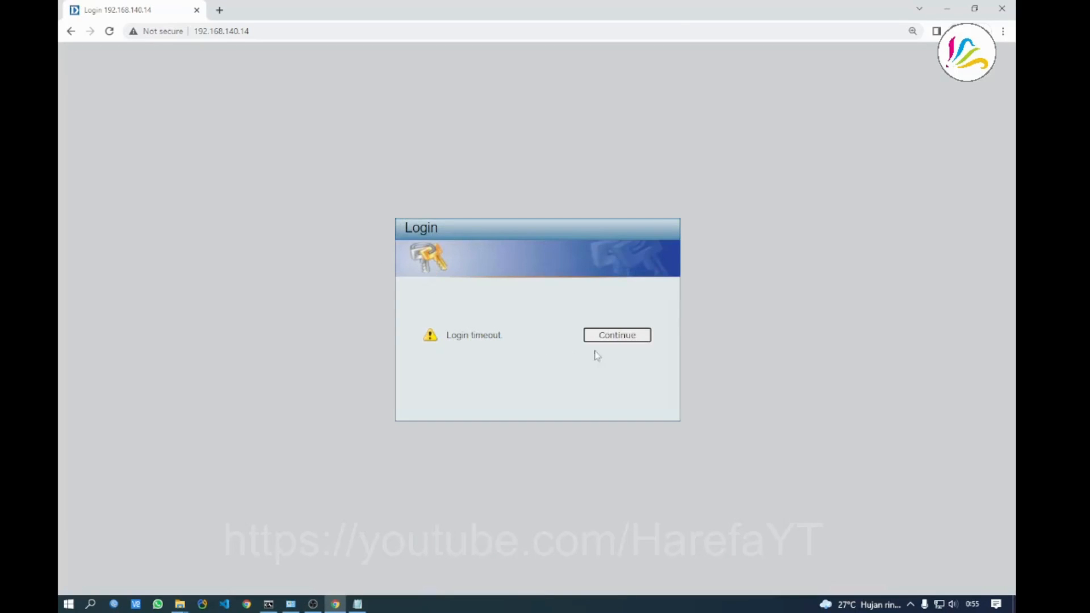
pyautogui.click(603, 337)
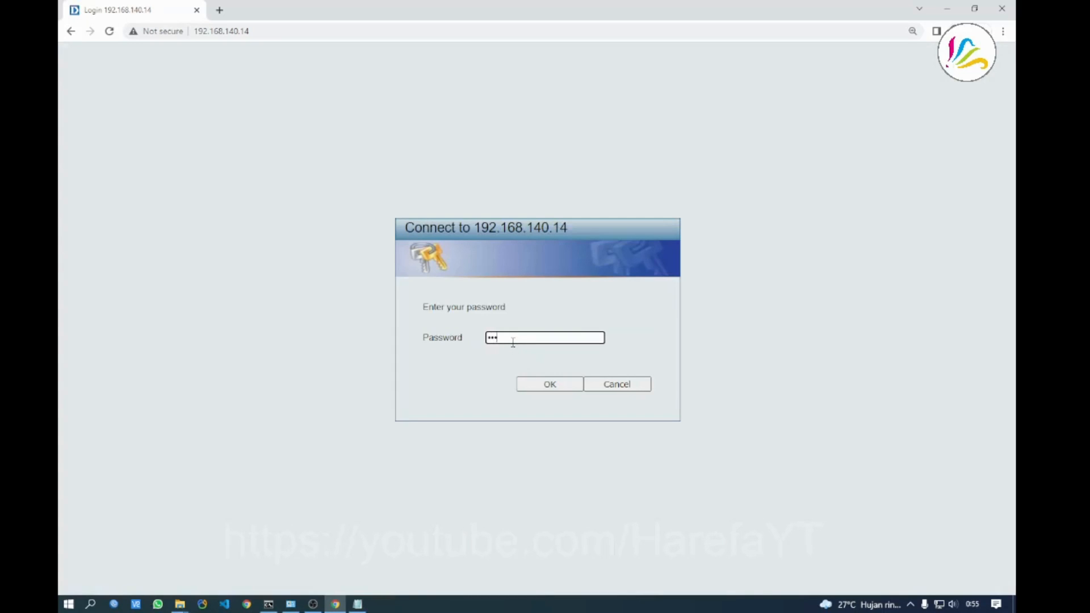
# Submit the admin password to log in to the switch at 192.168.140.14
pyautogui.click(551, 384)
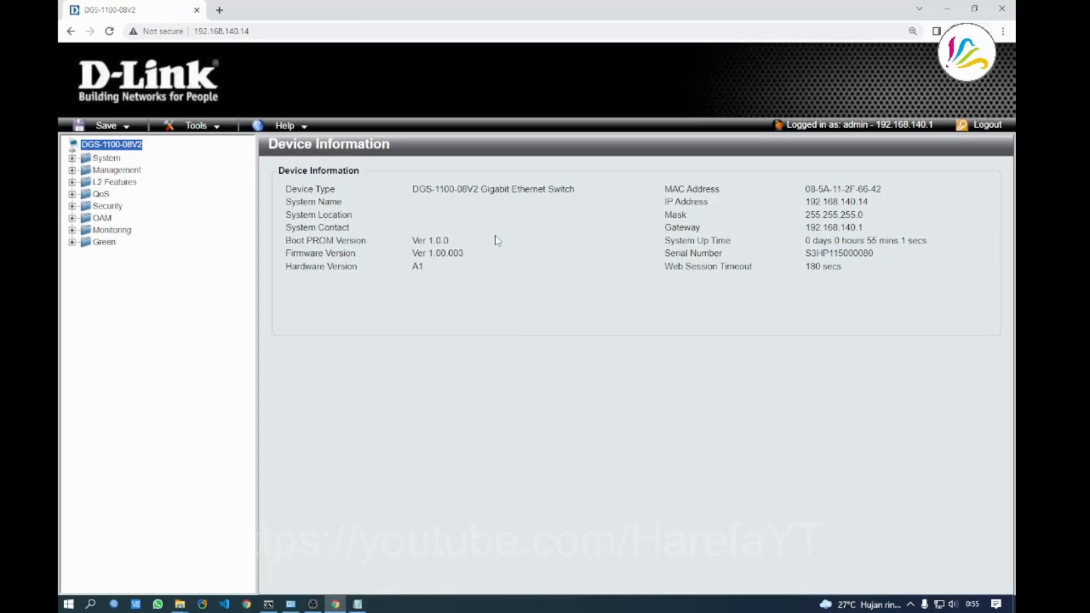
# Open the switch's System IPv4 Interface settings page
pyautogui.click(108, 158)
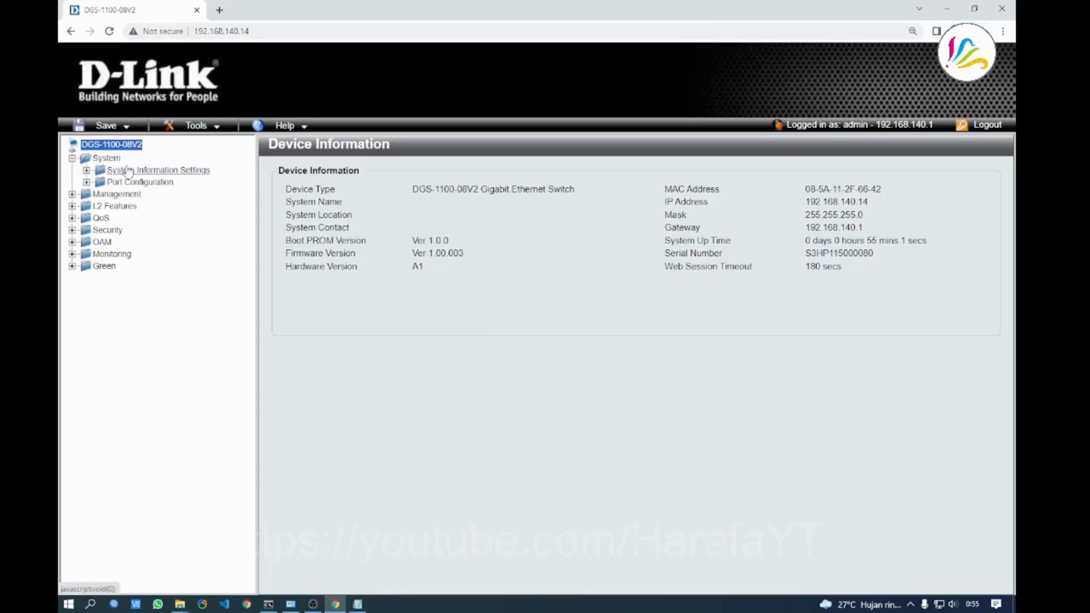
pyautogui.click(129, 170)
pyautogui.click(164, 197)
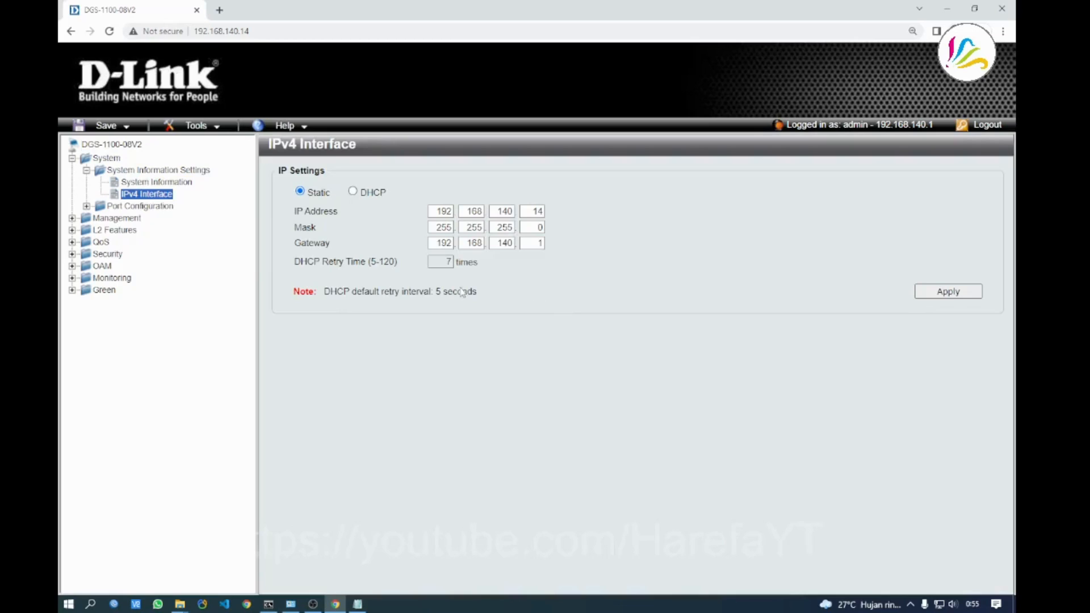
# Review the 802.1Q VLAN table and Management VLAN 40 page, then minimize the browser
pyautogui.click(114, 230)
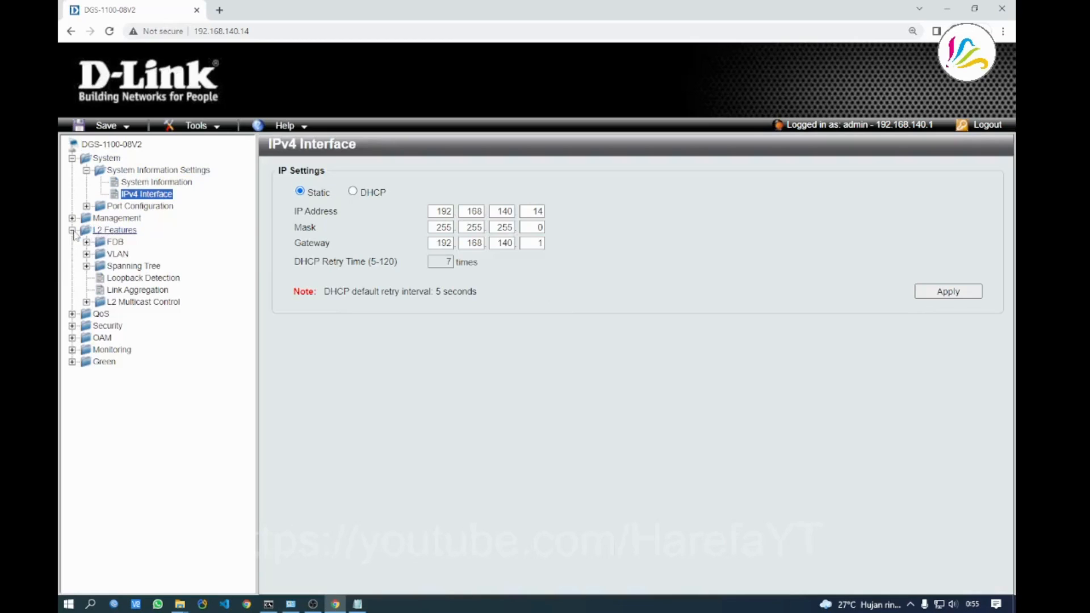
pyautogui.click(123, 255)
pyautogui.click(147, 267)
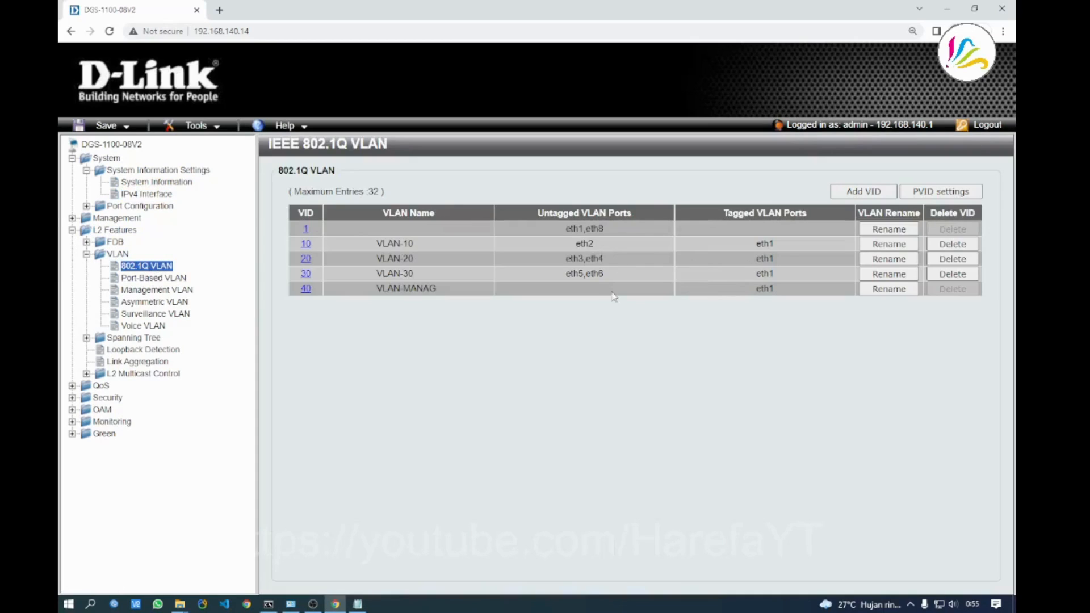
pyautogui.click(157, 291)
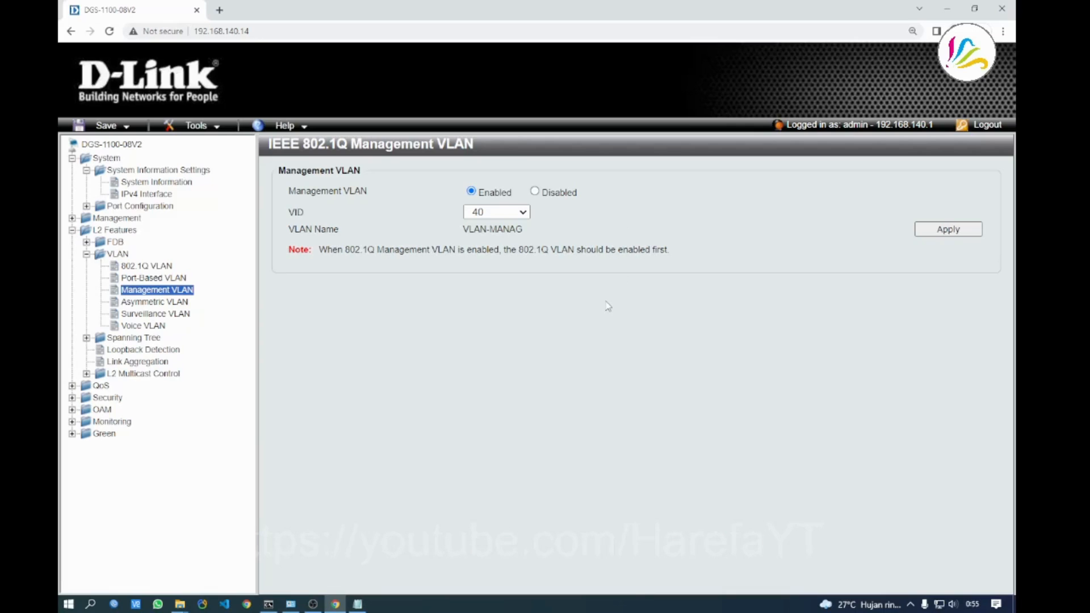
pyautogui.click(335, 605)
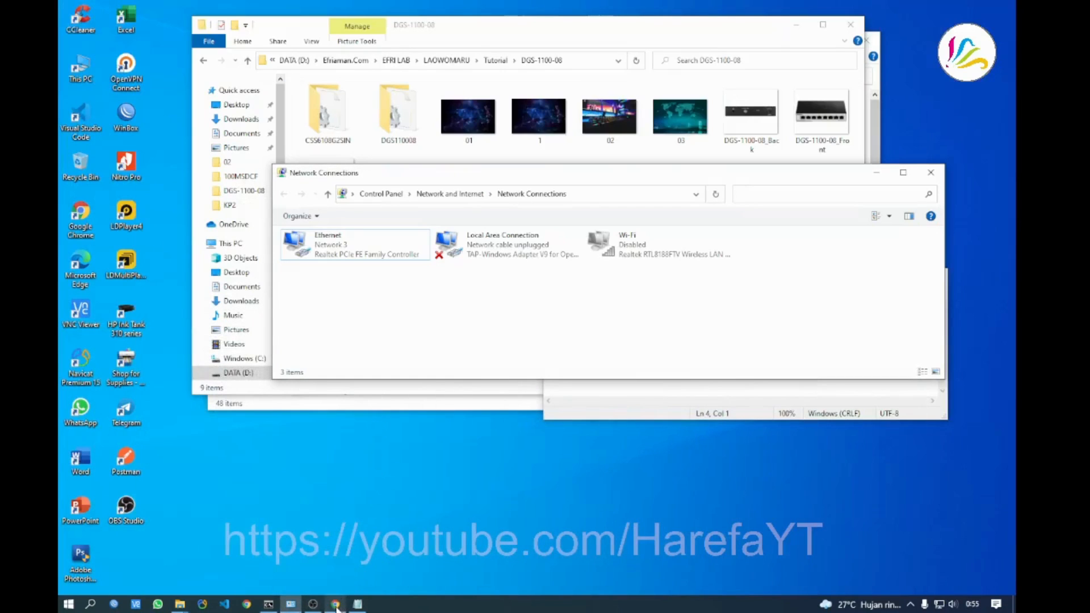
# Confirm the Ethernet details show IPv4 192.168.110.254 with gateway 192.168.110.1, then close the dialogs
pyautogui.click(336, 604)
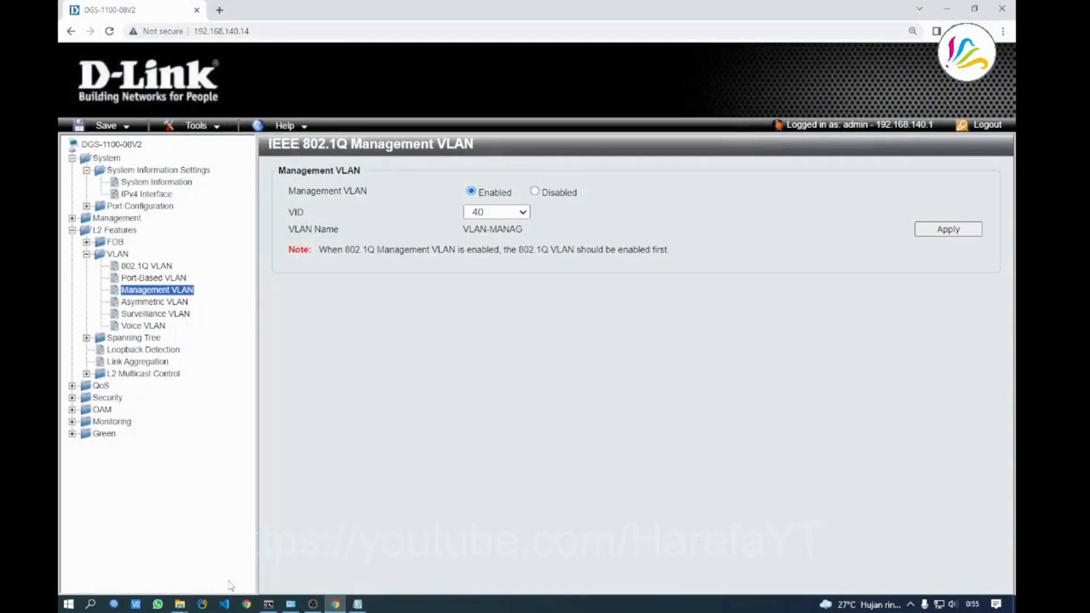
pyautogui.click(291, 604)
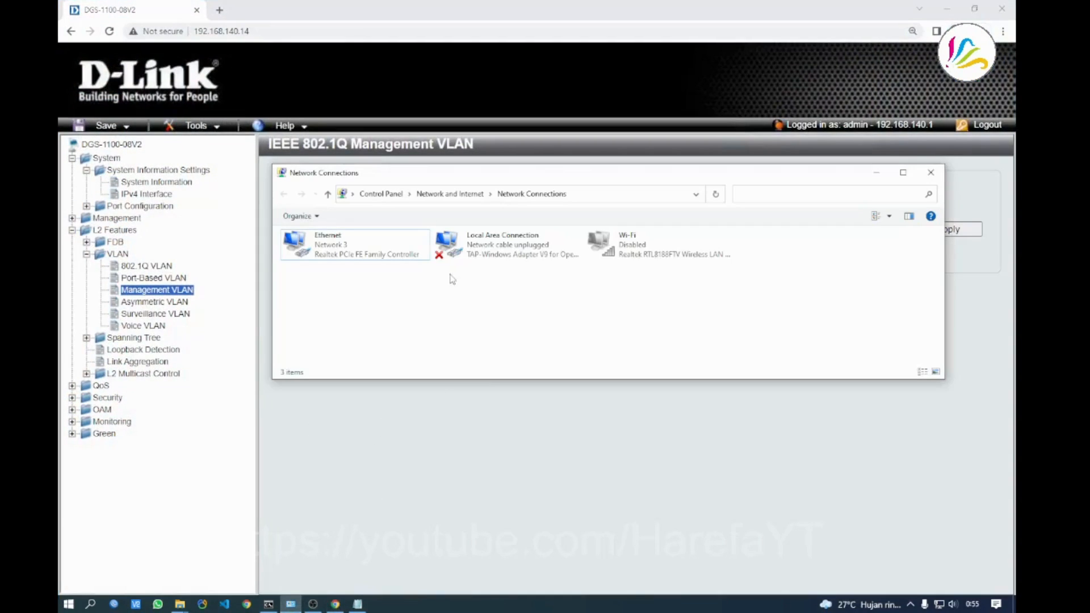
pyautogui.rightClick(350, 252)
pyautogui.click(374, 268)
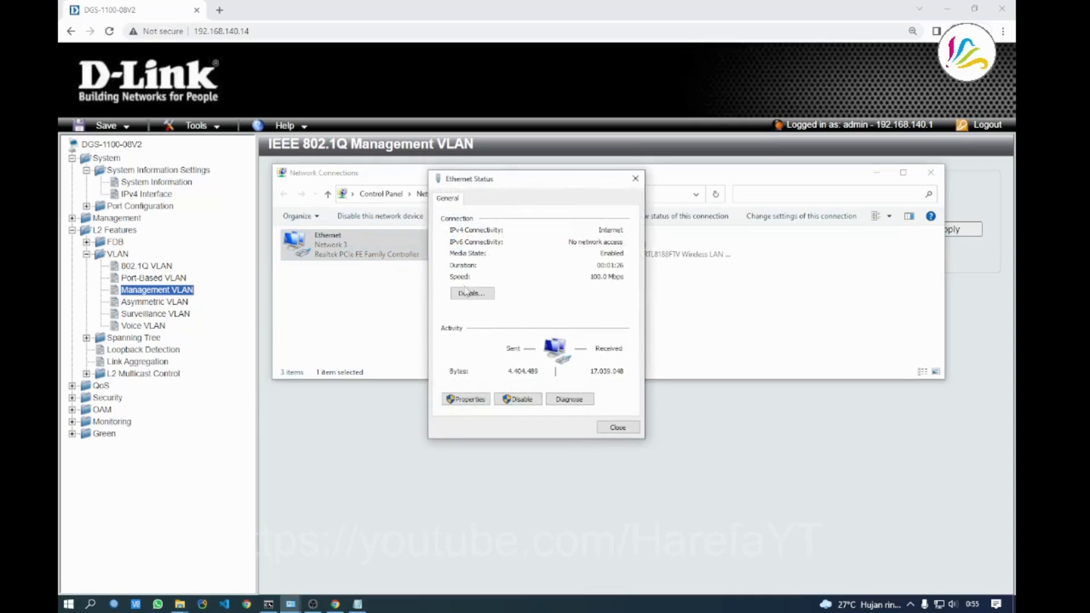
pyautogui.click(472, 293)
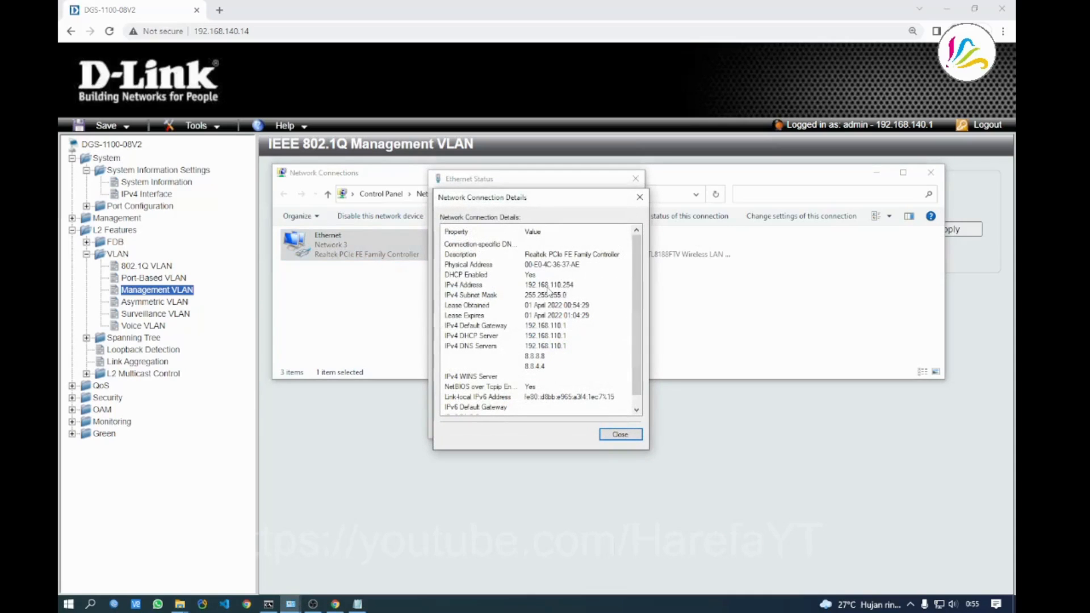
pyautogui.click(542, 285)
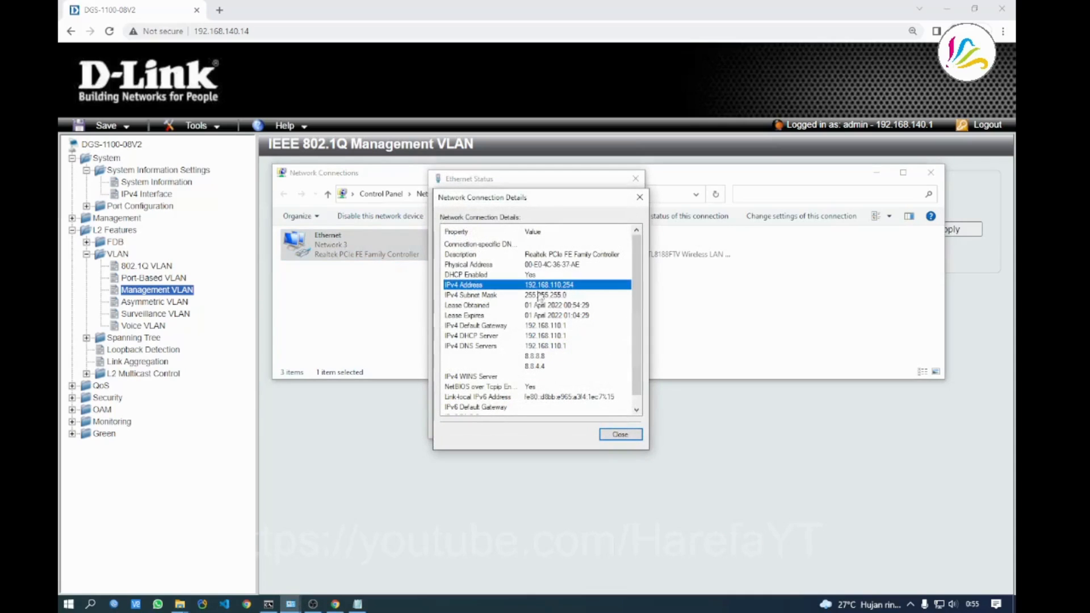
pyautogui.click(620, 435)
pyautogui.click(616, 432)
pyautogui.click(542, 345)
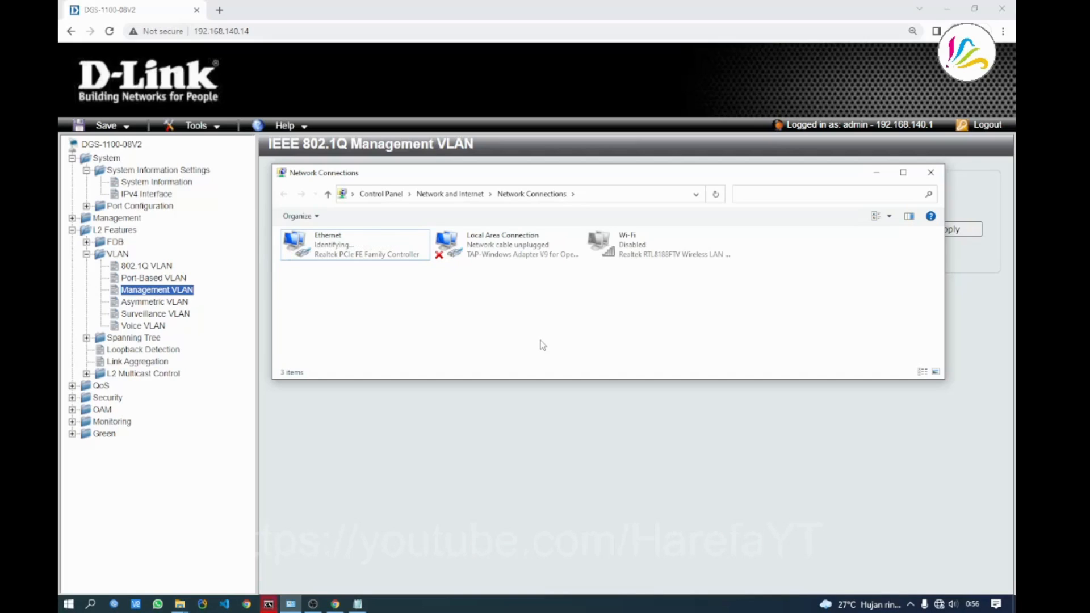
# Show the Ethernet details with the new address 192.168.120.254 and gateway 192.168.120.1
pyautogui.rightClick(319, 251)
pyautogui.click(350, 271)
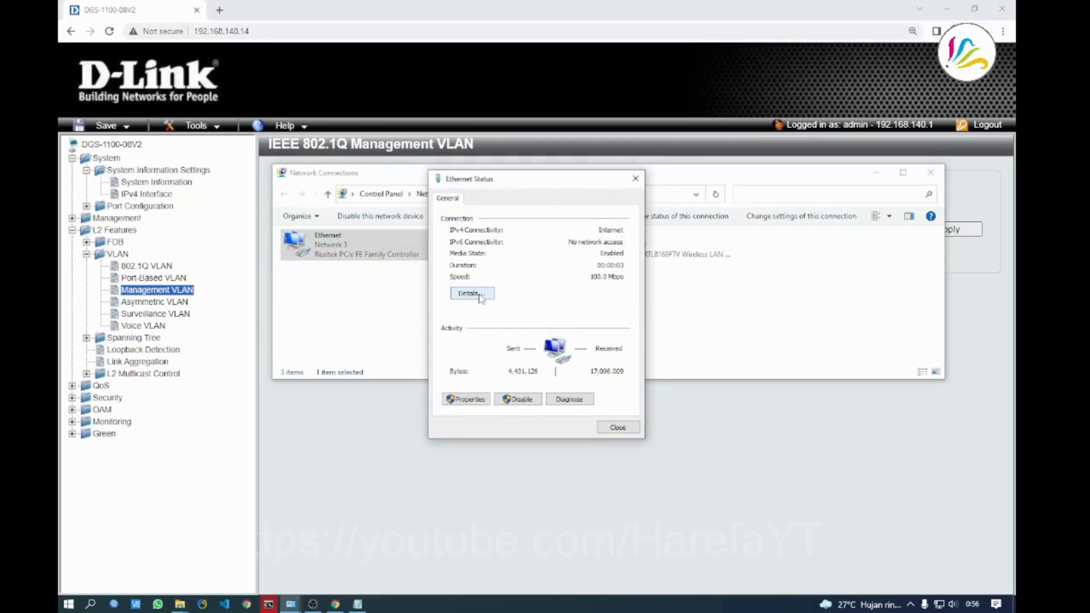
pyautogui.click(473, 294)
pyautogui.click(549, 287)
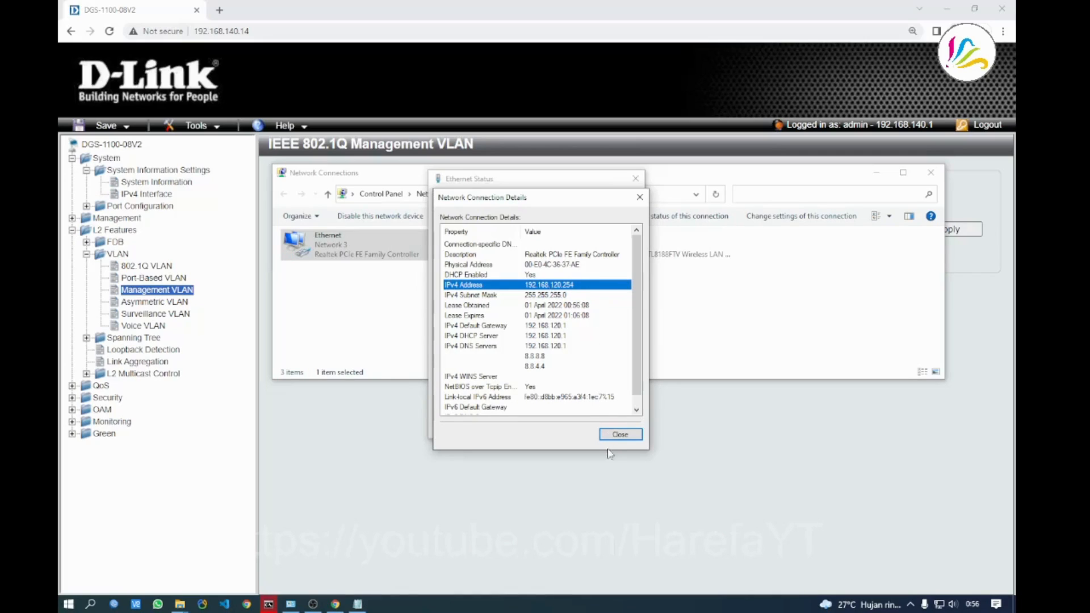
# Reopen the Ethernet details to check the new address 192.168.130.253 from server 192.168.130.1
pyautogui.click(618, 435)
pyautogui.click(610, 425)
pyautogui.rightClick(339, 256)
pyautogui.click(398, 281)
pyautogui.click(472, 293)
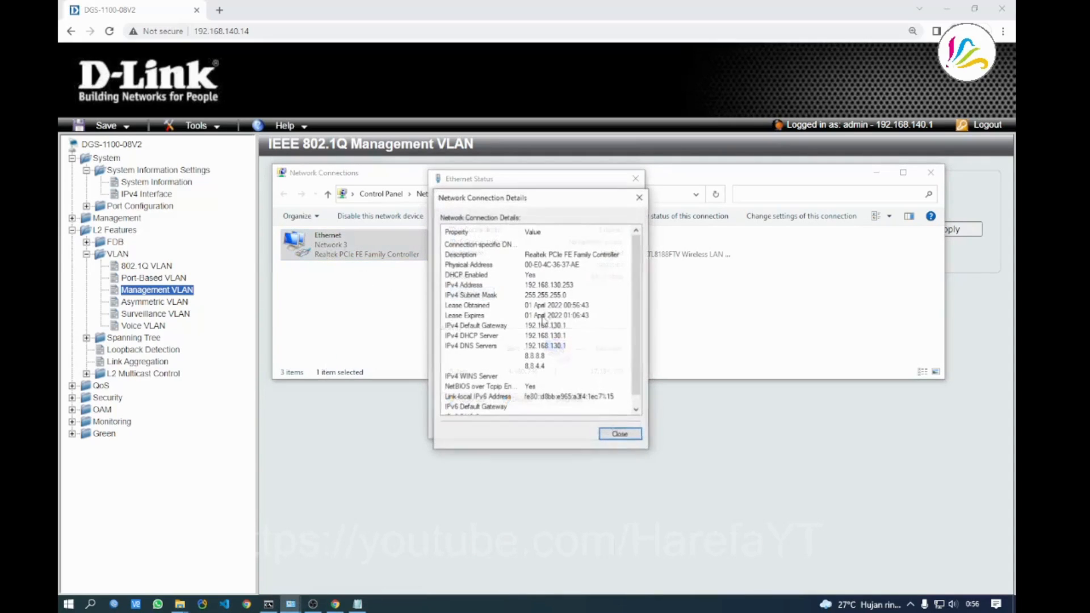
pyautogui.click(559, 286)
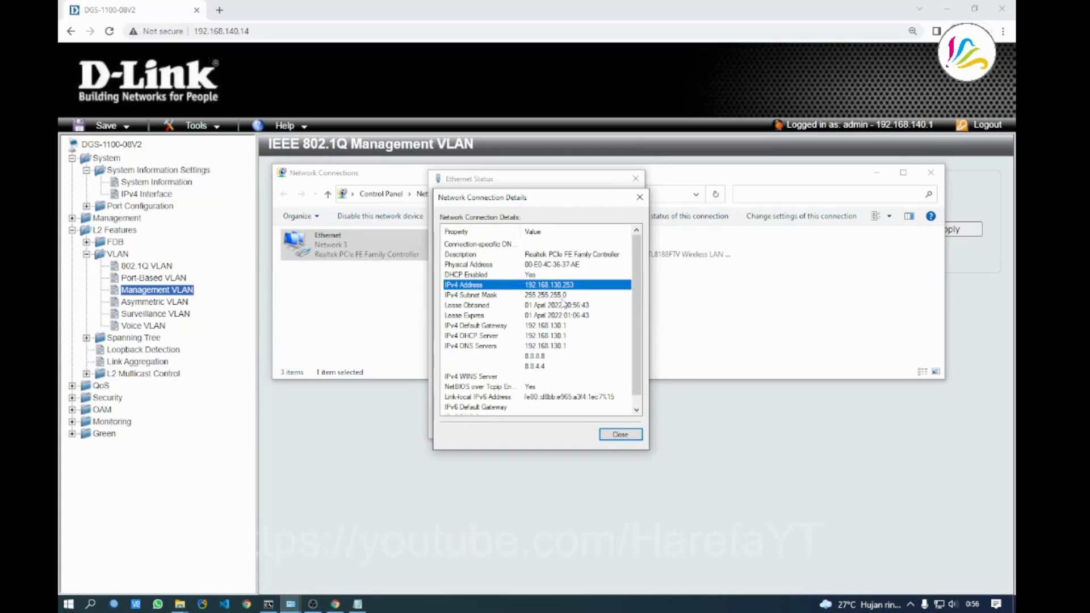
# Close the Ethernet details and status dialogs, then shift the Network Connections window down slightly
pyautogui.click(620, 435)
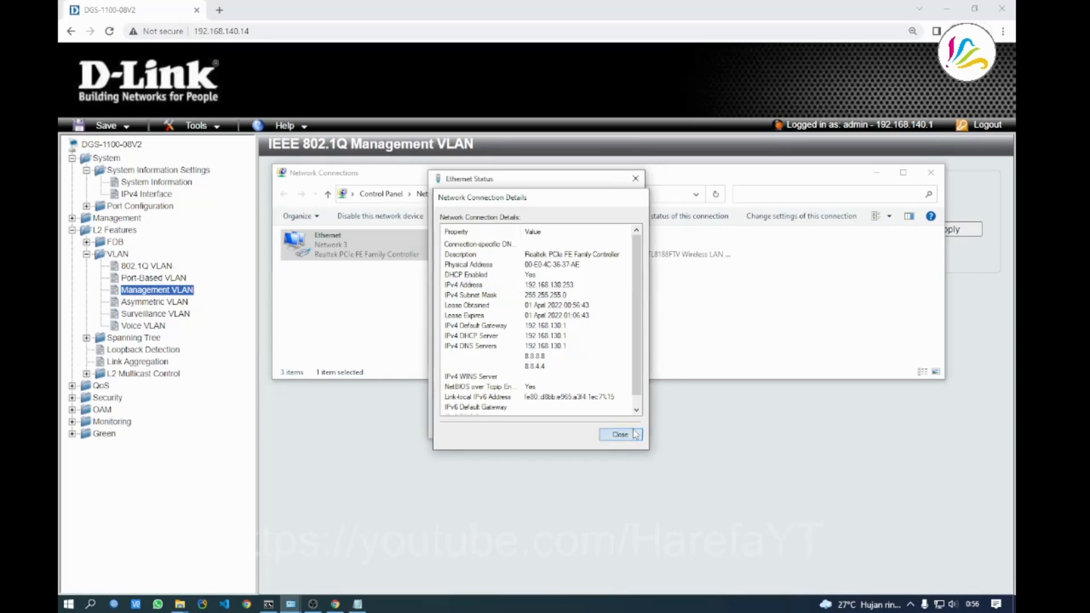
pyautogui.click(618, 427)
pyautogui.click(510, 344)
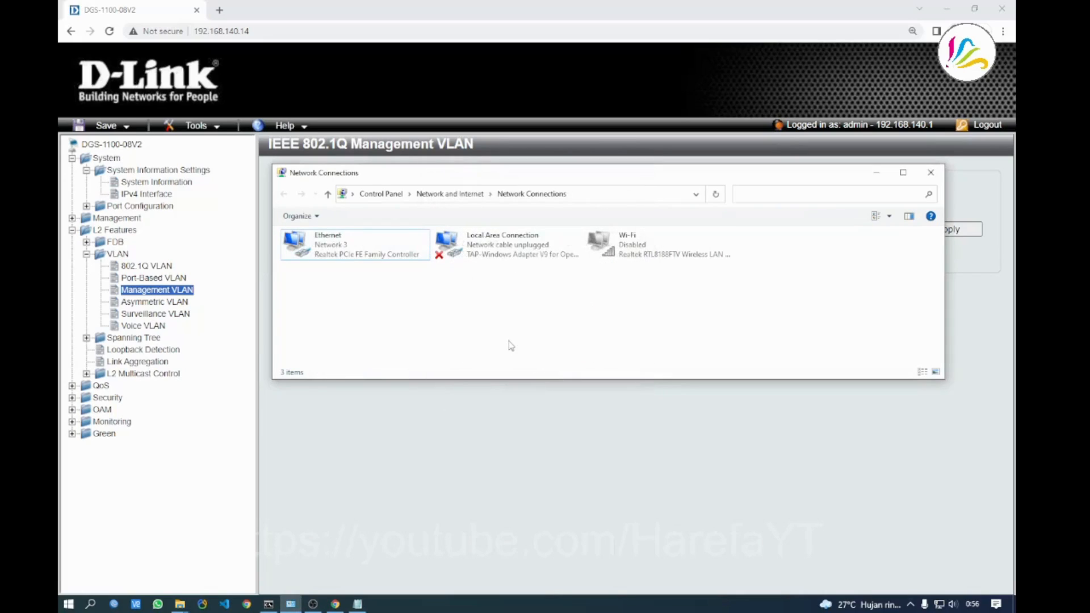
pyautogui.moveTo(562, 175)
pyautogui.mouseDown()
pyautogui.moveTo(557, 199)
pyautogui.moveTo(563, 177)
pyautogui.mouseUp()
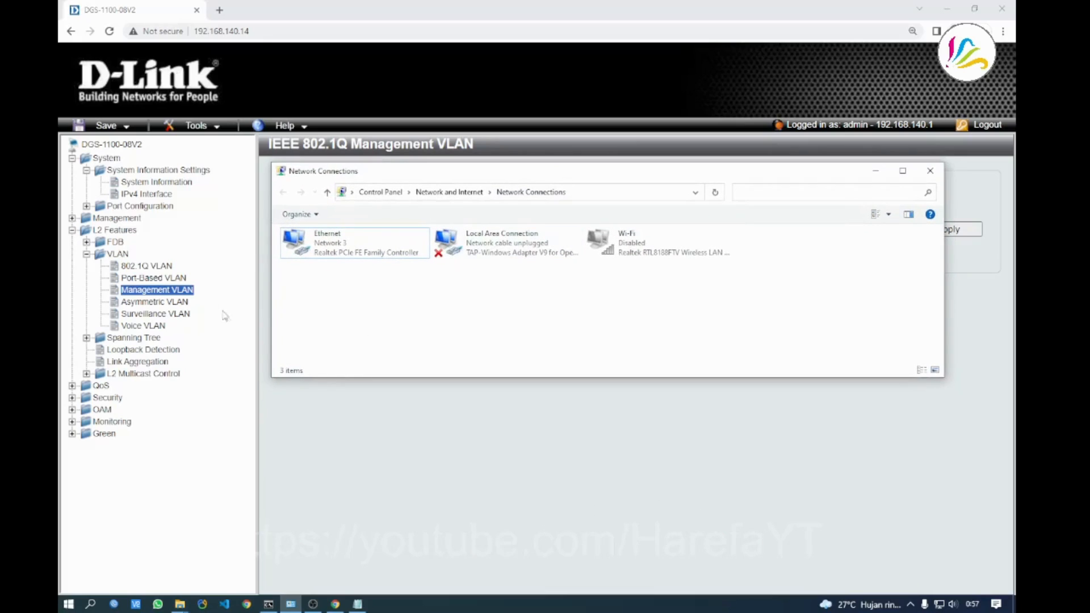
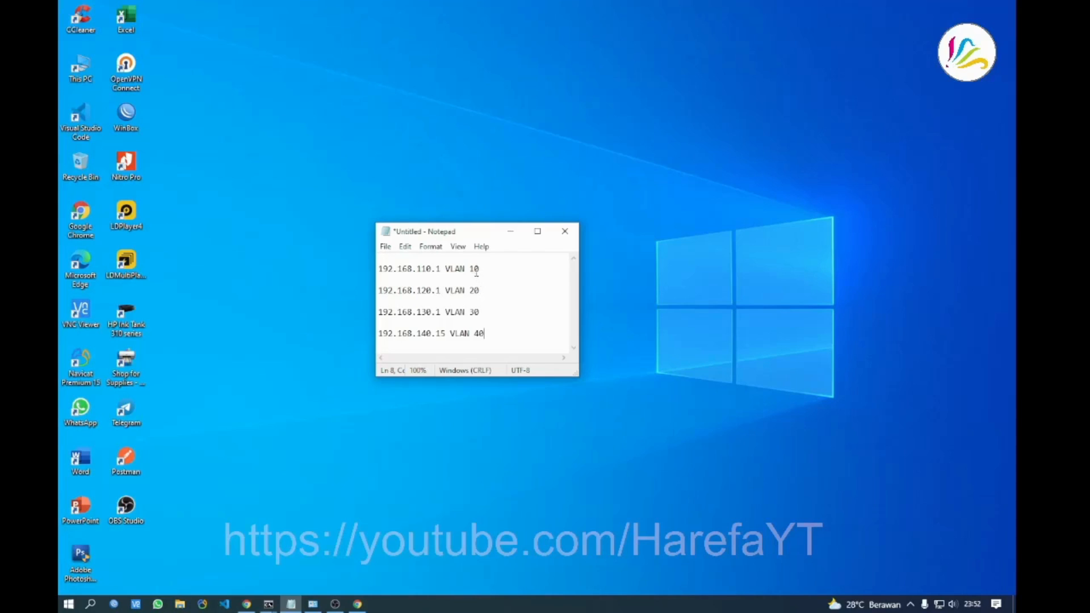
# Review the four VLAN address lines in Notepad, then bring WinBox forward showing the CSS610 and RB2011 neighbours
pyautogui.click(474, 302)
pyautogui.moveTo(379, 260); pyautogui.dragTo(485, 334)
pyautogui.click(486, 332)
pyautogui.click(446, 324)
pyautogui.click(201, 558)
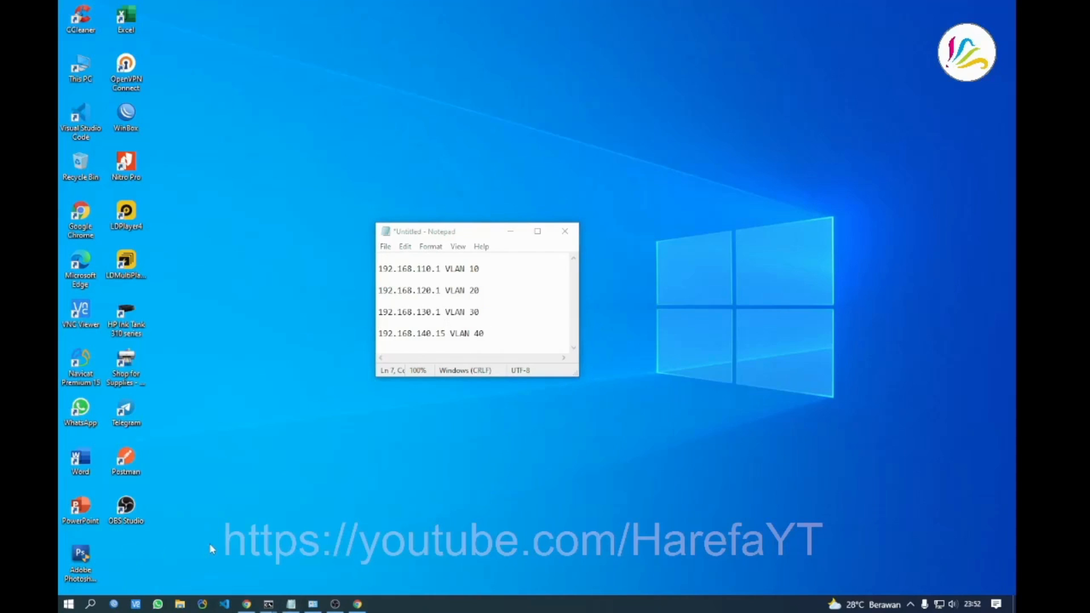
pyautogui.click(115, 604)
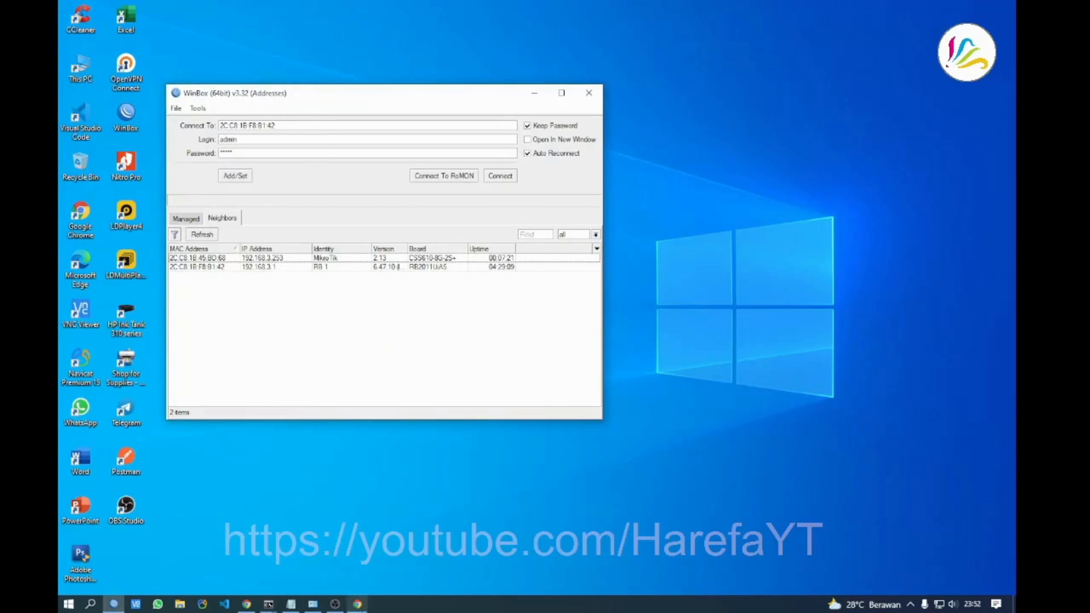
# Bring WinBox back to the front and move it toward the screen centre
pyautogui.click(358, 604)
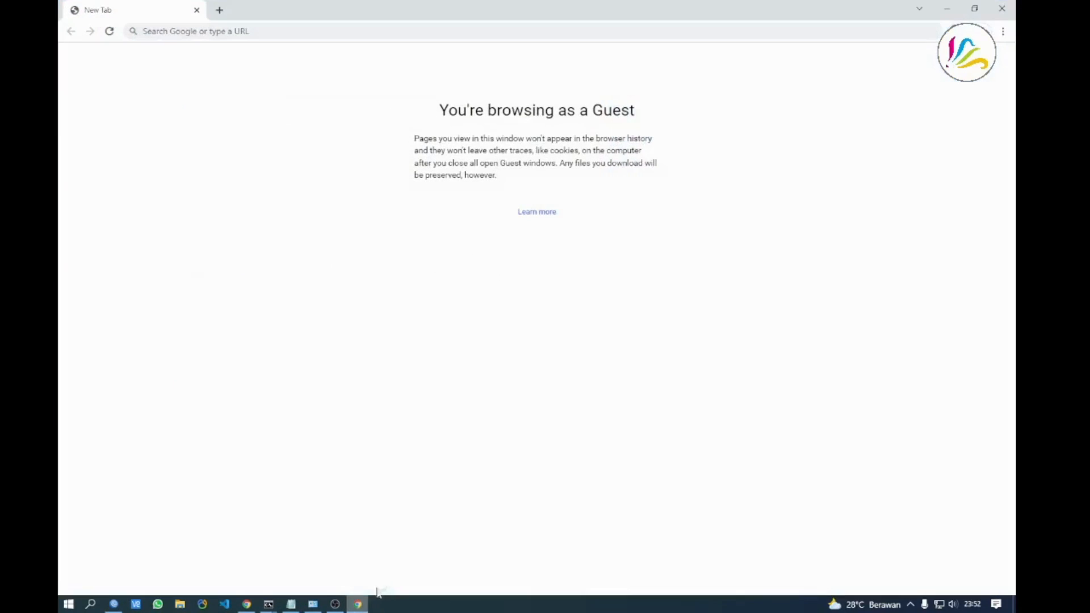
pyautogui.click(116, 606)
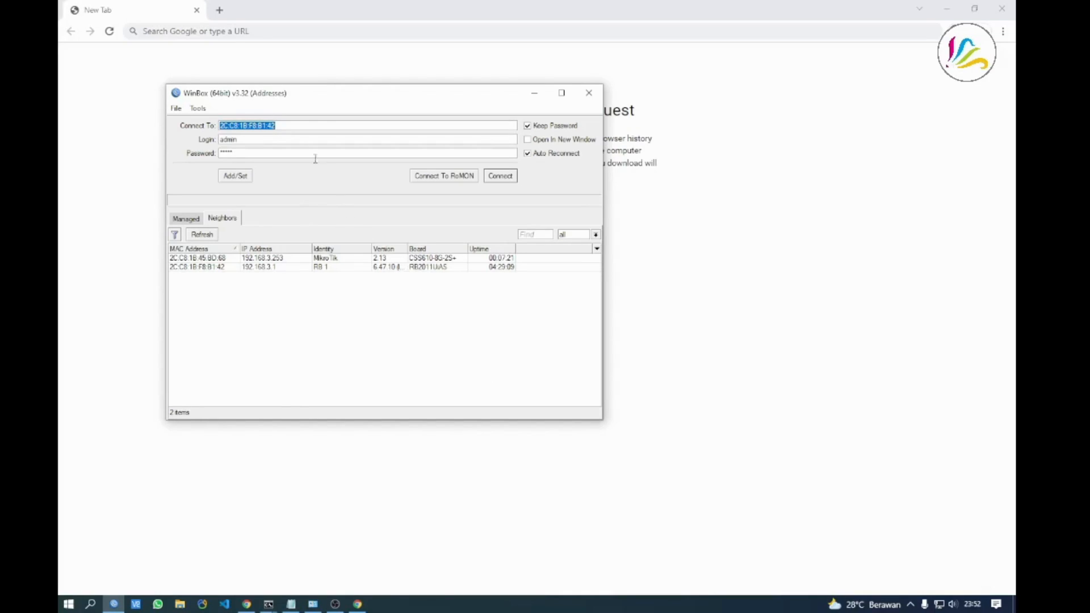
pyautogui.moveTo(325, 100); pyautogui.dragTo(435, 125)
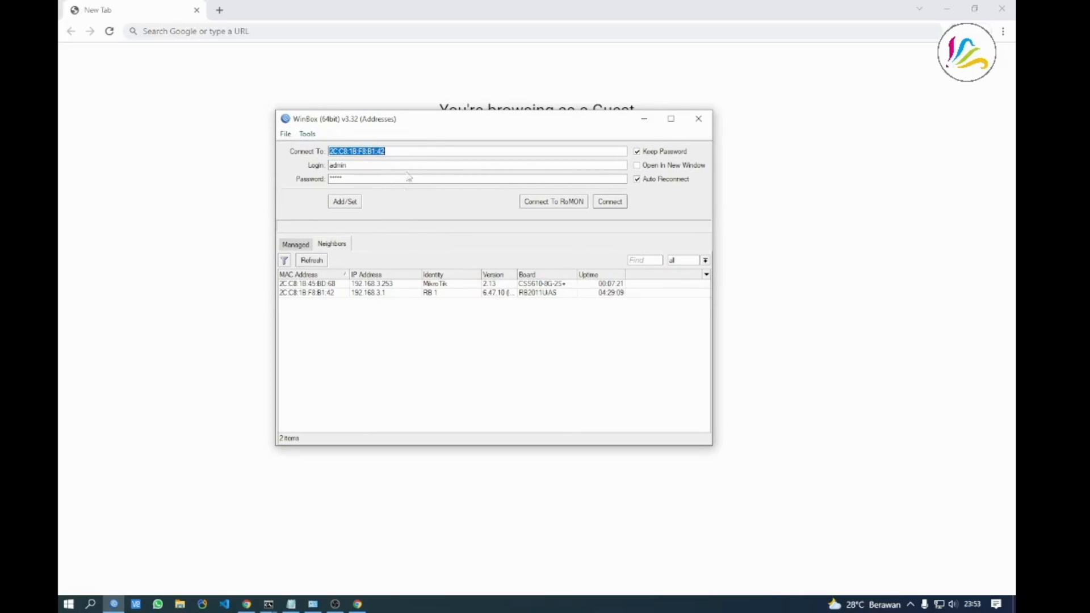
# Choose the CSS610 switch at 192.168.3.253 as WinBox's connect target, then return to the VLAN note
pyautogui.click(442, 379)
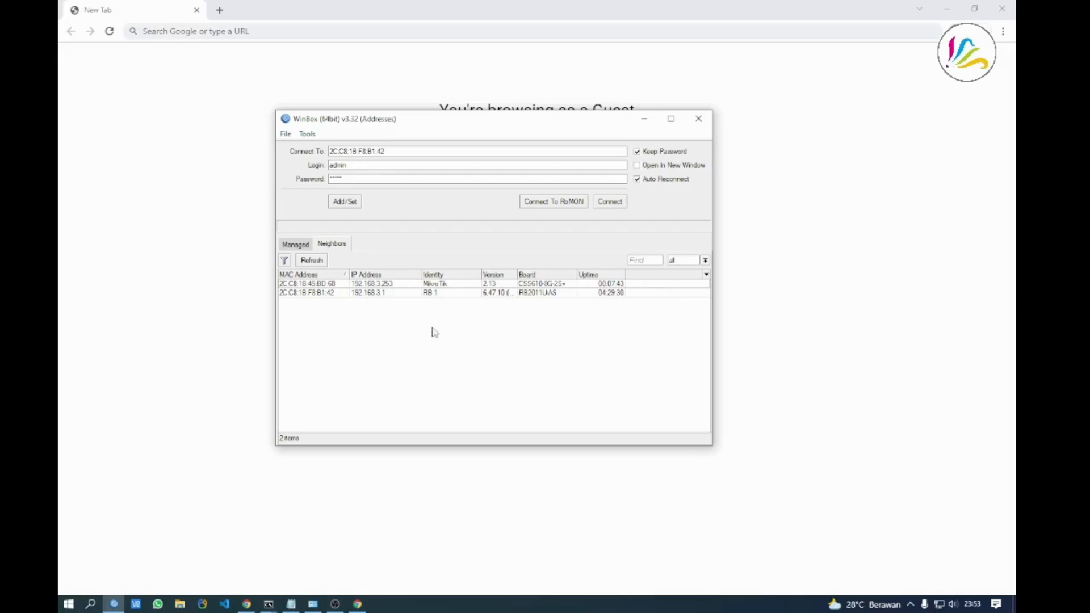
pyautogui.click(386, 284)
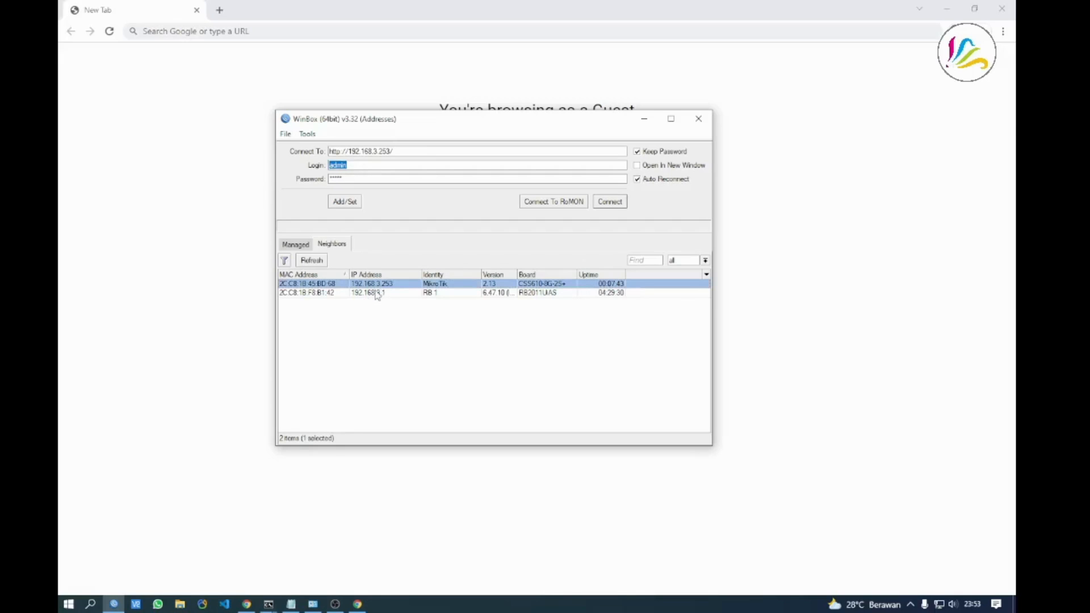
pyautogui.click(379, 294)
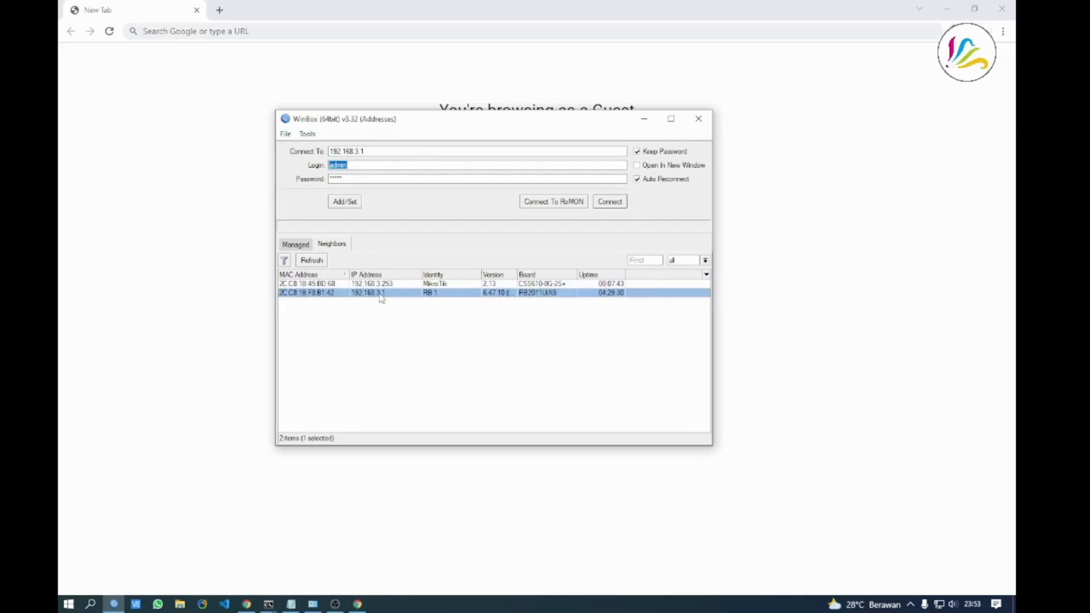
pyautogui.click(395, 312)
pyautogui.click(382, 284)
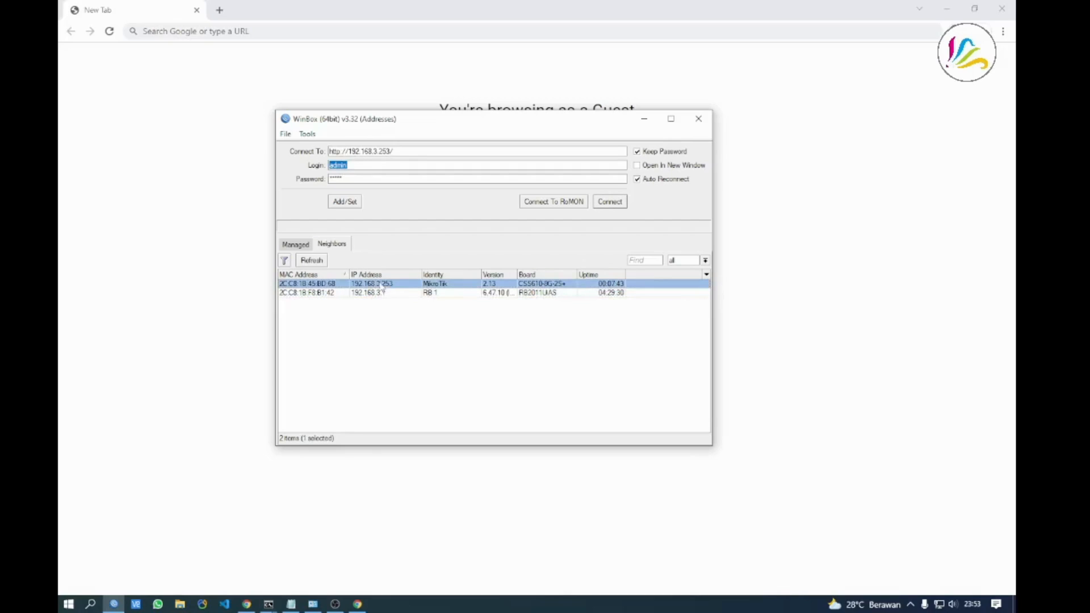
pyautogui.click(420, 315)
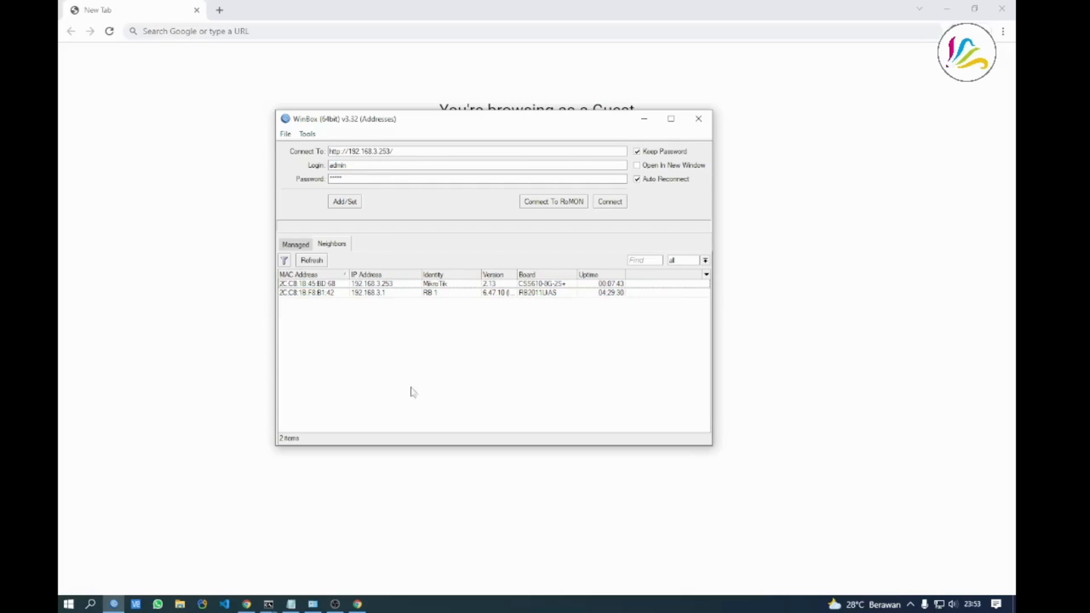
pyautogui.click(290, 604)
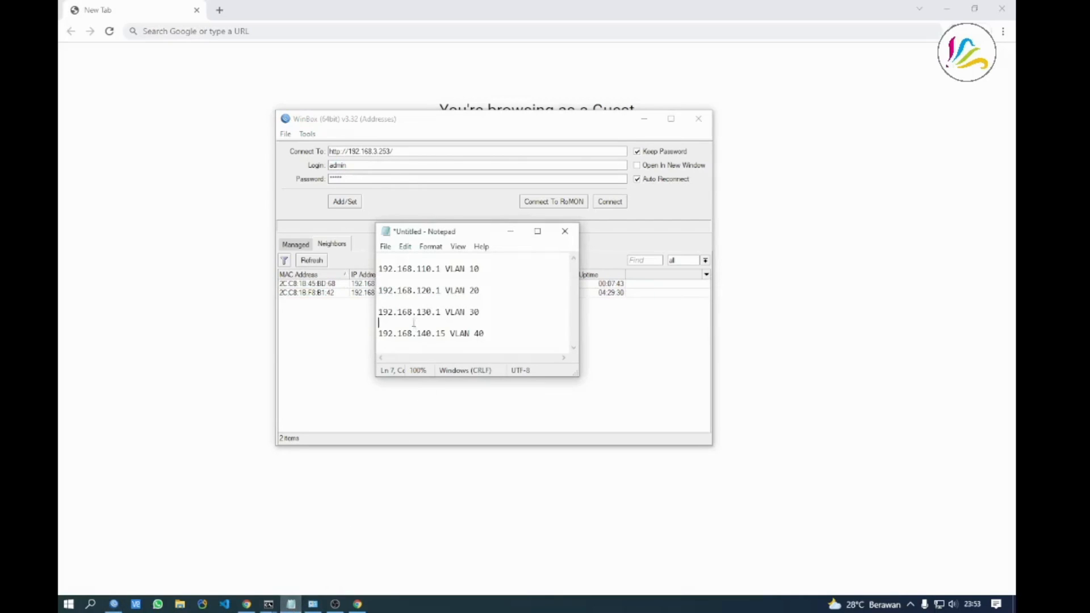
# Move the VLAN note aside, then reselect the 192.168.3.253 switch in WinBox's neighbour list
pyautogui.moveTo(379, 260)
pyautogui.mouseDown()
pyautogui.moveTo(421, 312)
pyautogui.moveTo(510, 313)
pyautogui.moveTo(411, 290)
pyautogui.moveTo(379, 268)
pyautogui.mouseUp()
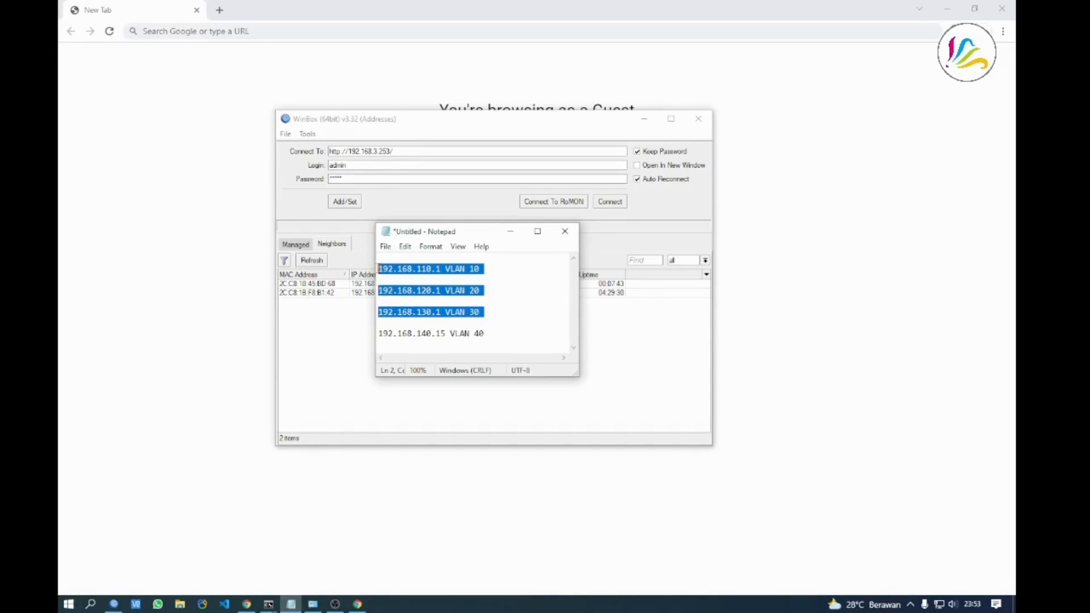
pyautogui.moveTo(458, 239); pyautogui.dragTo(672, 250)
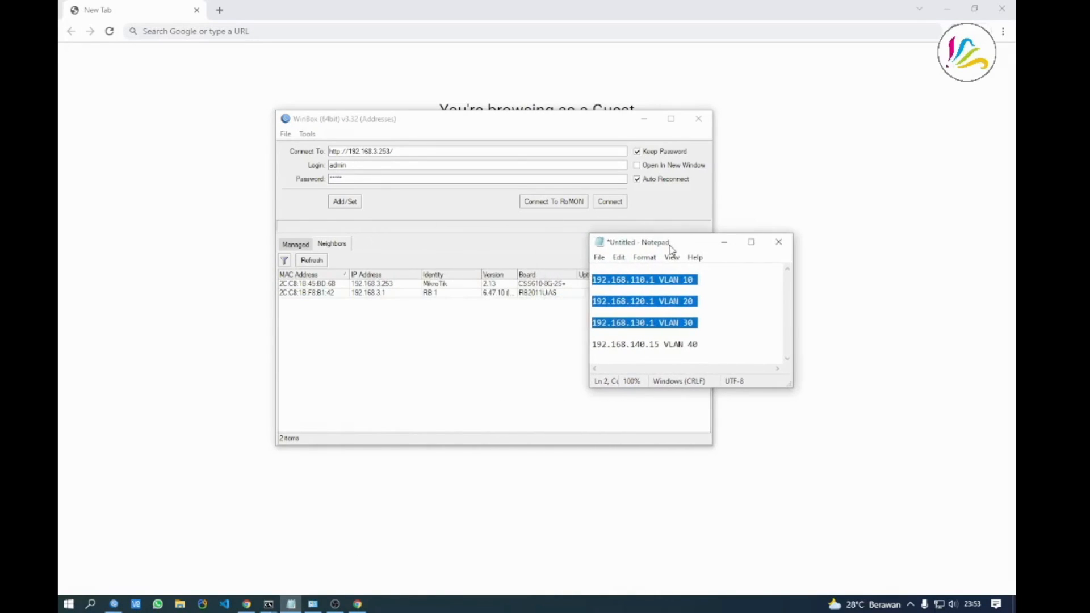
pyautogui.click(632, 332)
pyautogui.click(596, 270)
pyautogui.moveTo(596, 270); pyautogui.dragTo(605, 335)
pyautogui.click(606, 335)
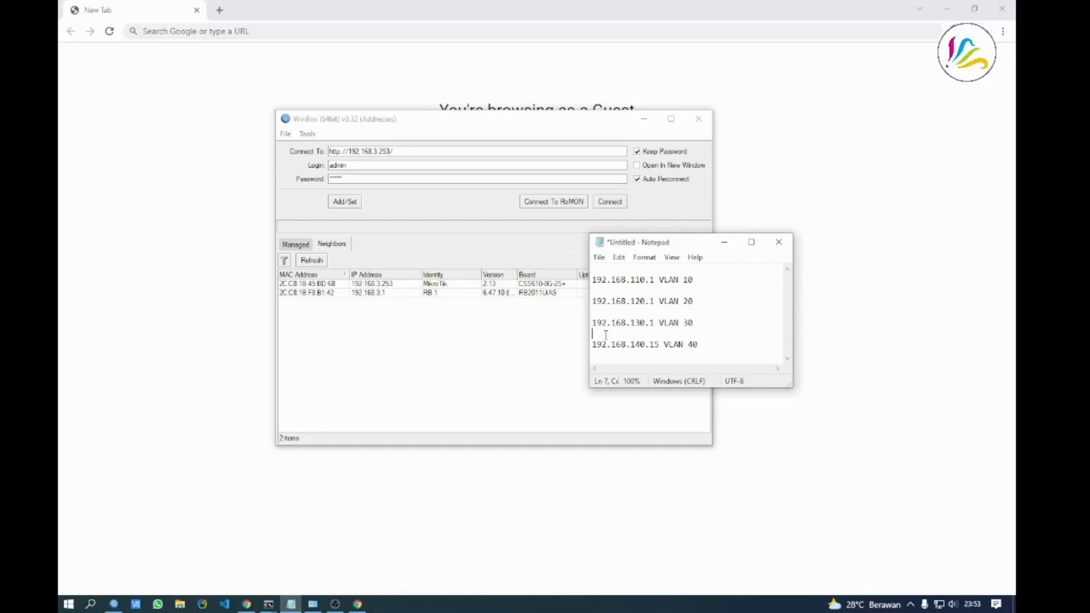
pyautogui.click(465, 323)
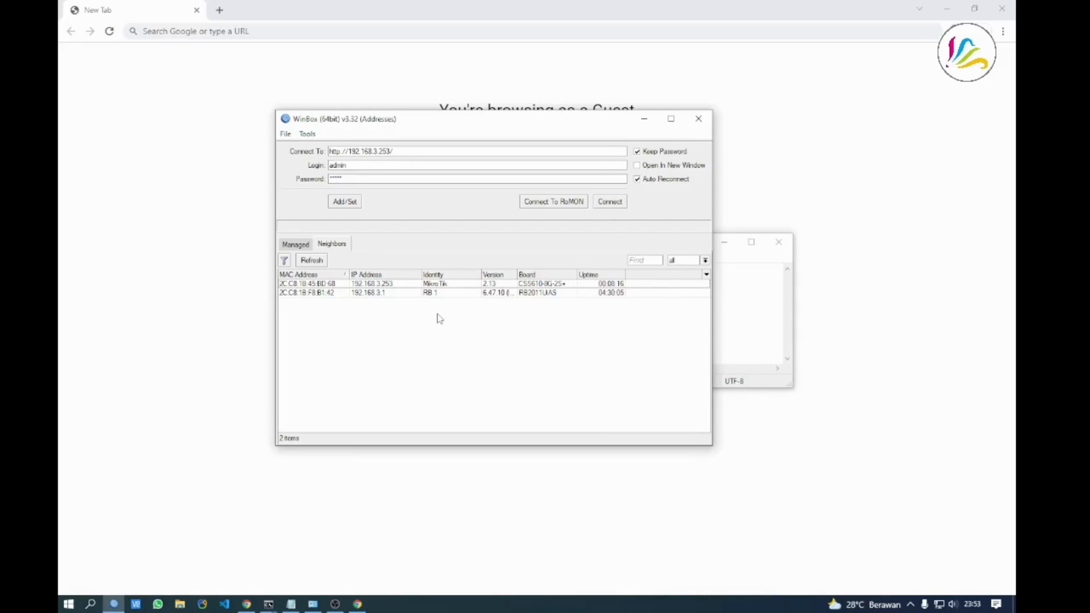
pyautogui.click(377, 287)
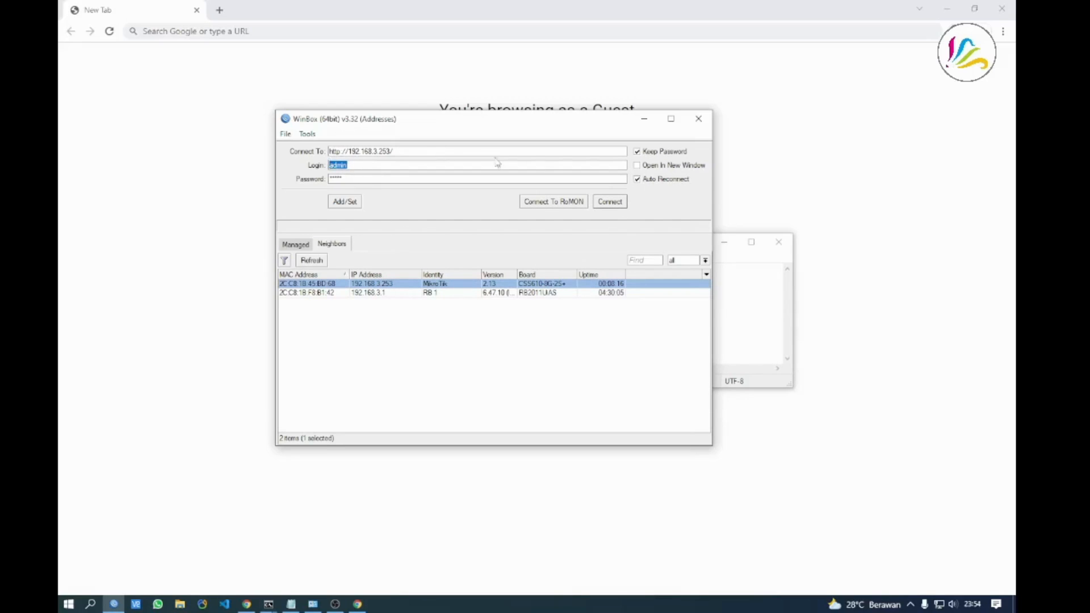
# Connect to the switch's web page in Chrome and sign in as admin
pyautogui.click(618, 203)
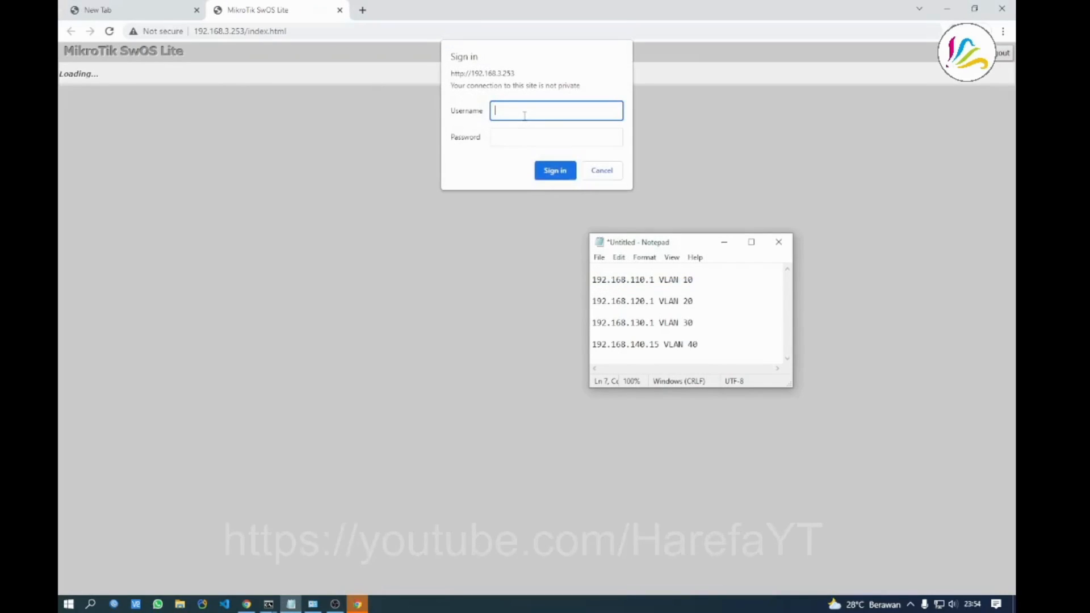
pyautogui.click(725, 243)
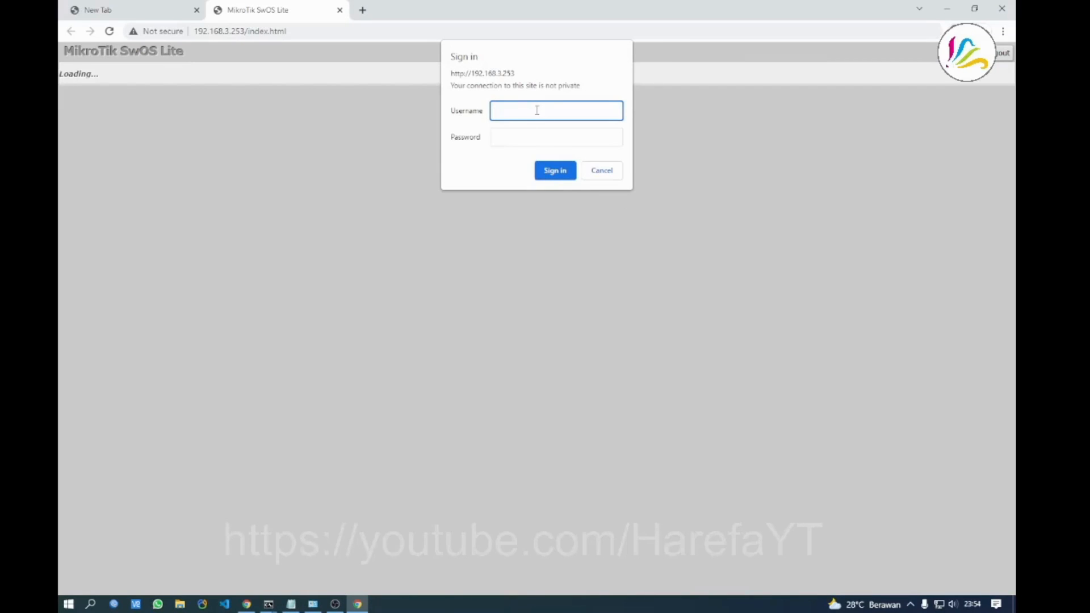
pyautogui.write('admin')
pyautogui.click(556, 173)
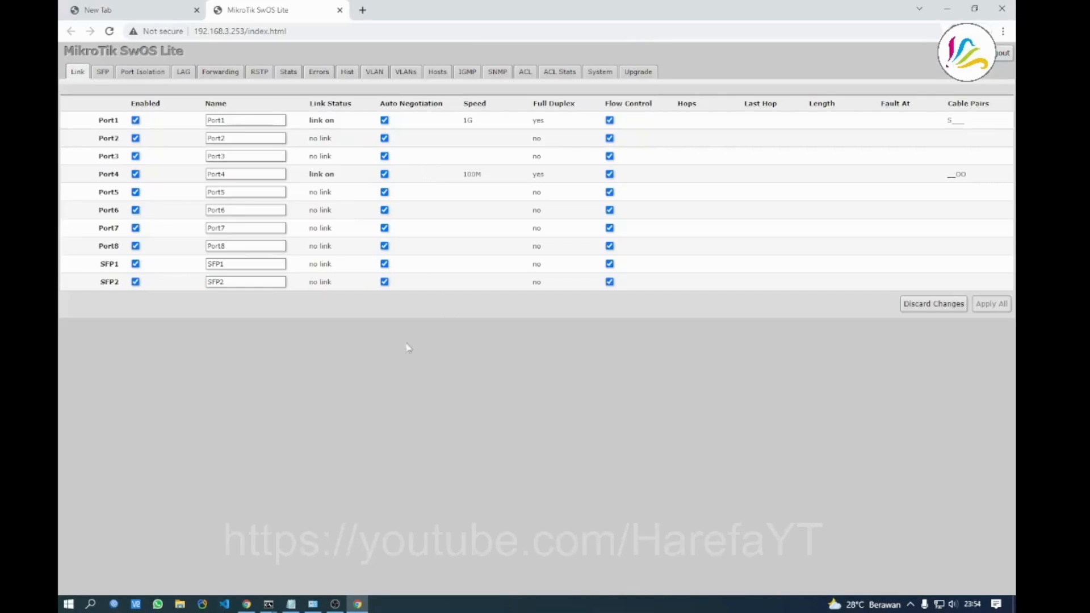
# Rename Port1 to Port1-Router and Port4 to Port4-PC, and apply the changes
pyautogui.moveTo(307, 121); pyautogui.dragTo(335, 119)
pyautogui.click(346, 125)
pyautogui.click(248, 118)
pyautogui.write('-Router')
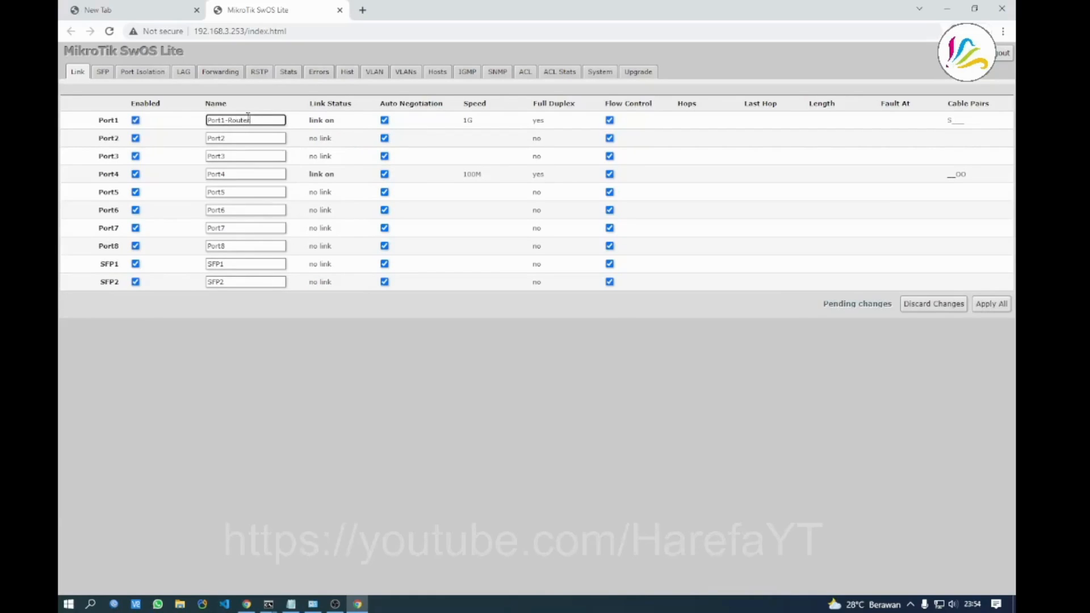
pyautogui.click(246, 174)
pyautogui.write('-')
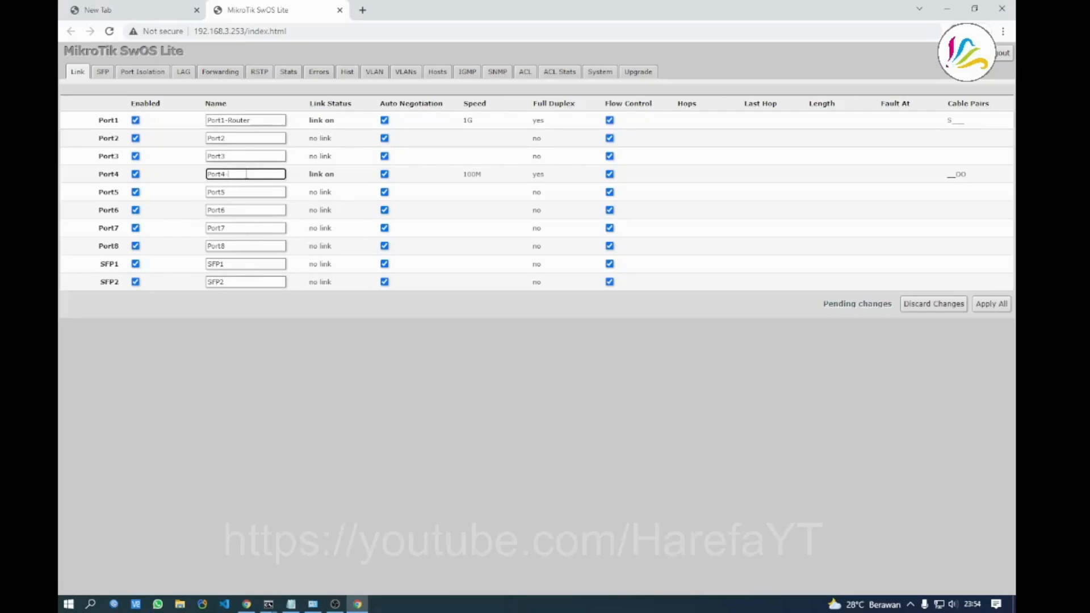
pyautogui.write('PC')
pyautogui.click(345, 339)
pyautogui.click(990, 304)
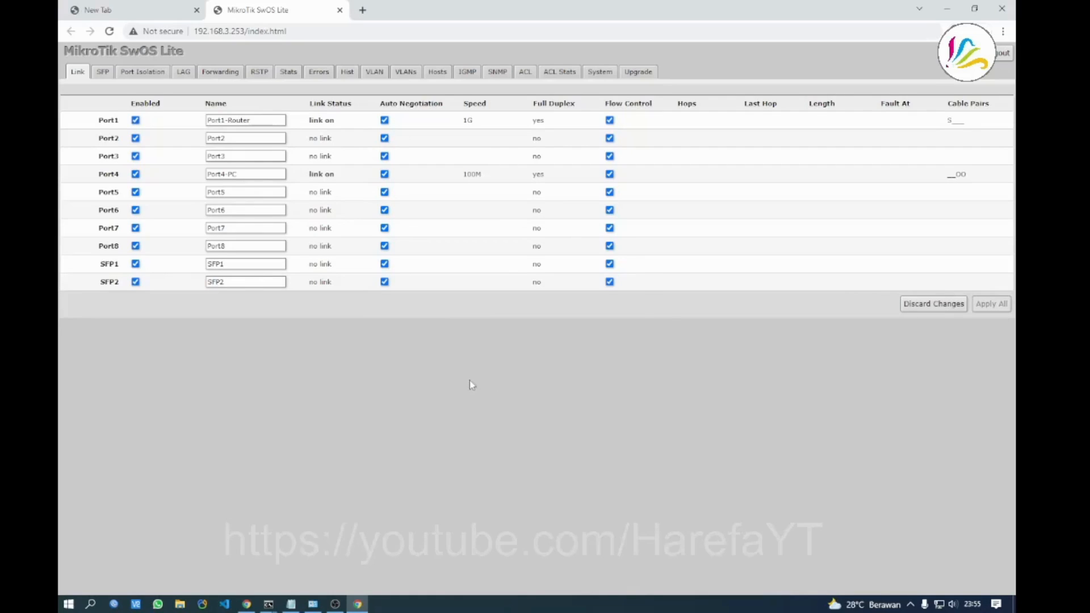
pyautogui.click(291, 604)
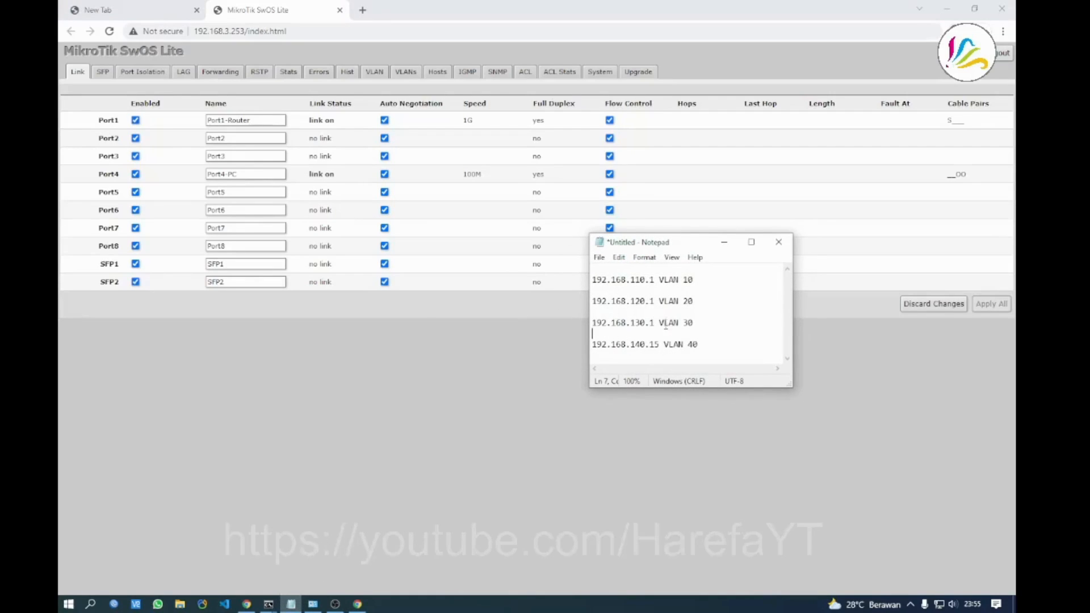
# Move the VLAN note below the port table, then return to SwOS Lite's VLANs tab
pyautogui.click(594, 268)
pyautogui.moveTo(686, 242); pyautogui.dragTo(520, 348)
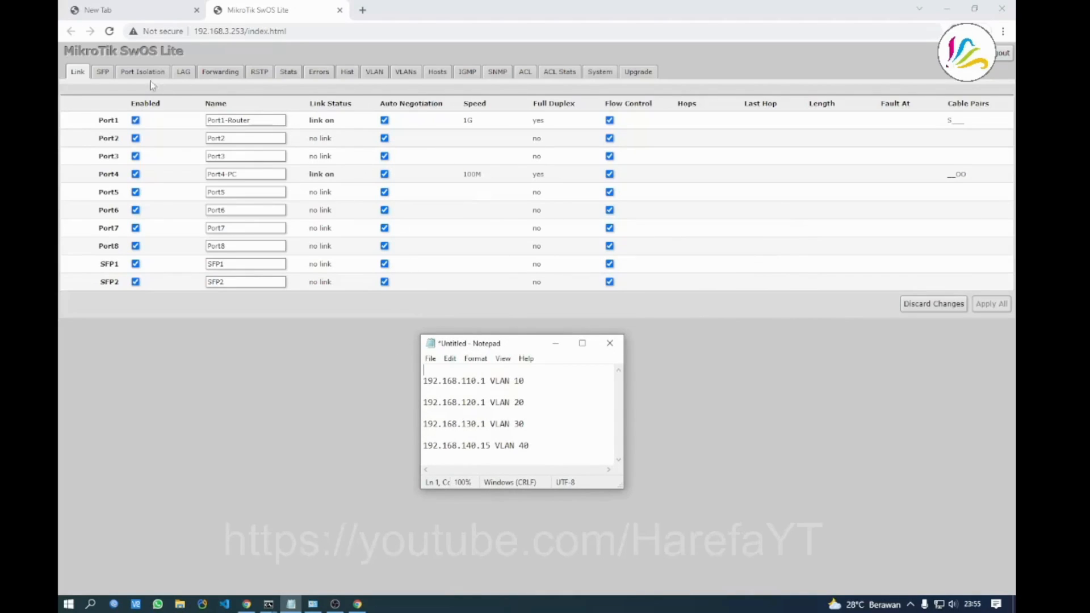
pyautogui.click(378, 432)
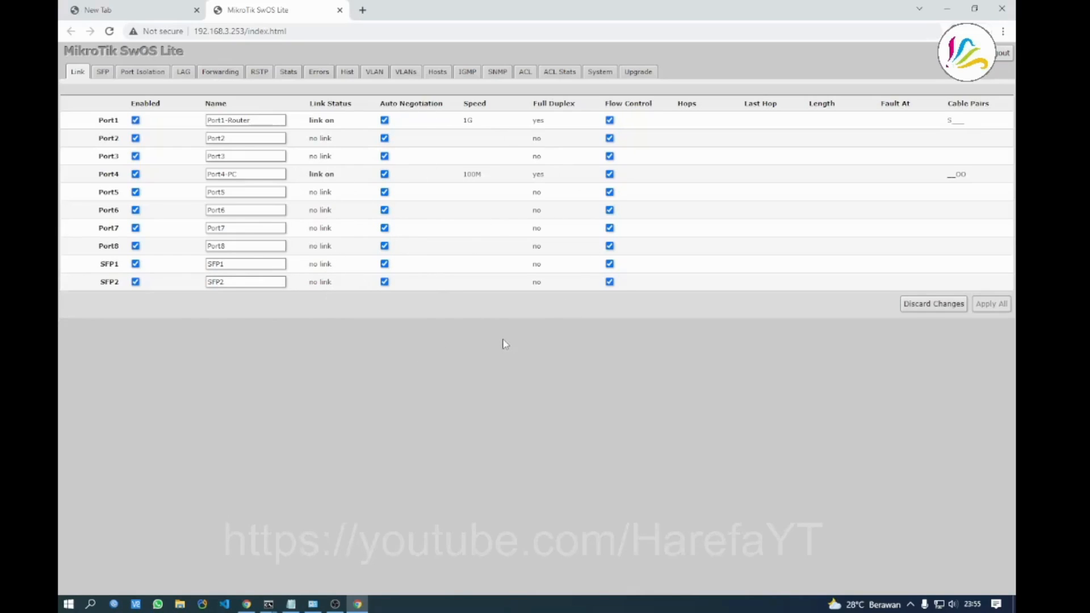
pyautogui.click(404, 78)
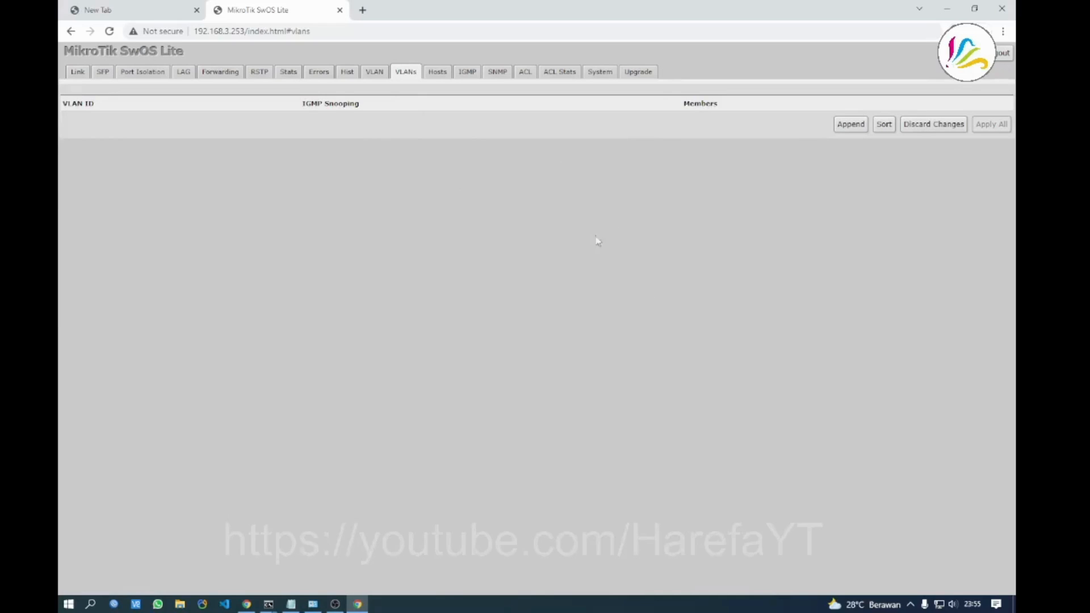
# Append a new VLAN entry for VLAN 10, checking its address in the note
pyautogui.click(850, 124)
pyautogui.click(66, 121)
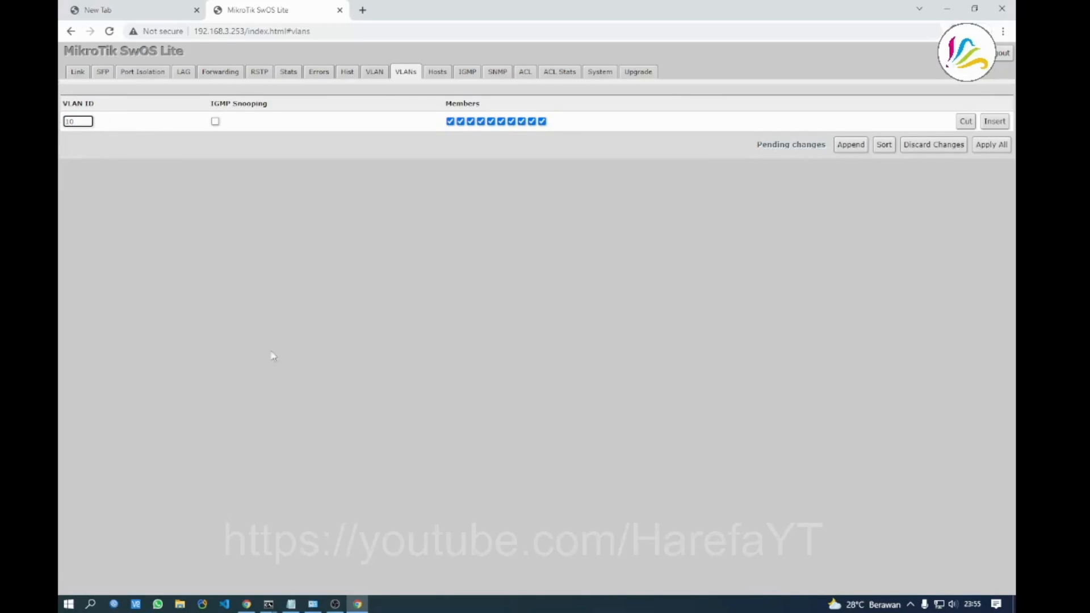
pyautogui.click(290, 604)
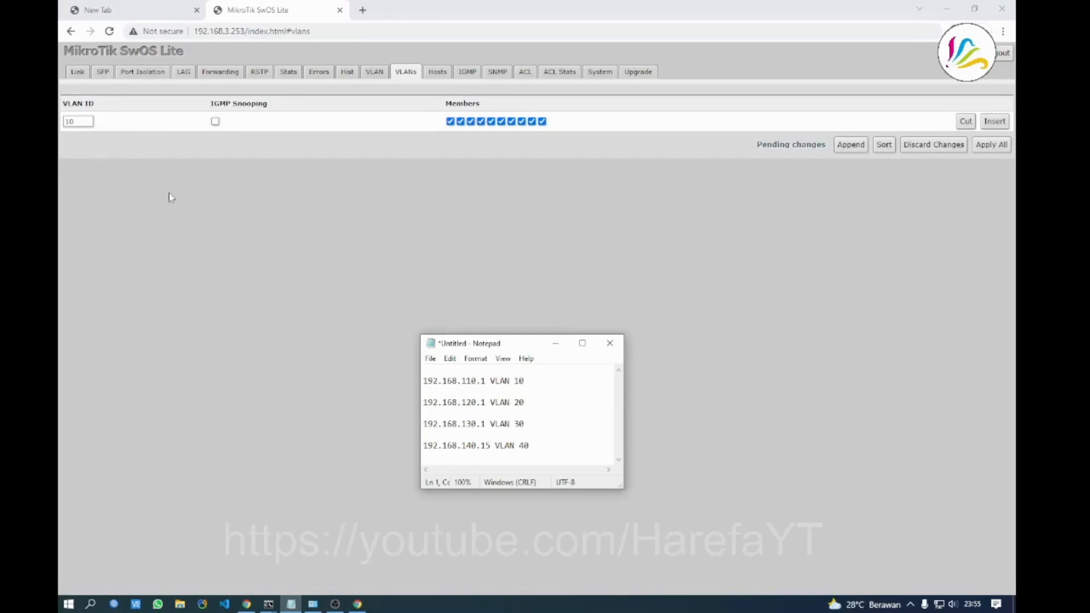
pyautogui.click(76, 121)
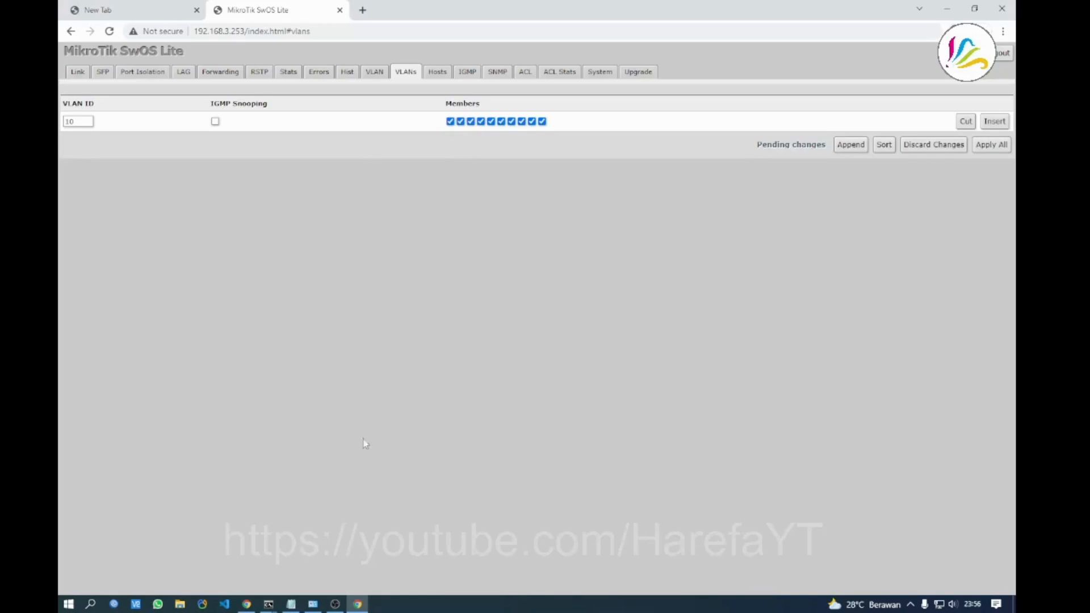
pyautogui.click(291, 604)
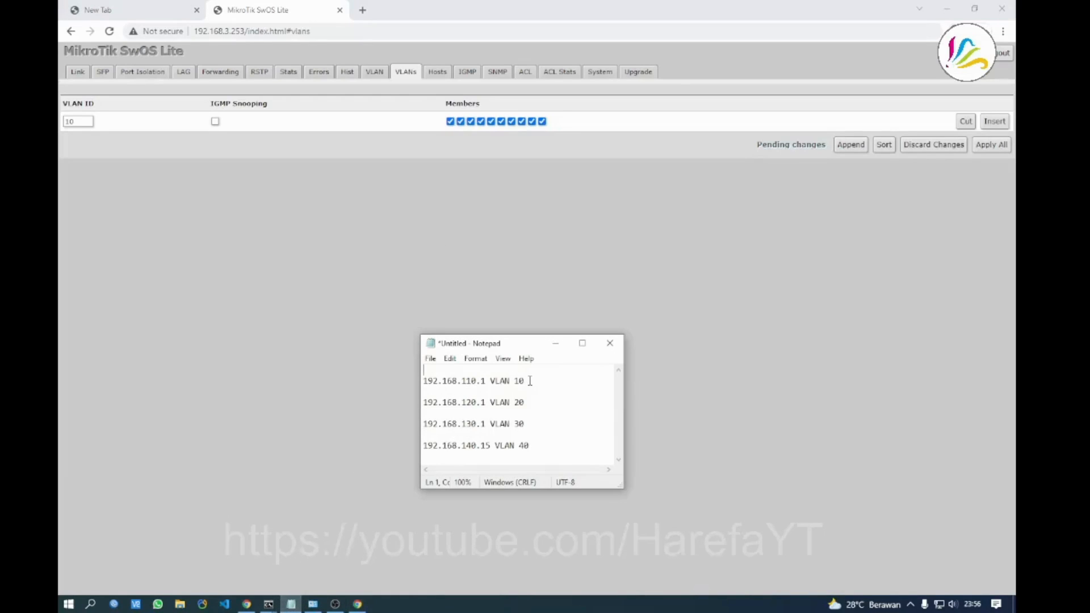
pyautogui.moveTo(530, 381); pyautogui.dragTo(423, 381)
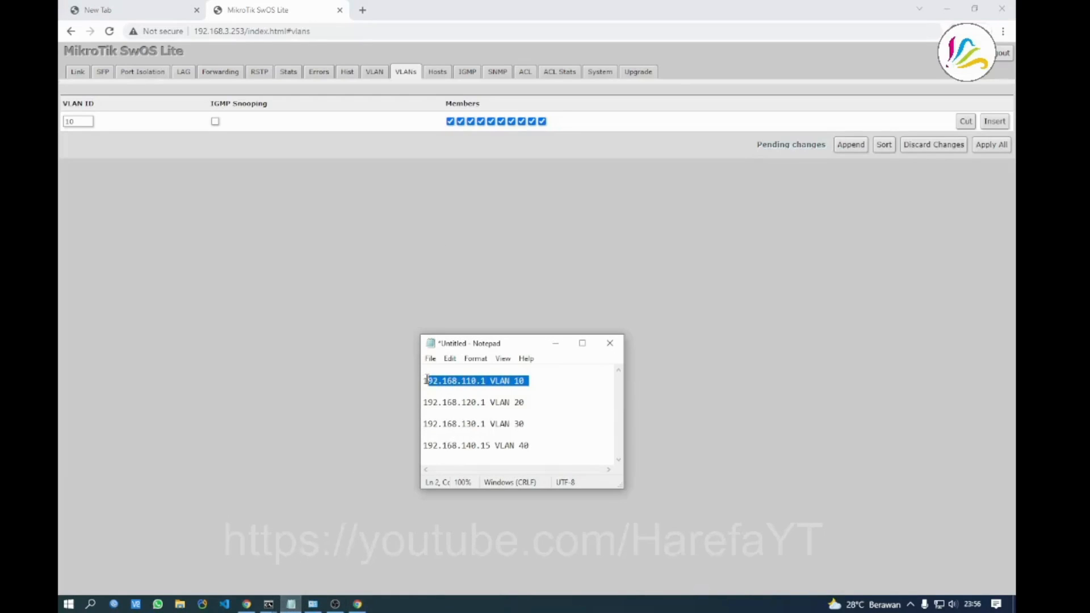
pyautogui.click(468, 269)
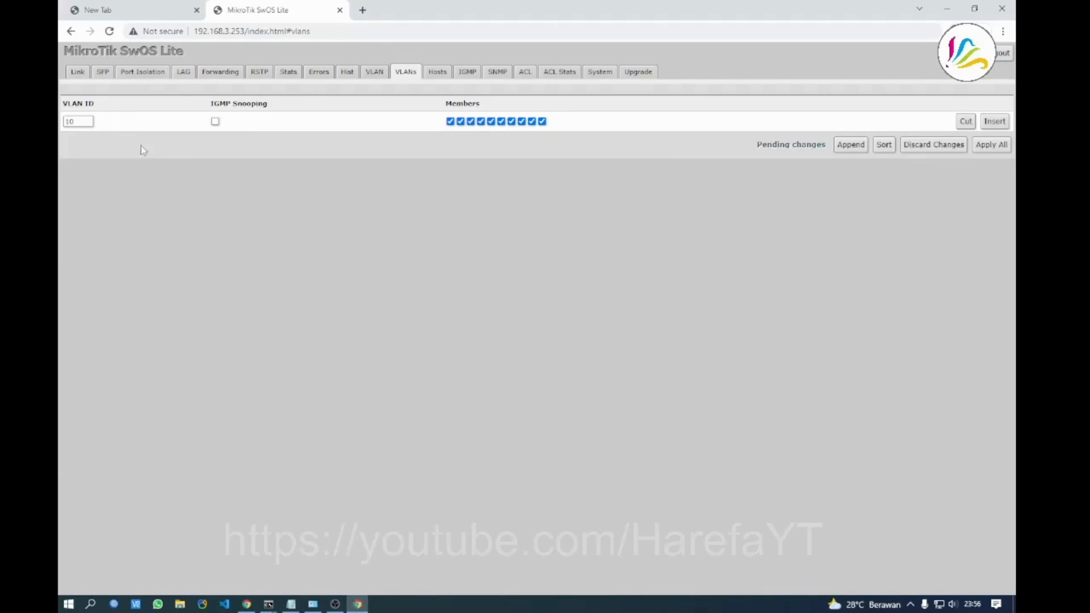
# Remove ports 4 through 8 from VLAN 10's members
pyautogui.click(480, 121)
pyautogui.click(491, 121)
pyautogui.click(501, 121)
pyautogui.click(511, 121)
pyautogui.click(521, 120)
# Add VLAN 20 and drop ports 2, 3 and 6–8 from its members
pyautogui.click(849, 145)
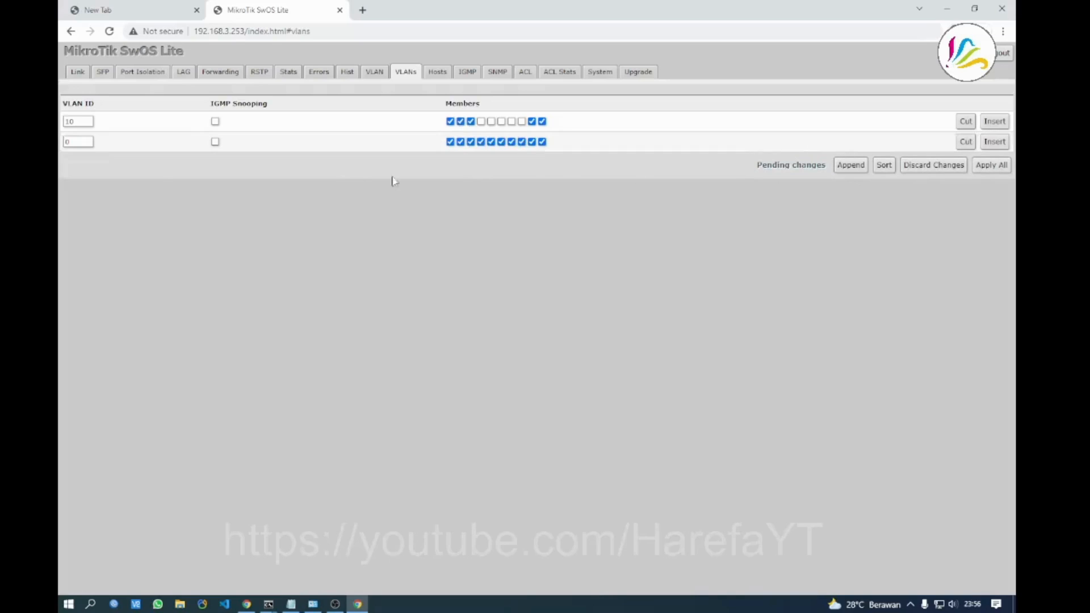
pyautogui.moveTo(79, 143); pyautogui.dragTo(58, 141)
pyautogui.write('20')
pyautogui.click(461, 142)
pyautogui.click(470, 142)
pyautogui.click(501, 142)
pyautogui.click(511, 142)
pyautogui.click(522, 142)
# Add VLAN 30 and drop ports 2–5 from its members
pyautogui.click(841, 168)
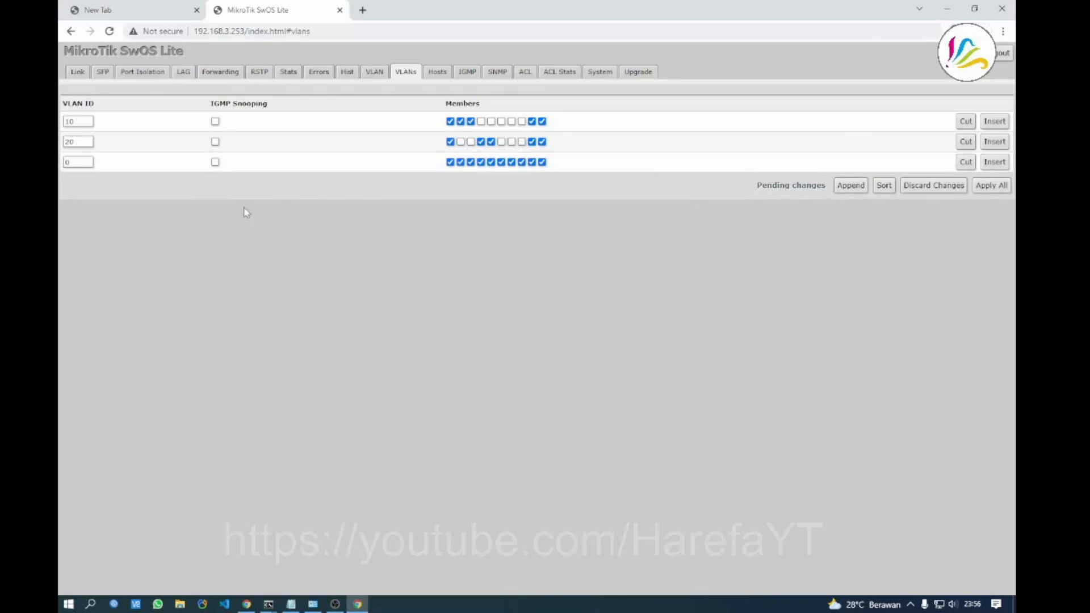
pyautogui.doubleClick(67, 162)
pyautogui.click(460, 162)
pyautogui.click(471, 163)
pyautogui.click(481, 162)
pyautogui.click(491, 162)
# Add VLAN 40 and drop ports 2–8, leaving ports 1, 9 and 10
pyautogui.click(850, 187)
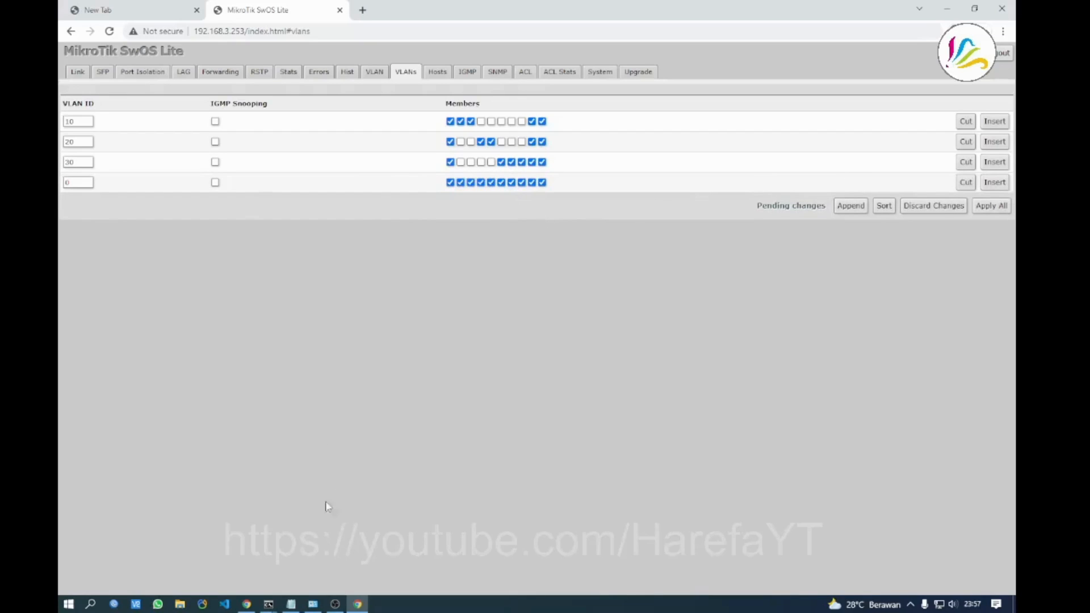
pyautogui.click(292, 604)
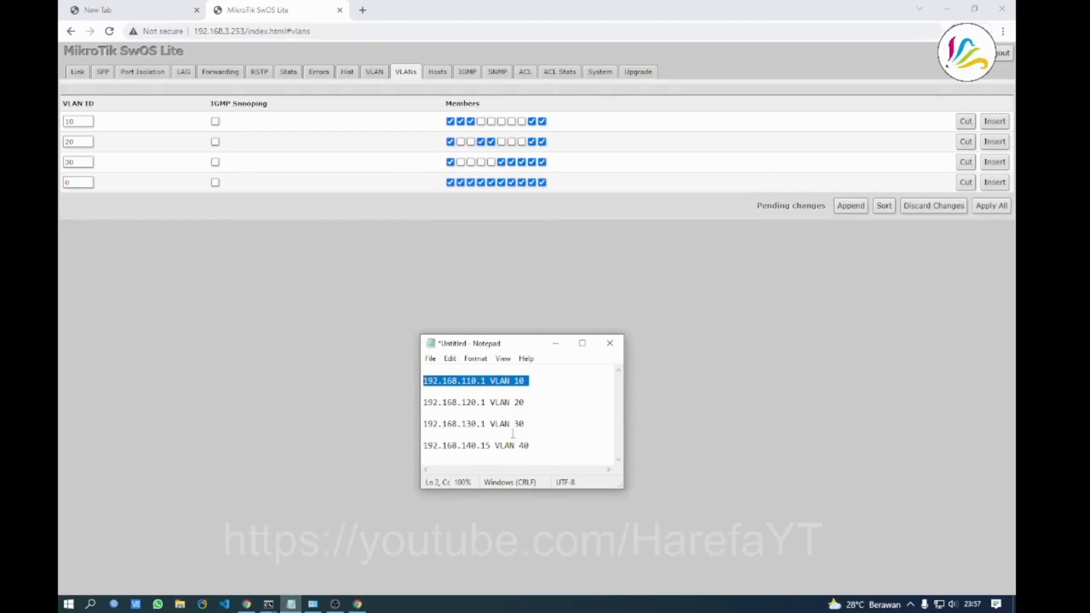
pyautogui.doubleClick(71, 182)
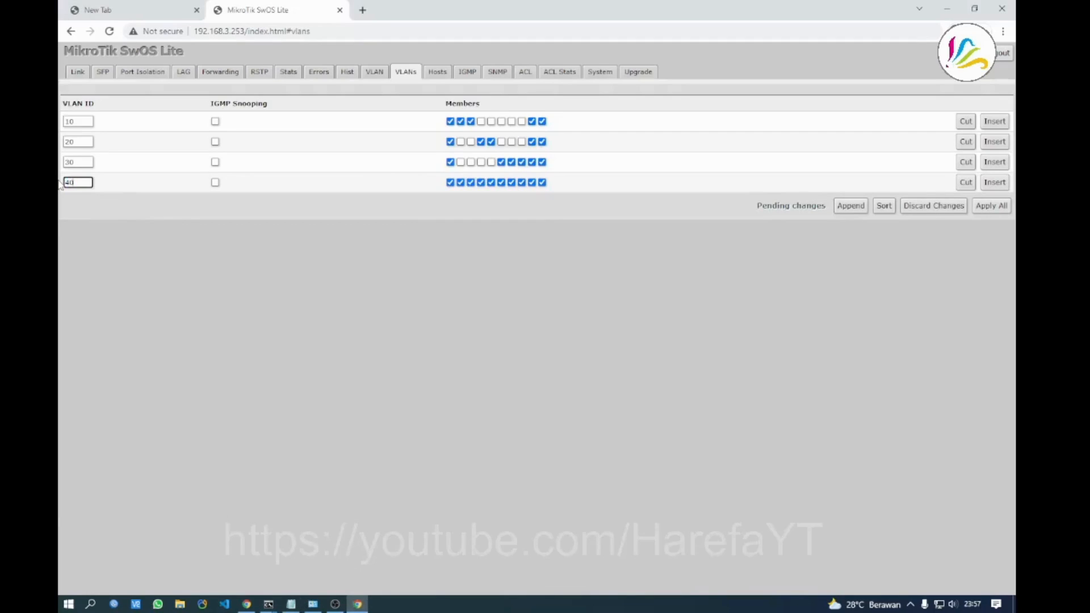
pyautogui.write('40')
pyautogui.click(461, 271)
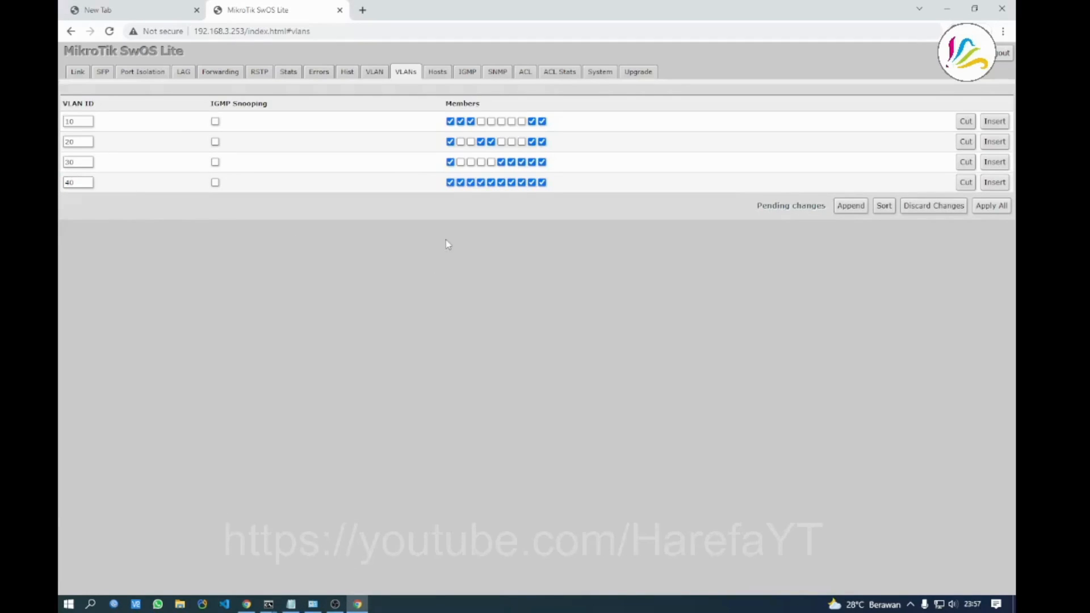
pyautogui.click(461, 182)
pyautogui.click(470, 182)
pyautogui.click(481, 182)
pyautogui.click(491, 182)
pyautogui.click(502, 182)
pyautogui.click(512, 182)
pyautogui.click(522, 183)
# Keep port 6 in VLAN 30 and apply the four-VLAN table to the switch
pyautogui.click(501, 161)
pyautogui.click(500, 161)
pyautogui.click(998, 208)
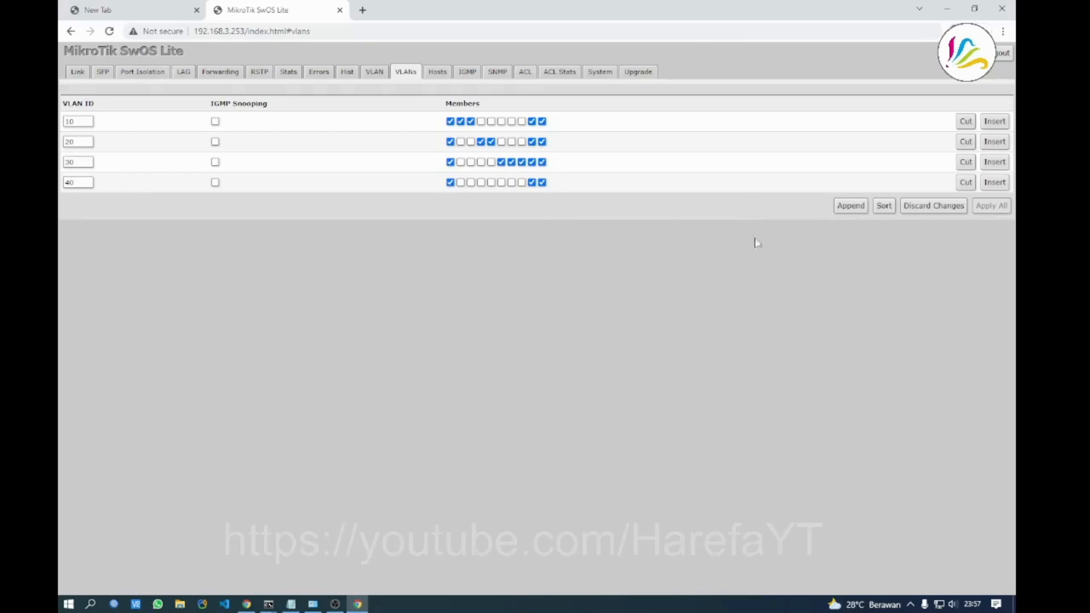
# On the System tab, set static address acquisition with IP 192.168.140.15 and apply it
pyautogui.click(599, 72)
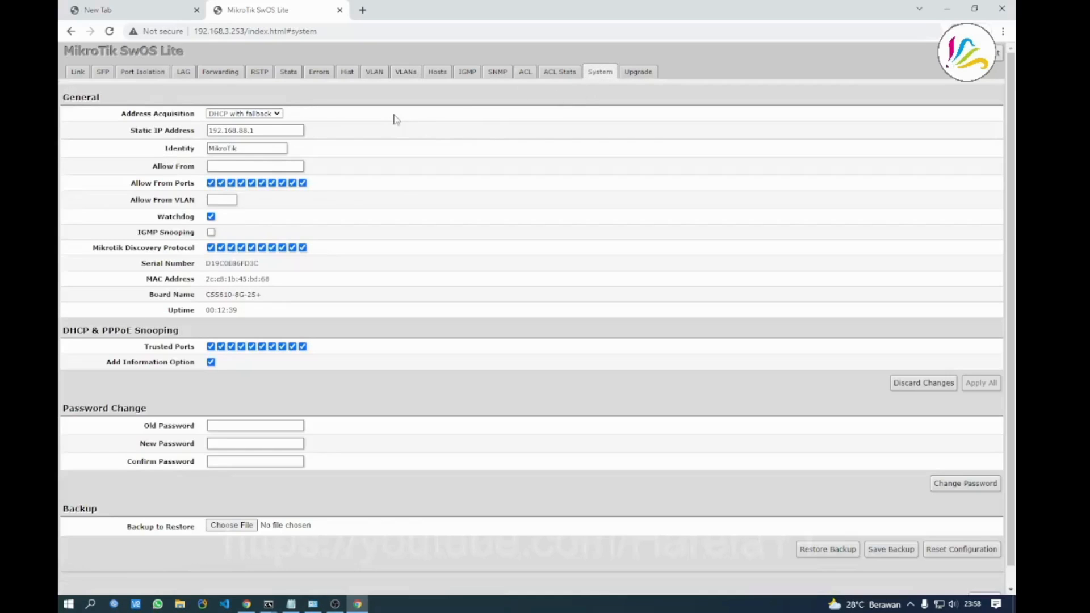
pyautogui.click(273, 113)
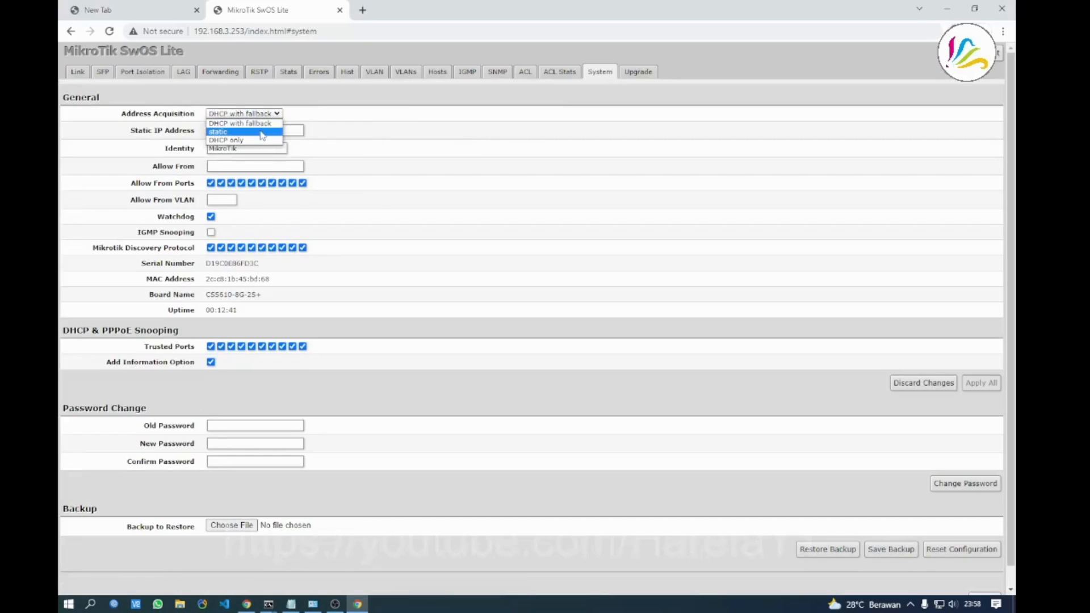
pyautogui.click(262, 134)
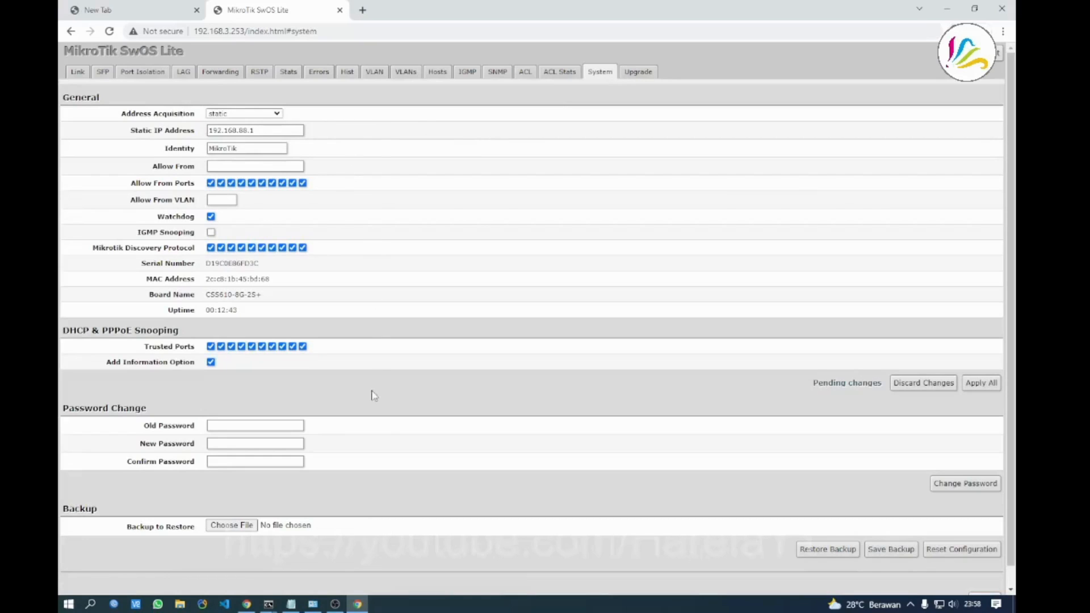
pyautogui.click(268, 603)
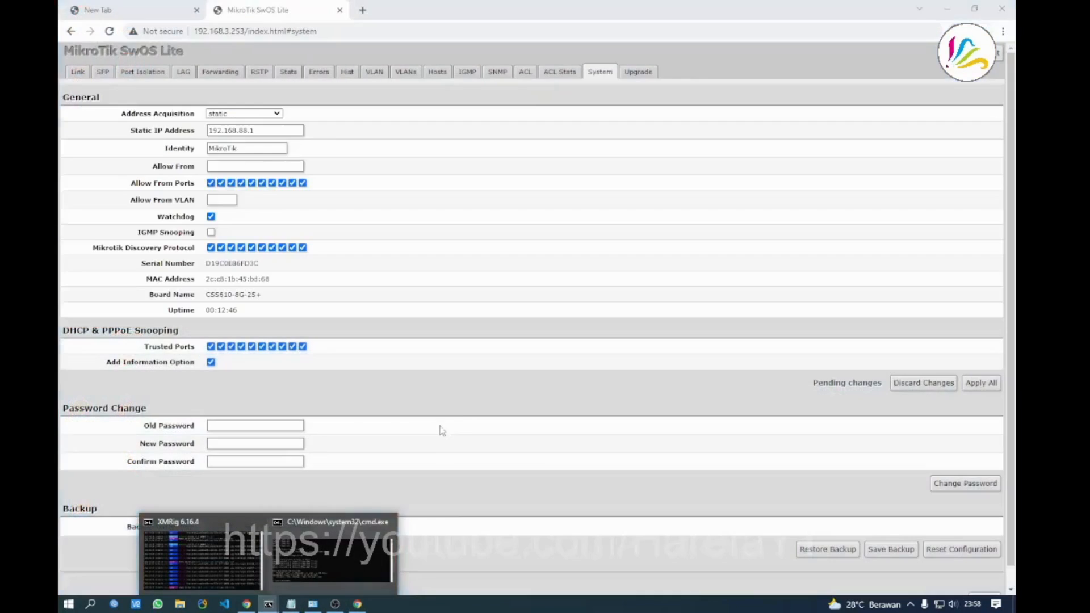
pyautogui.click(291, 604)
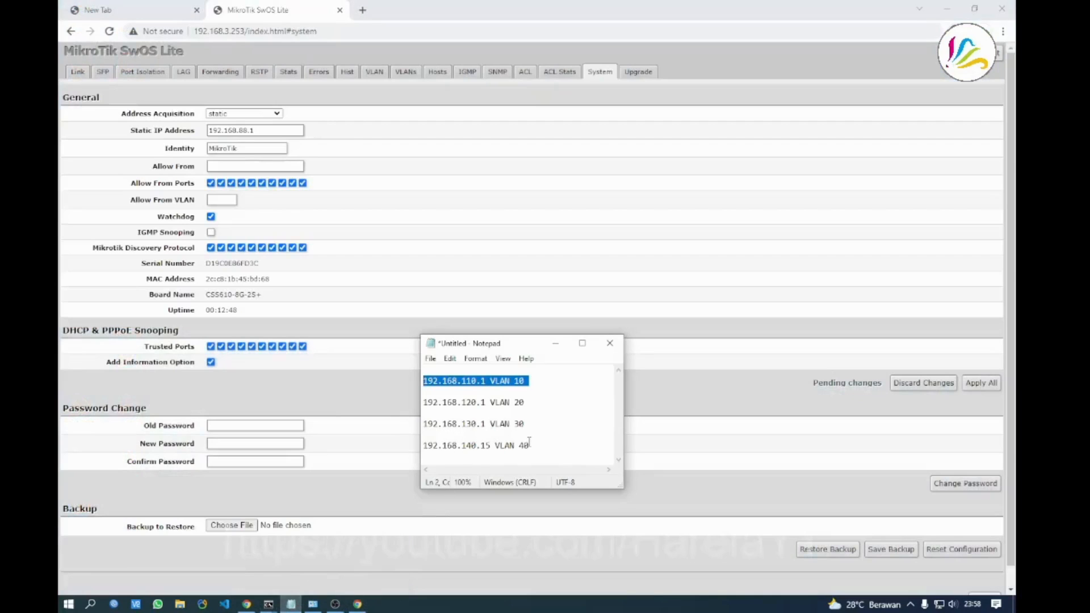
pyautogui.moveTo(492, 445); pyautogui.dragTo(406, 446)
pyautogui.hotkey('ctrl', 'c')
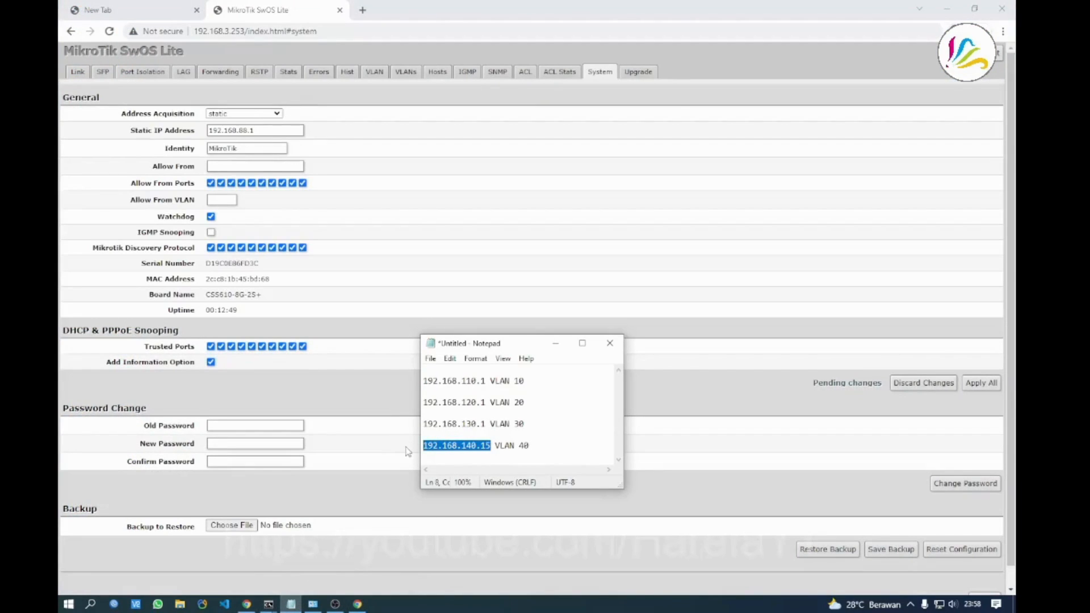
pyautogui.tripleClick(260, 132)
pyautogui.hotkey('ctrl', 'v')
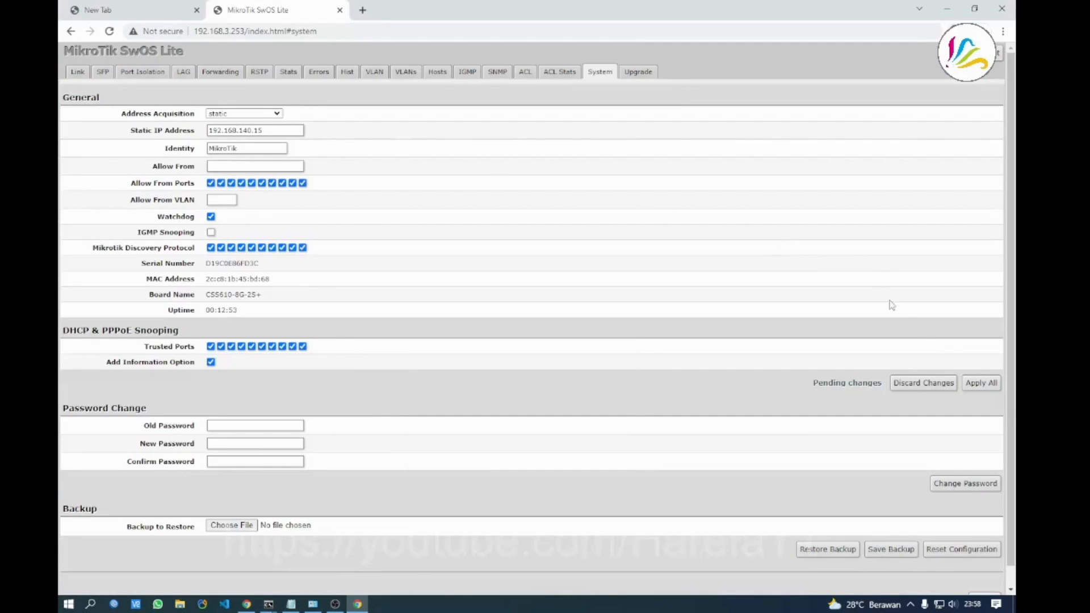
pyautogui.click(981, 385)
# On the VLAN page, set VLAN Mode to strict for Port1-Router through Port4-PC
pyautogui.click(369, 74)
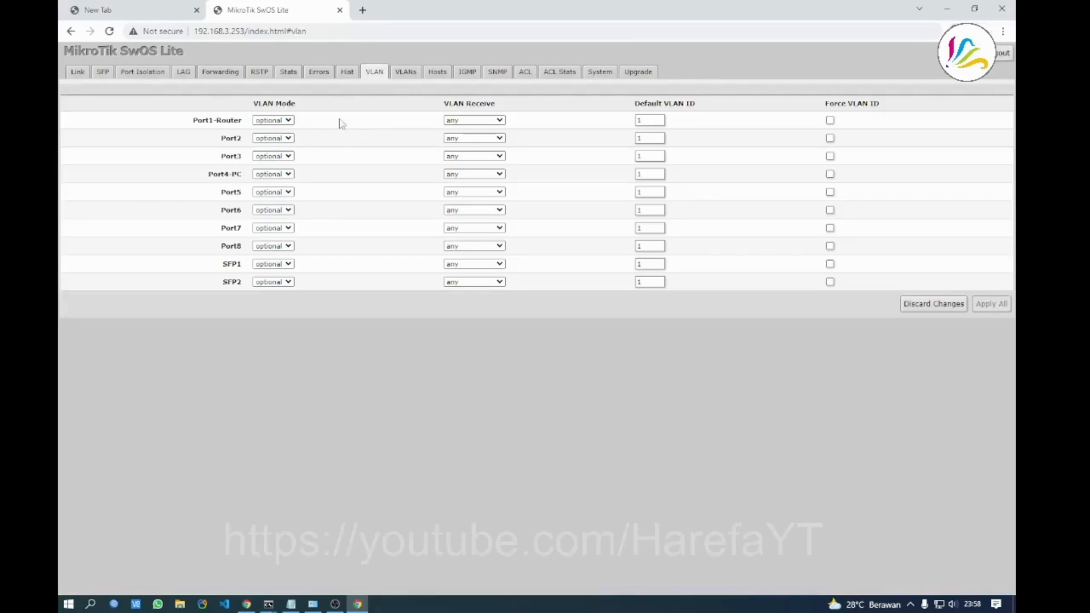
pyautogui.click(291, 121)
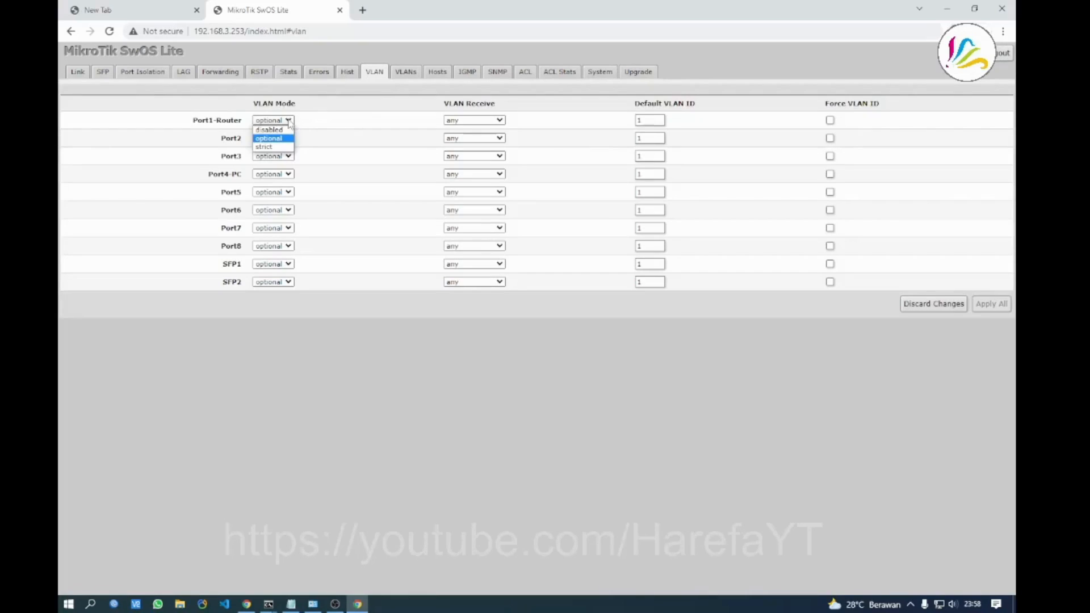
pyautogui.click(281, 144)
pyautogui.click(281, 144)
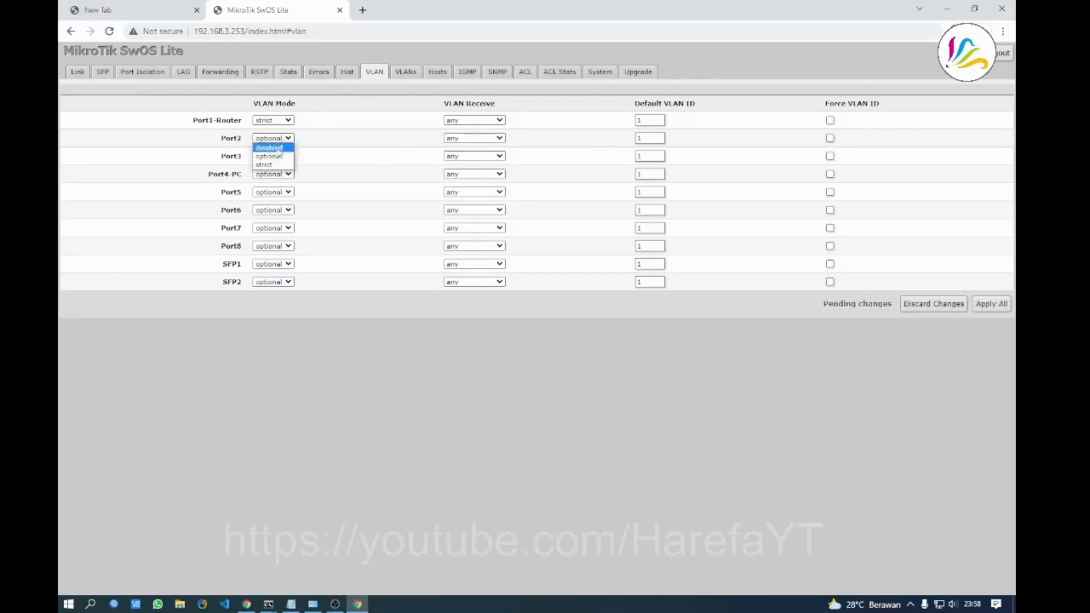
pyautogui.click(278, 164)
pyautogui.click(278, 157)
pyautogui.click(278, 183)
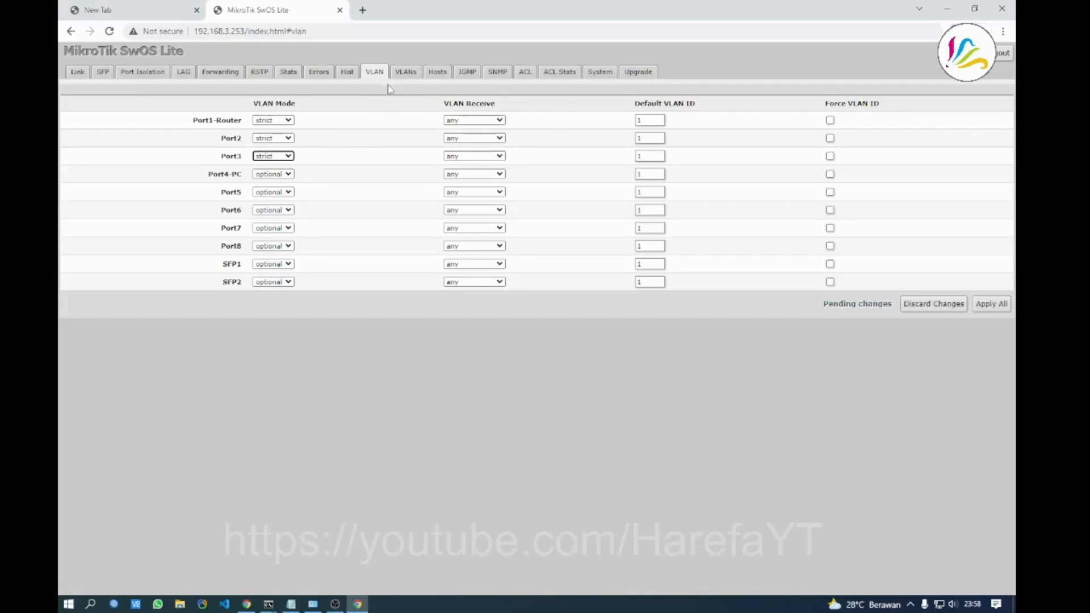
pyautogui.click(278, 175)
pyautogui.click(270, 200)
# Set VLAN Mode to strict for Port5 through Port8, leaving SFP1 and SFP2 optional
pyautogui.click(275, 192)
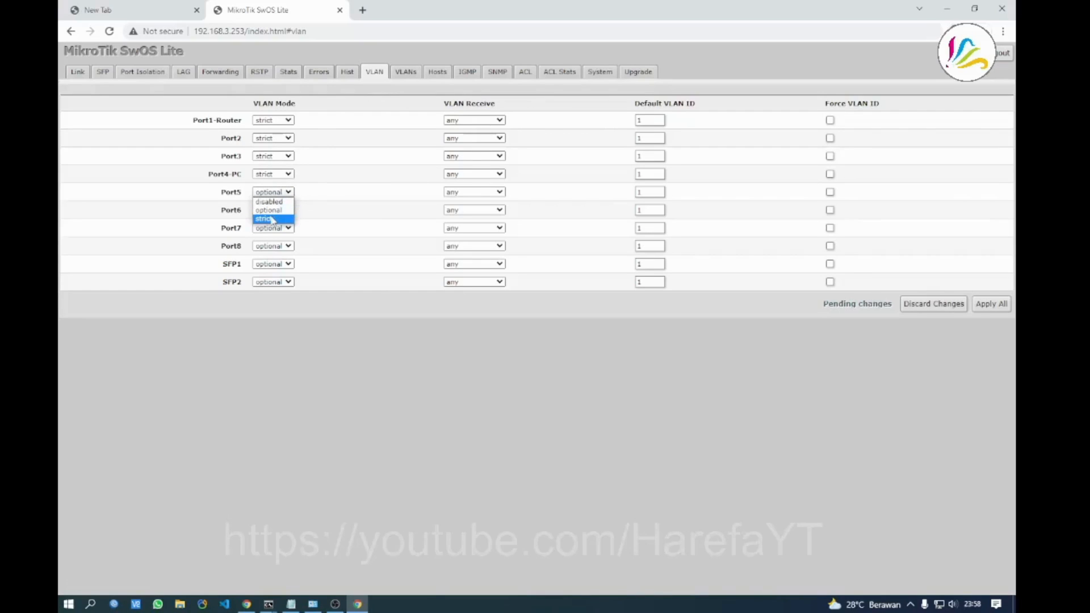
pyautogui.click(272, 219)
pyautogui.click(274, 210)
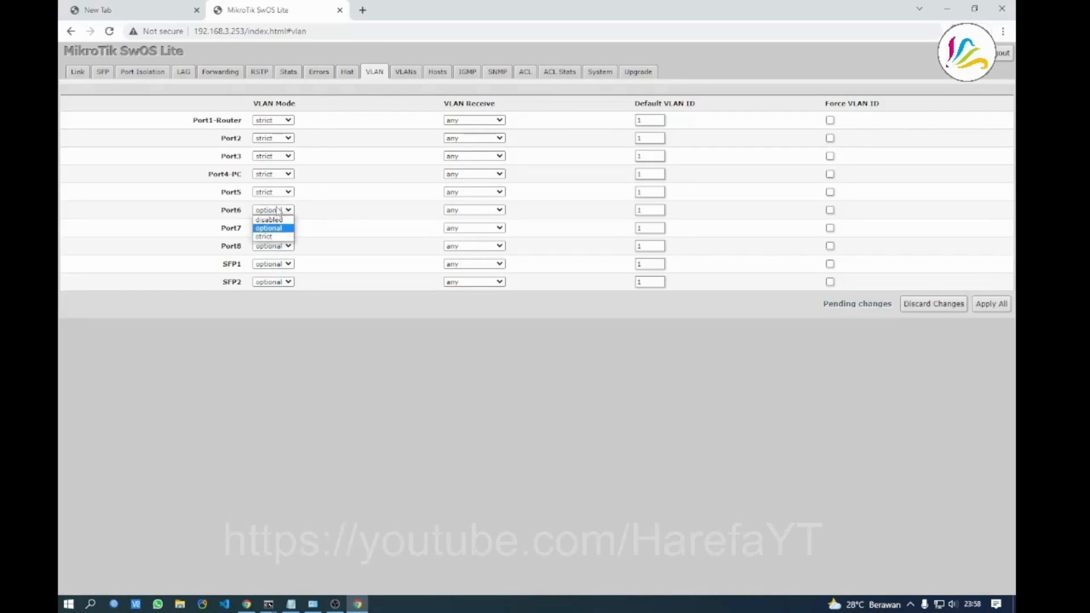
pyautogui.click(275, 236)
pyautogui.click(275, 229)
pyautogui.click(275, 254)
pyautogui.click(275, 246)
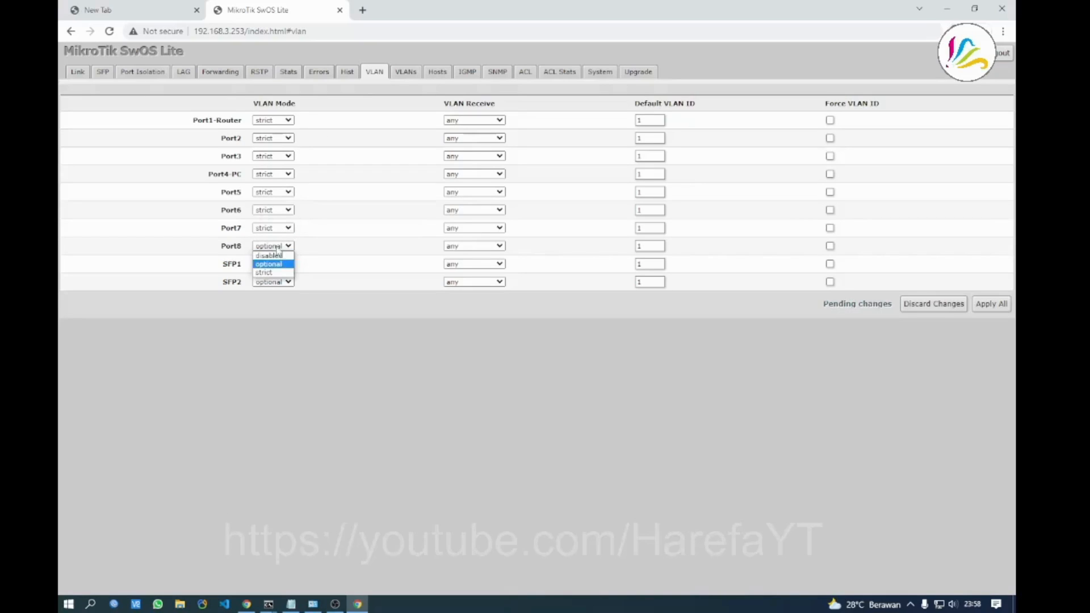
pyautogui.click(273, 275)
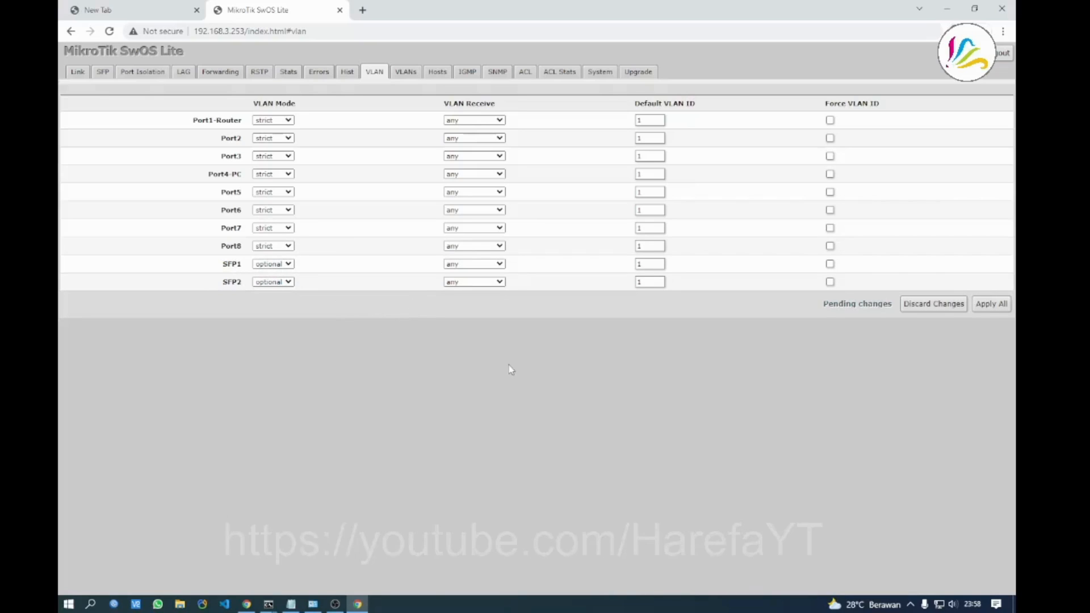
# Set Port1-Router's VLAN Receive to only tagged
pyautogui.click(497, 121)
pyautogui.click(404, 117)
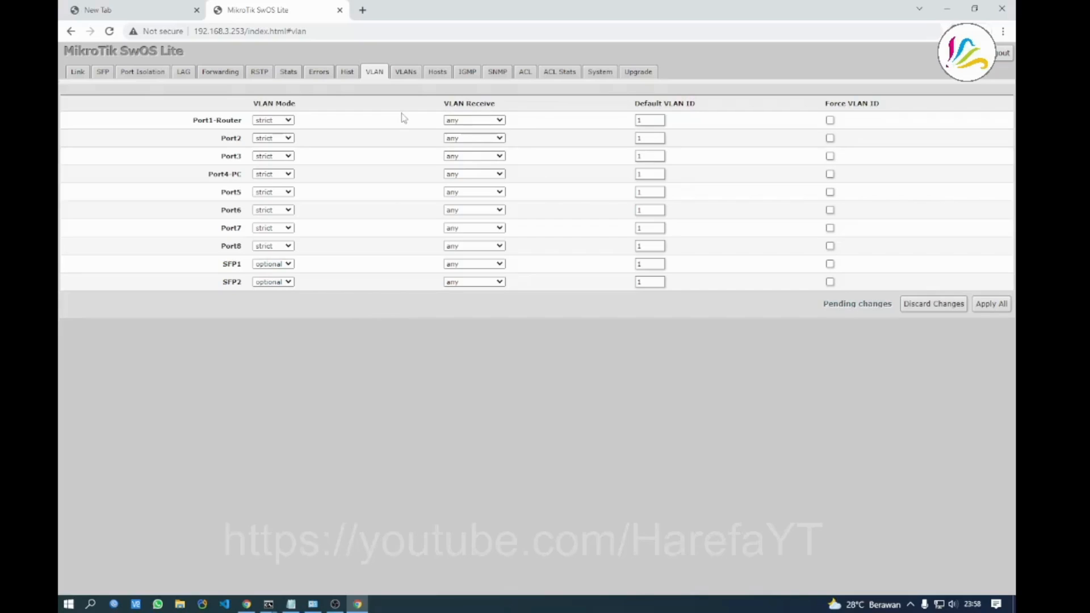
pyautogui.click(454, 121)
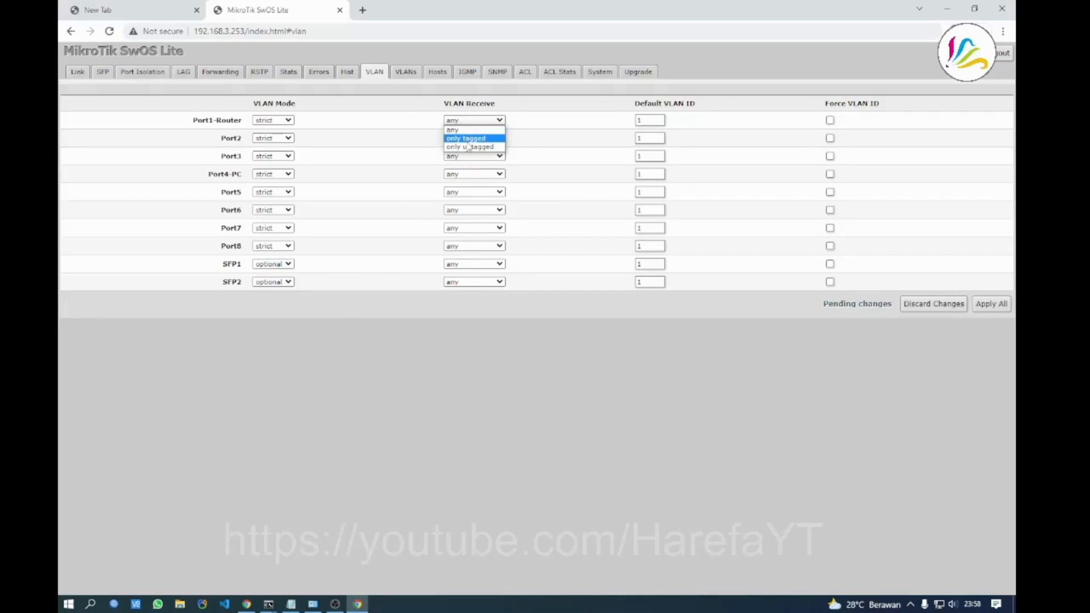
pyautogui.click(464, 138)
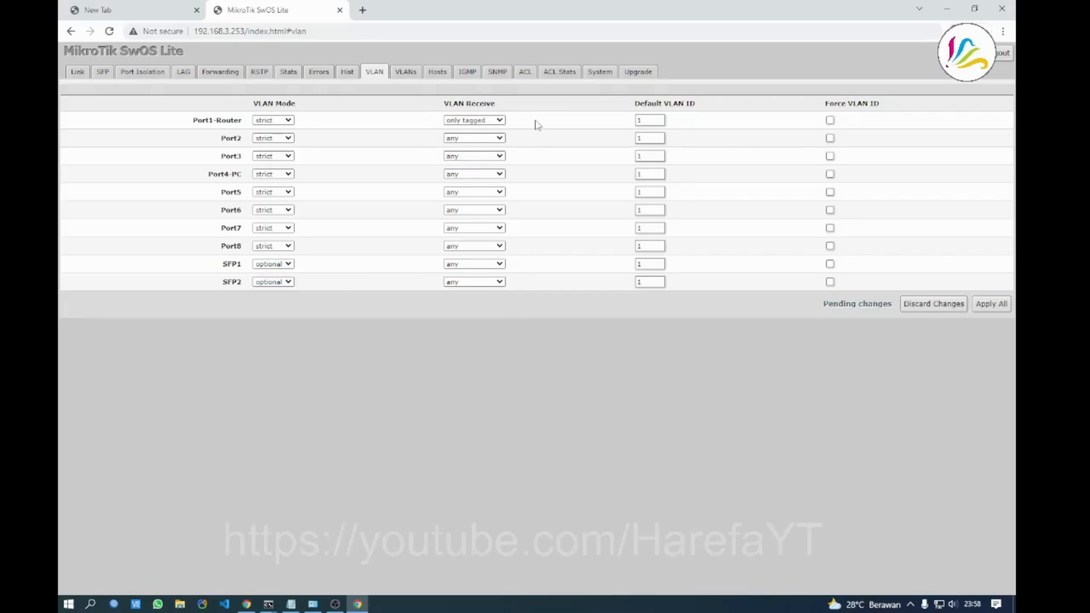
# Set VLAN Receive to only untagged on Port2, Port3 and Port4-PC
pyautogui.click(498, 139)
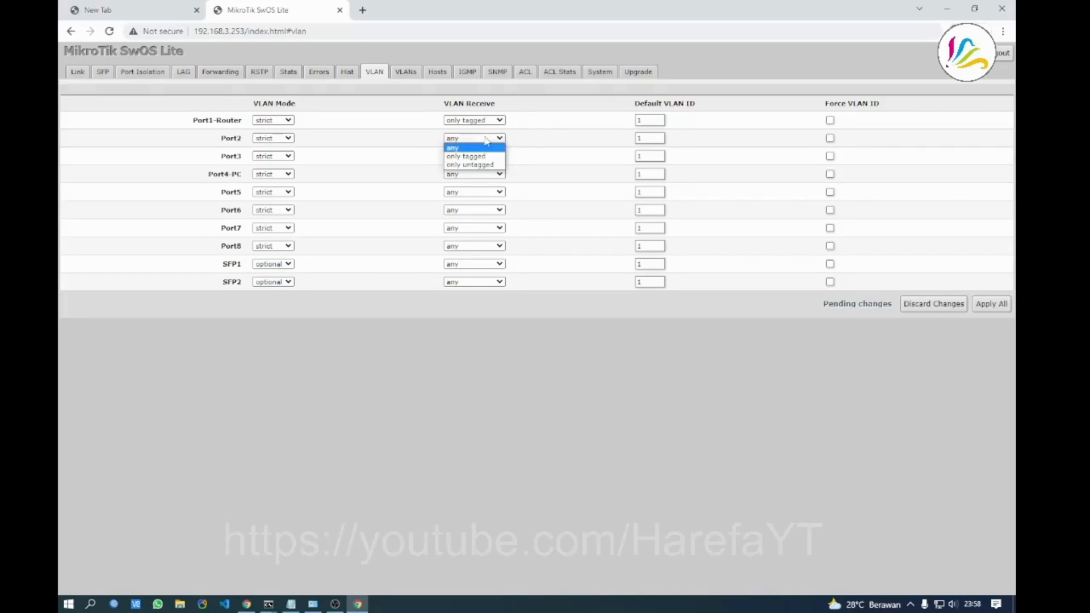
pyautogui.click(453, 165)
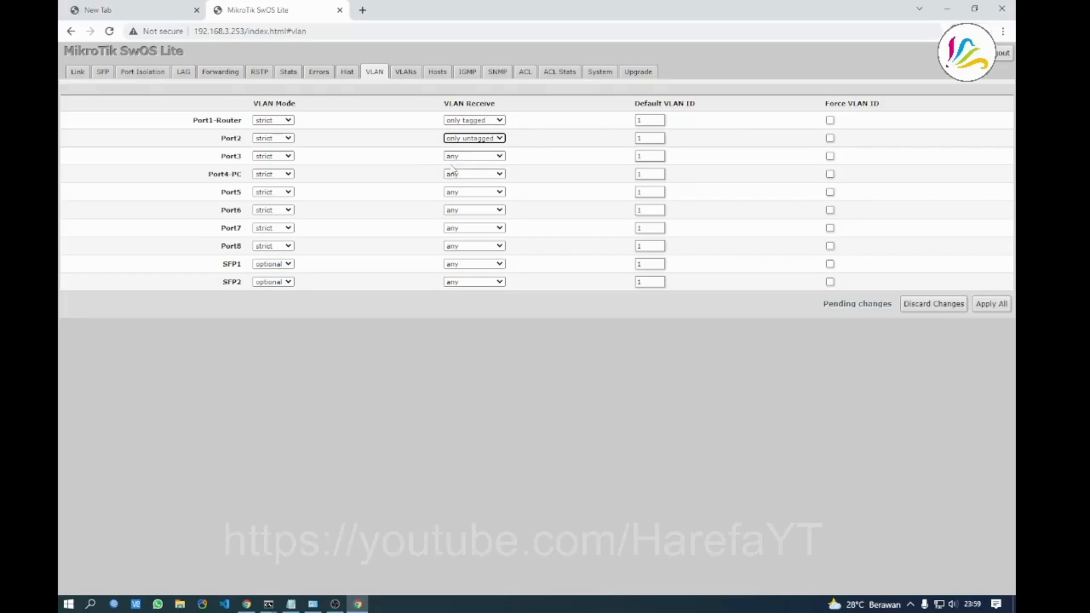
pyautogui.click(468, 156)
pyautogui.click(469, 183)
pyautogui.click(468, 174)
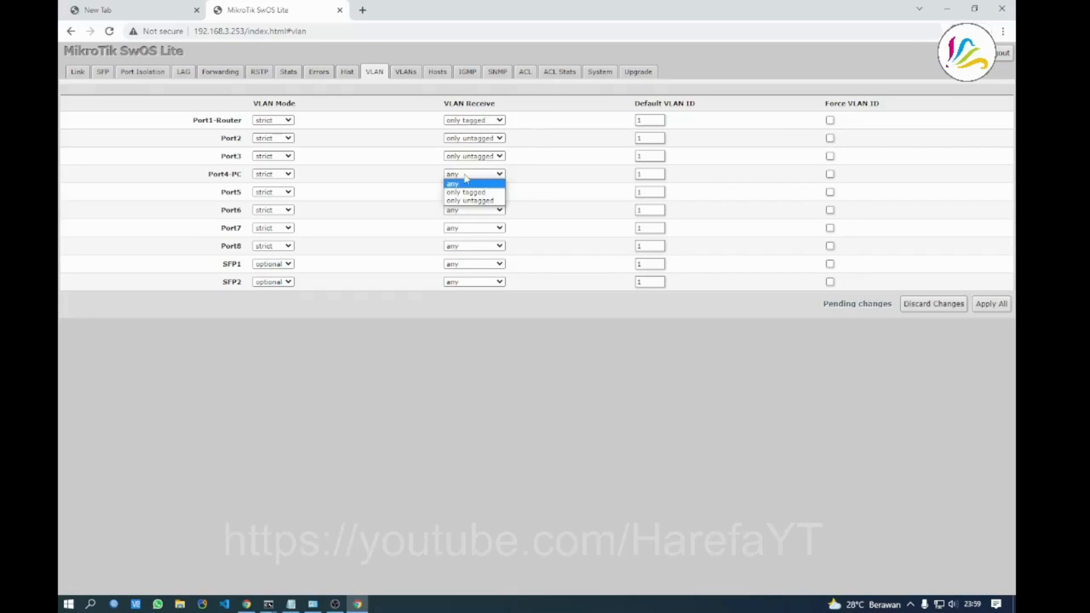
pyautogui.click(468, 200)
# Set VLAN Receive to only untagged on Port5 through Port8
pyautogui.click(465, 193)
pyautogui.click(464, 219)
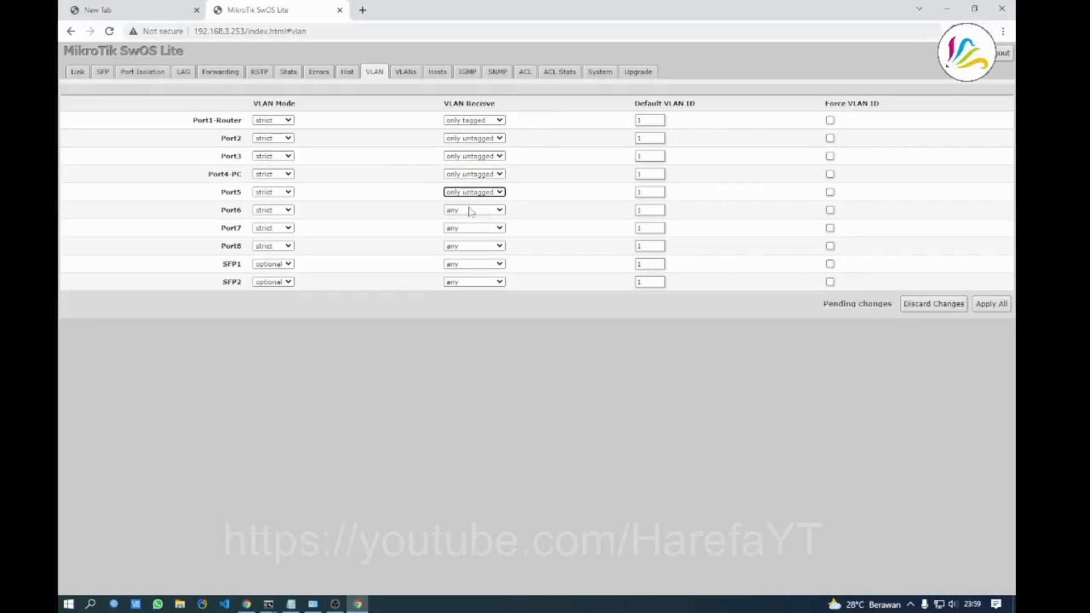
pyautogui.click(469, 210)
pyautogui.click(470, 237)
pyautogui.click(470, 229)
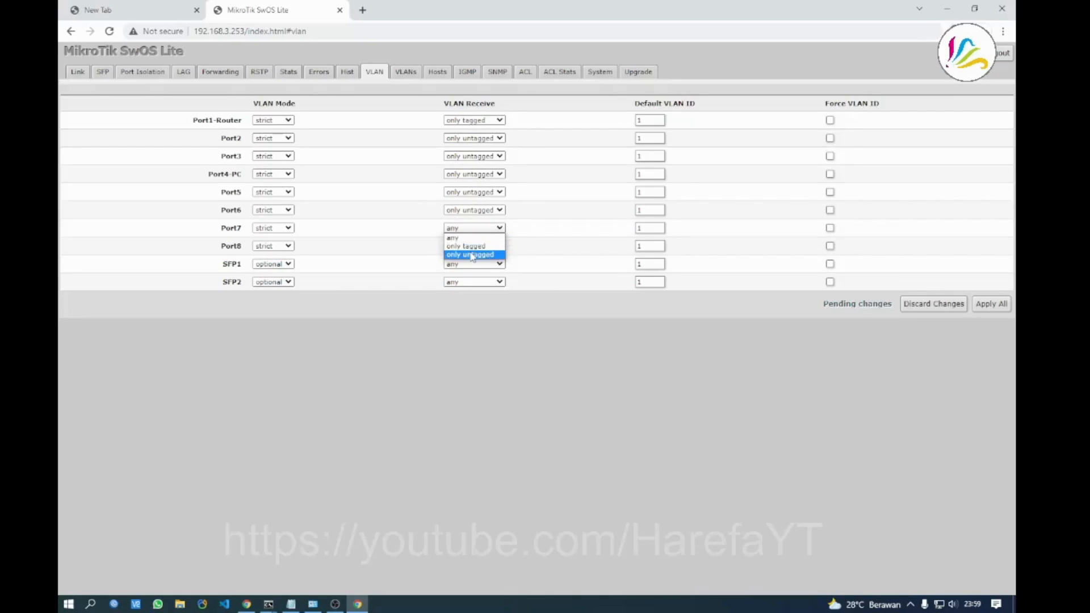
pyautogui.click(470, 254)
pyautogui.click(471, 247)
pyautogui.click(470, 273)
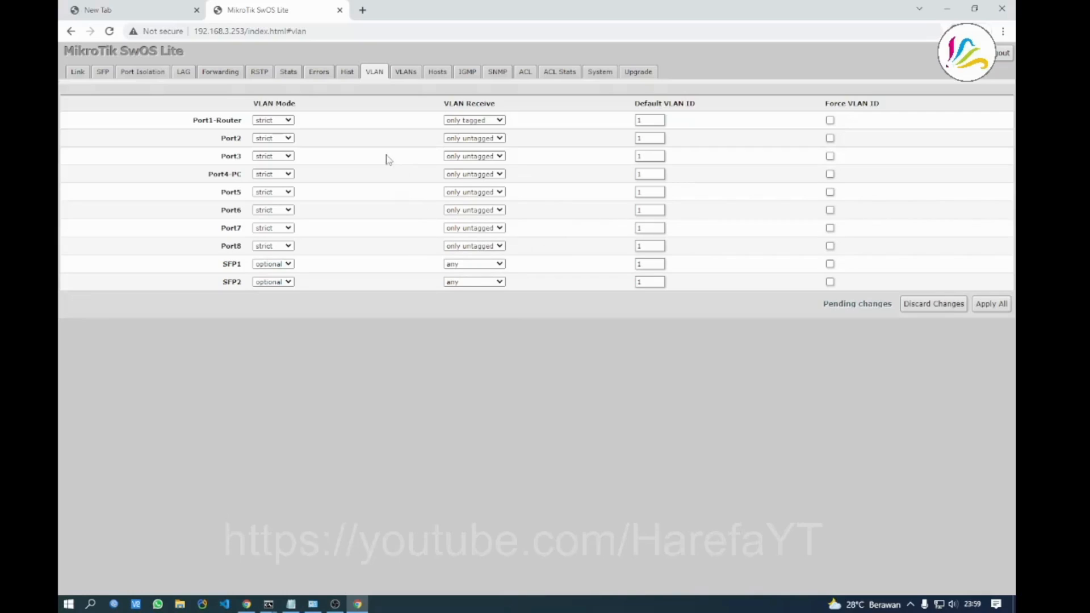
# Enter default VLAN IDs 10 (ports 2–3), 20 (ports 4–5), 30 (ports 6–8) and Apply All
pyautogui.doubleClick(640, 138)
pyautogui.write('10')
pyautogui.press('Tab')
pyautogui.press('Tab')
pyautogui.write('20')
pyautogui.press('Tab')
pyautogui.press('Tab')
pyautogui.press('Tab')
pyautogui.write('30')
pyautogui.press('Tab')
pyautogui.click(657, 347)
pyautogui.click(990, 307)
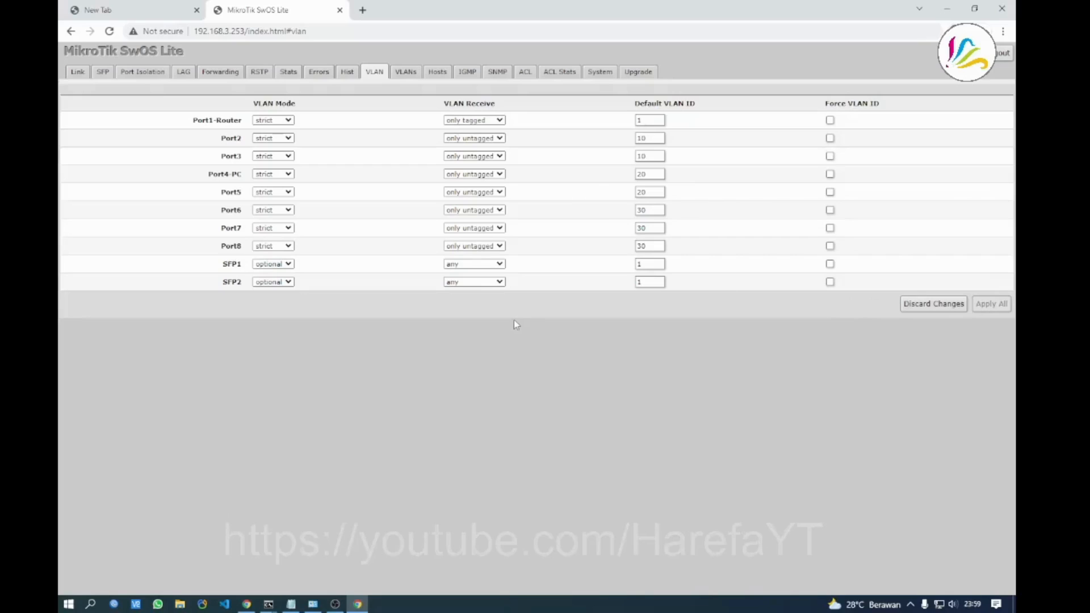
pyautogui.click(314, 605)
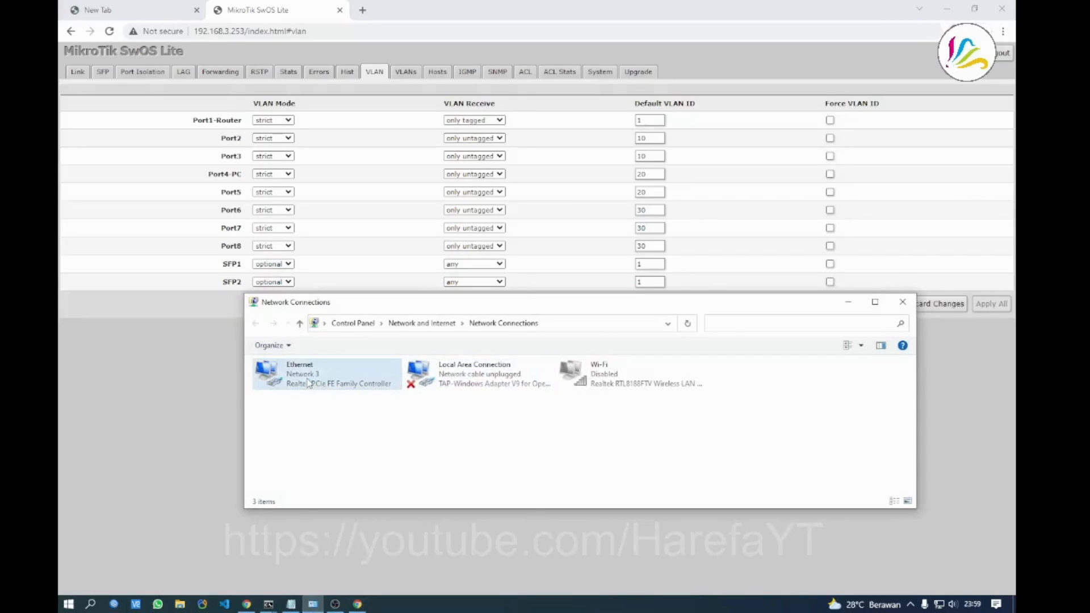
pyautogui.rightClick(311, 377)
pyautogui.click(338, 400)
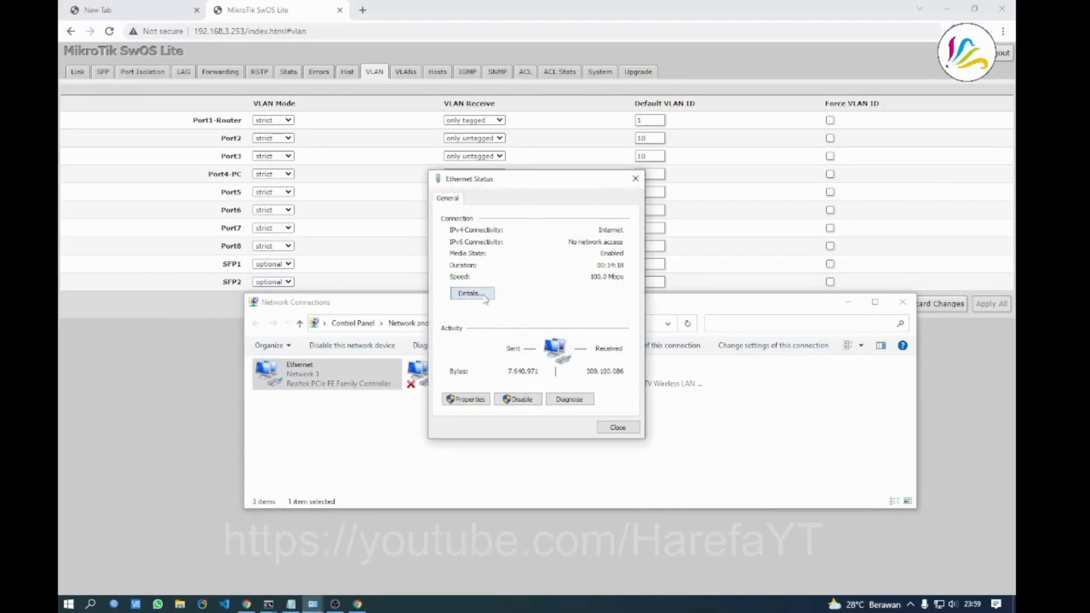
pyautogui.click(484, 295)
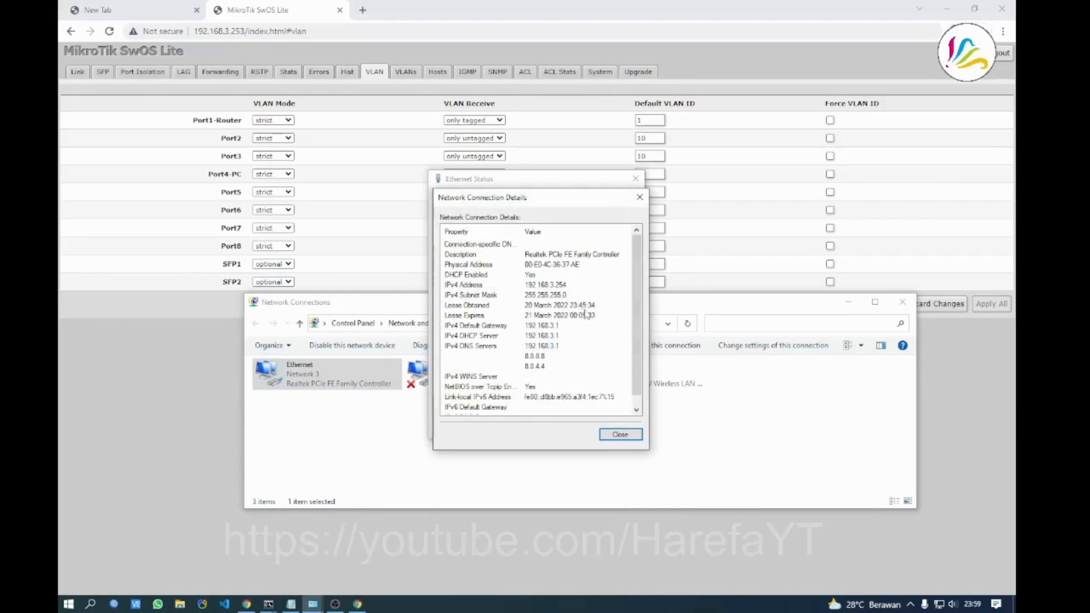
pyautogui.click(621, 434)
pyautogui.click(616, 430)
pyautogui.click(578, 468)
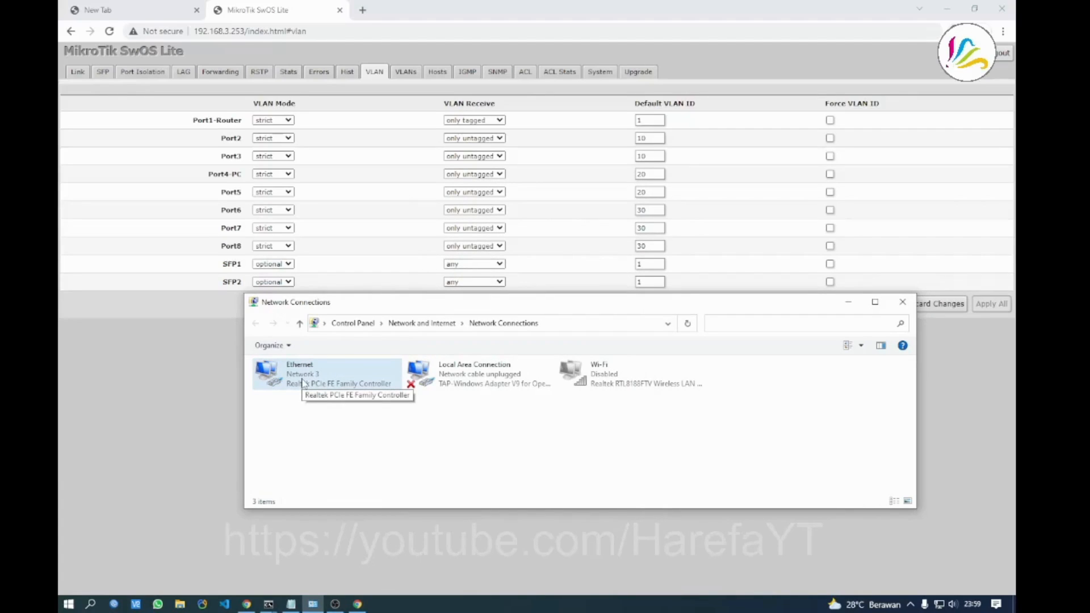
pyautogui.click(216, 397)
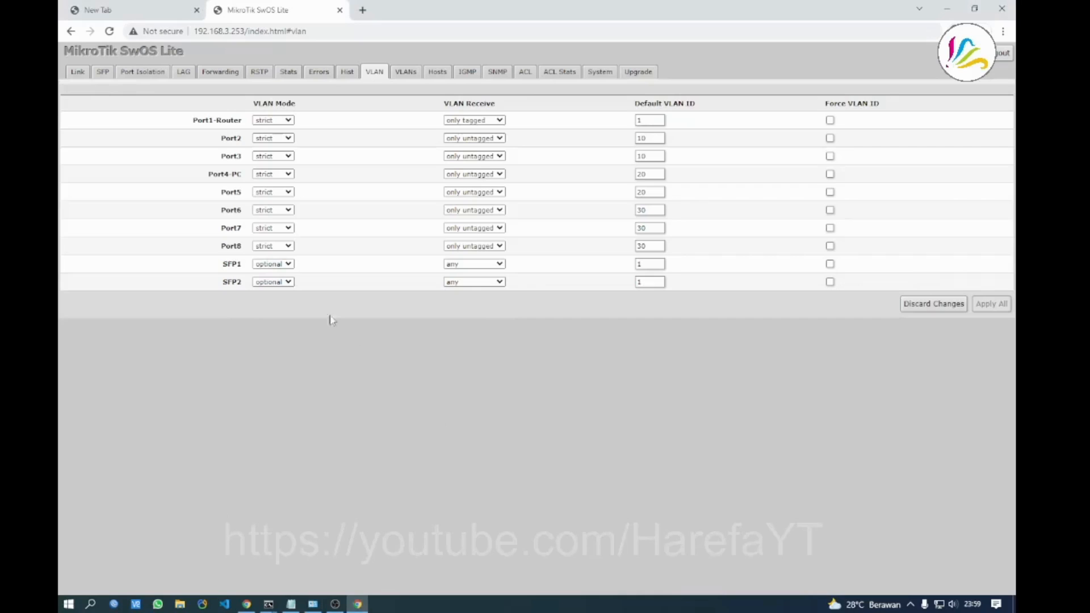
# Review the Link and VLAN pages, check Notepad's VLAN 20 line 192.168.120.1, then bring Network Connections forward
pyautogui.click(71, 76)
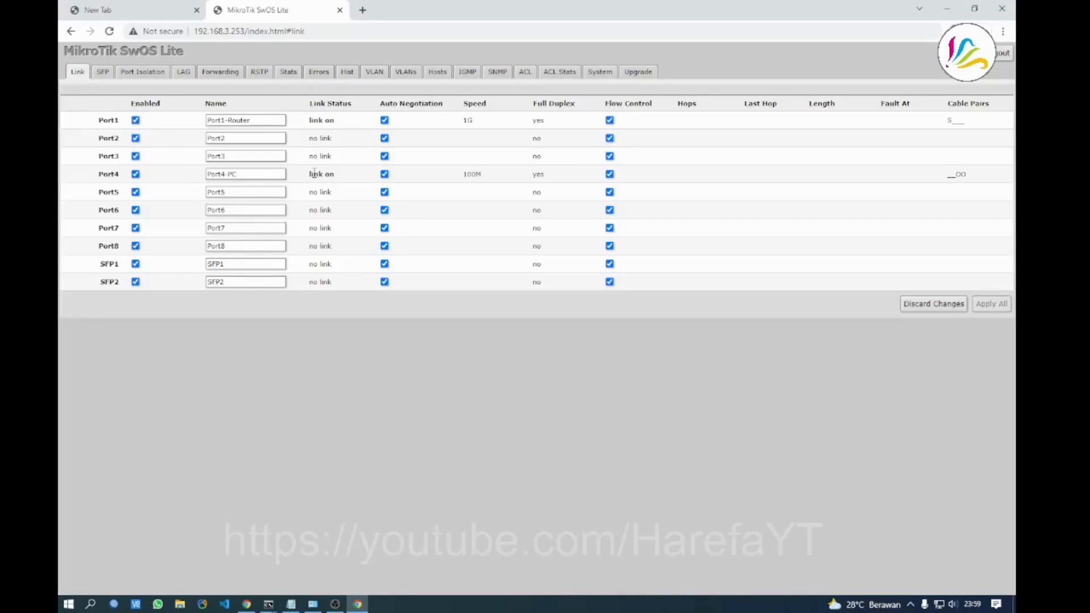
pyautogui.click(374, 73)
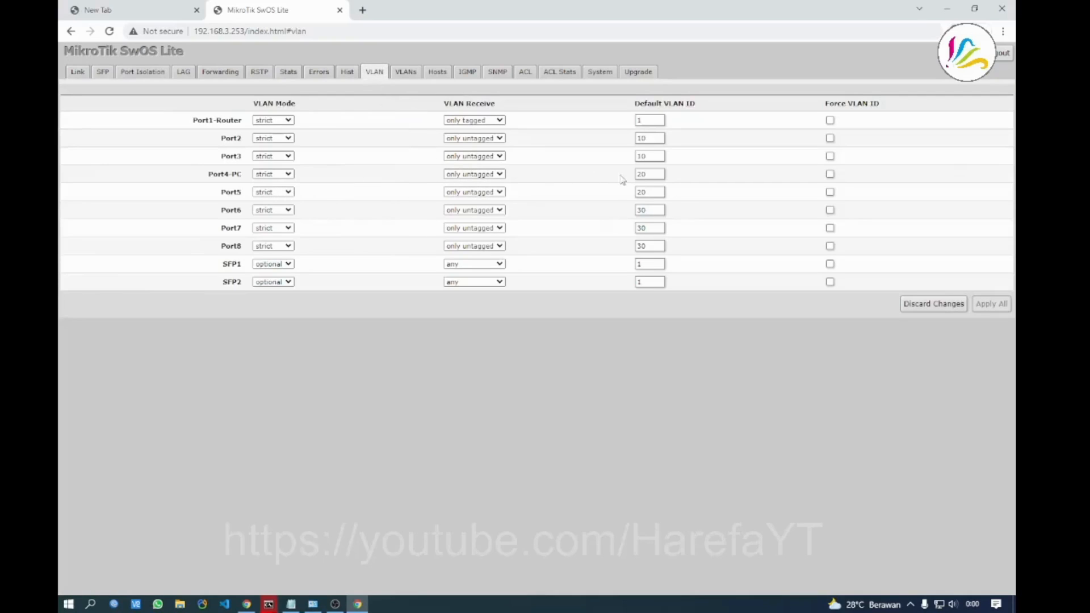
pyautogui.click(291, 604)
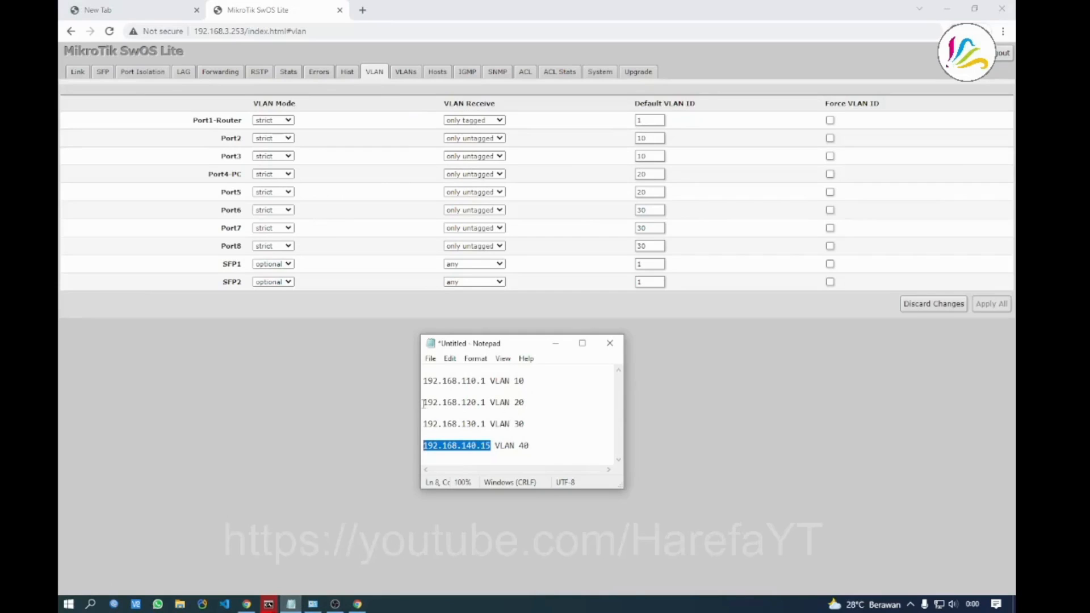
pyautogui.moveTo(423, 404); pyautogui.dragTo(533, 403)
pyautogui.click(492, 394)
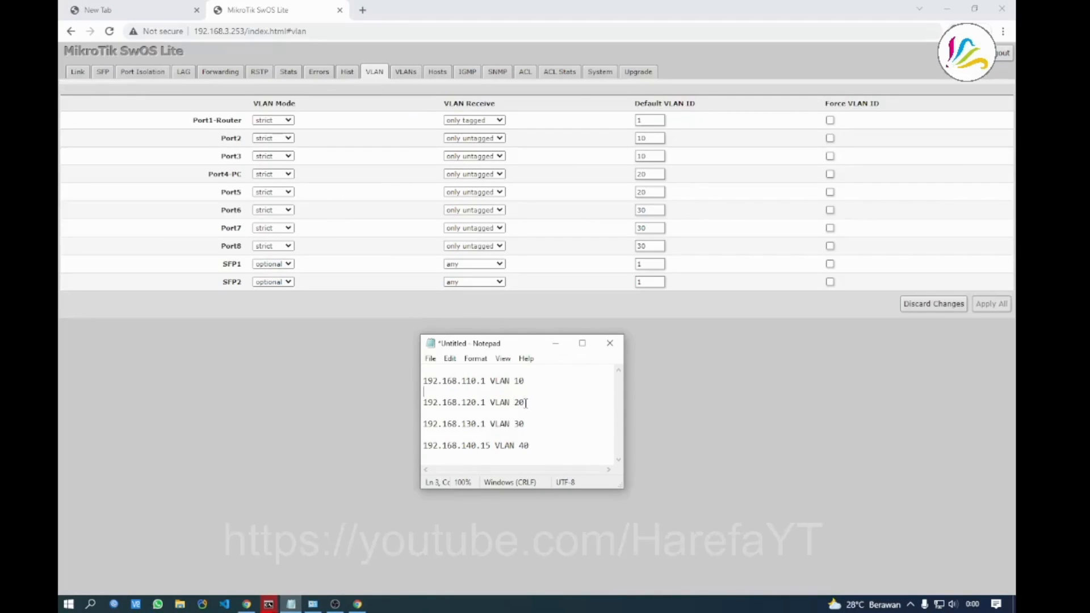
pyautogui.click(313, 604)
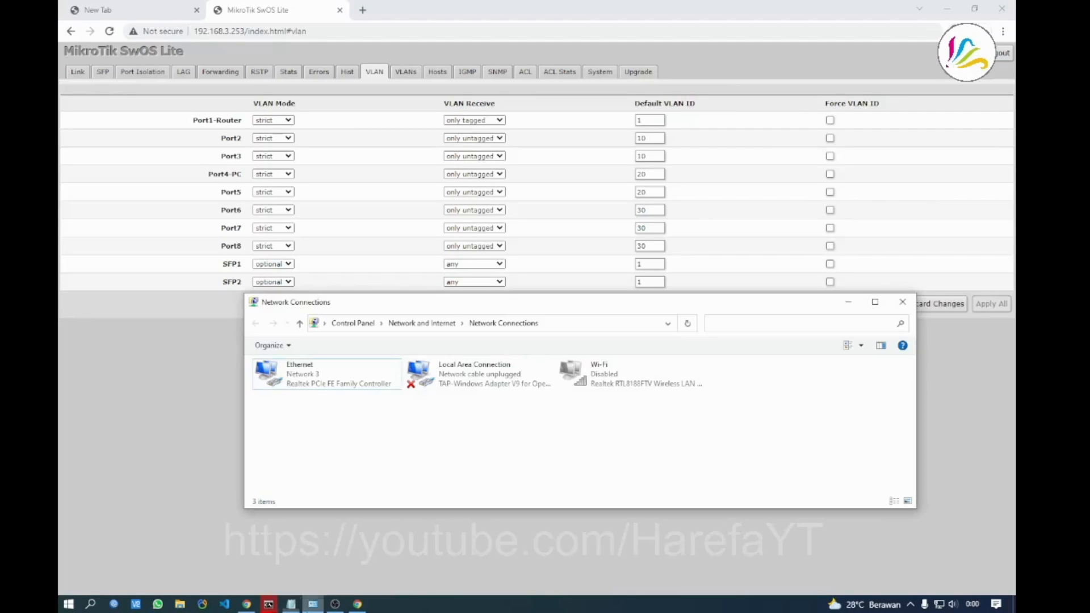
# Restart the Ethernet adapter by disabling and re-enabling it
pyautogui.rightClick(328, 393)
pyautogui.click(331, 393)
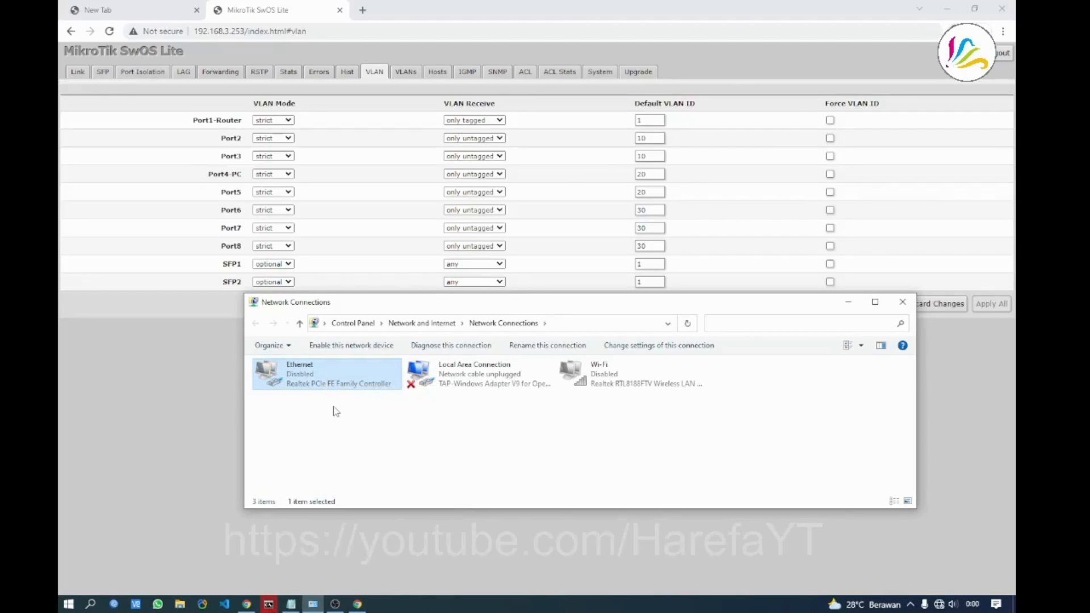
pyautogui.rightClick(306, 386)
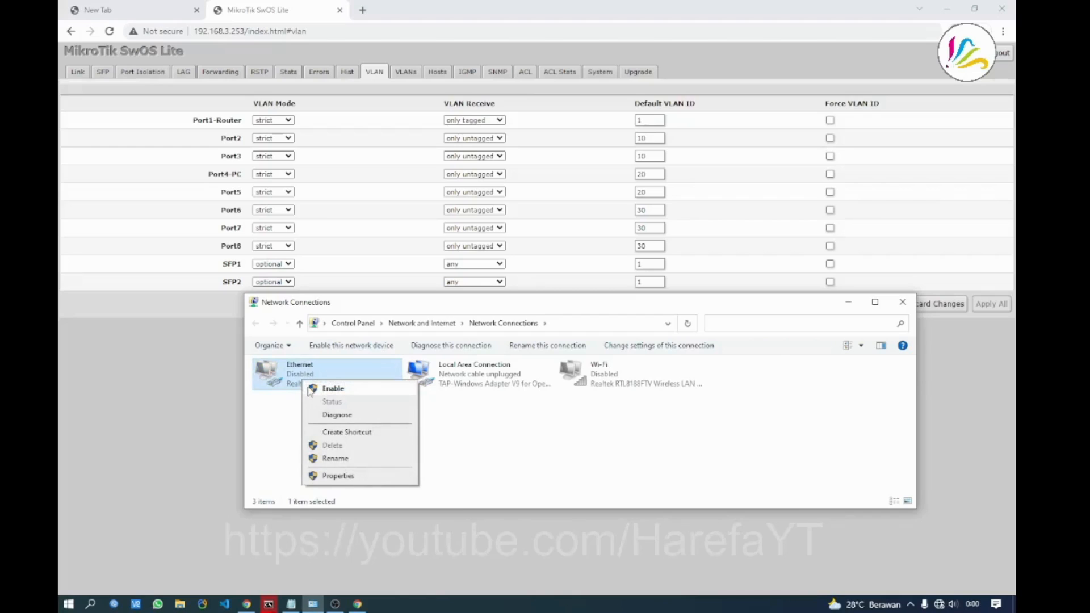
pyautogui.click(329, 388)
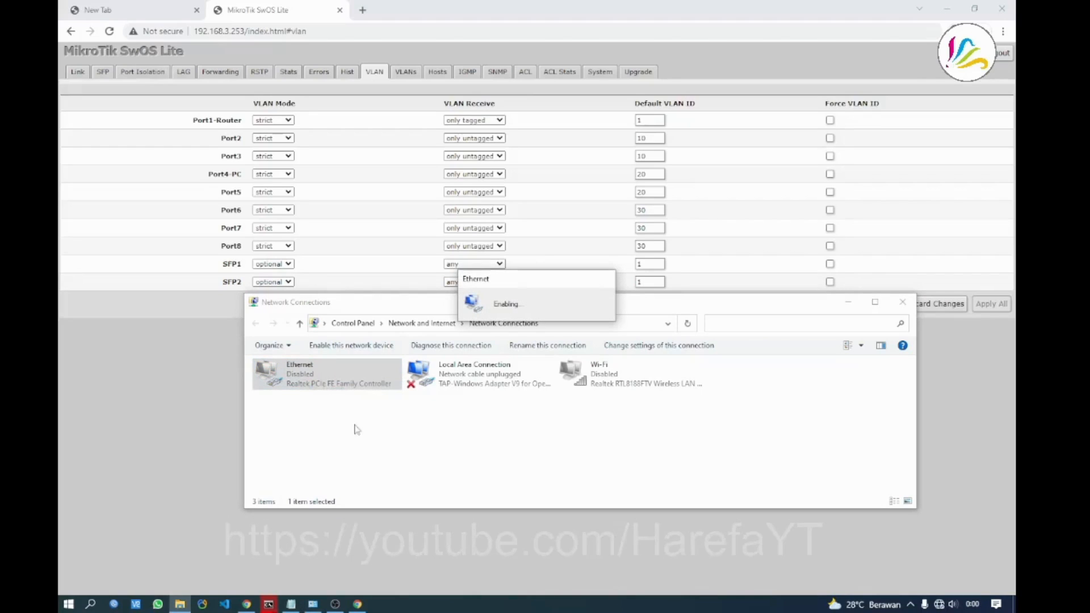
pyautogui.click(436, 426)
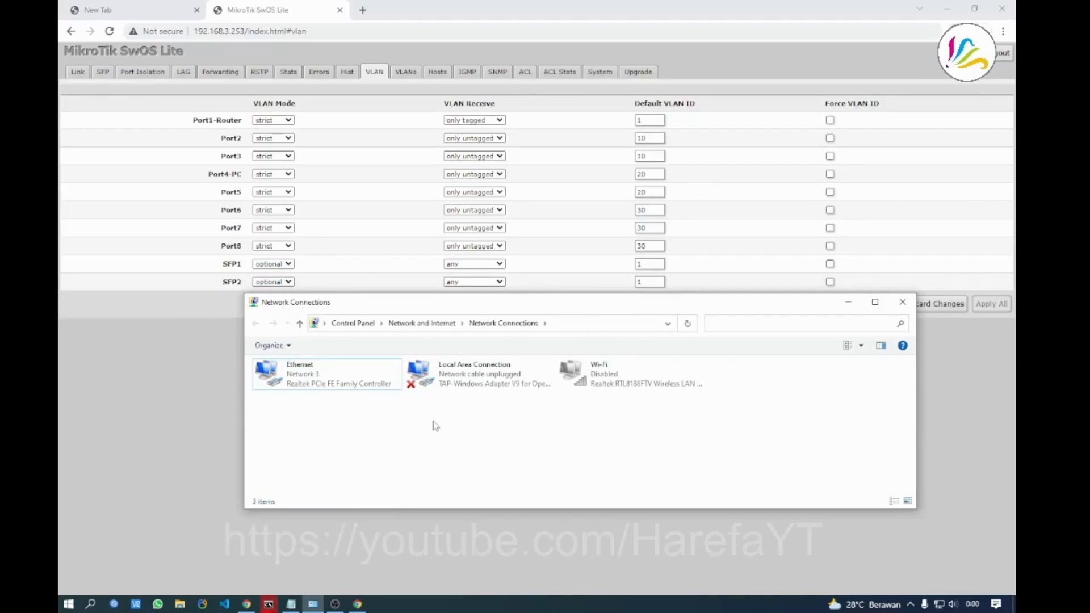
# Confirm in the Ethernet status details the new address 192.168.120.2 with gateway 192.168.120.1
pyautogui.click(295, 379)
pyautogui.rightClick(295, 380)
pyautogui.click(322, 400)
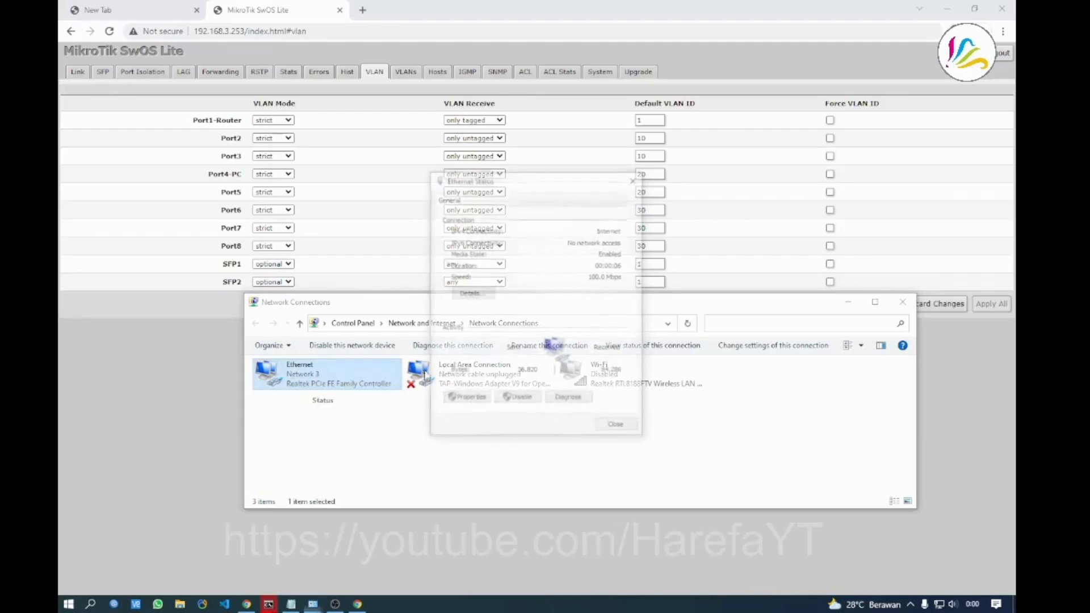
pyautogui.click(480, 294)
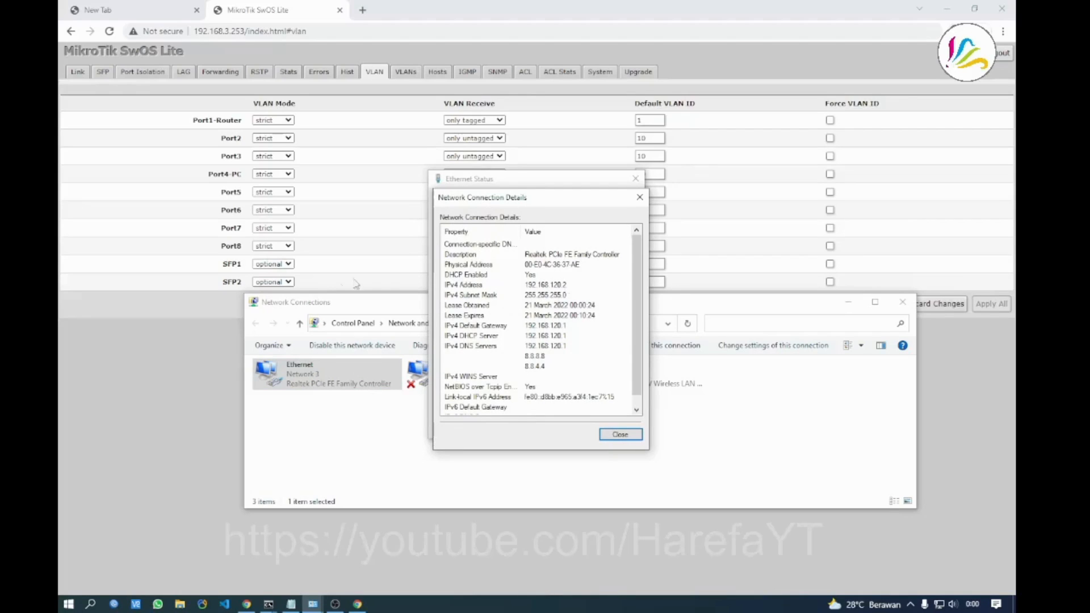
pyautogui.click(177, 353)
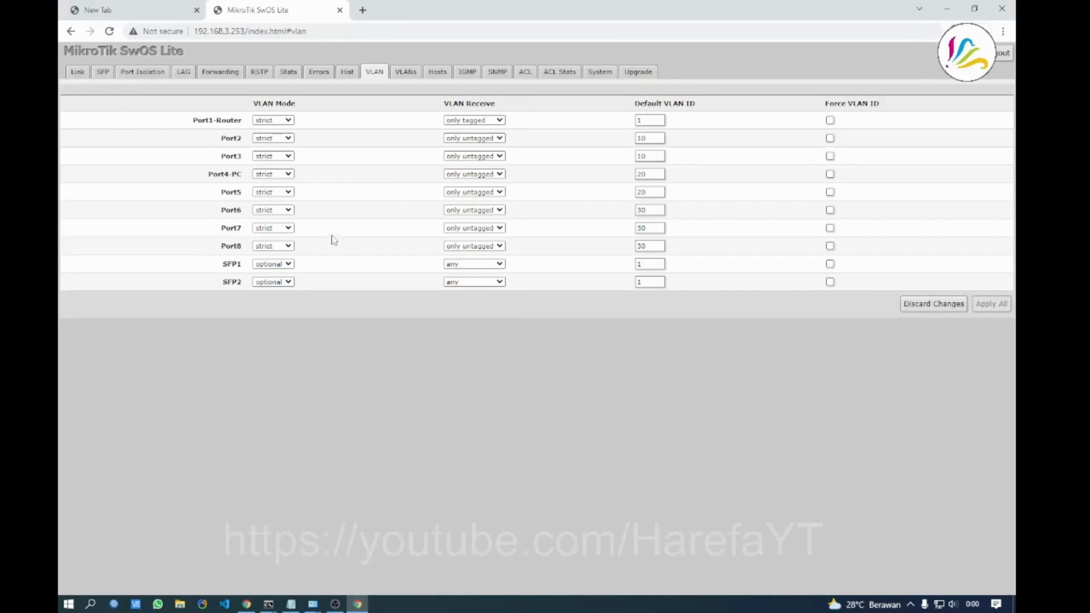
# Check Notepad's VLAN 30 line 192.168.130.1, then view the switch's System page
pyautogui.click(291, 604)
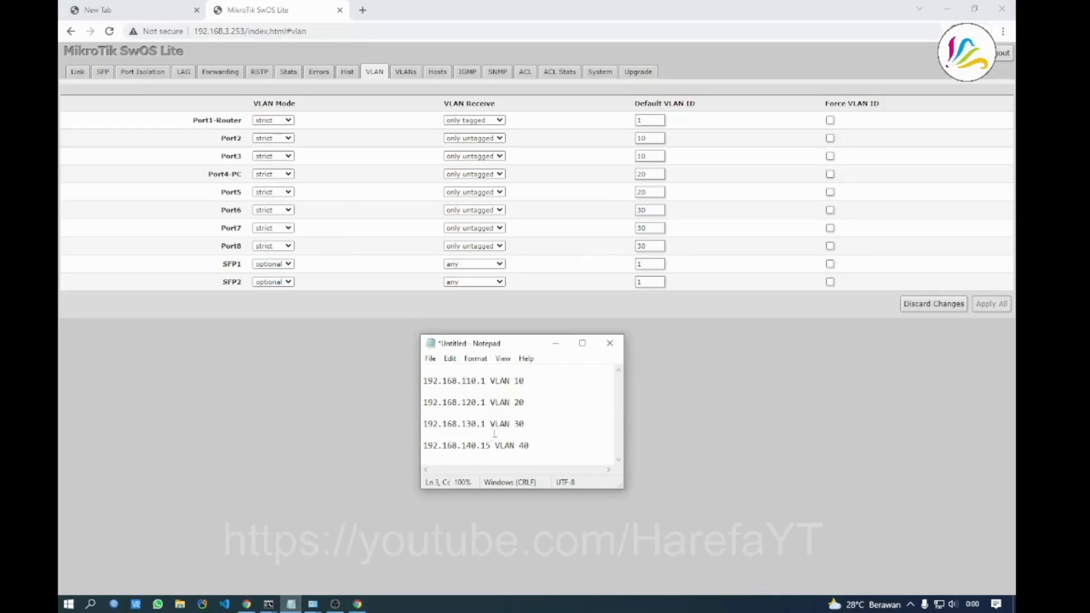
pyautogui.moveTo(526, 427); pyautogui.dragTo(420, 426)
pyautogui.click(514, 413)
pyautogui.click(386, 413)
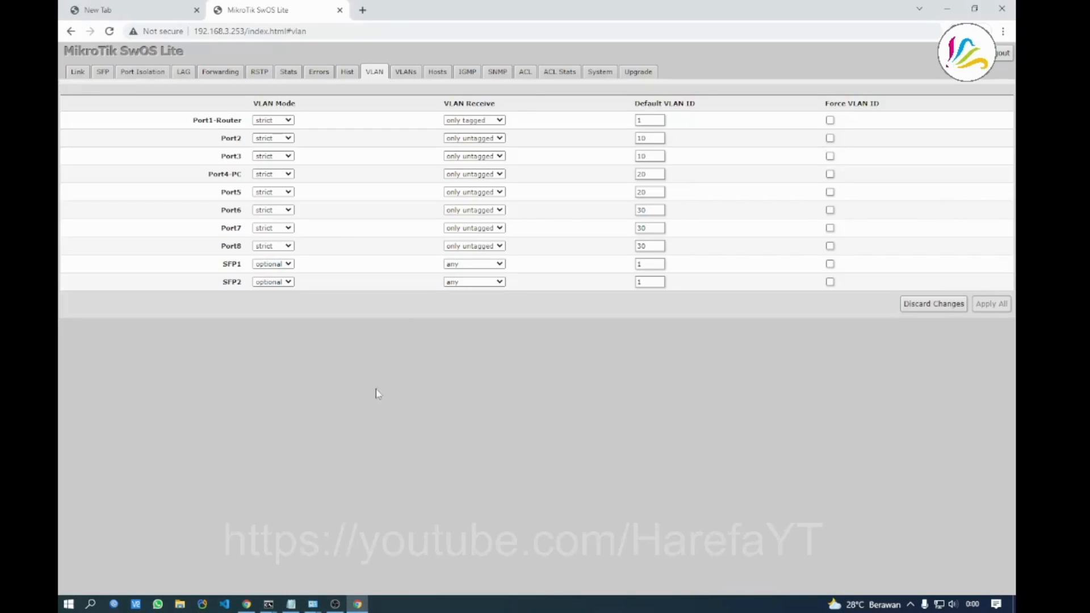
pyautogui.click(603, 70)
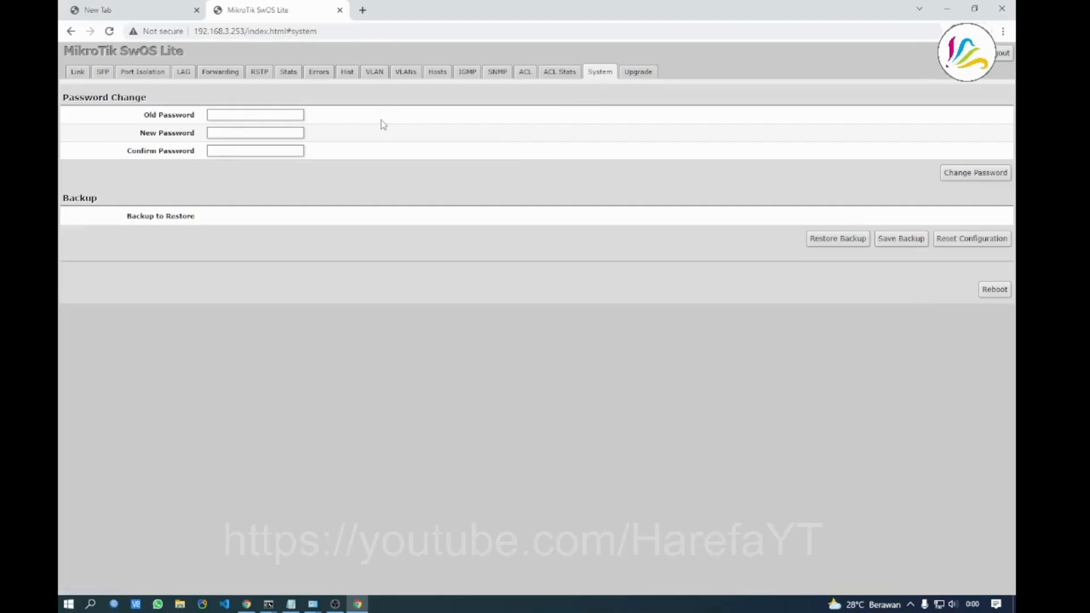
# Copy 192.168.140.15 from Notepad and paste it into a new browser tab
pyautogui.click(291, 603)
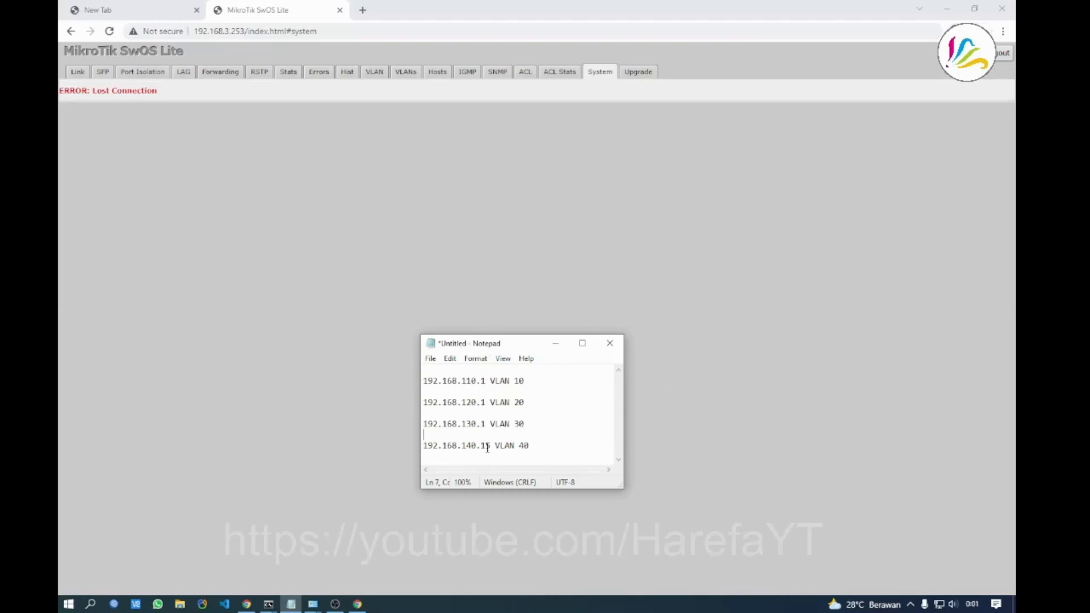
pyautogui.moveTo(490, 447); pyautogui.dragTo(421, 448)
pyautogui.hotkey('ctrl', 'c')
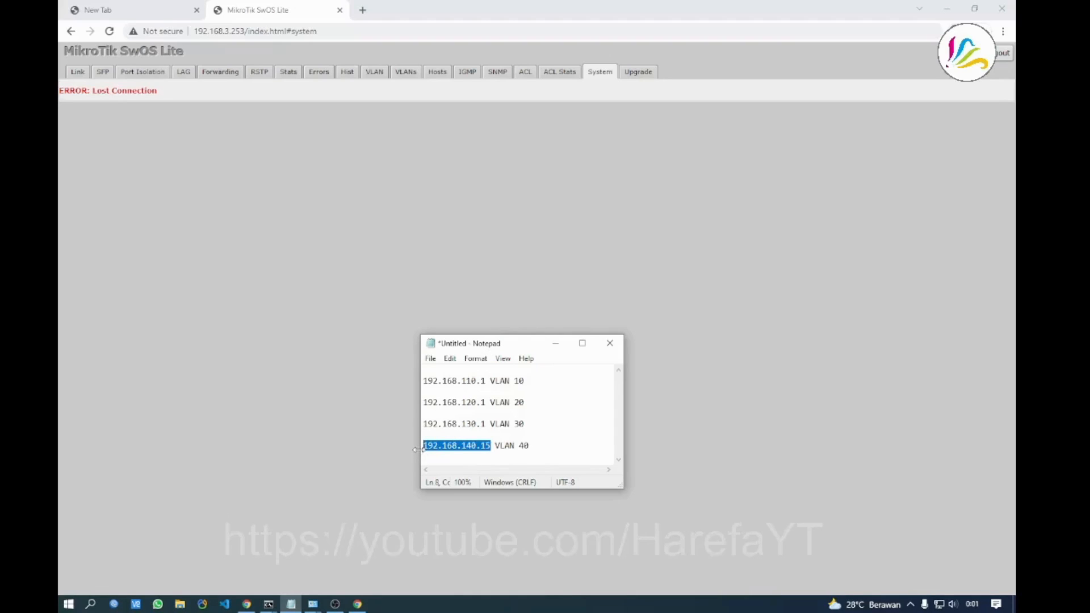
pyautogui.click(362, 11)
pyautogui.hotkey('ctrl', 'v')
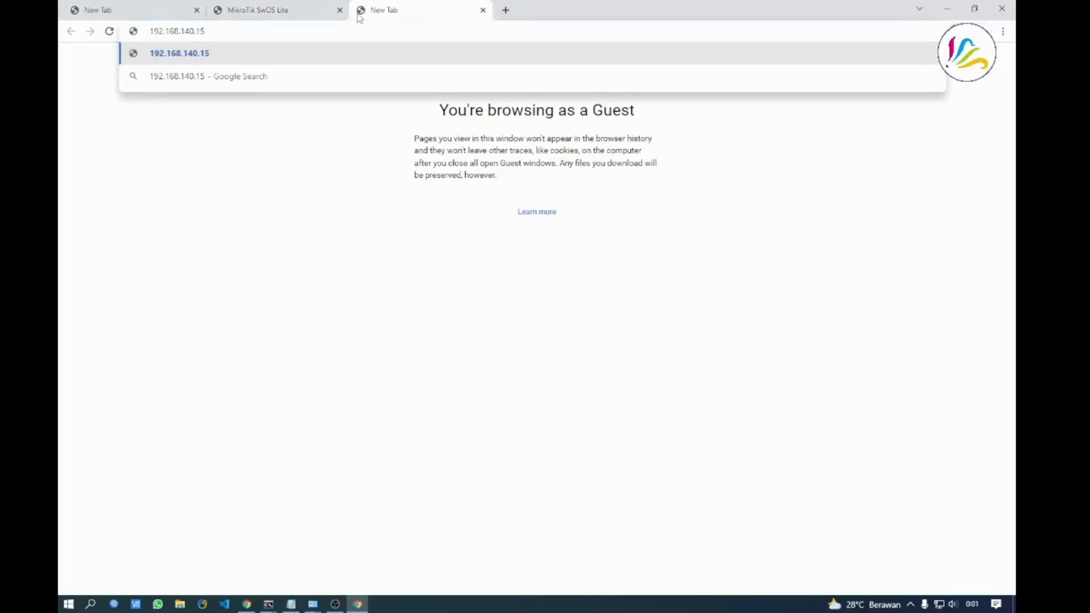
pyautogui.press('Return')
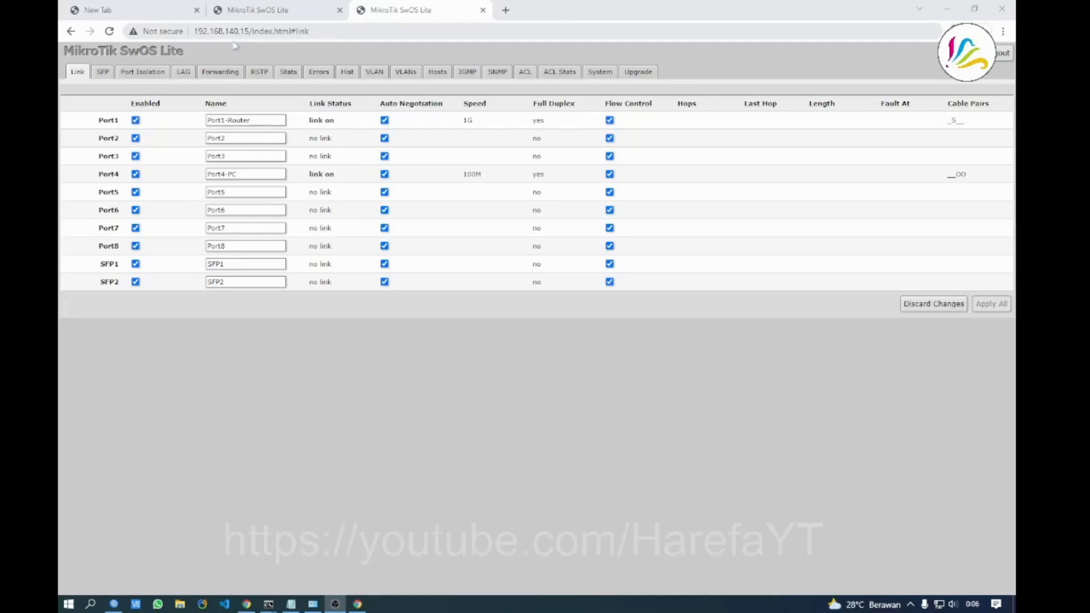
# Minimize Notepad and verify static IP 192.168.140.15 on System and VLANs 10, 20, 30, 40 listed
pyautogui.click(290, 604)
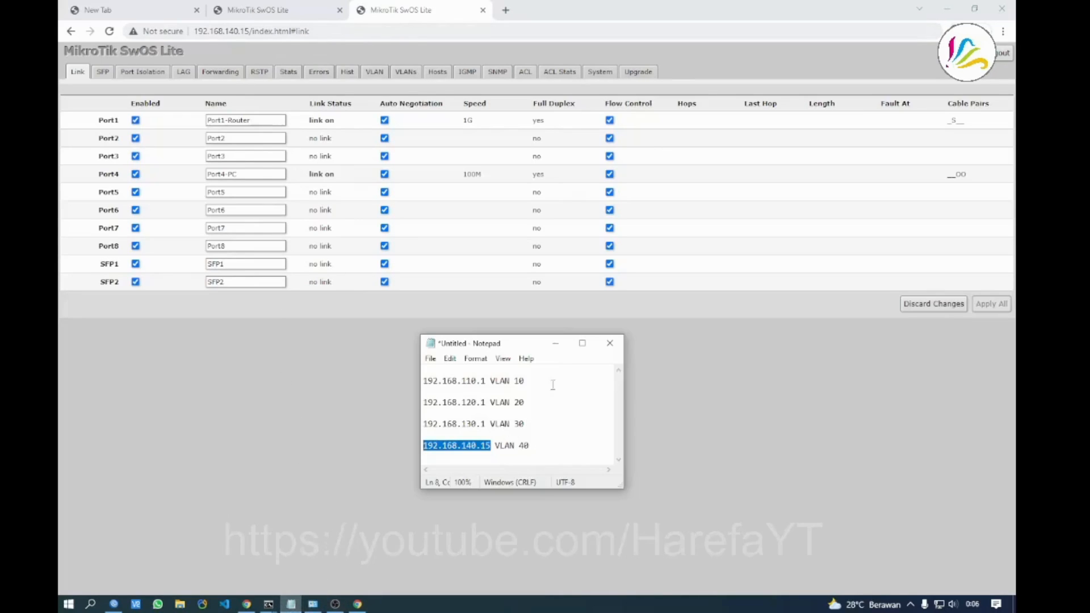
pyautogui.click(555, 343)
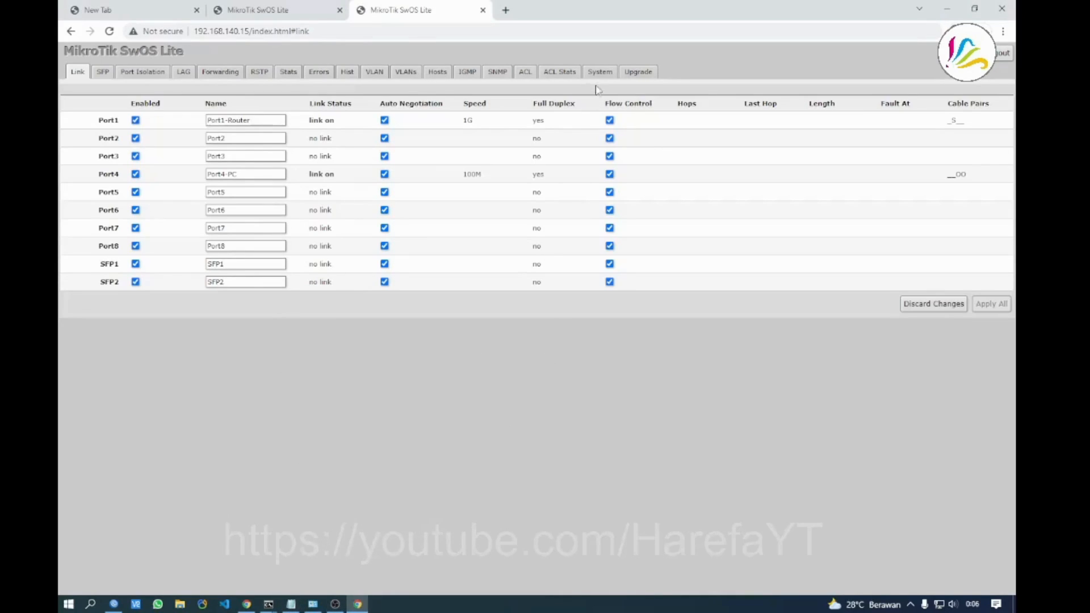
pyautogui.click(600, 71)
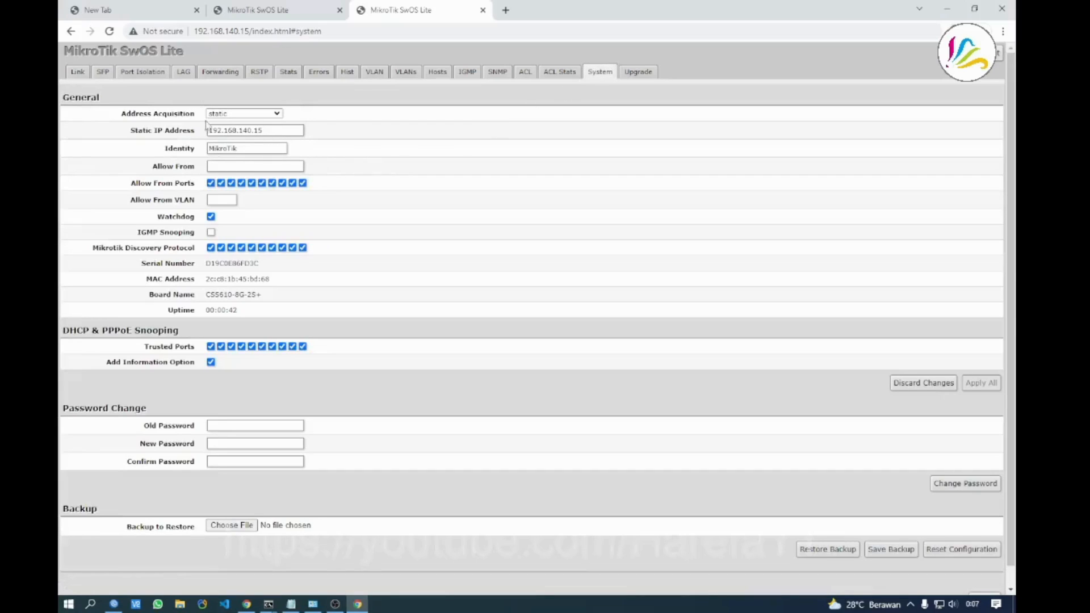
pyautogui.click(405, 71)
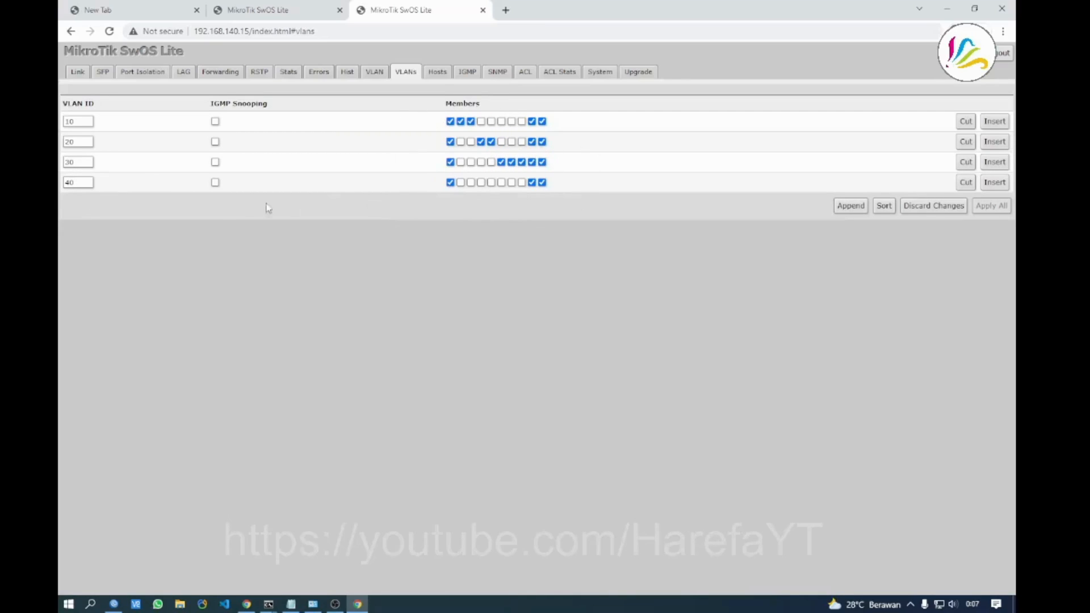
pyautogui.click(596, 73)
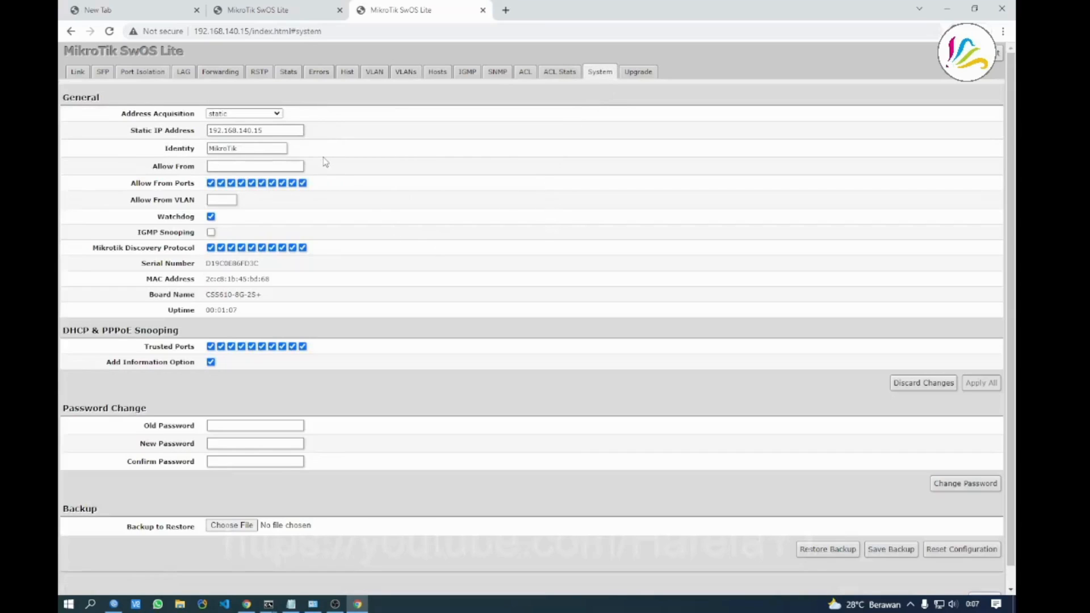
pyautogui.click(401, 75)
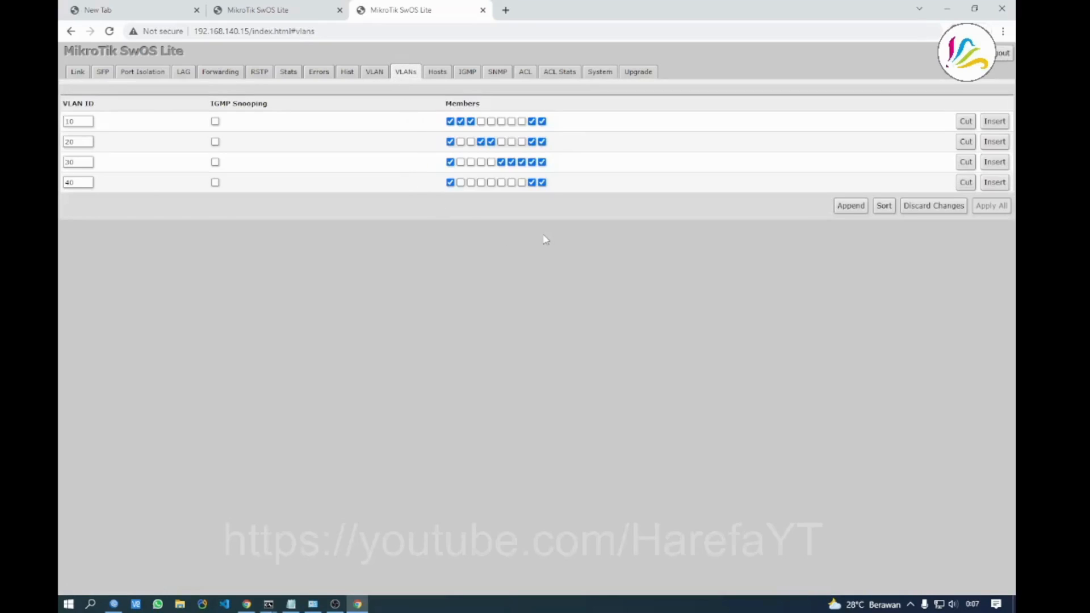
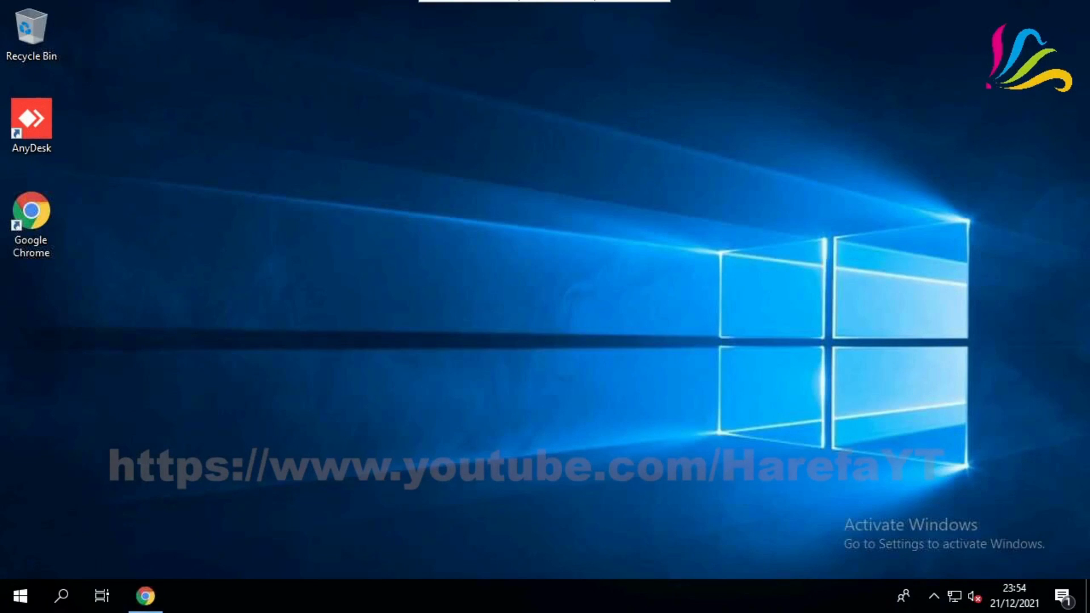
# Refresh the desktop, then search Google for 'controller unifi' from Chrome's address bar
pyautogui.rightClick(452, 185)
pyautogui.click(483, 240)
pyautogui.click(152, 596)
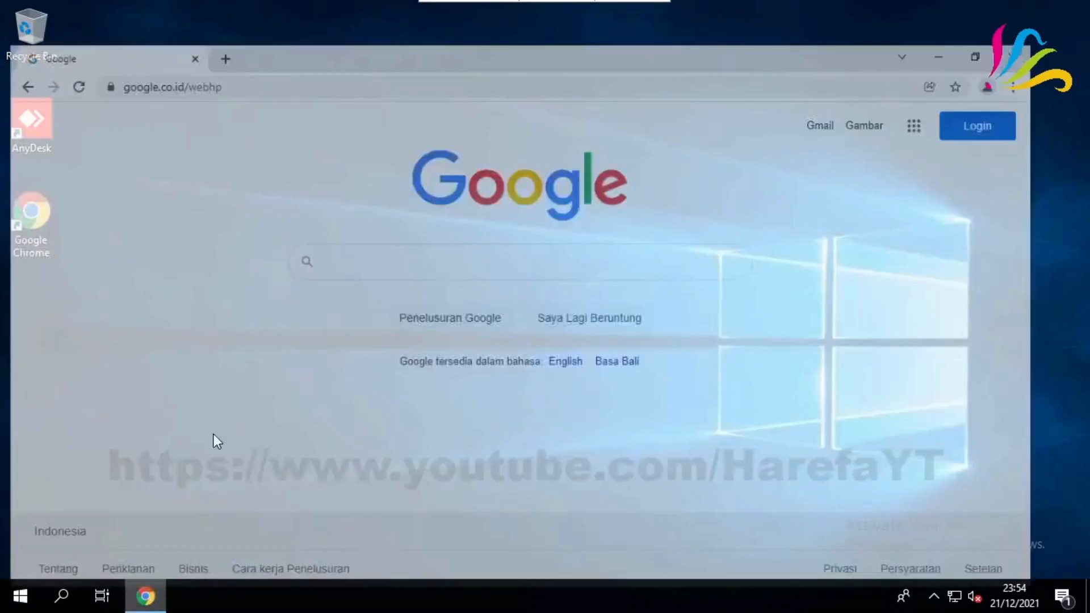
pyautogui.click(297, 46)
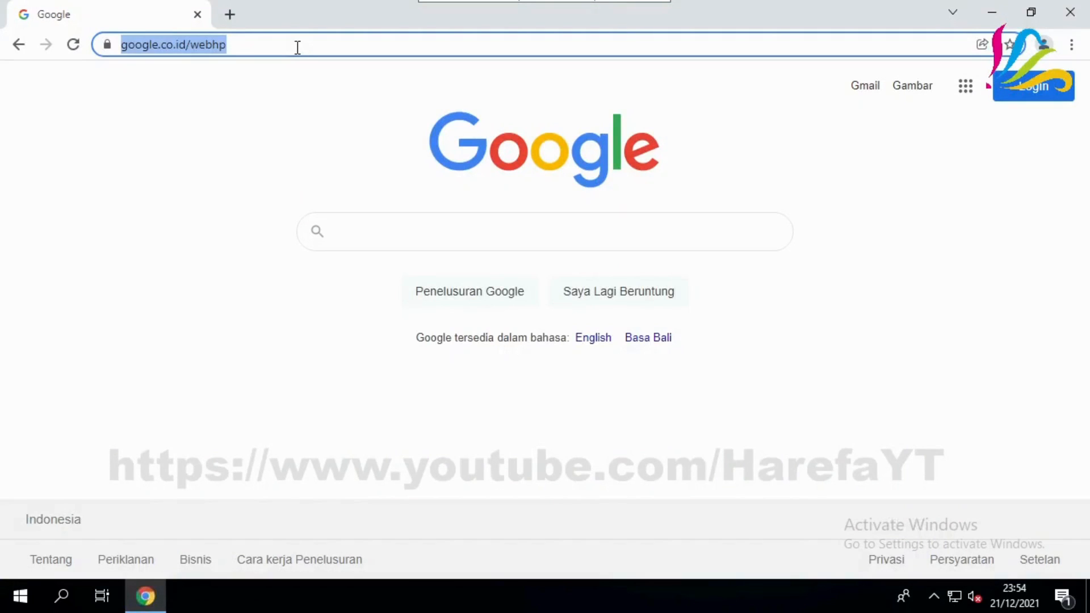
pyautogui.write('Con')
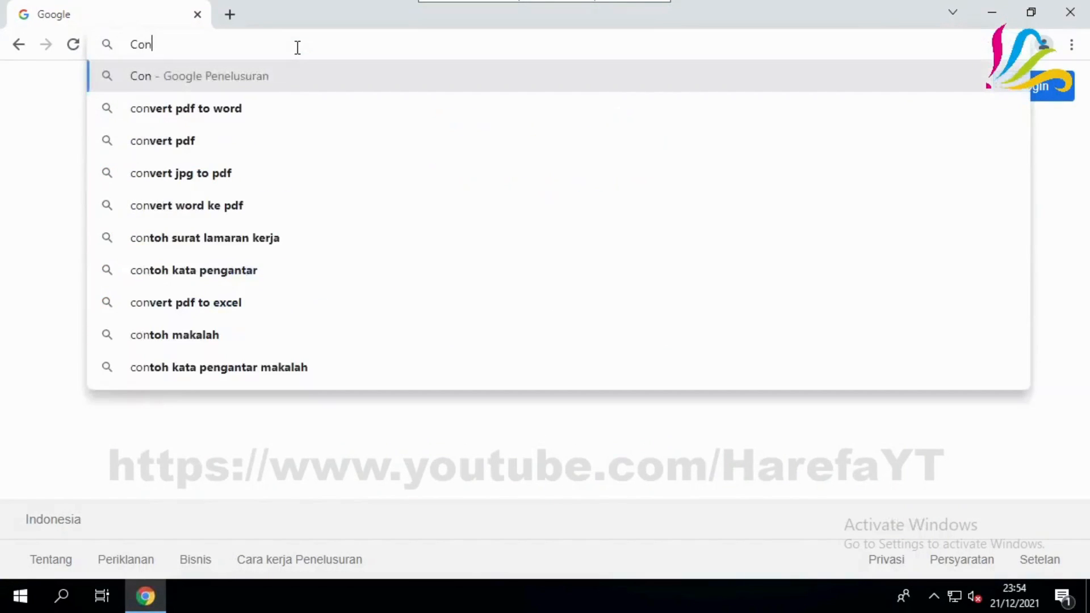
pyautogui.write('t')
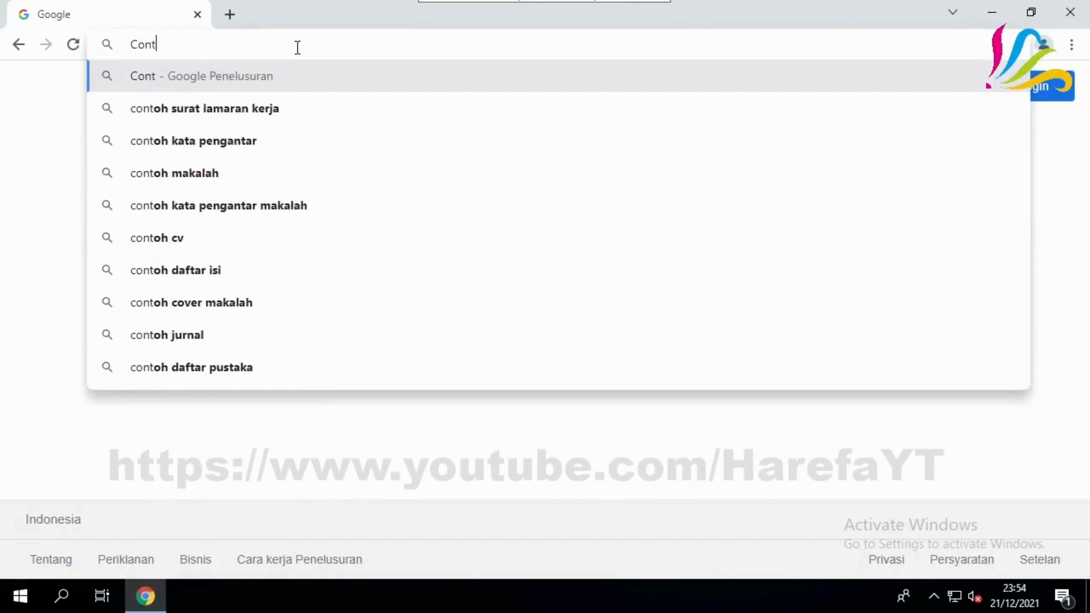
pyautogui.write('roller')
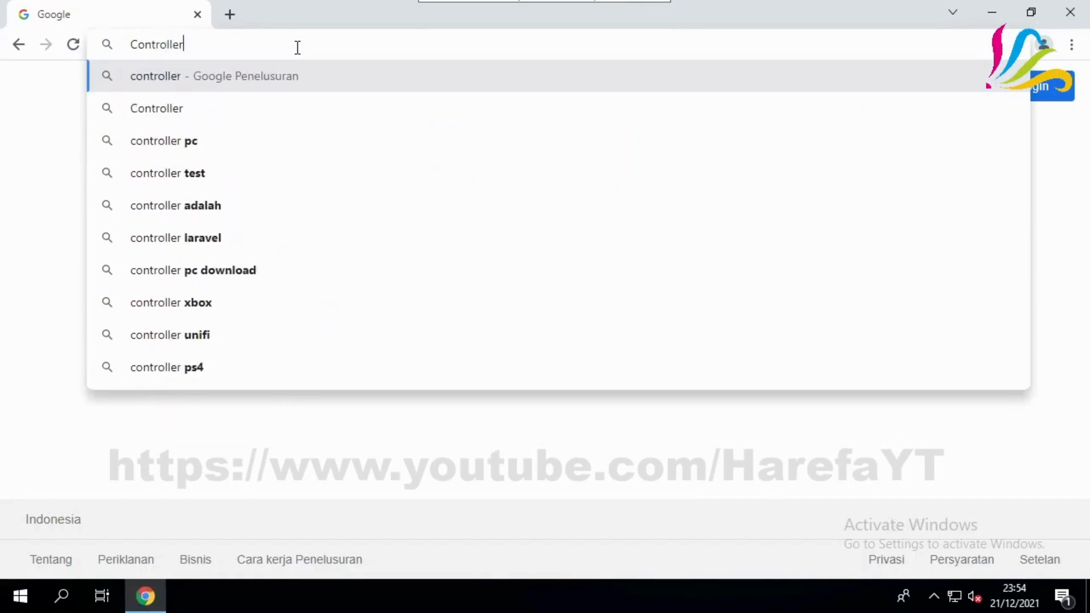
pyautogui.write(' un')
pyautogui.press('Return')
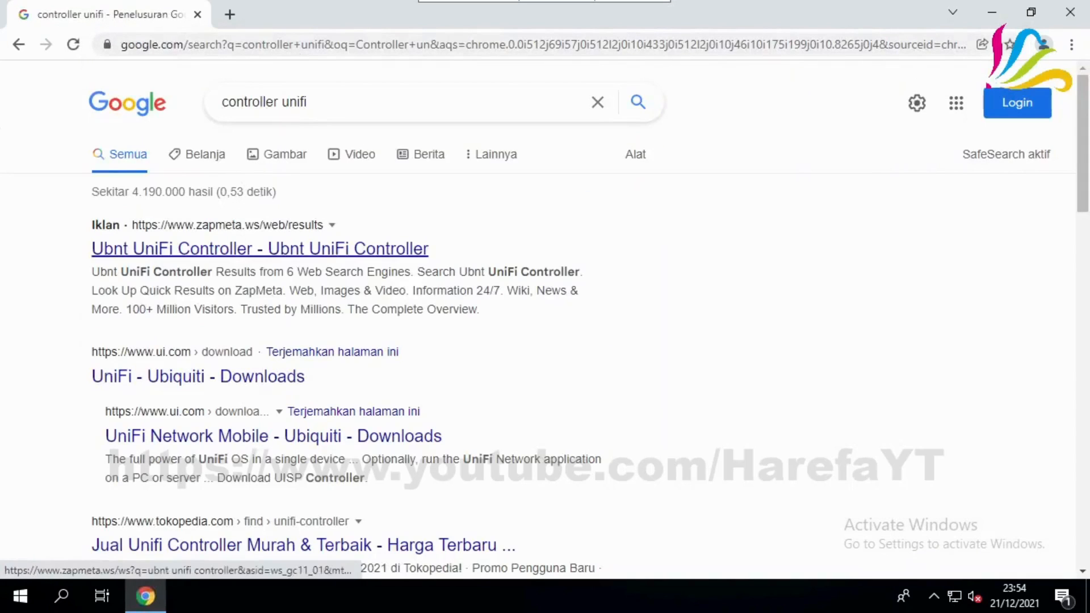
# Open the UniFi - Ubiquiti - Downloads result and dismiss the page translation offer
pyautogui.click(232, 383)
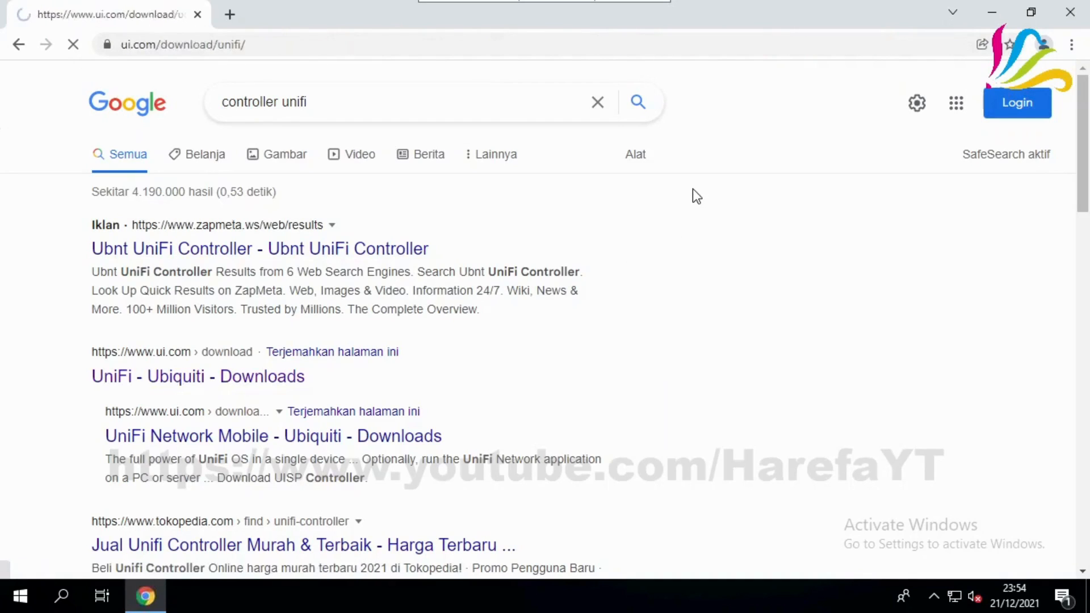
pyautogui.scroll(-3, 655, 237)
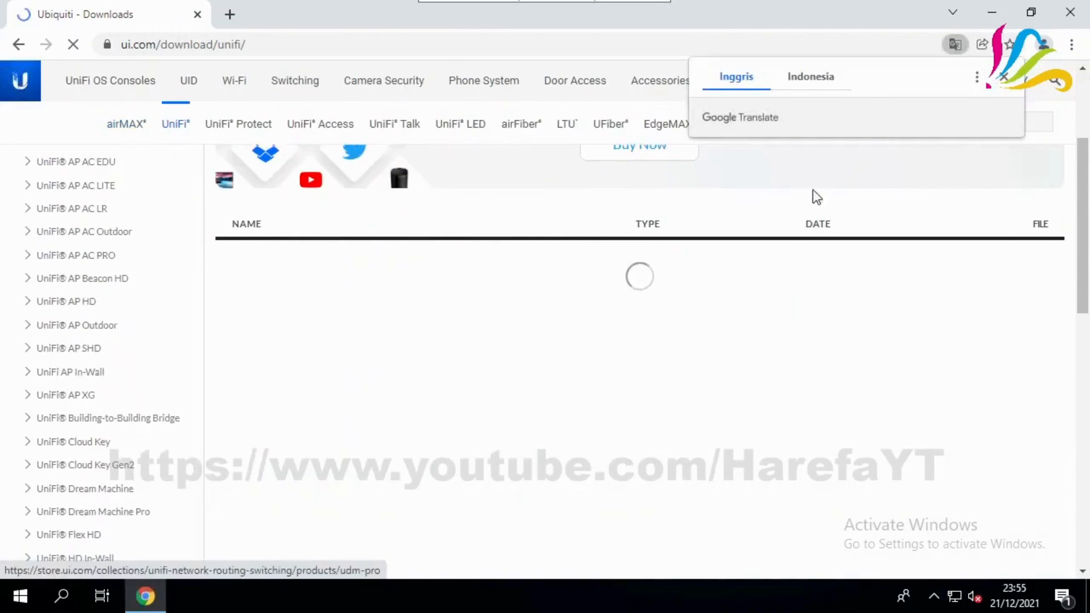
pyautogui.click(1003, 76)
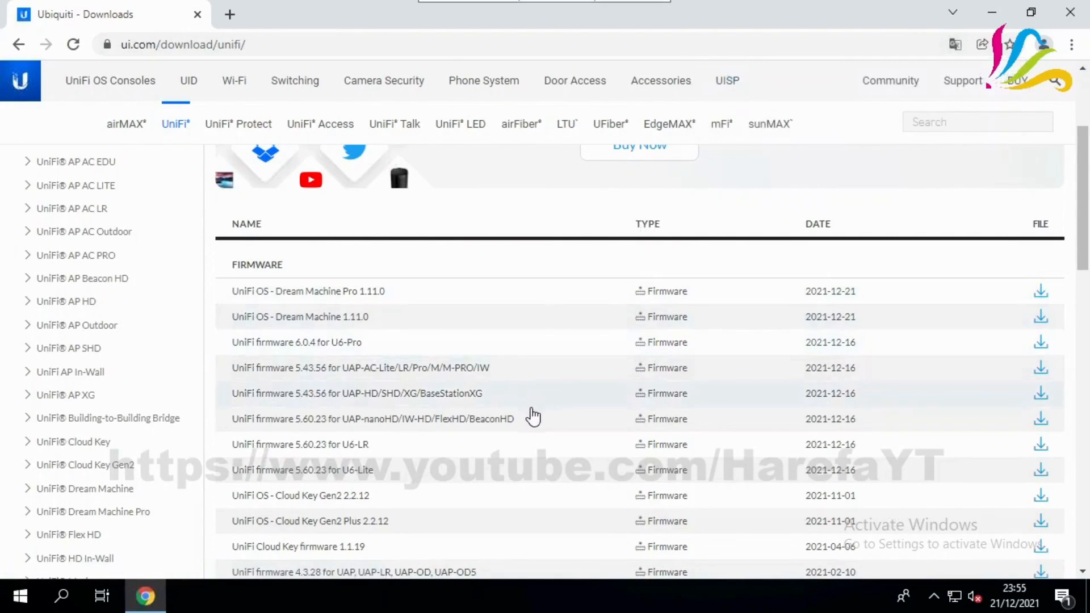
# Accept the licence and download the UniFi Network Application 6.5.55 Windows installer
pyautogui.scroll(-3, 511, 418)
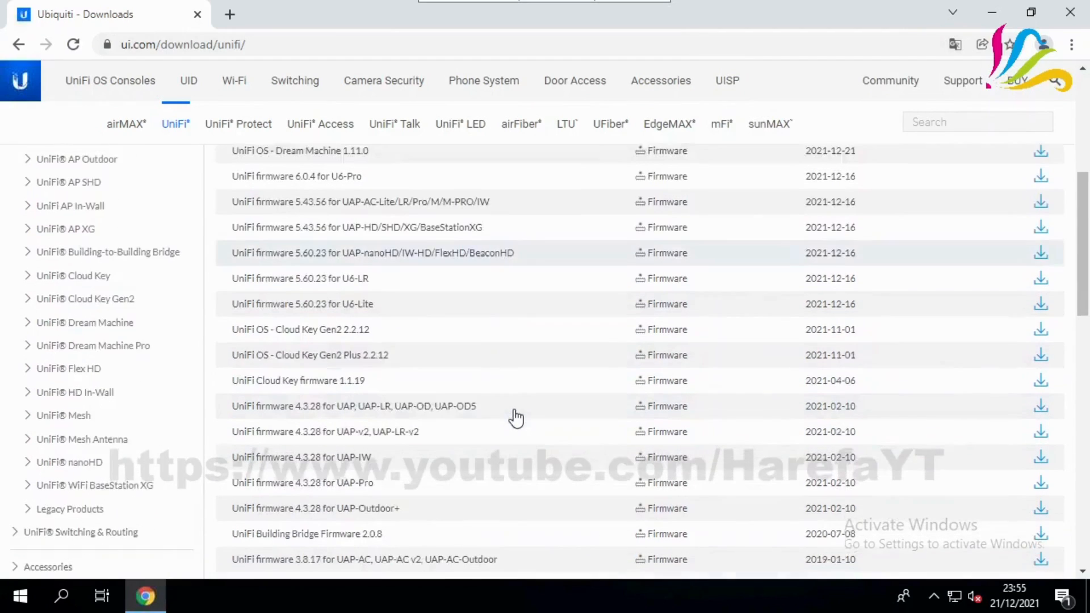
pyautogui.scroll(-5, 516, 418)
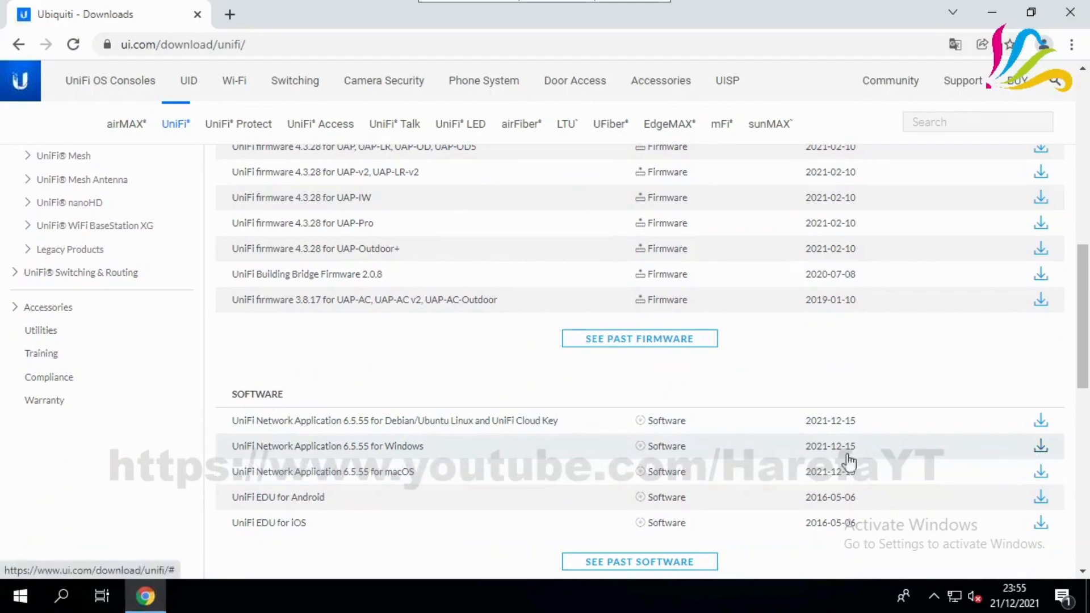
pyautogui.click(553, 454)
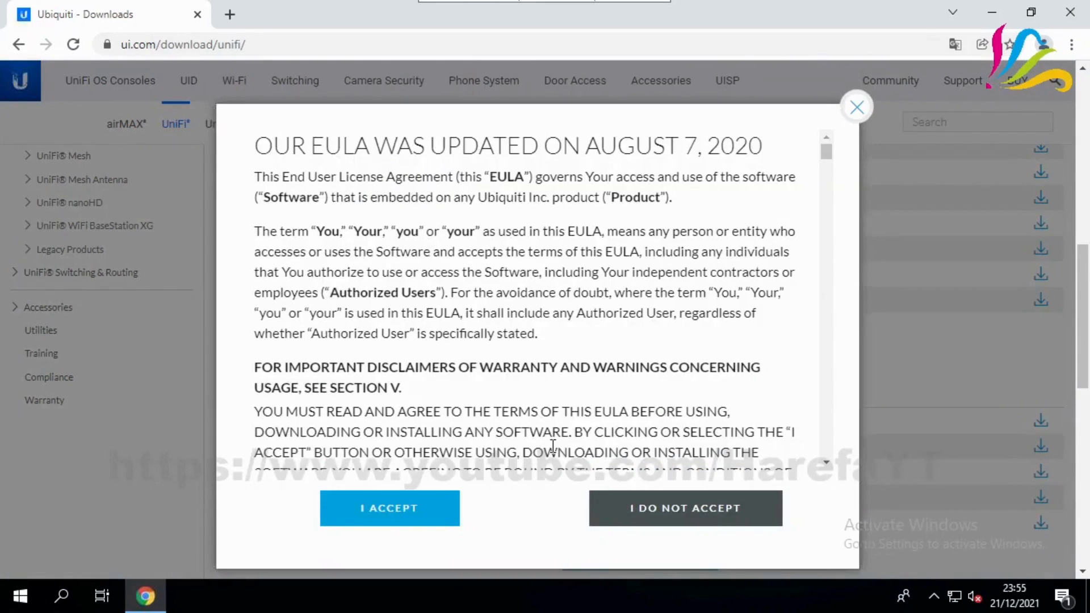
pyautogui.click(382, 511)
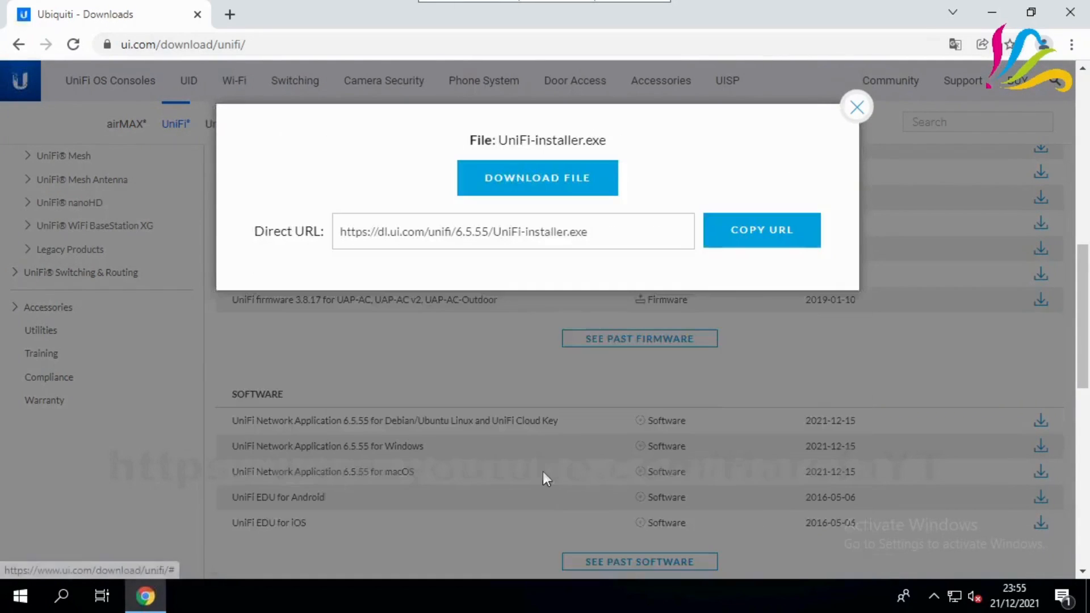
pyautogui.click(539, 191)
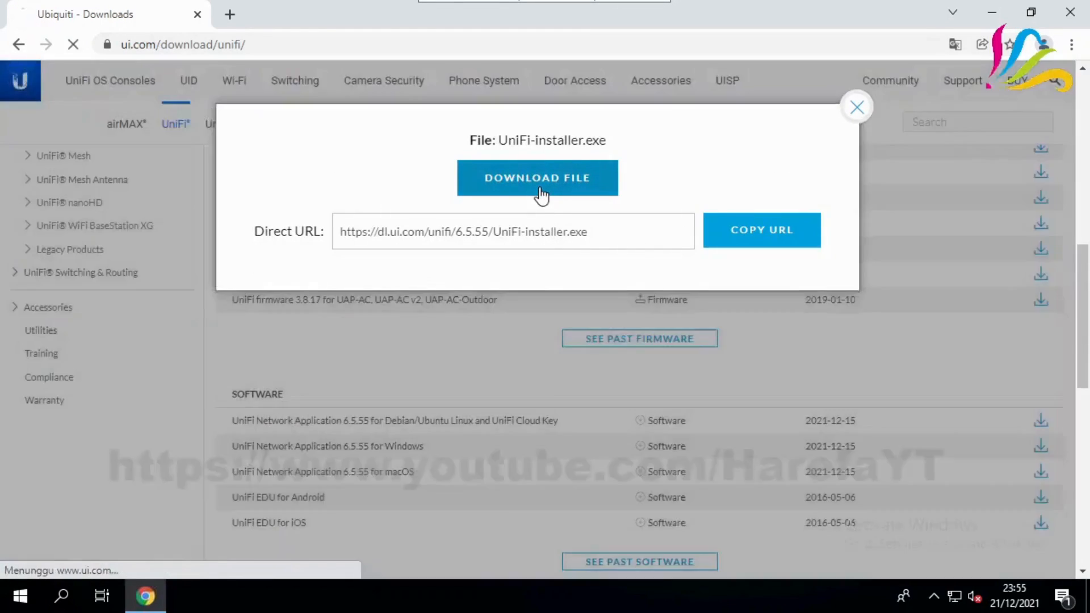
pyautogui.scroll(-1, 456, 355)
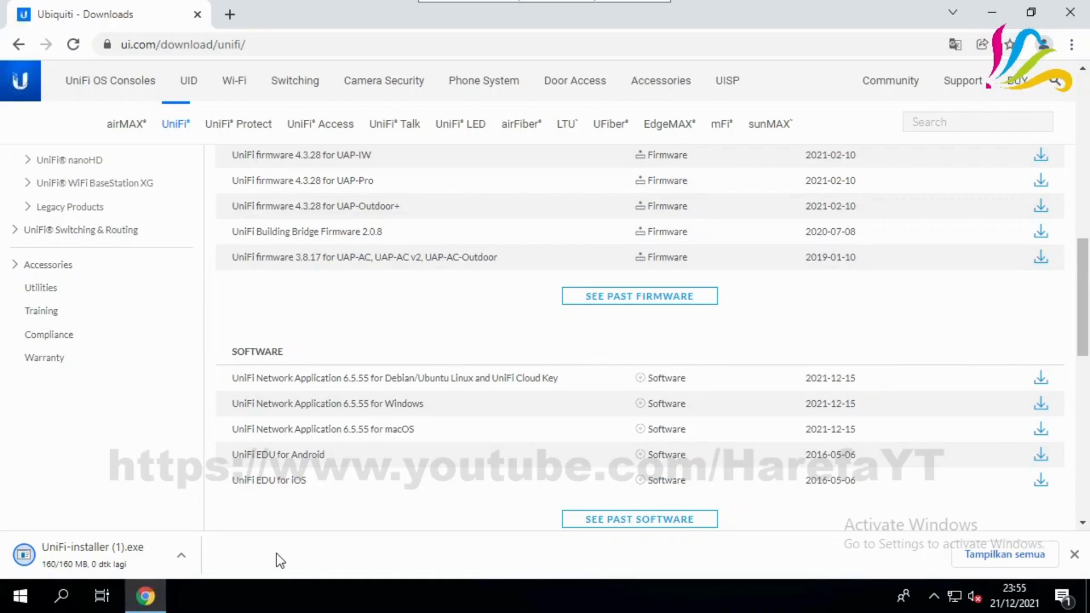
# Launch UniFi-installer (1).exe from Chrome's full downloads list, then minimize Chrome
pyautogui.moveTo(438, 2)
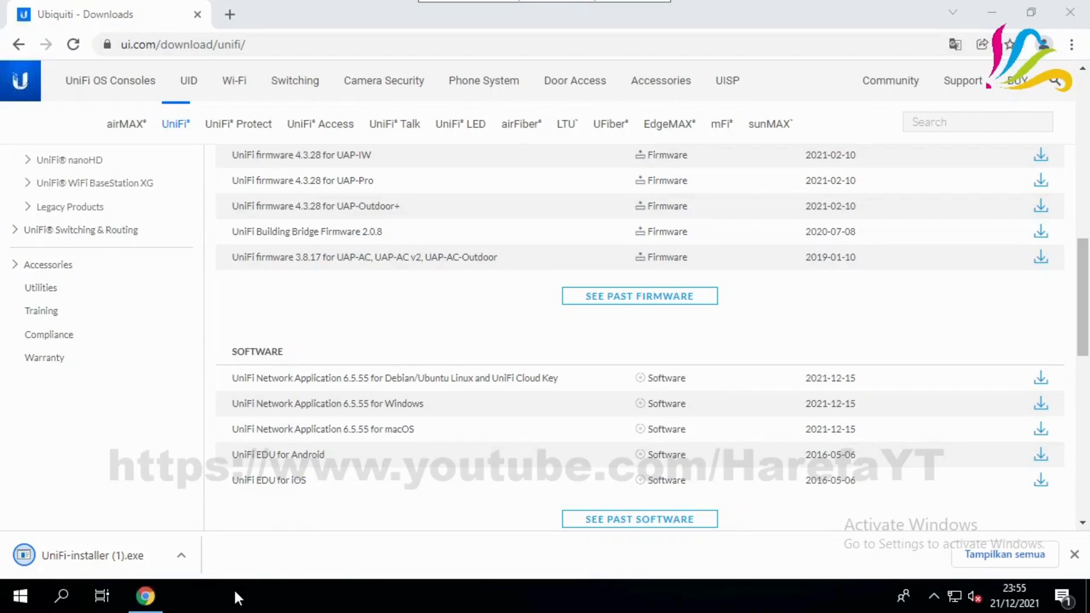
pyautogui.click(1004, 555)
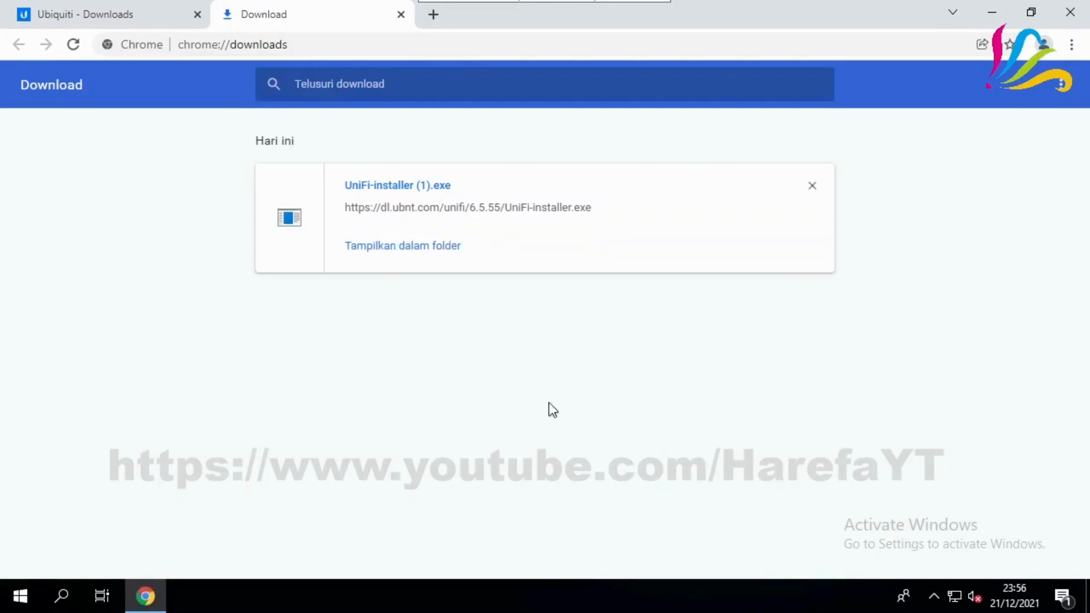
pyautogui.click(376, 187)
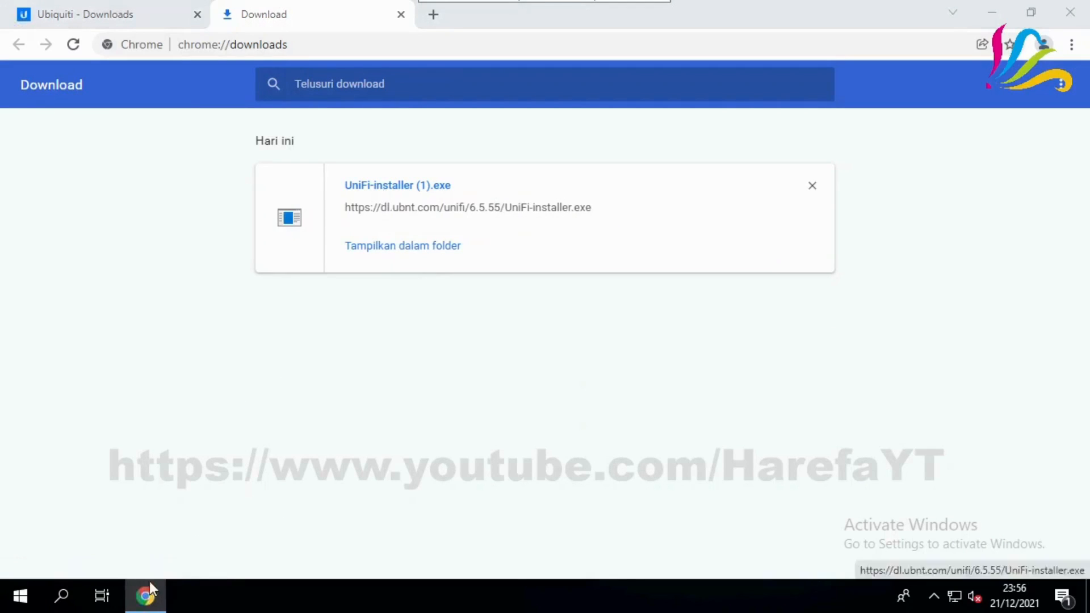
pyautogui.moveTo(151, 602)
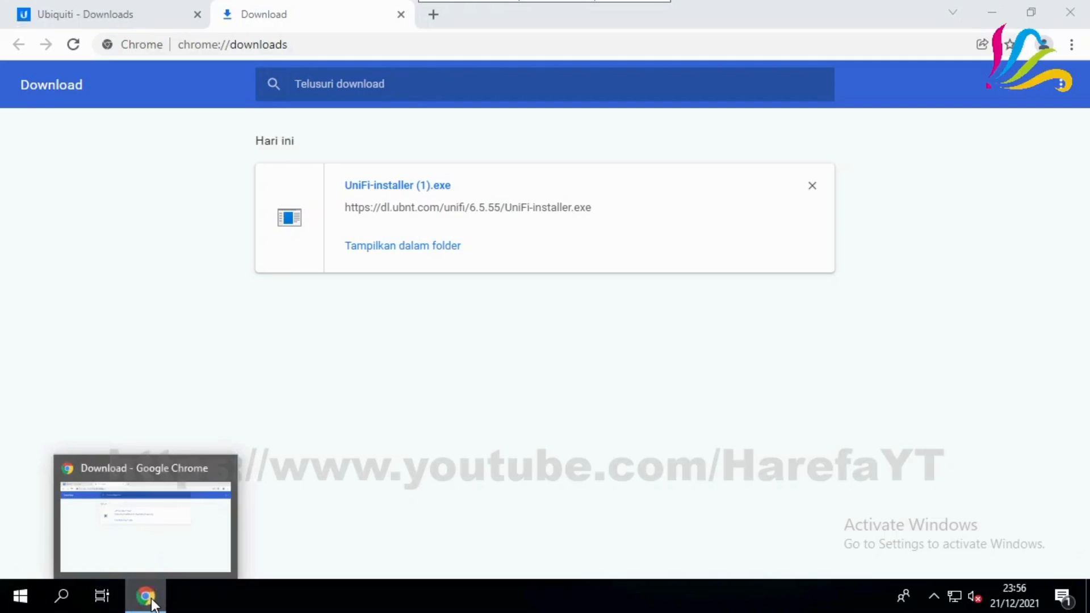
pyautogui.click(150, 601)
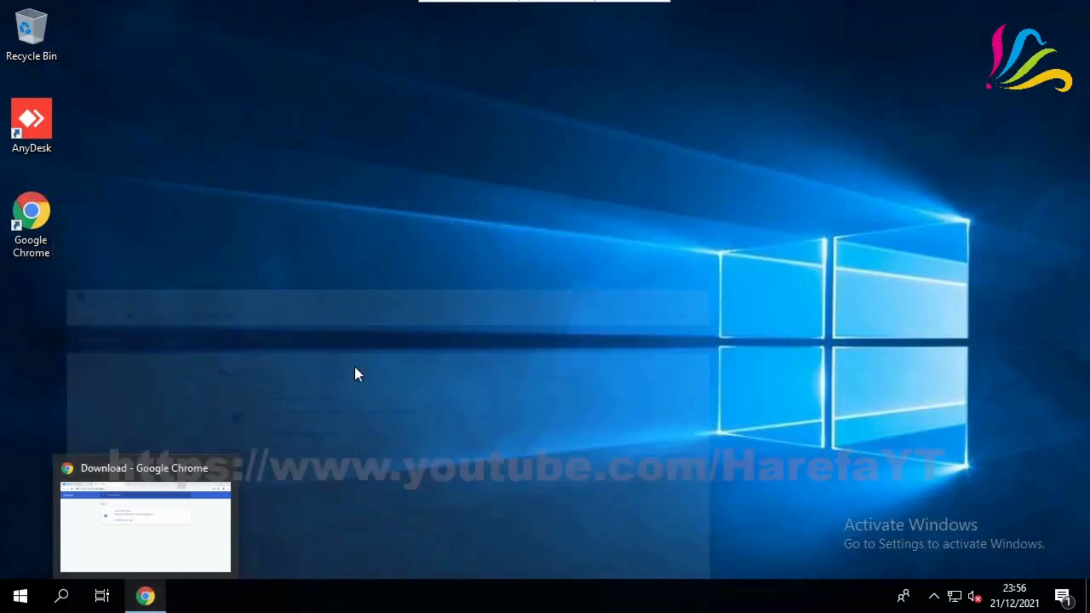
# Refresh the desktop, relaunch UniFi-installer (1).exe and allow it to run
pyautogui.rightClick(384, 250)
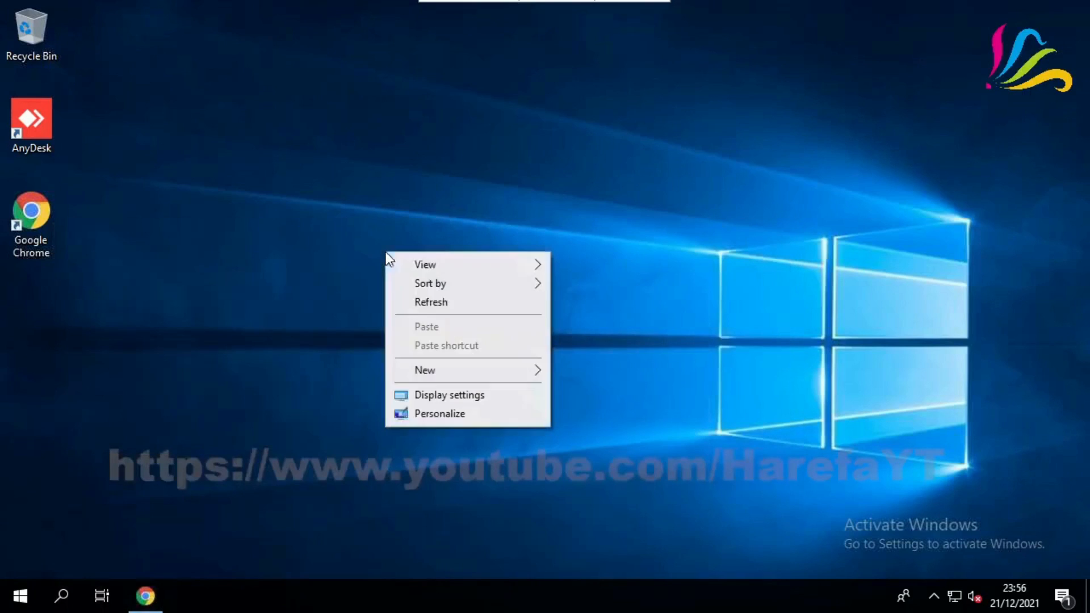
pyautogui.click(410, 301)
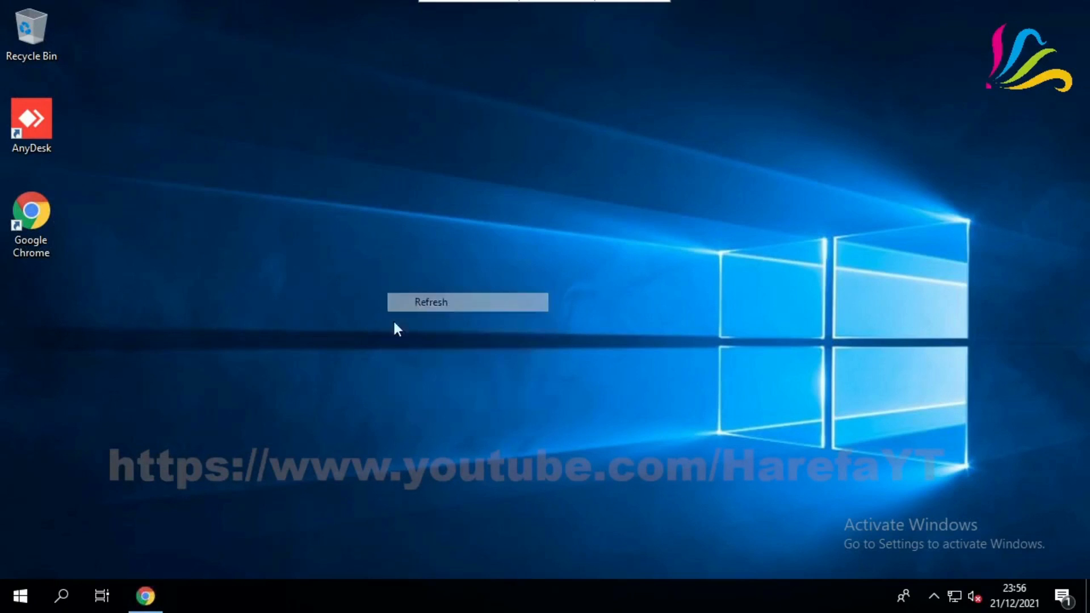
pyautogui.click(148, 599)
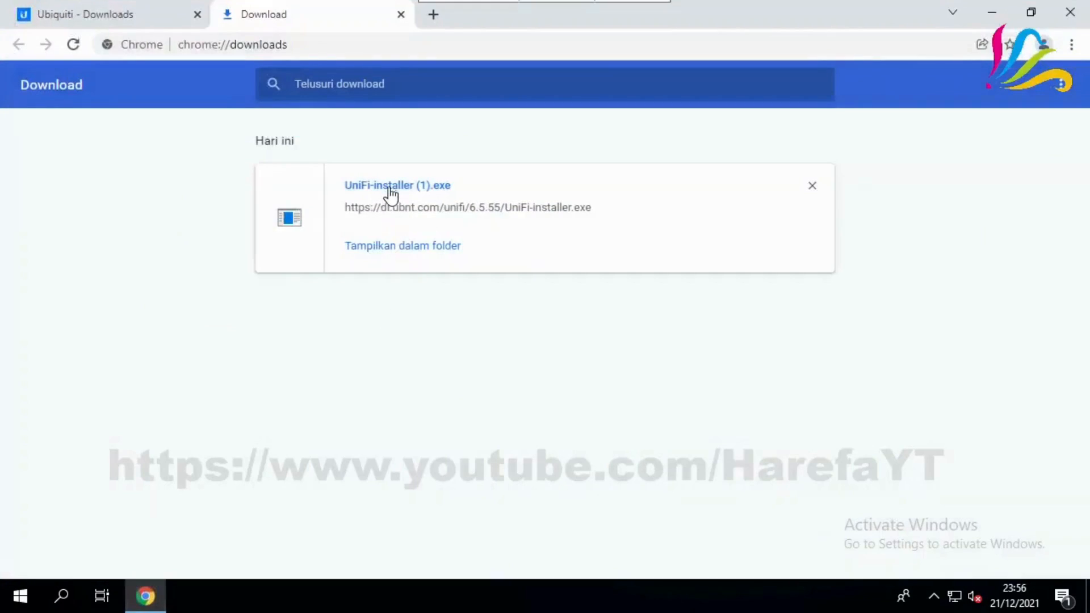
pyautogui.click(397, 191)
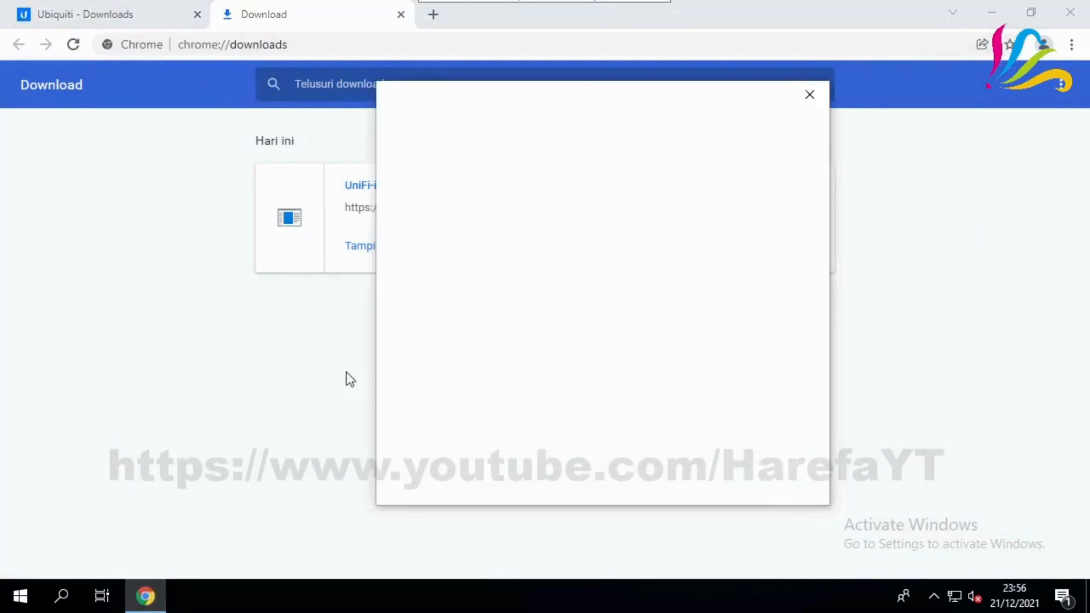
pyautogui.click(679, 476)
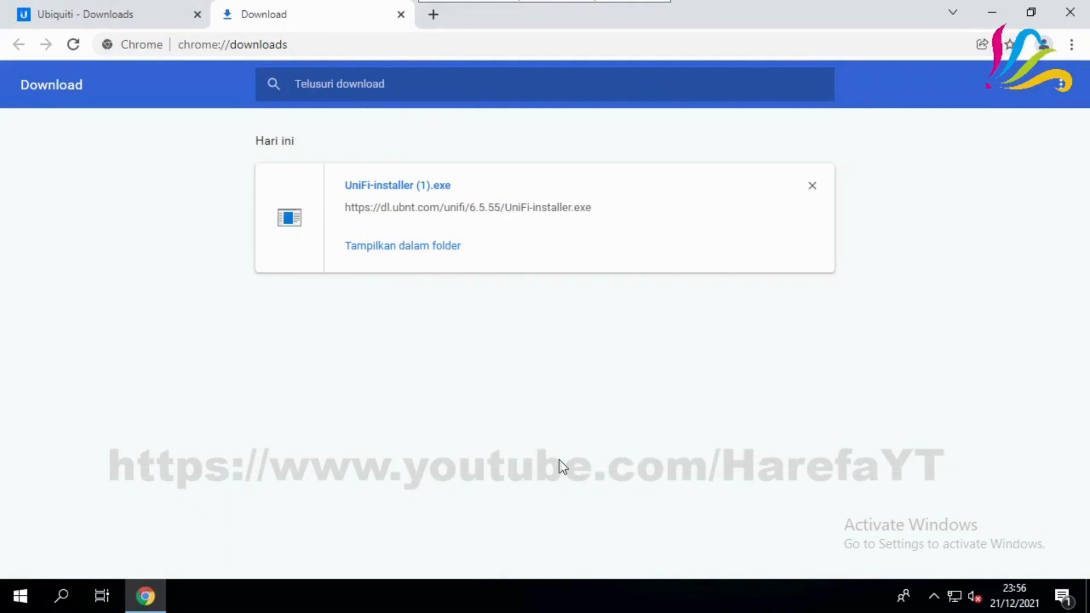
pyautogui.click(146, 597)
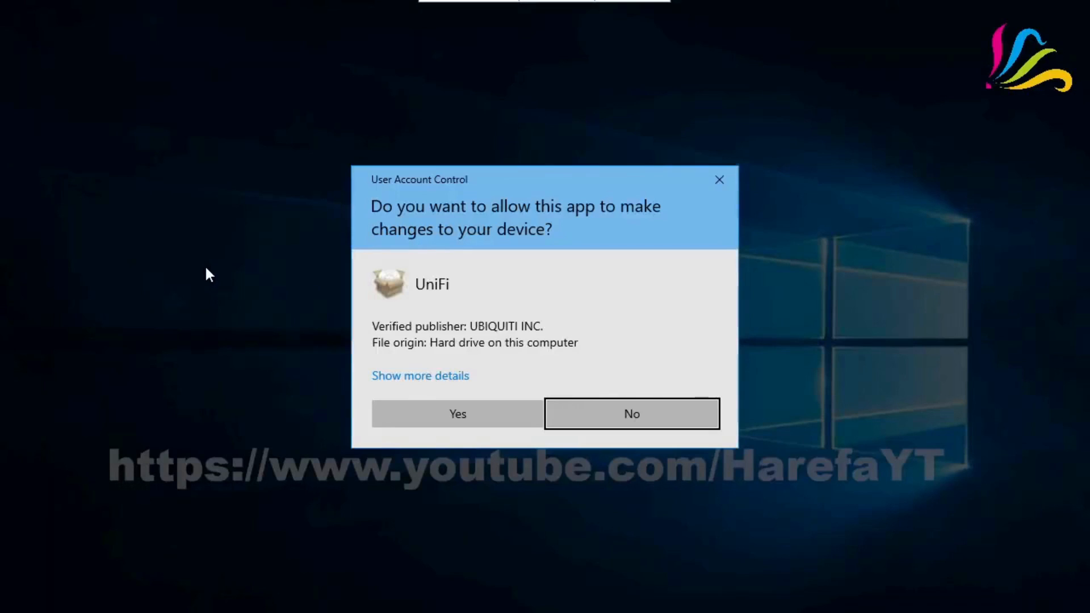
# Approve the User Account Control prompt and install the UniFi Network application
pyautogui.click(466, 417)
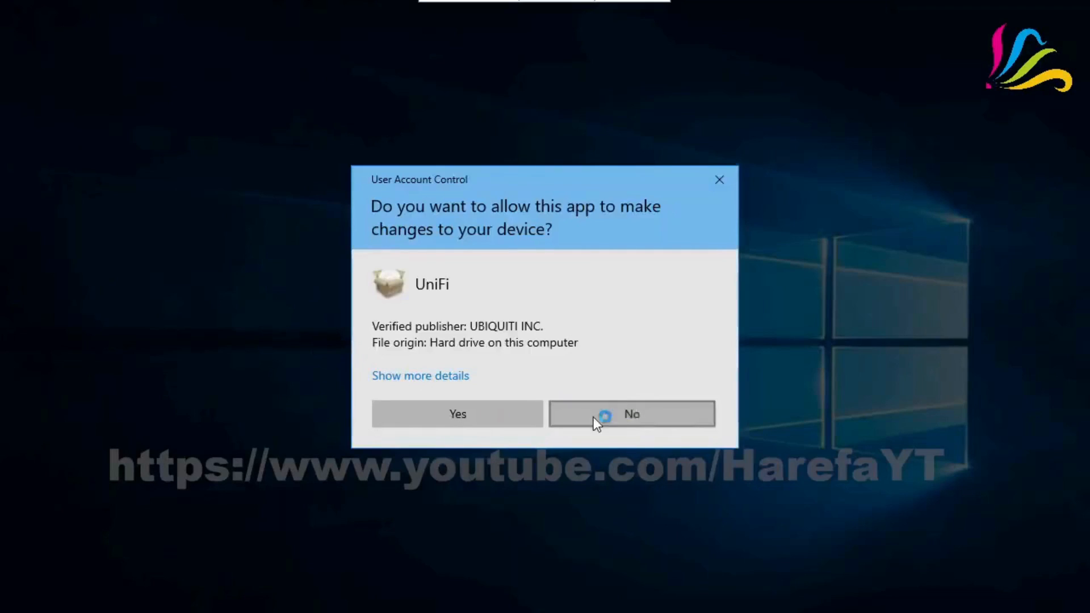
pyautogui.click(596, 420)
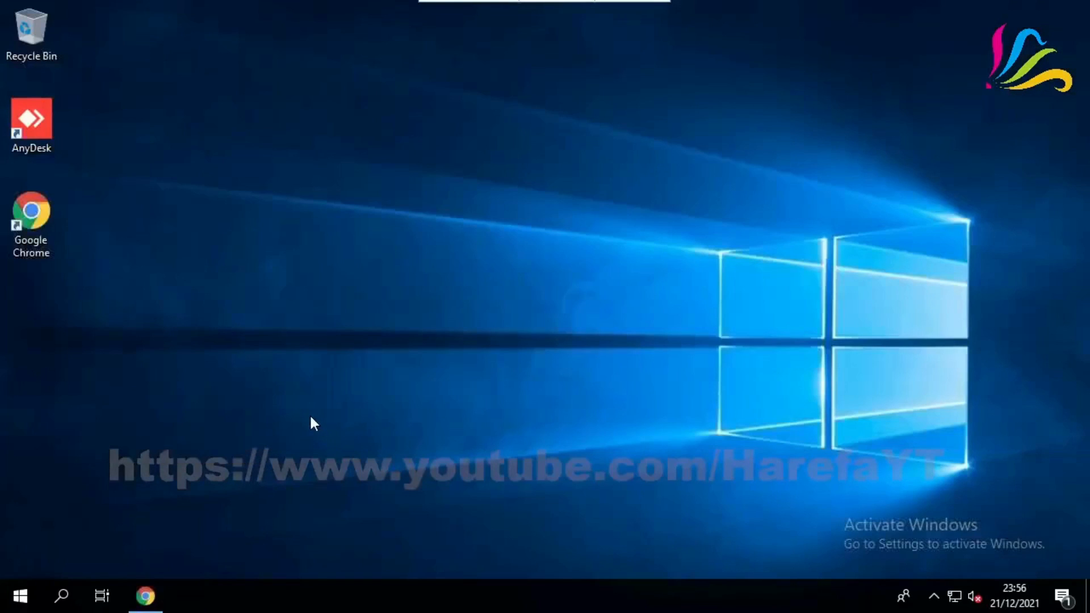
pyautogui.click(647, 440)
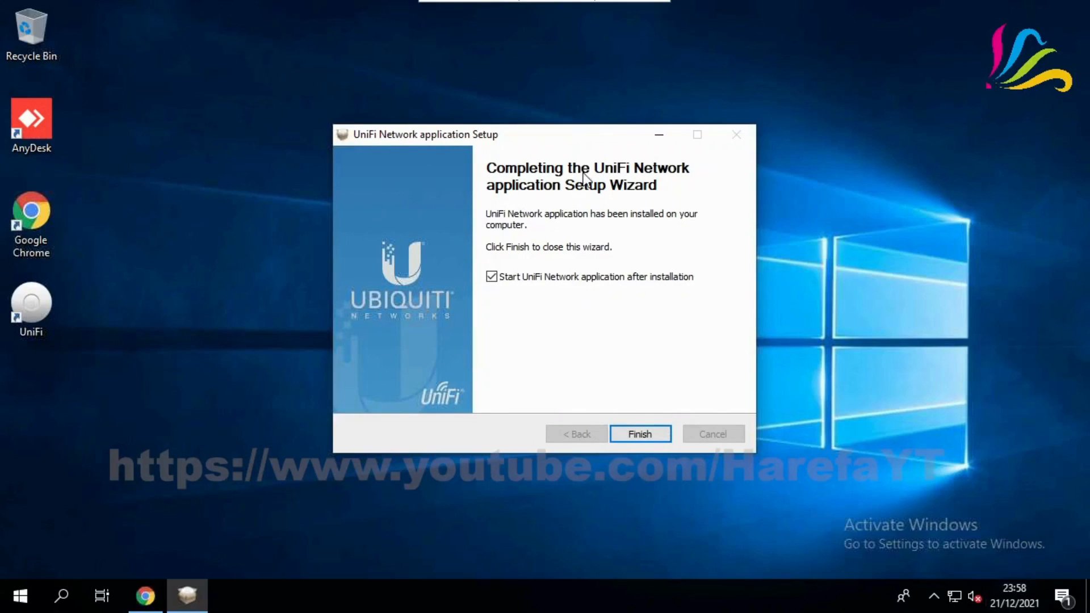
# Finish the setup wizard with the application set to start after installation
pyautogui.click(638, 434)
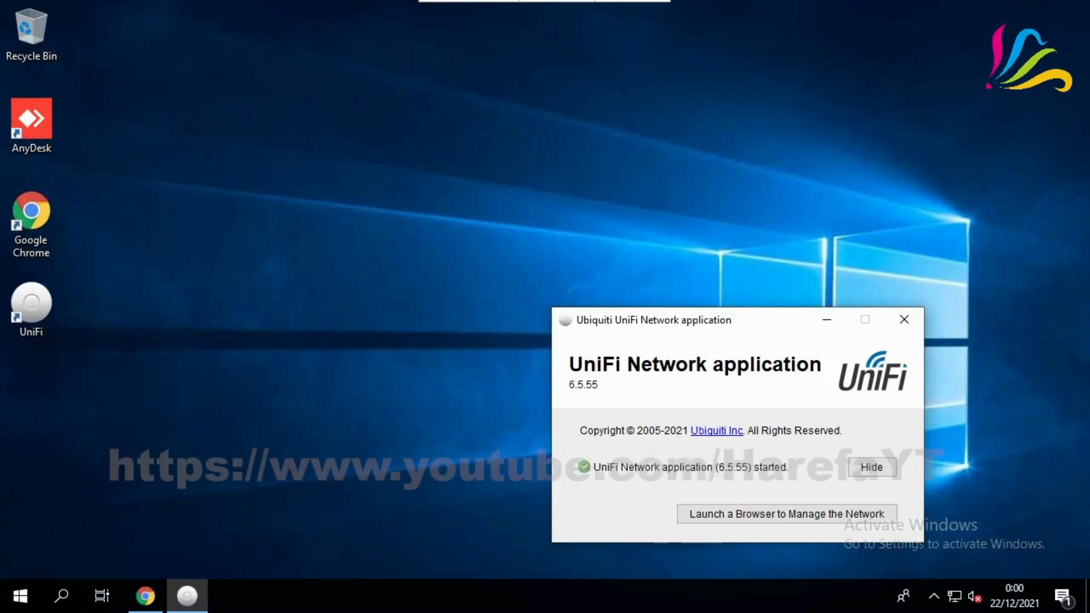
# Open browser management and proceed past the localhost:8443 privacy warning
pyautogui.click(729, 519)
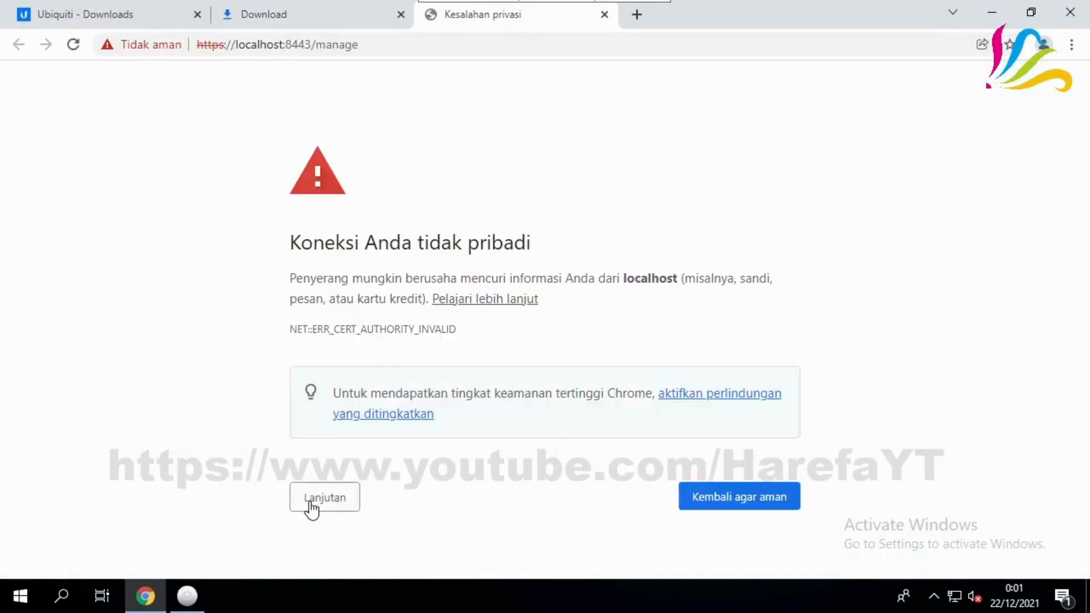
pyautogui.click(311, 507)
pyautogui.scroll(-2, 452, 510)
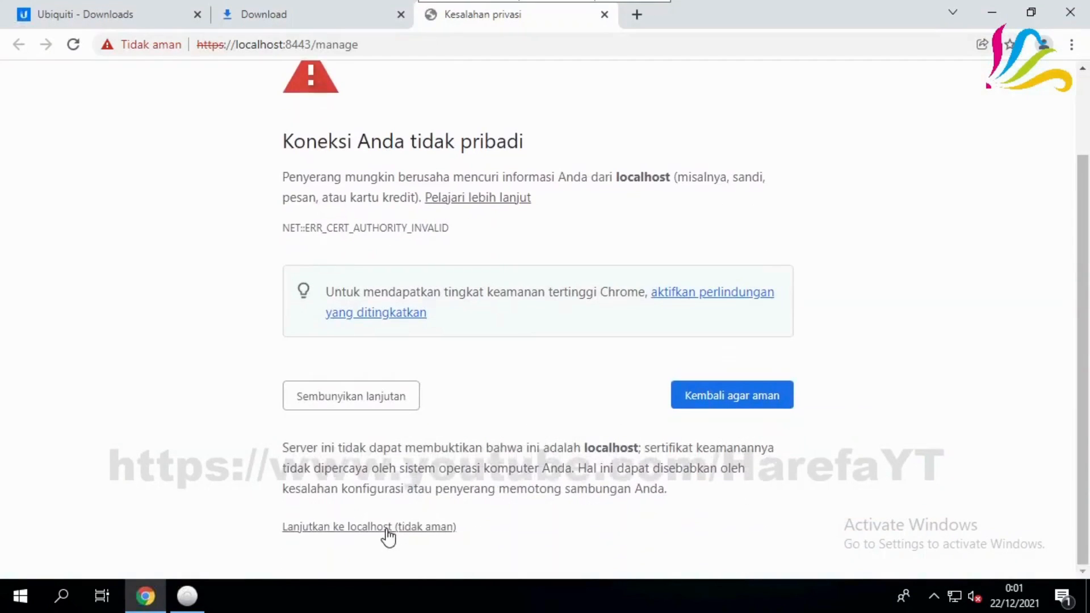
pyautogui.click(386, 531)
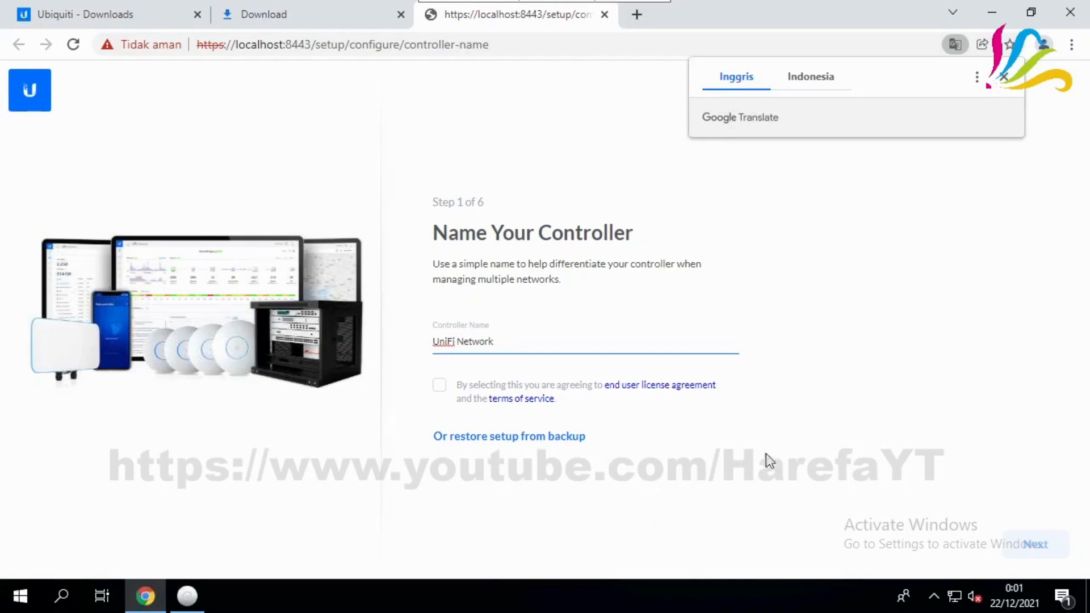
# Dismiss the Google Translate offer on the controller setup page
pyautogui.click(1003, 77)
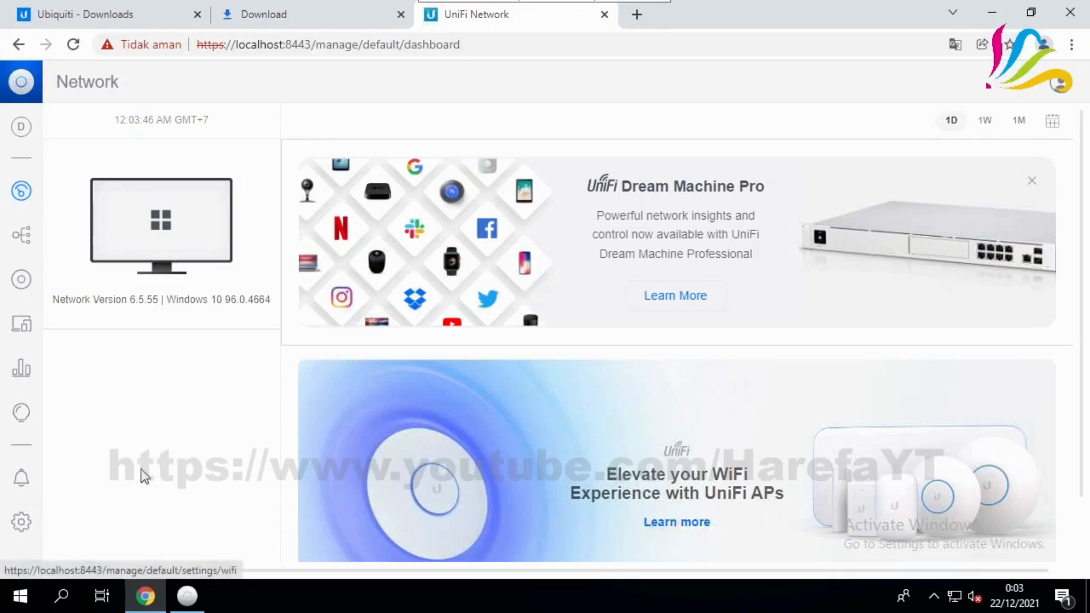
# Open the UniFi Devices page from the left sidebar to find the US-8 switch
pyautogui.click(23, 284)
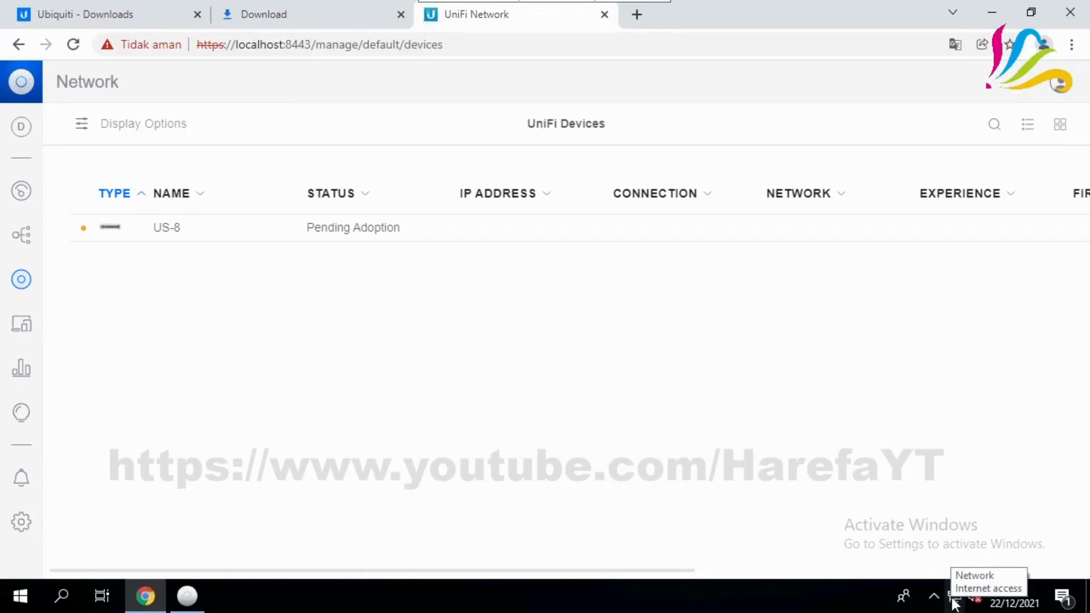
pyautogui.click(760, 607)
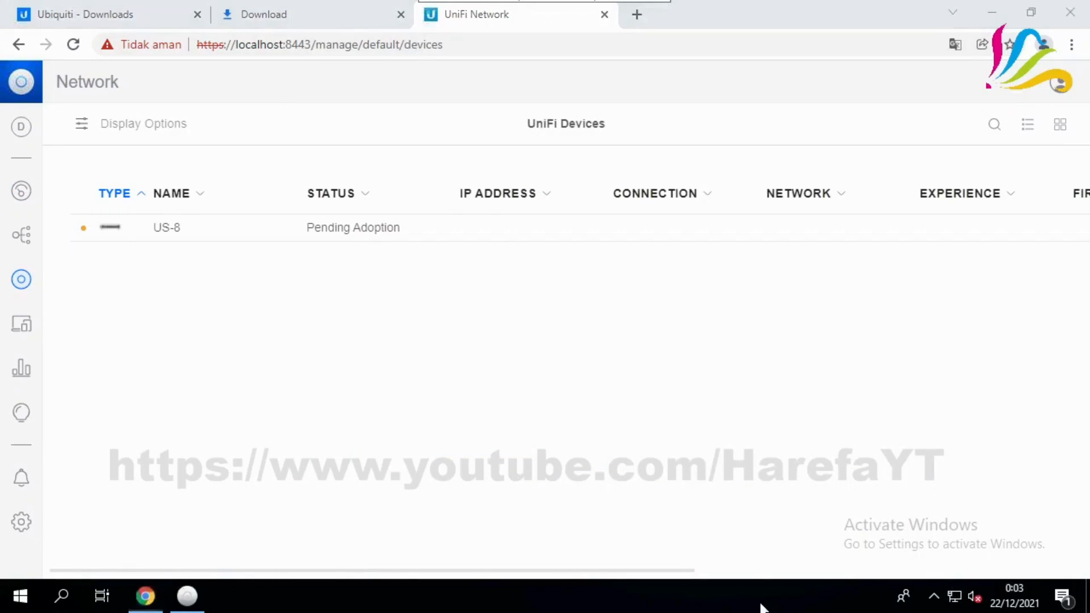
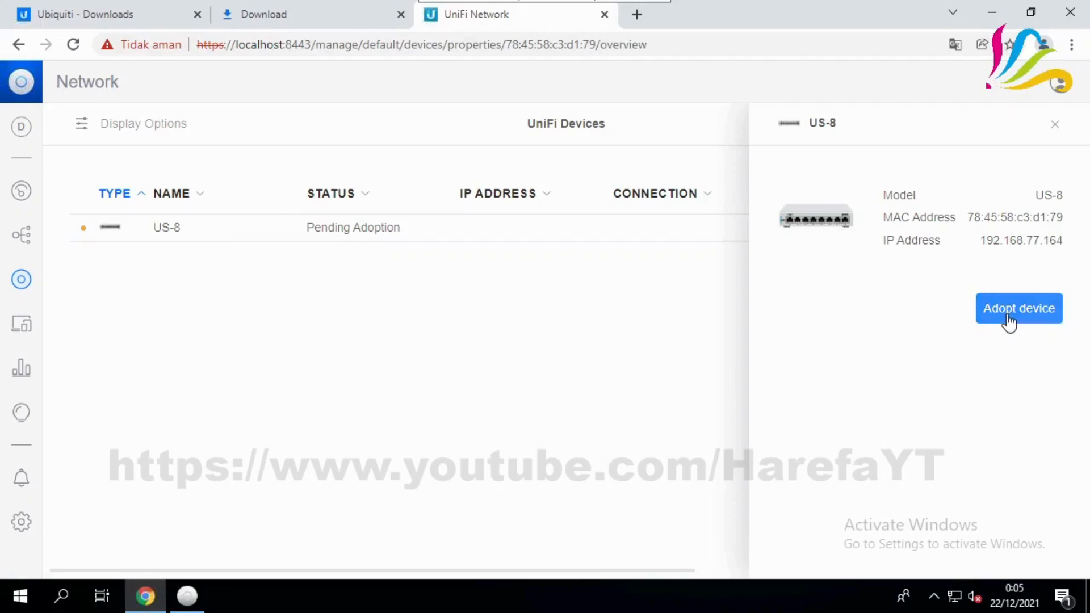
# Adopt the US-8 switch, review its port settings, then close its details panel
pyautogui.click(1010, 316)
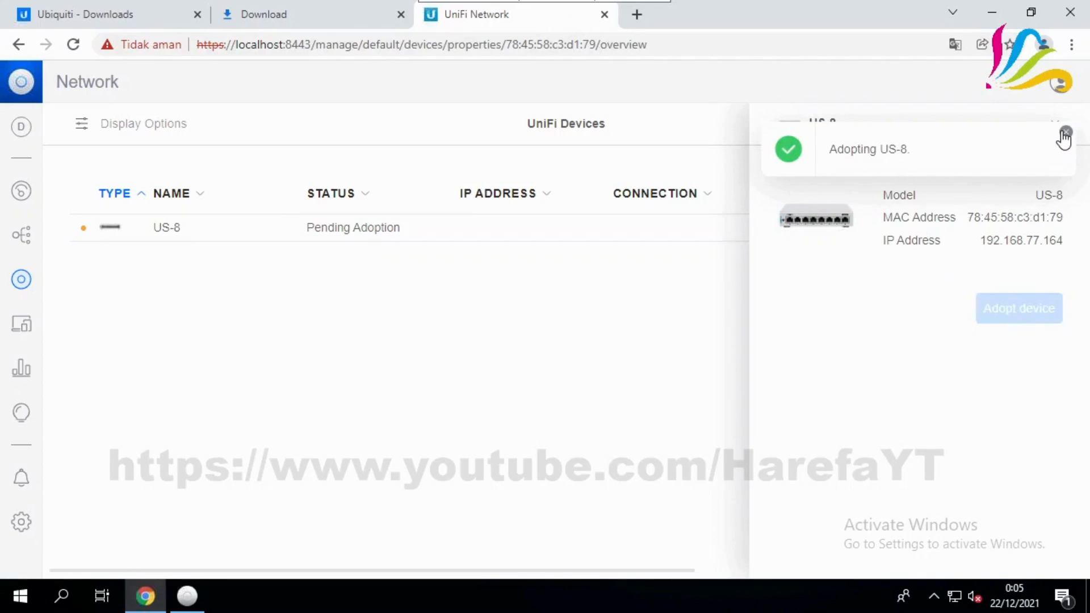
pyautogui.click(1064, 134)
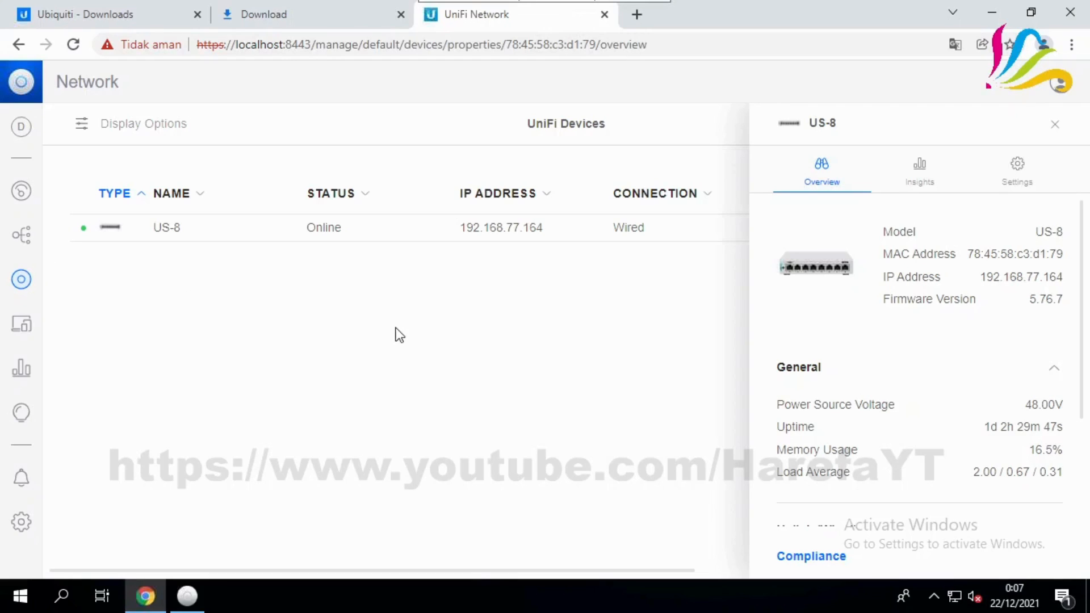
pyautogui.click(1016, 179)
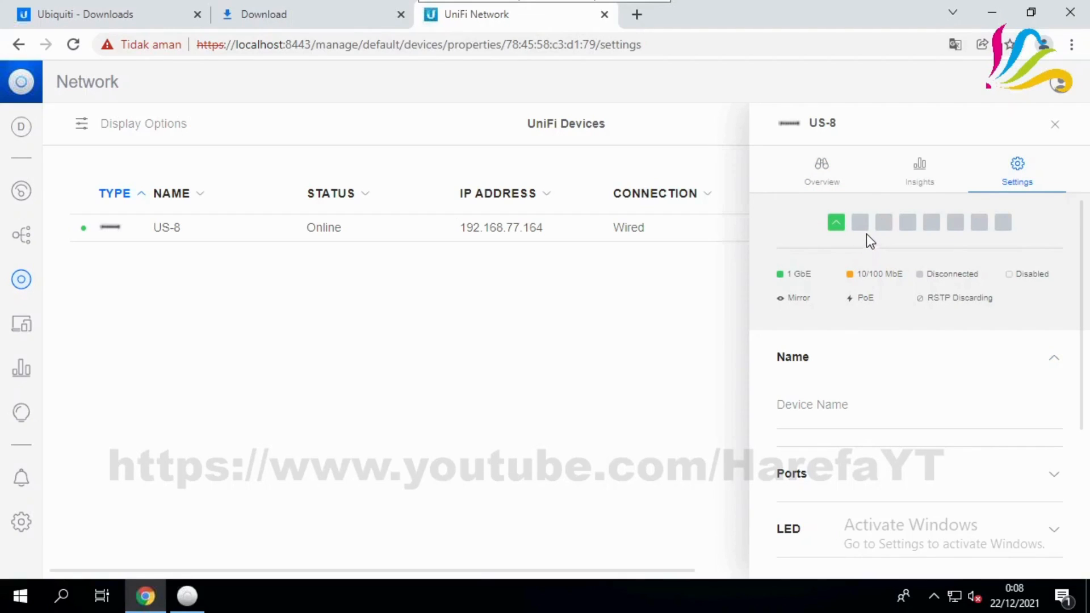
pyautogui.moveTo(888, 231)
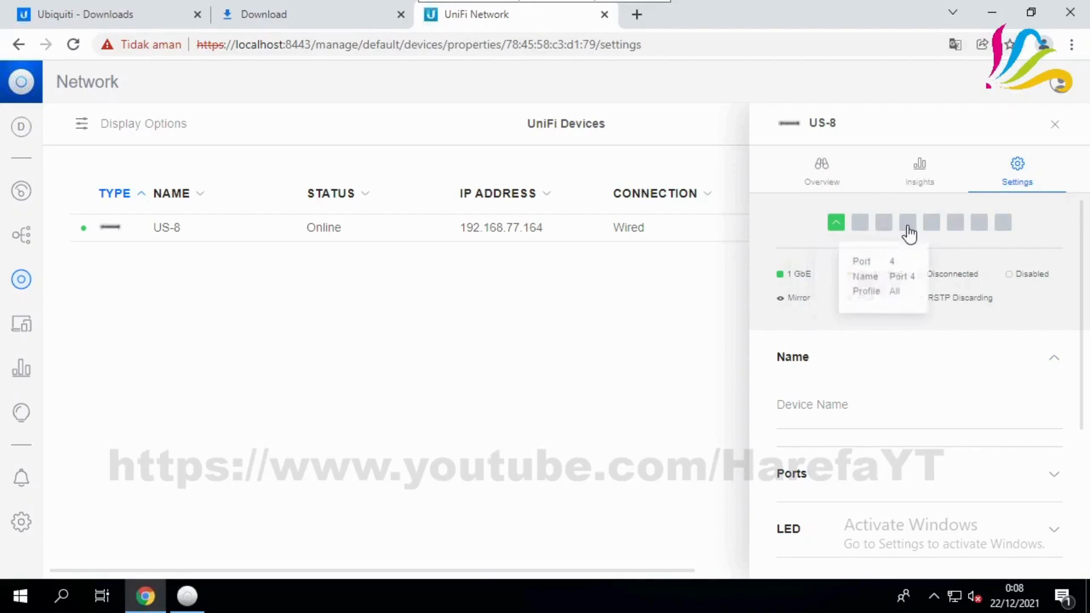
pyautogui.moveTo(932, 235)
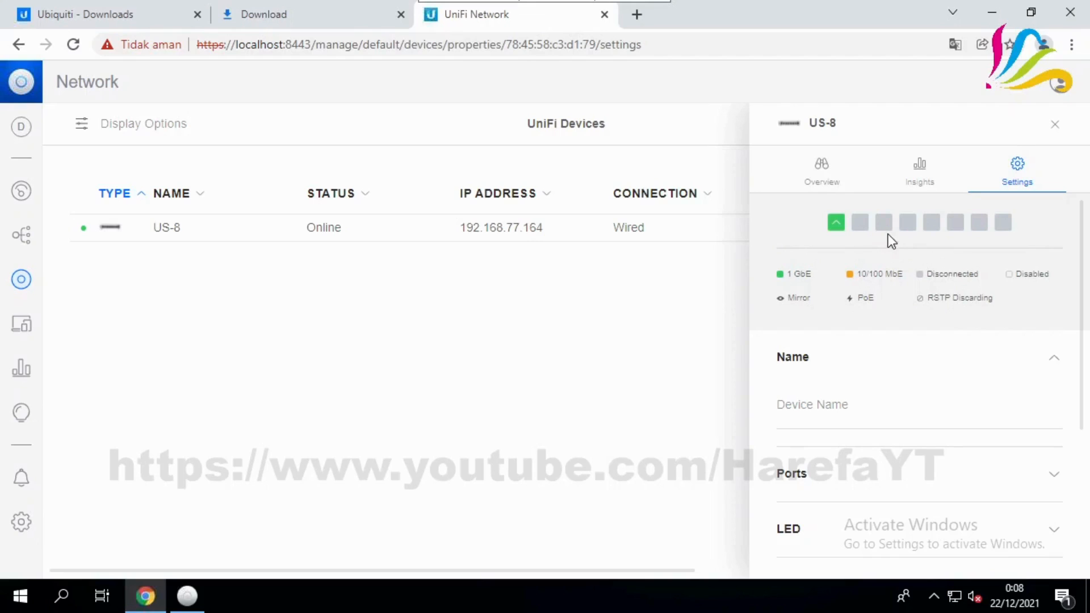
pyautogui.click(1054, 124)
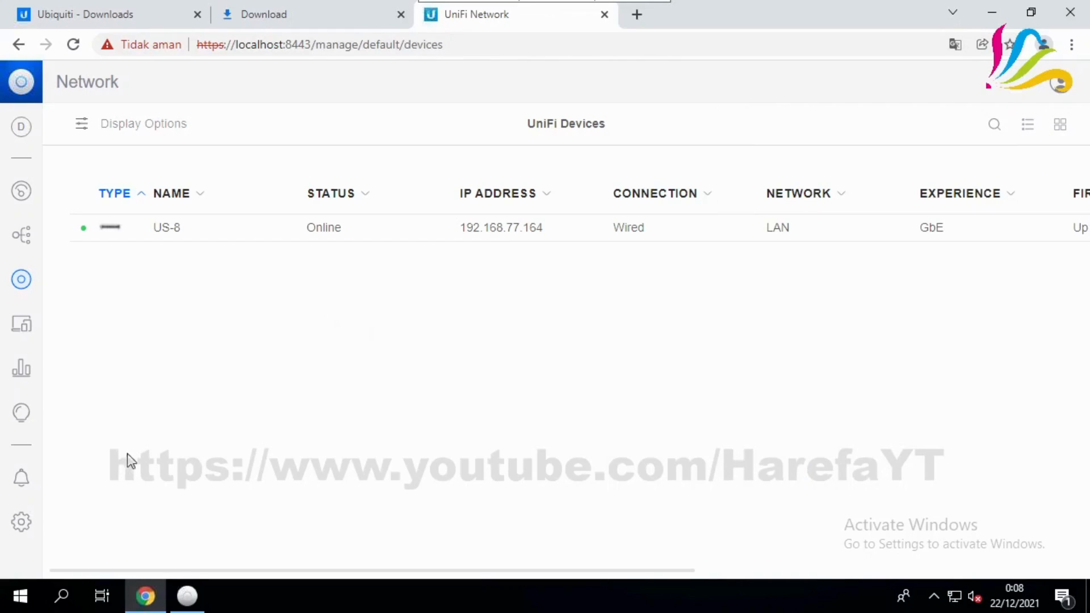
# Open Settings > Networks, preview a new network's advanced VLAN options, then discard it
pyautogui.click(22, 523)
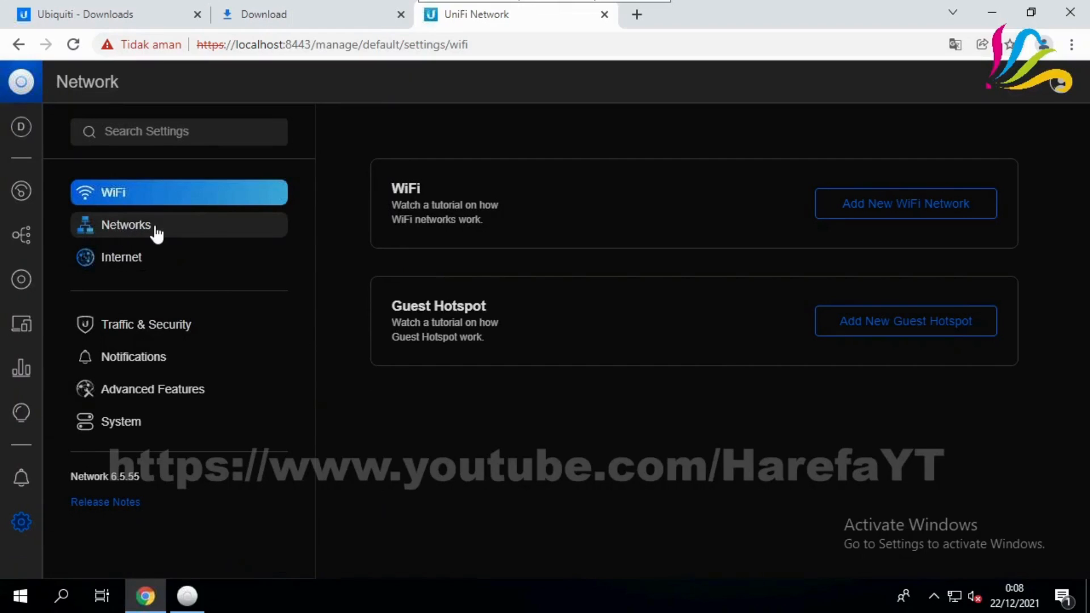
pyautogui.click(176, 231)
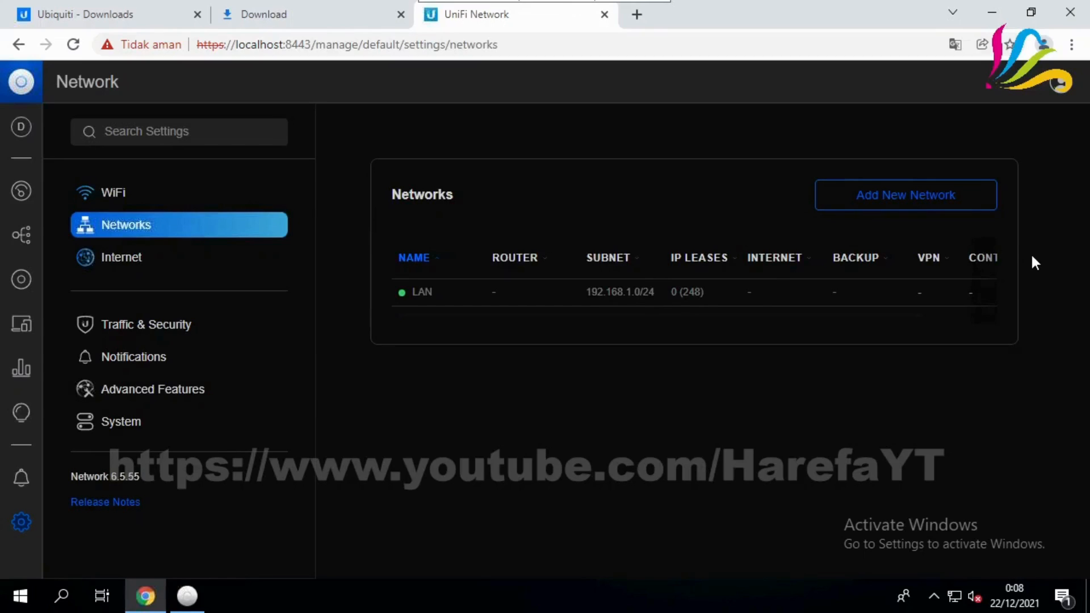
pyautogui.click(901, 196)
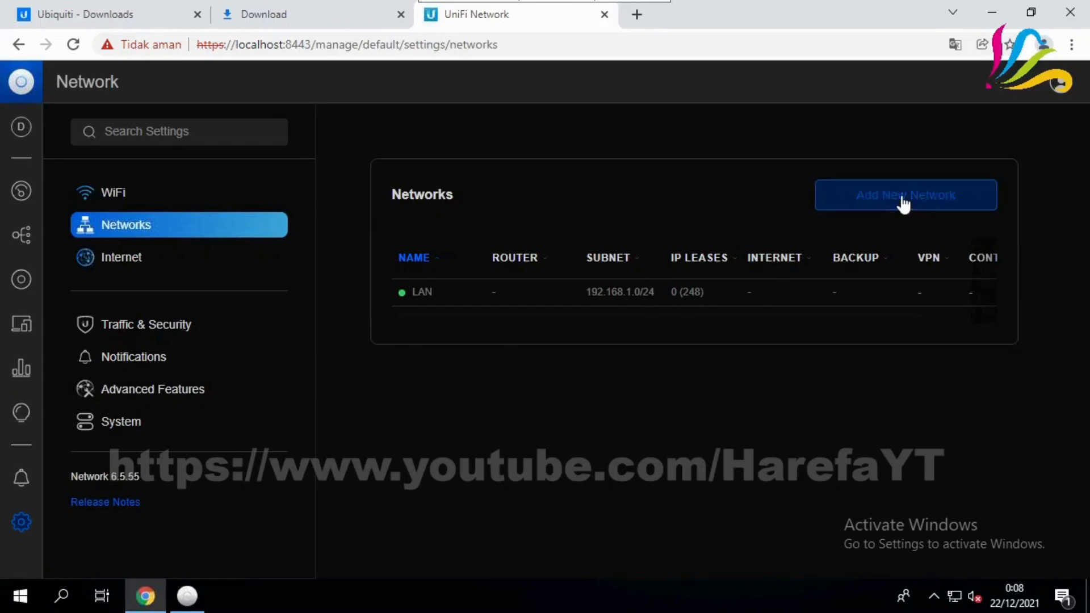
pyautogui.click(443, 423)
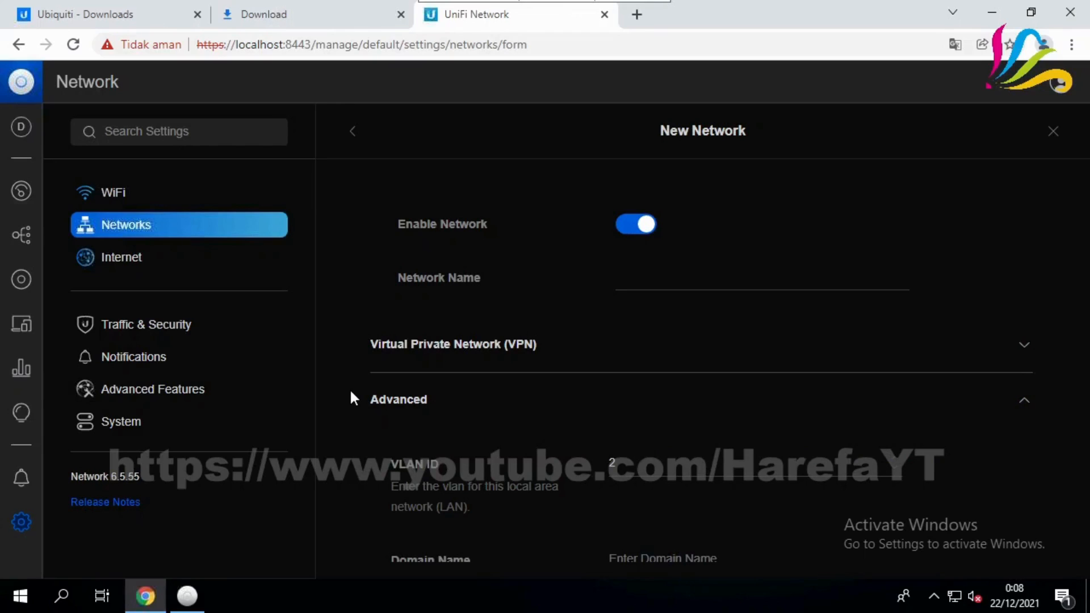
pyautogui.scroll(-2, 350, 389)
pyautogui.scroll(2, 359, 413)
pyautogui.click(131, 227)
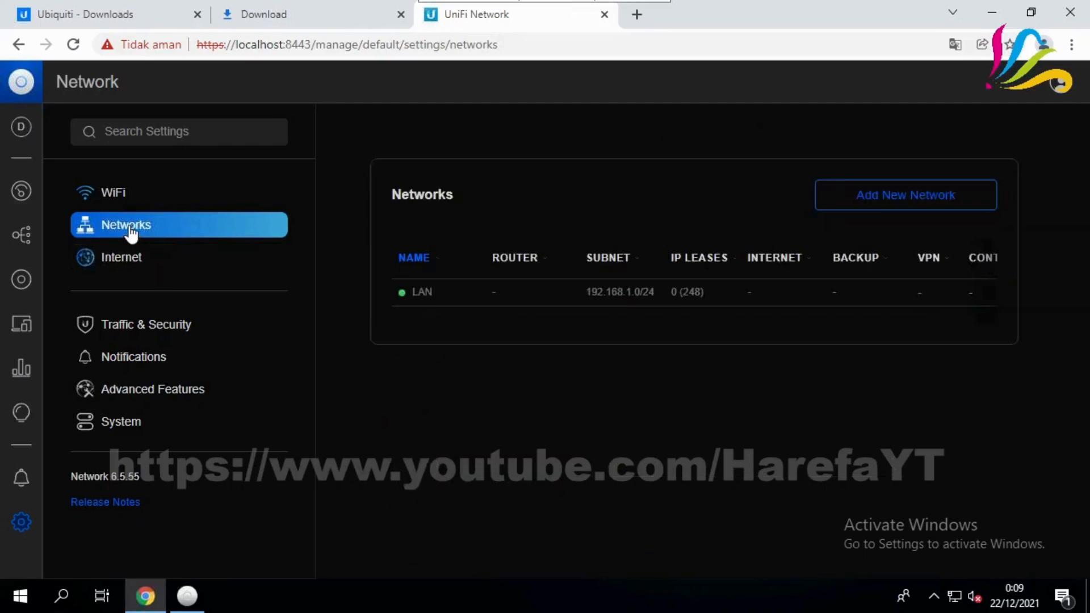
# Add the PORT 1 network with VLAN ID 111, giving subnet 192.168.2.0/24
pyautogui.click(890, 195)
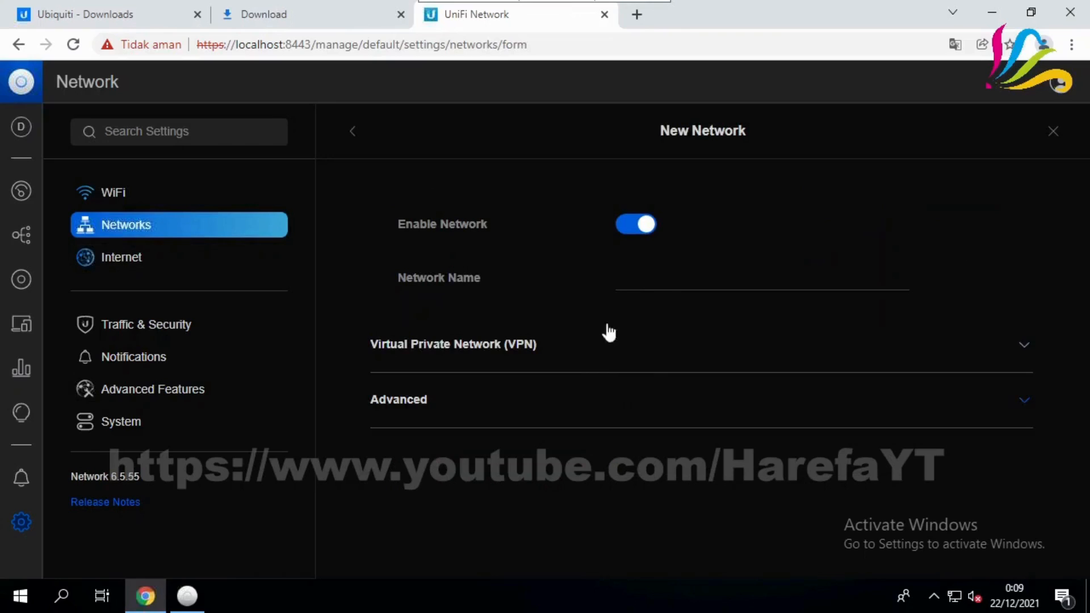
pyautogui.click(662, 286)
pyautogui.write('PORT ')
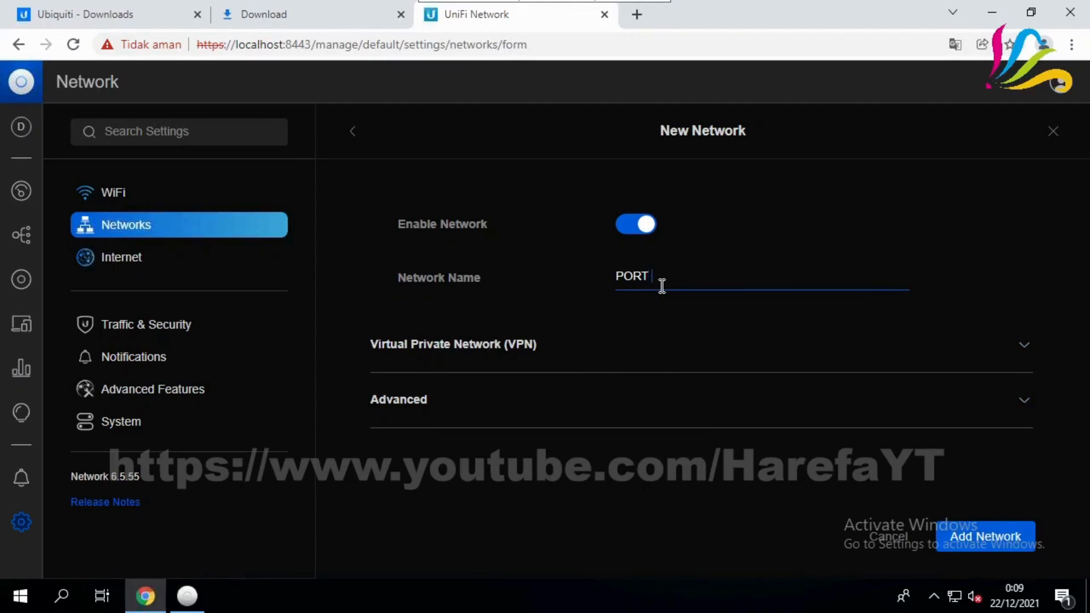
pyautogui.write('1')
pyautogui.click(428, 418)
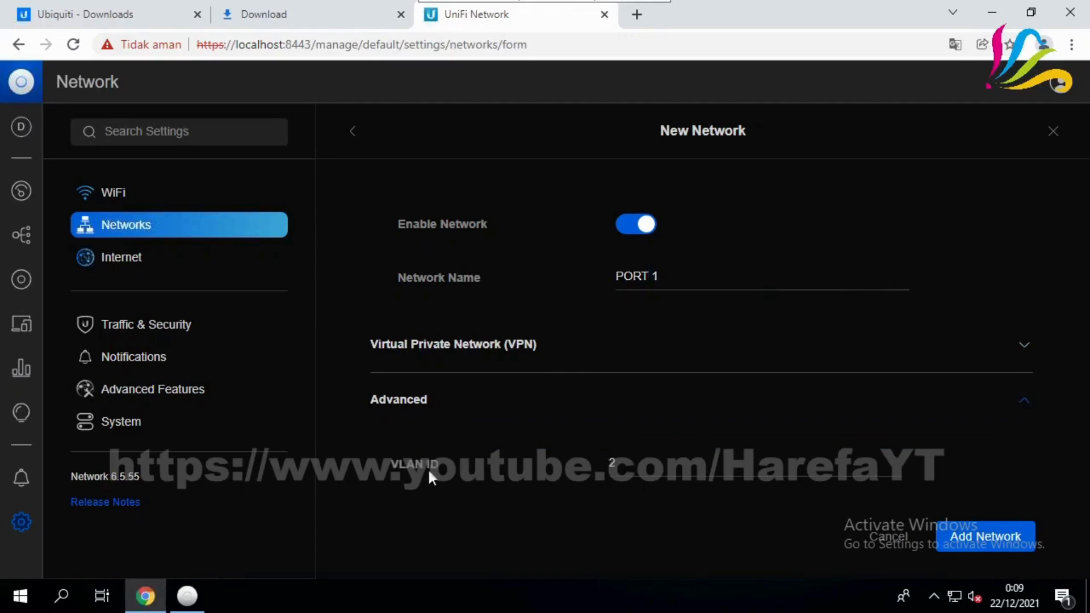
pyautogui.click(656, 468)
pyautogui.scroll(-1, 591, 472)
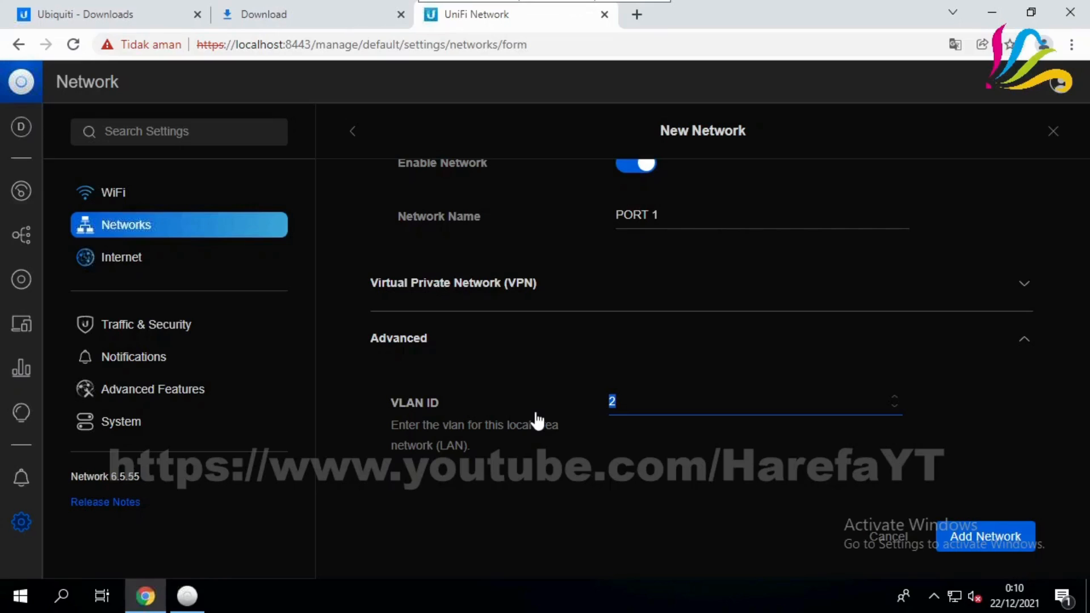
pyautogui.write('111')
pyautogui.scroll(-3, 986, 475)
pyautogui.scroll(-5, 981, 457)
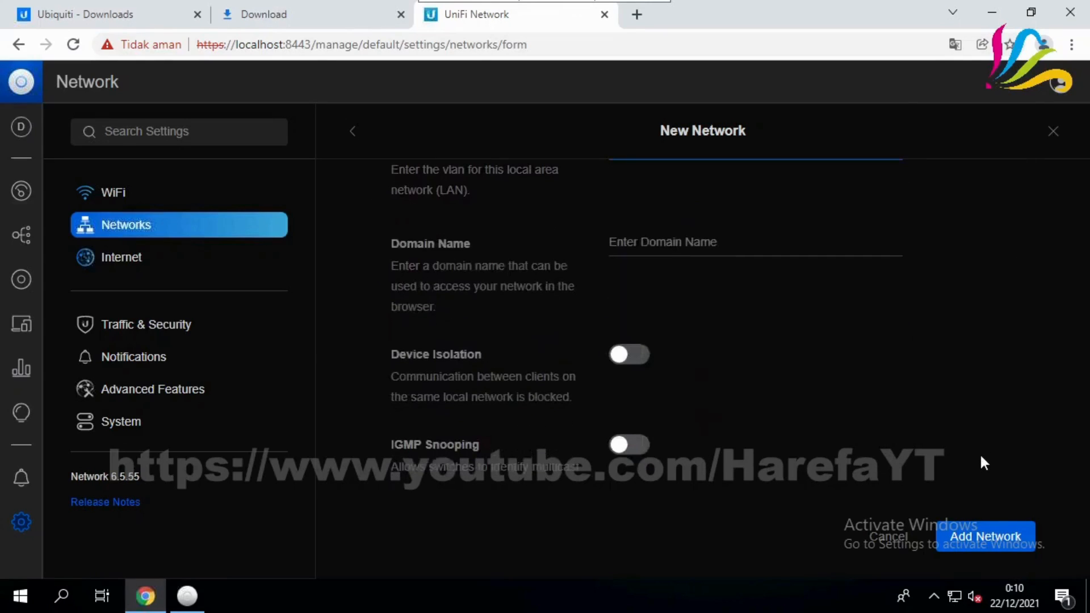
pyautogui.click(984, 545)
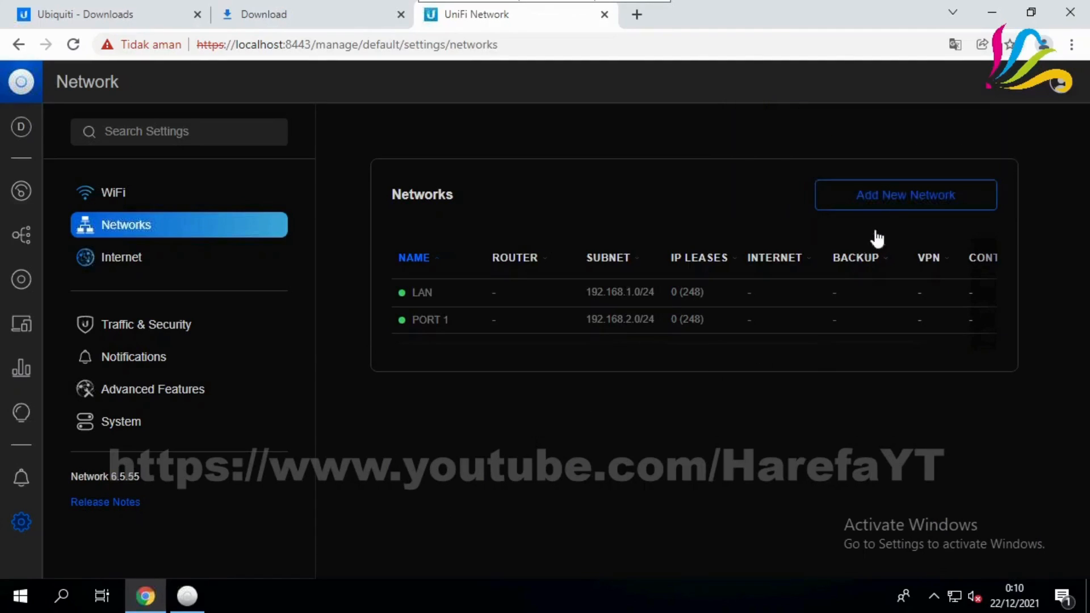
pyautogui.click(889, 204)
# Create the PORT 2 network with VLAN ID 222
pyautogui.click(642, 274)
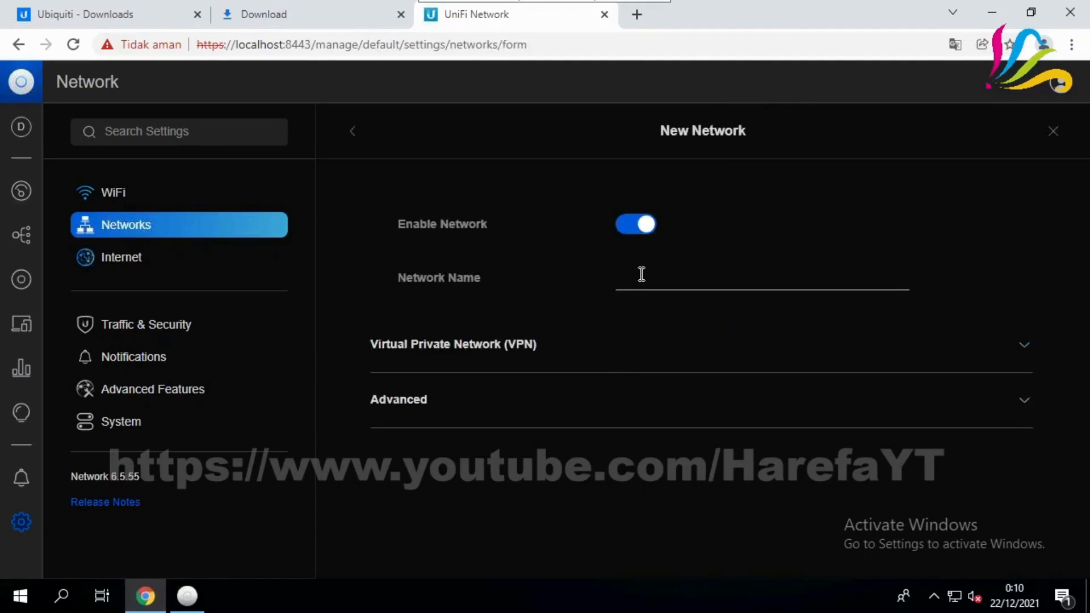
pyautogui.write('PORT')
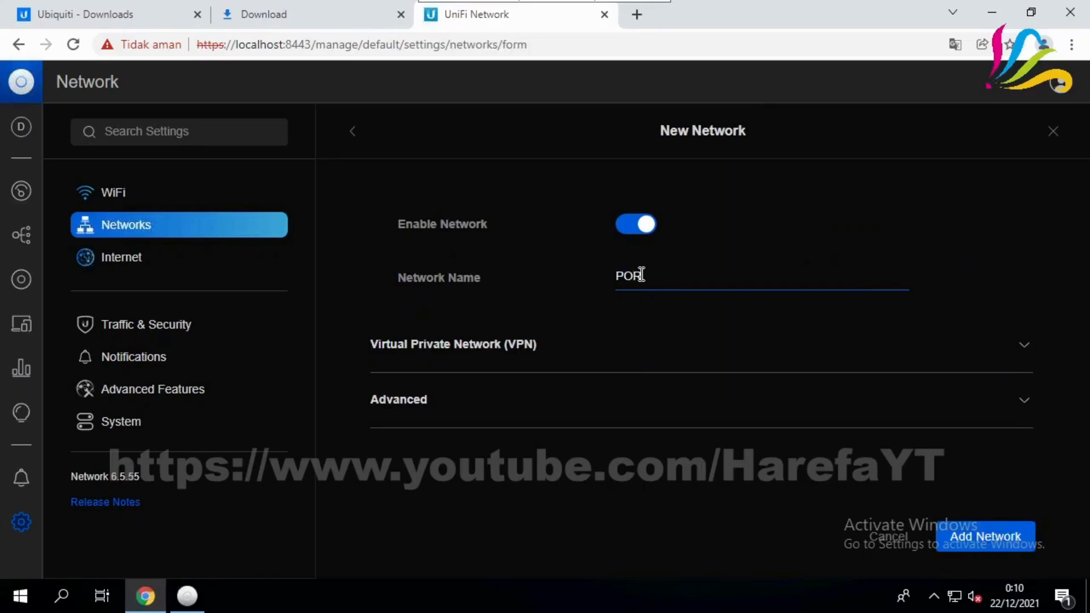
pyautogui.write(' 2')
pyautogui.click(447, 399)
pyautogui.click(638, 466)
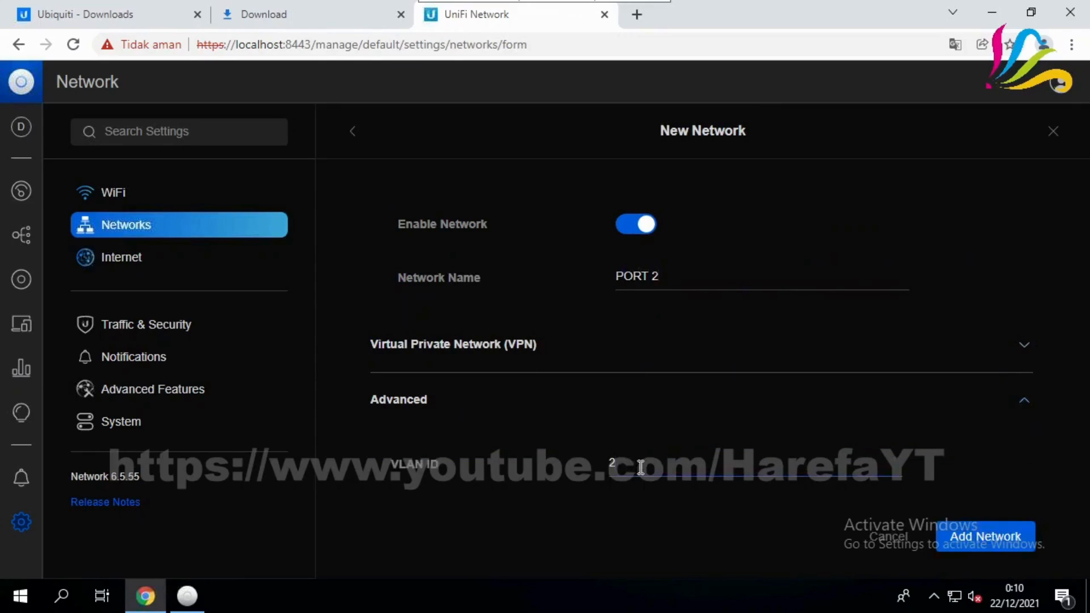
pyautogui.write('22')
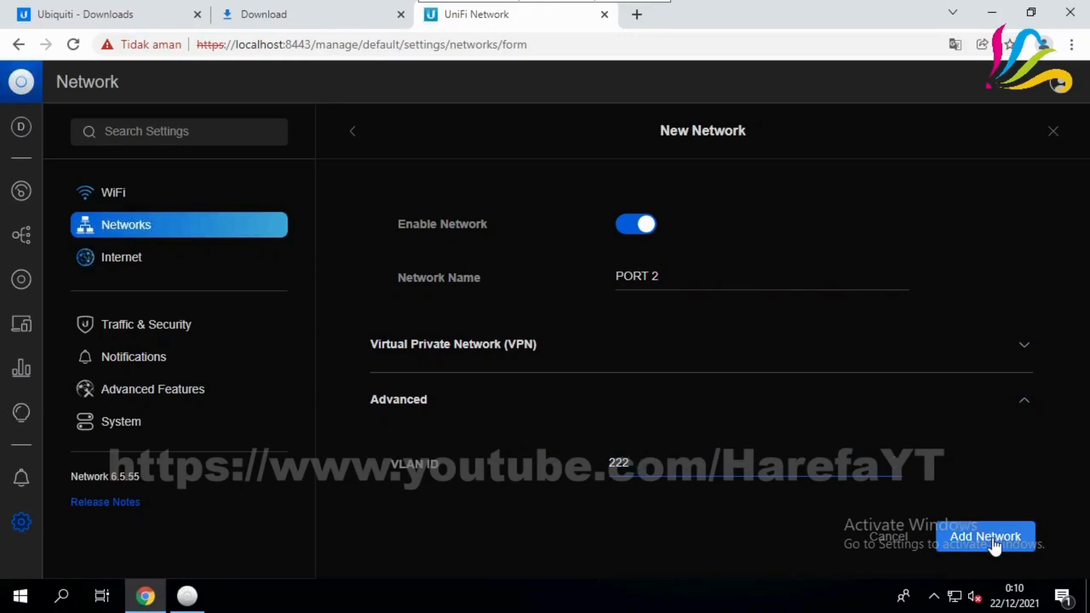
pyautogui.click(992, 537)
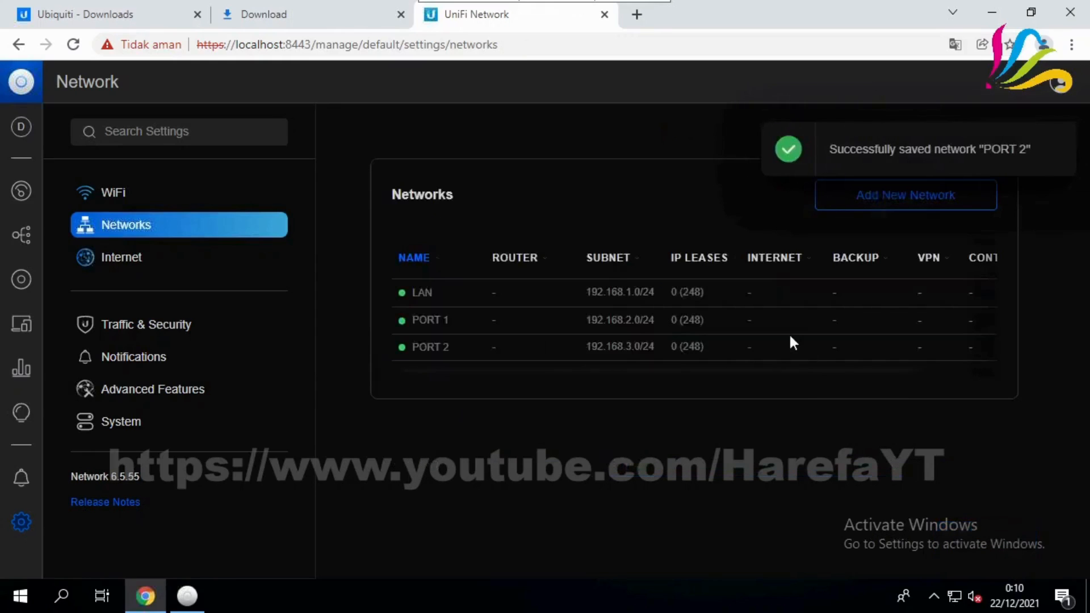
# Create the PORT 3 network with VLAN ID 333
pyautogui.click(882, 207)
pyautogui.click(618, 272)
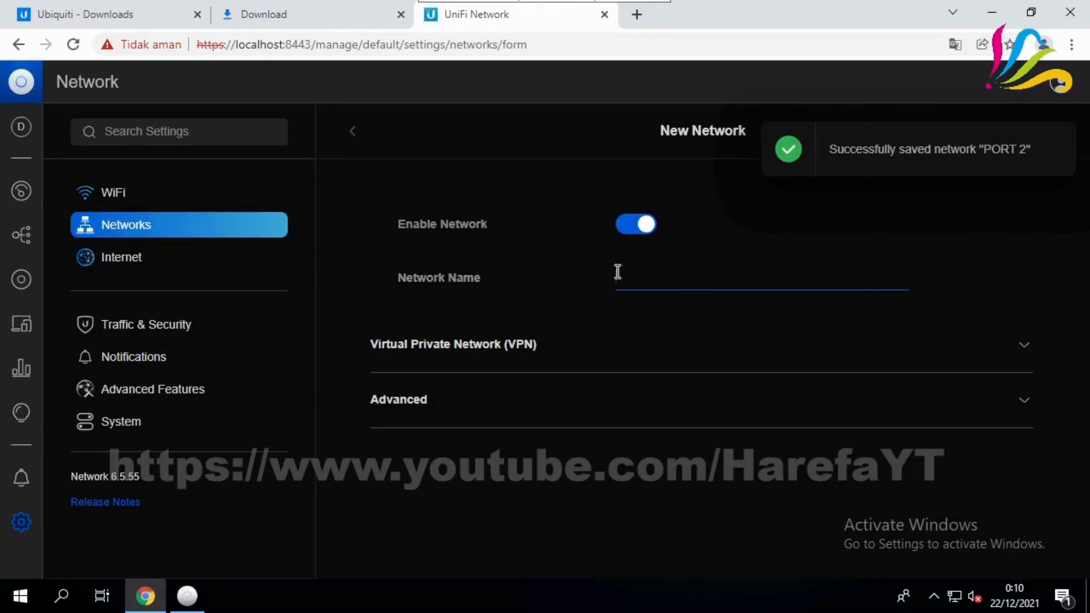
pyautogui.write('PORt')
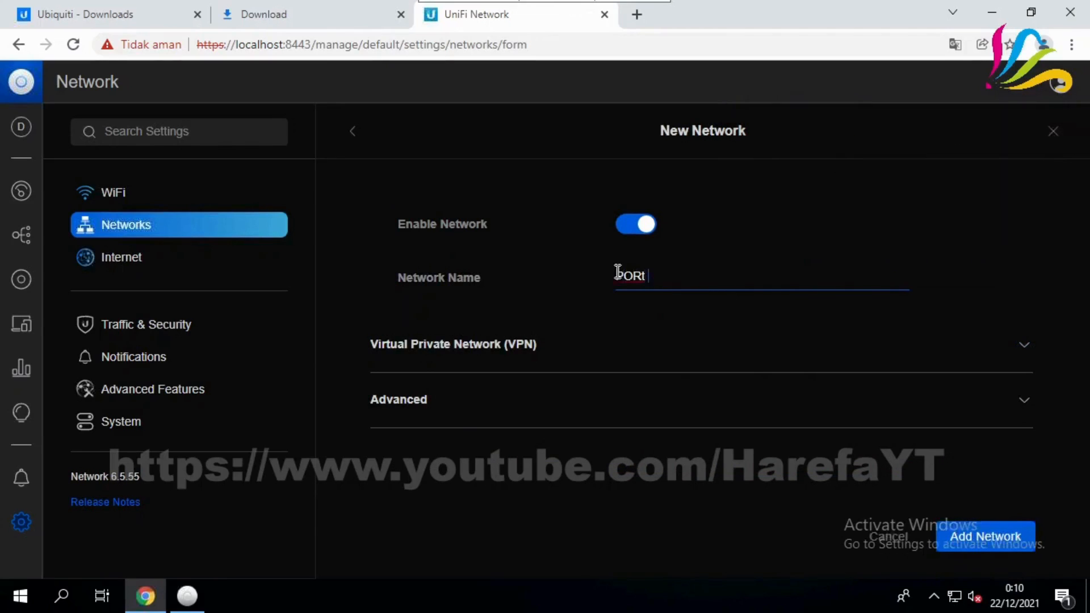
pyautogui.press('BackSpace')
pyautogui.write('T 3')
pyautogui.click(505, 401)
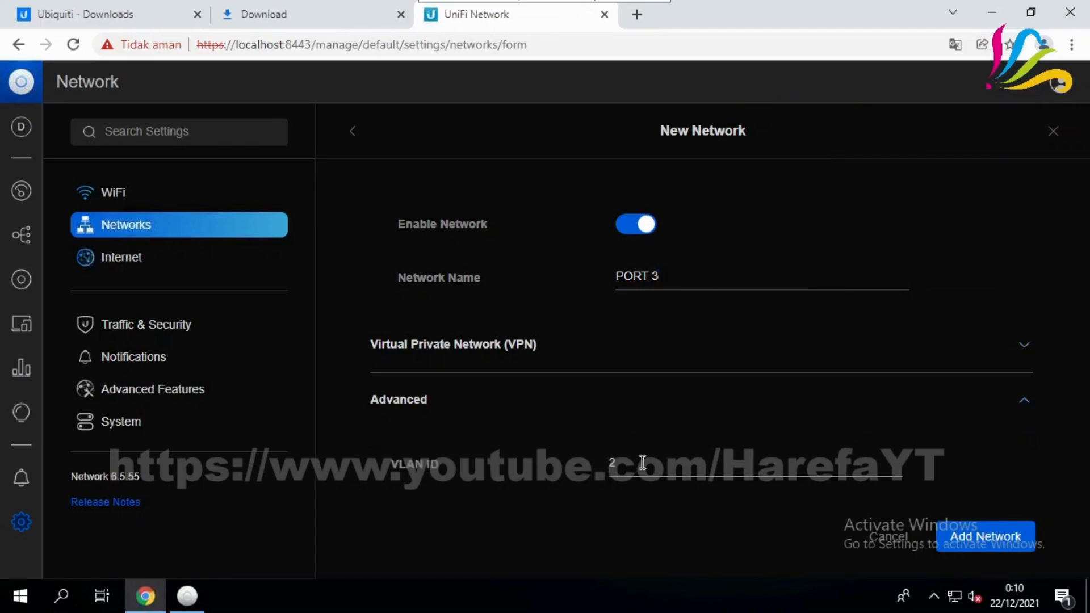
pyautogui.doubleClick(611, 462)
pyautogui.write('333')
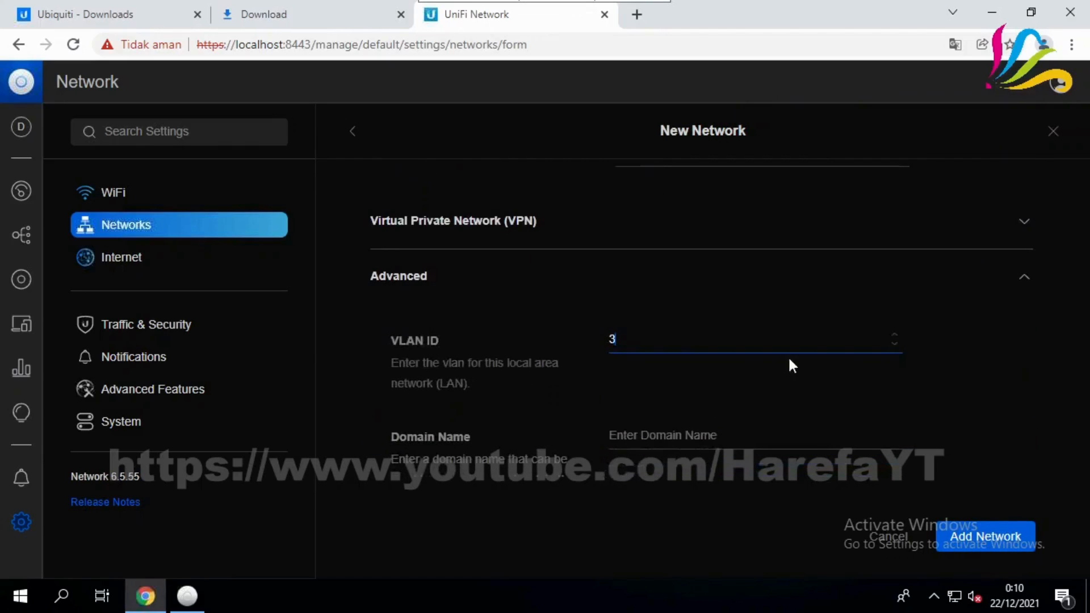
pyautogui.click(990, 546)
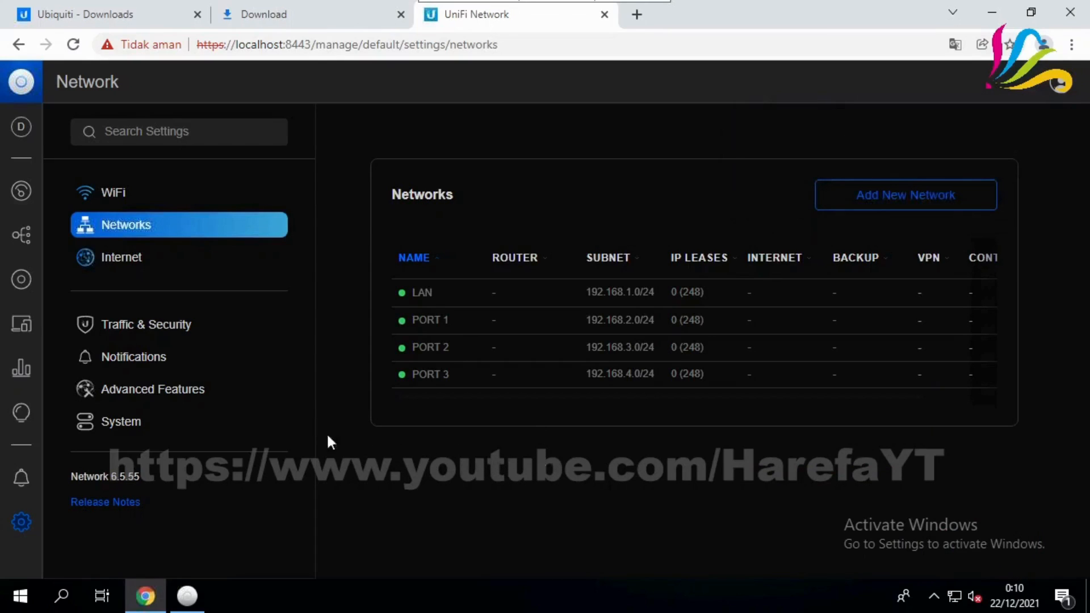
pyautogui.click(149, 424)
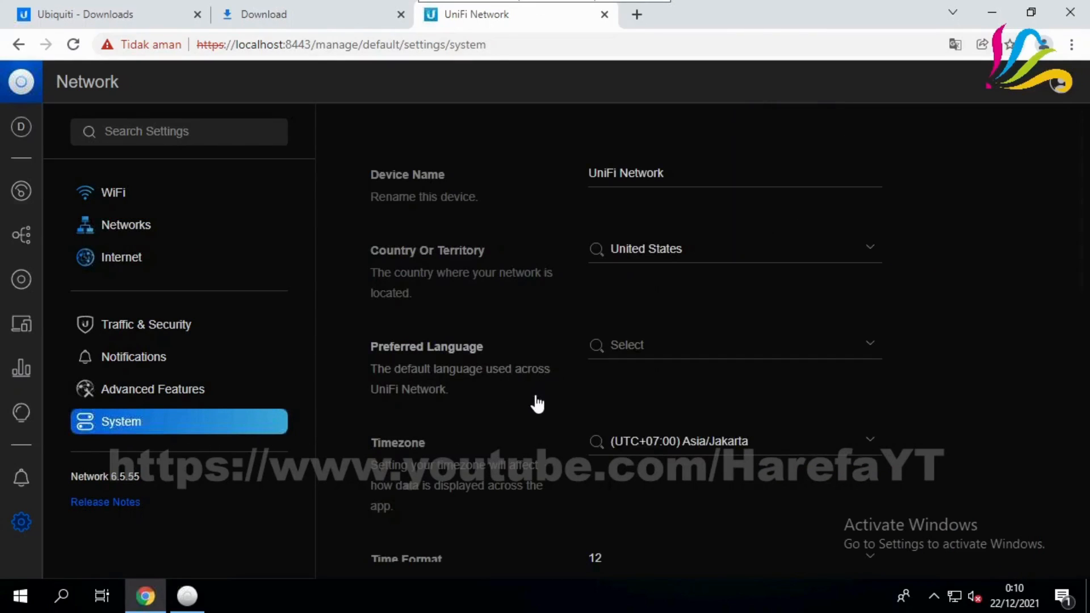
# Open Advanced Features to list the LAN and PORT 1–3 switch port profiles
pyautogui.scroll(-5, 538, 404)
pyautogui.scroll(-6, 537, 404)
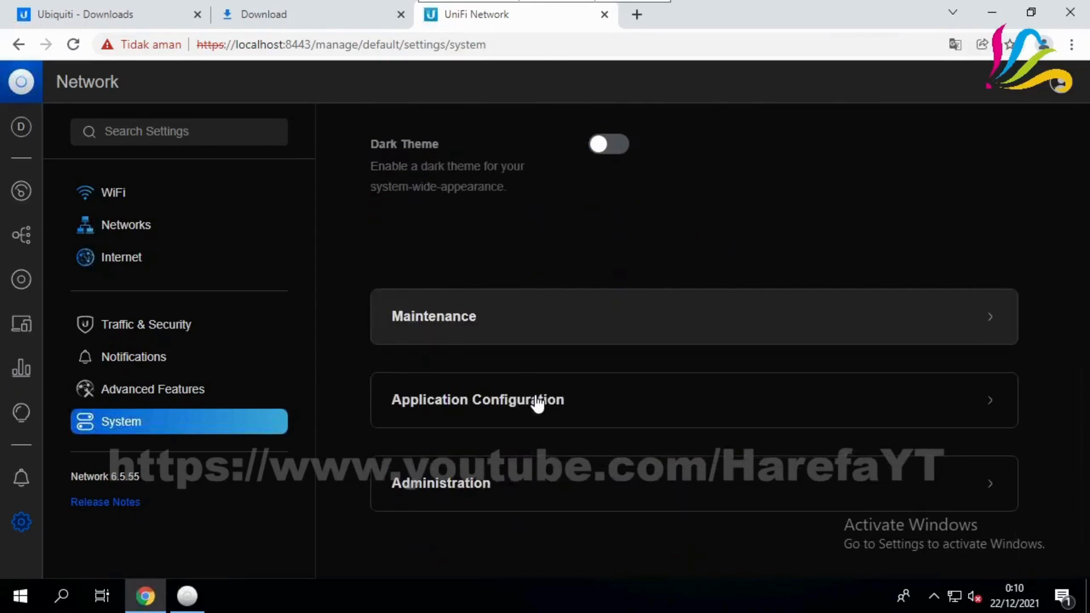
pyautogui.scroll(4, 538, 404)
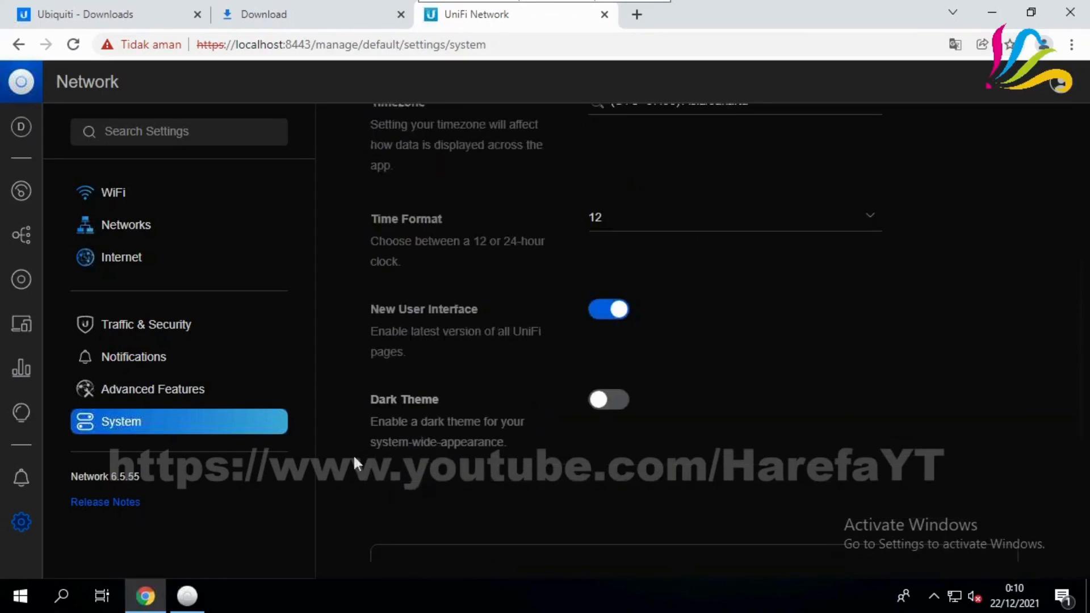
pyautogui.scroll(5, 352, 457)
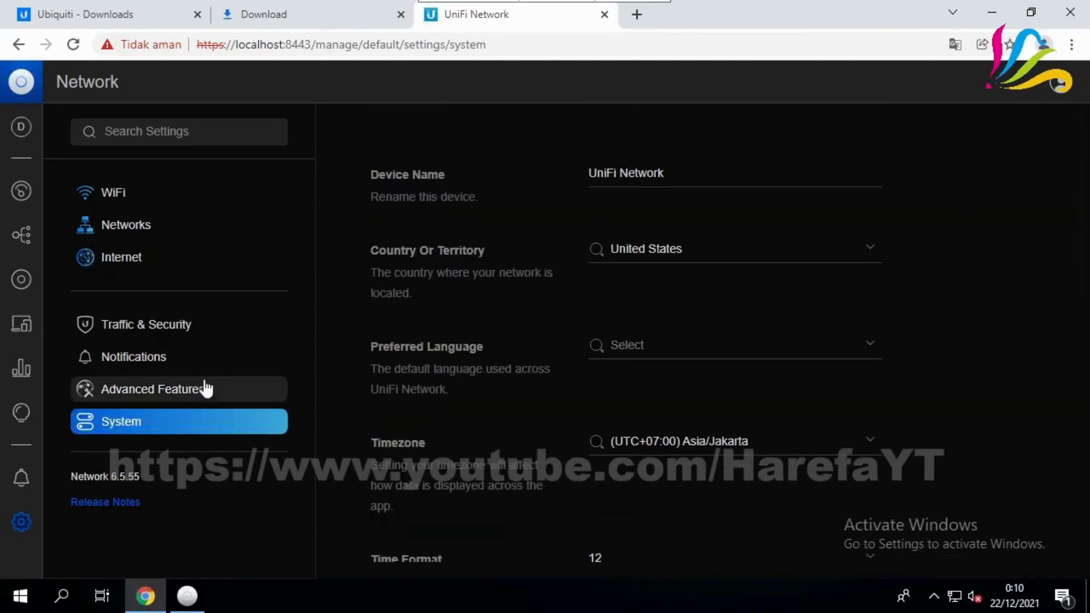
pyautogui.click(169, 393)
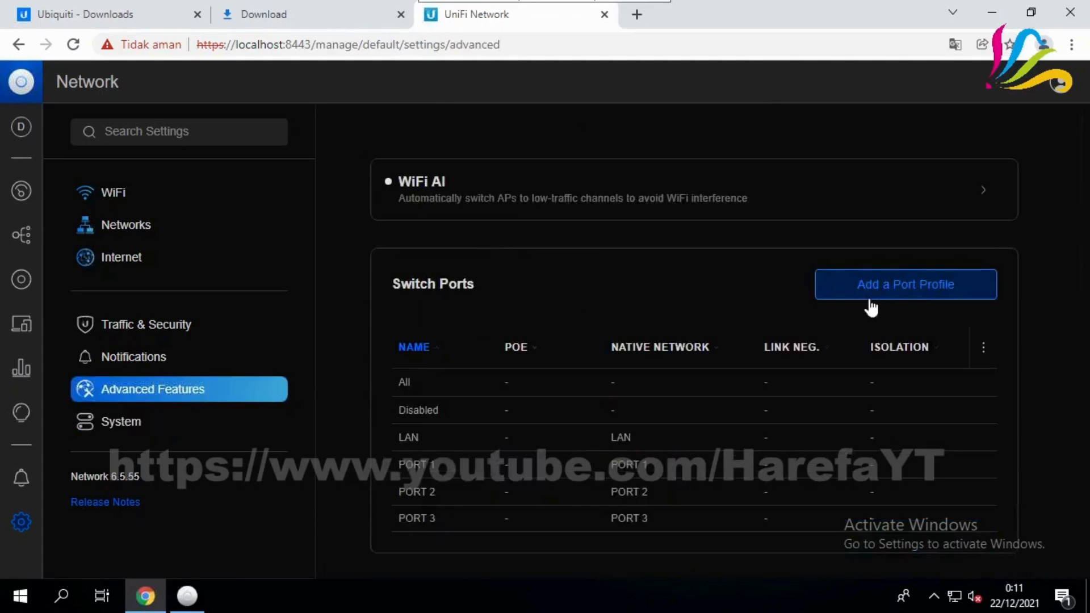
# Create the VLAN 111 port profile with native network PORT 1
pyautogui.click(931, 289)
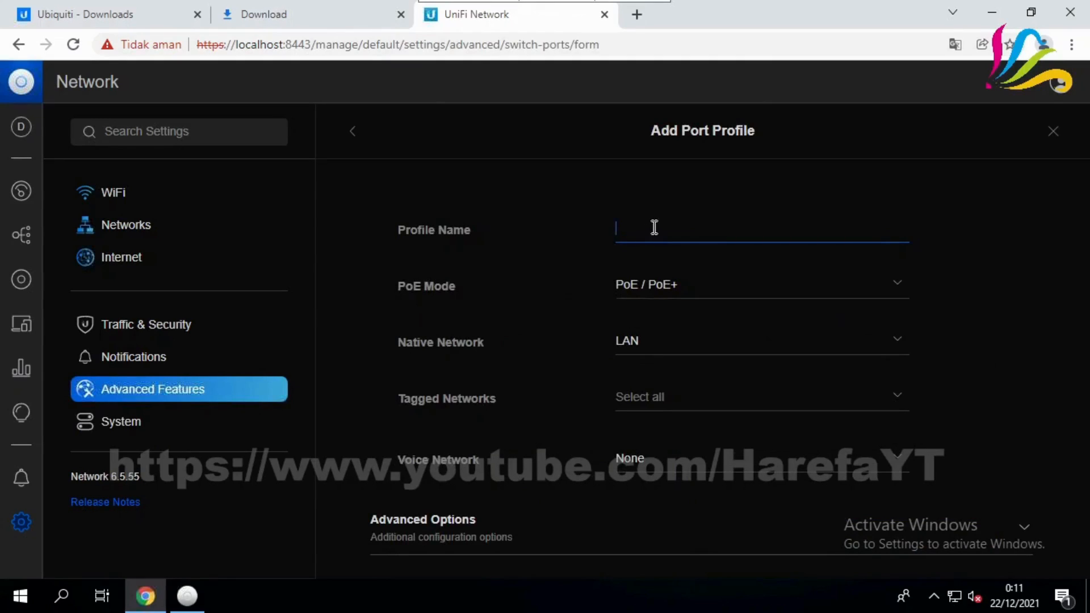
pyautogui.write('VLAN')
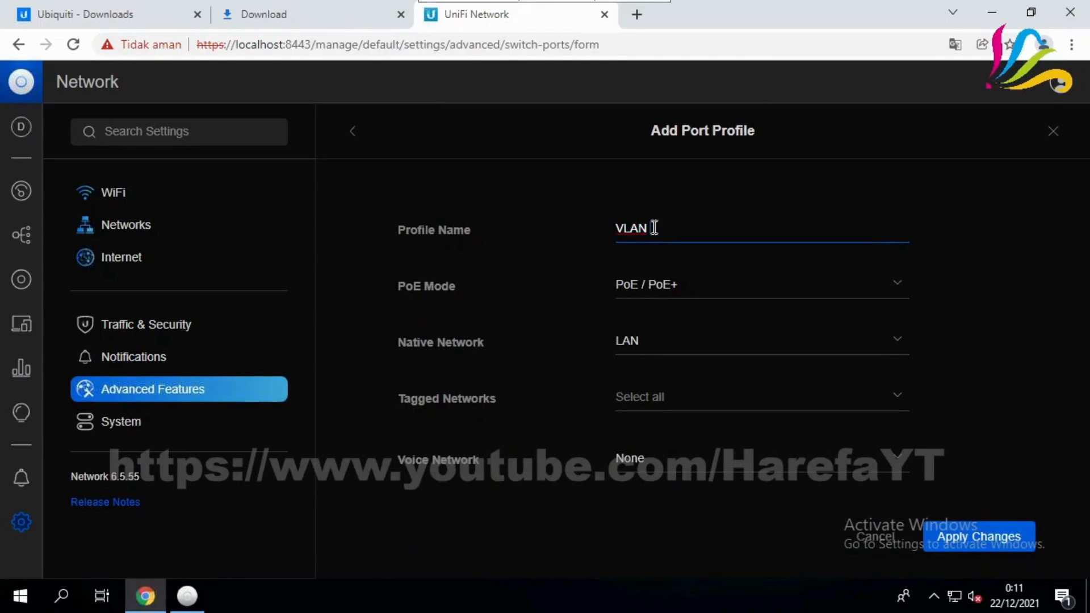
pyautogui.write(' 111')
pyautogui.click(667, 346)
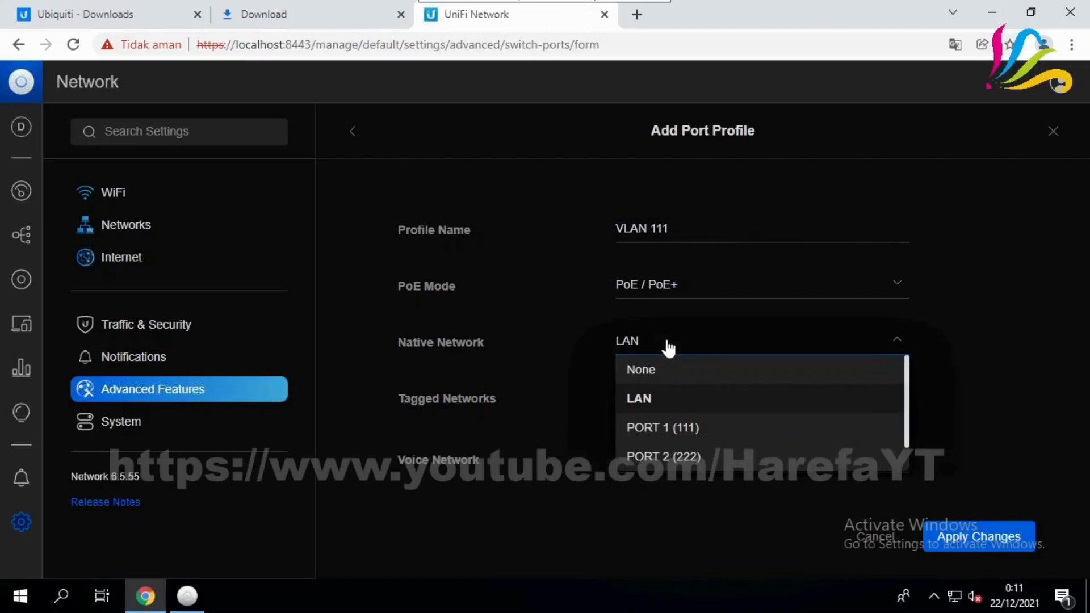
pyautogui.scroll(-1, 710, 405)
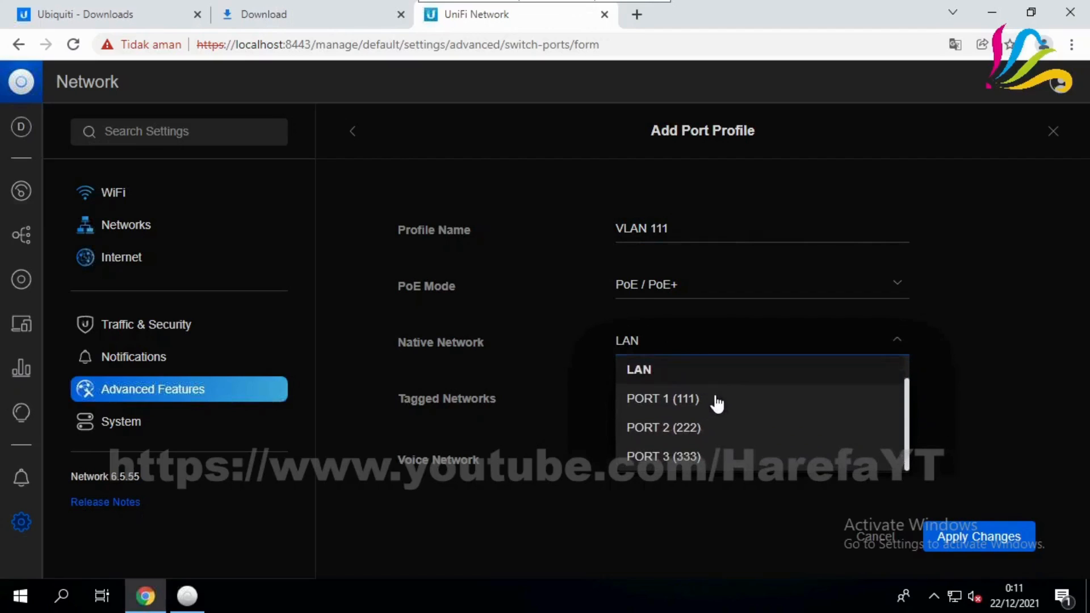
pyautogui.click(718, 410)
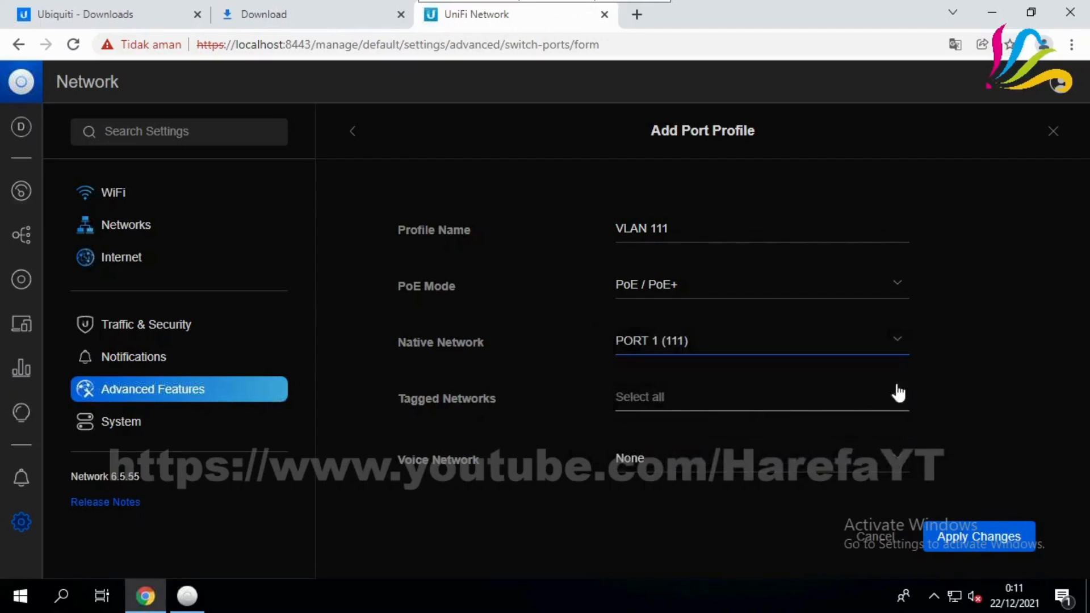
pyautogui.scroll(-2, 969, 373)
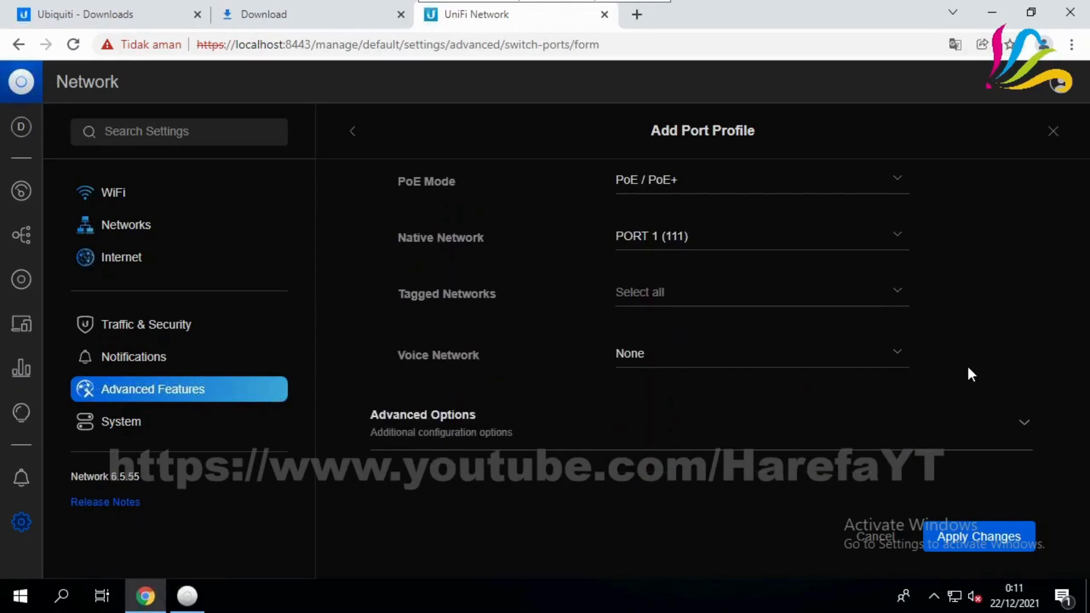
pyautogui.scroll(2, 981, 565)
pyautogui.click(980, 549)
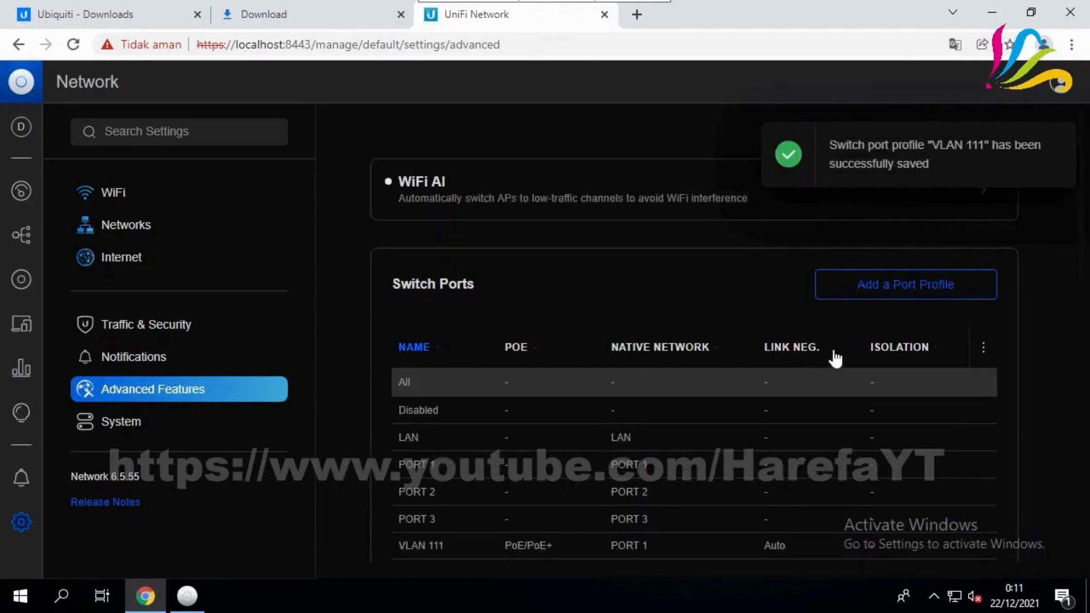
# Create the VLAN 222 port profile with native network PORT 2
pyautogui.click(900, 294)
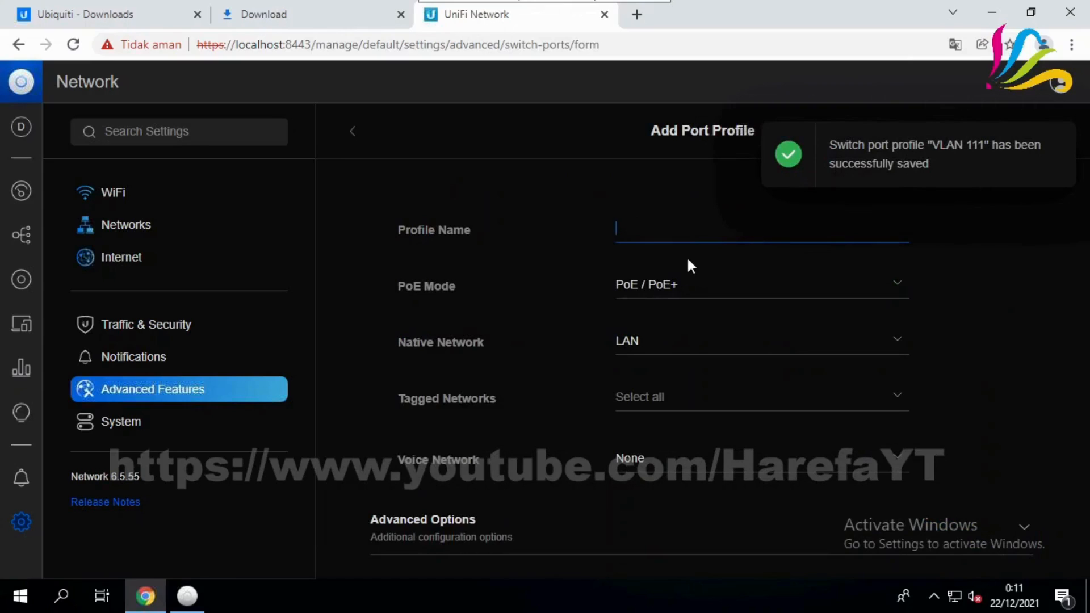
pyautogui.write('VLAN 222')
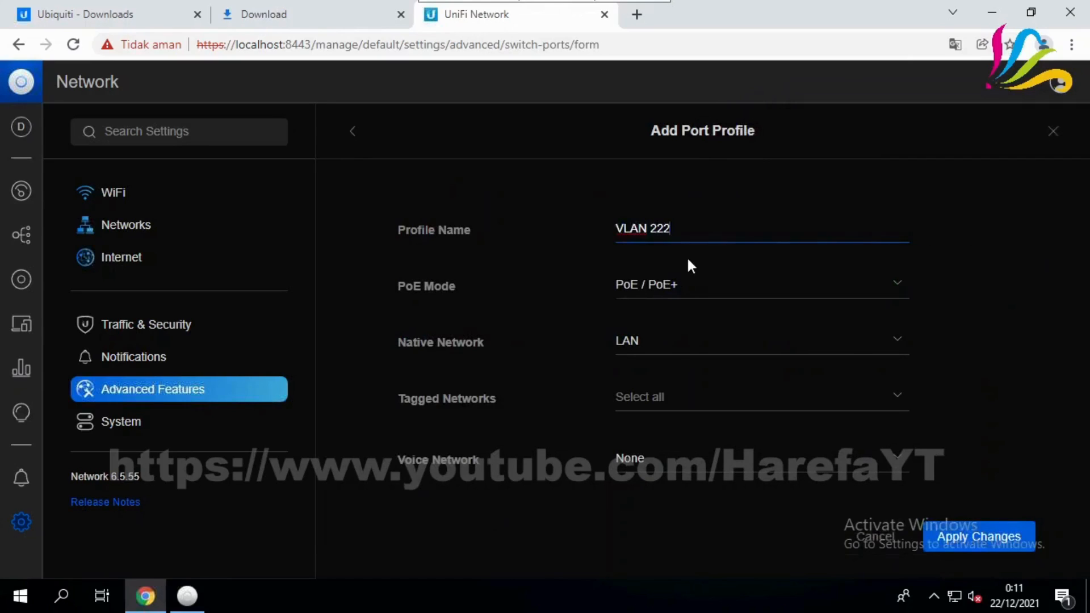
pyautogui.click(672, 341)
pyautogui.click(696, 460)
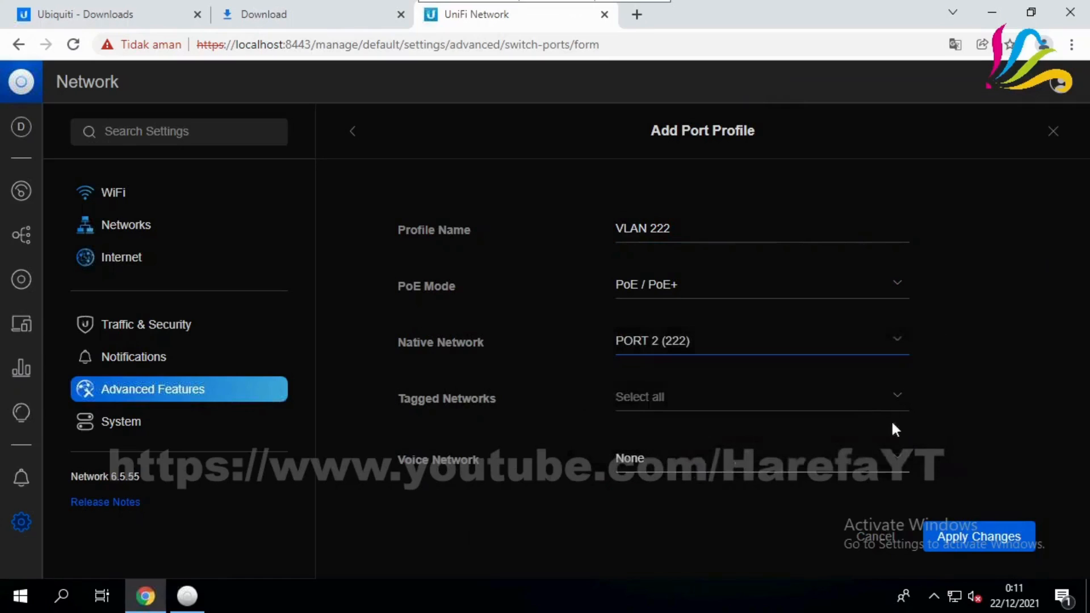
pyautogui.click(985, 548)
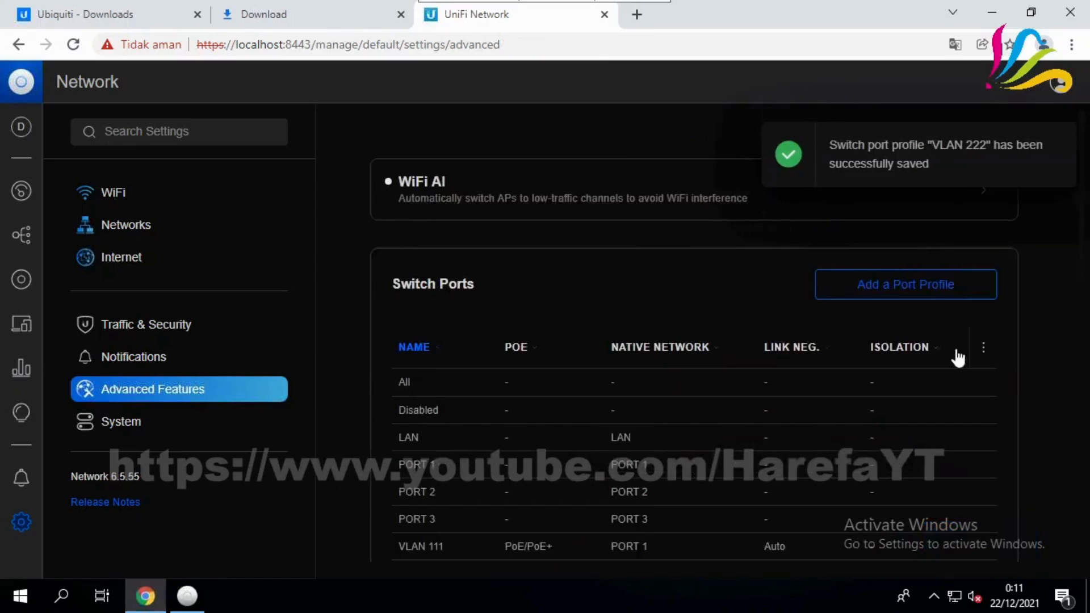
# Create the VLAN 333 port profile with native network PORT 3
pyautogui.click(890, 284)
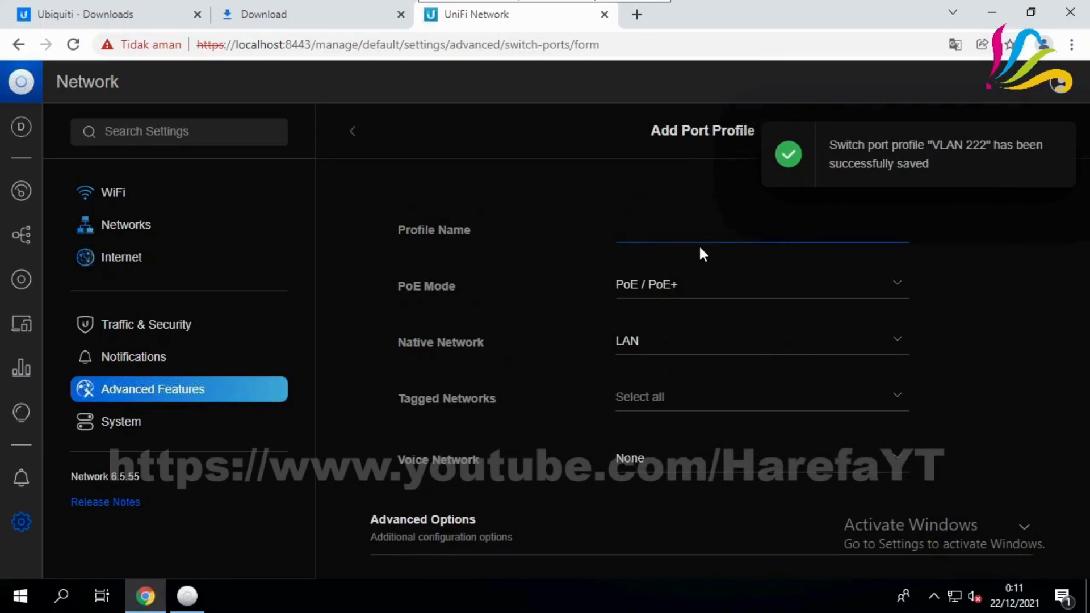
pyautogui.write('VLAN ')
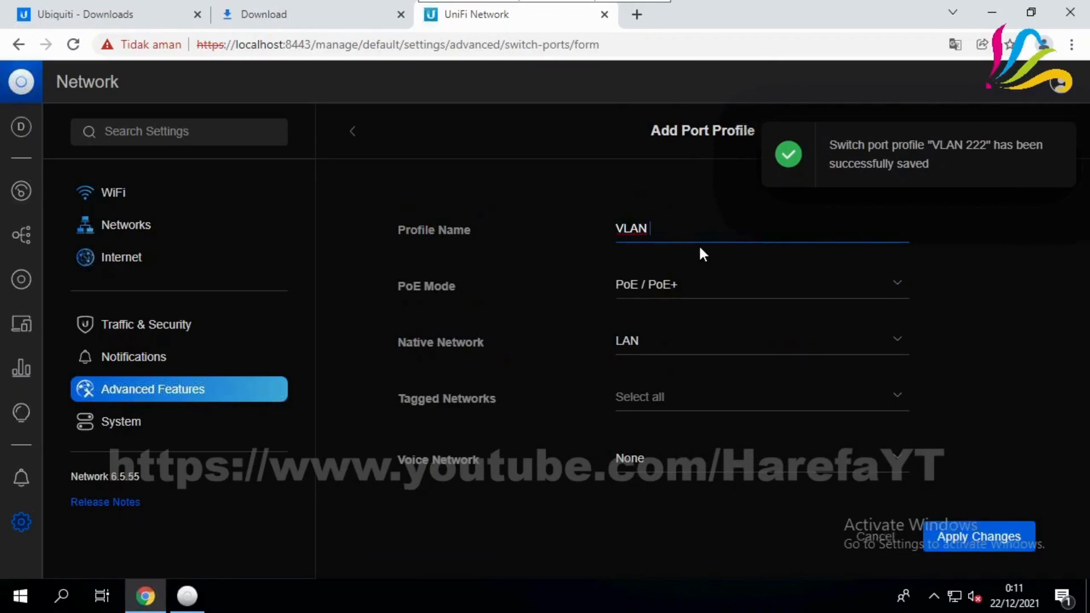
pyautogui.write('333')
pyautogui.click(717, 347)
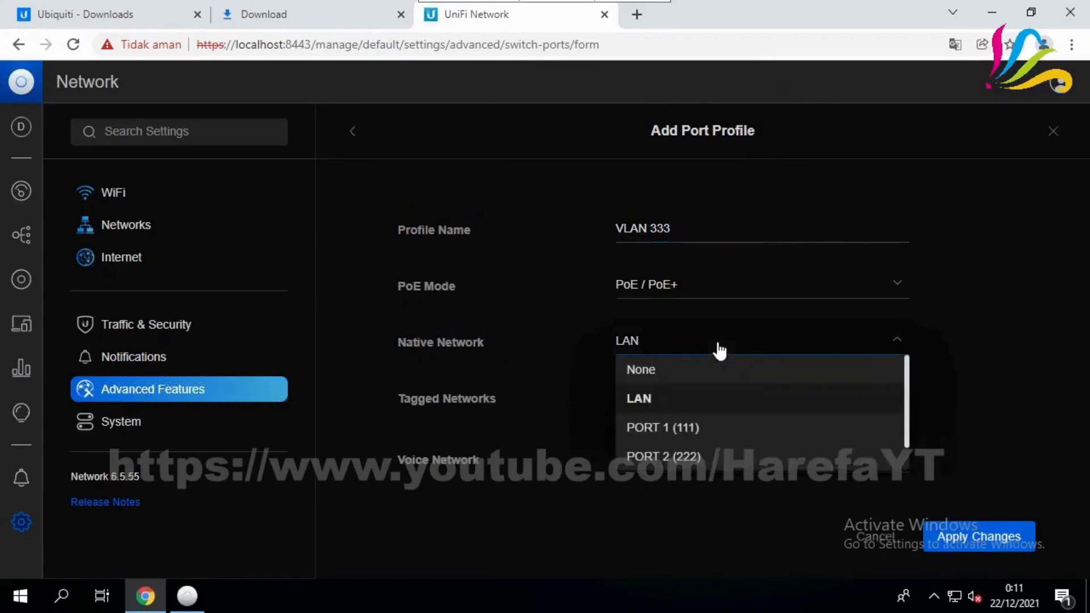
pyautogui.scroll(-1, 700, 449)
pyautogui.click(701, 457)
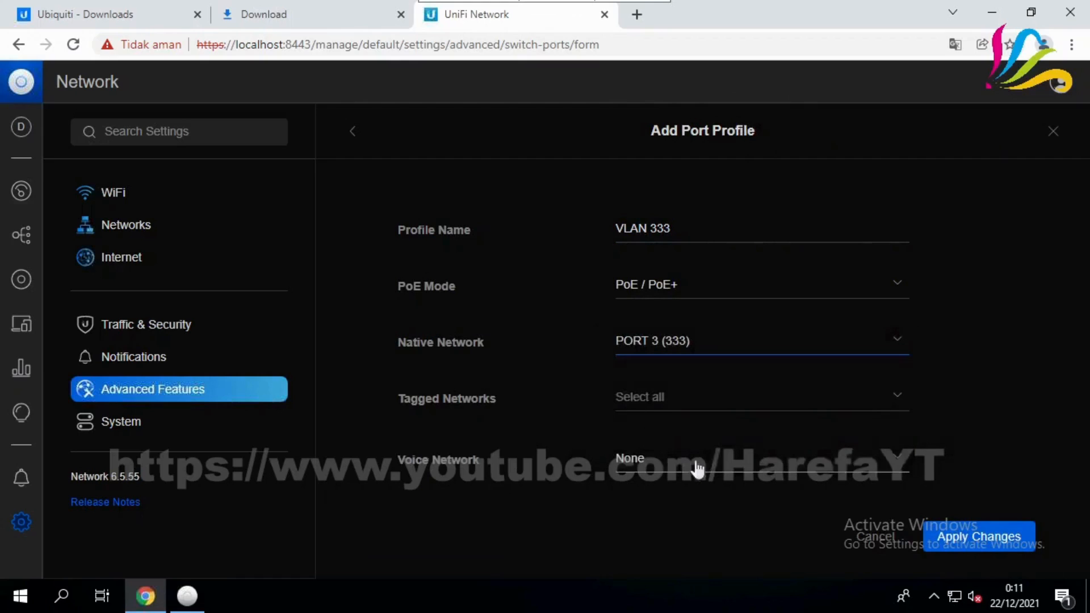
pyautogui.click(982, 541)
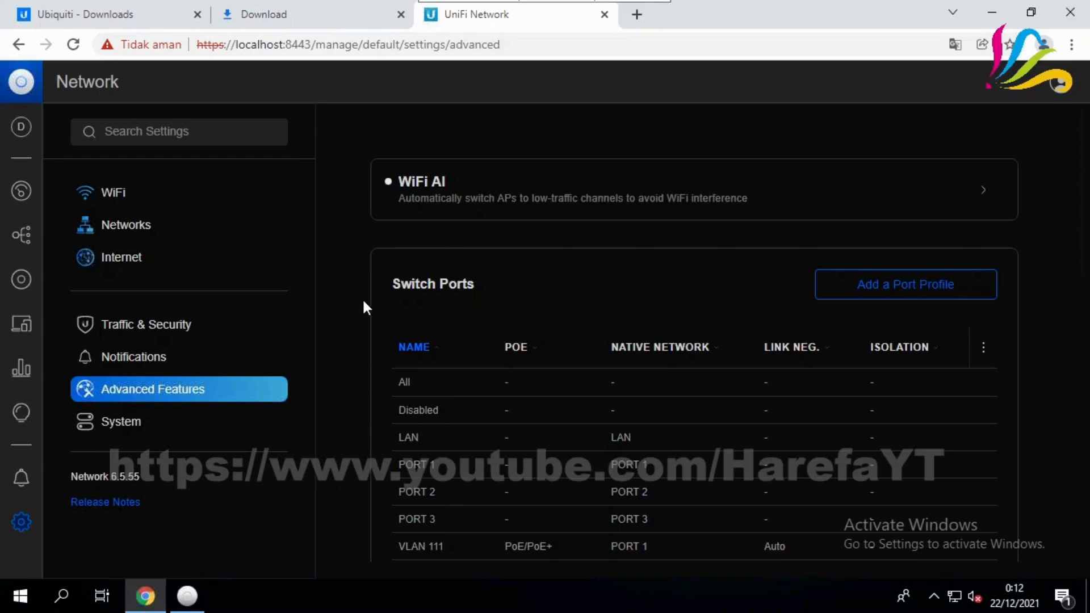
pyautogui.scroll(-3, 358, 301)
pyautogui.scroll(3, 357, 301)
# Select the US-8 switch in UniFi Devices and show its Settings port map
pyautogui.click(25, 291)
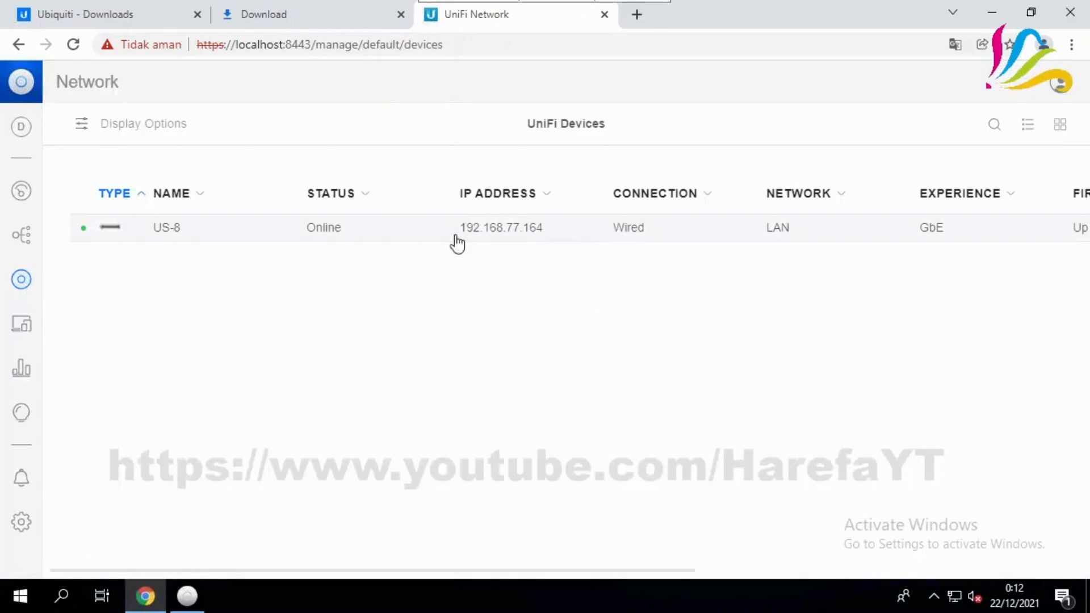
pyautogui.click(430, 243)
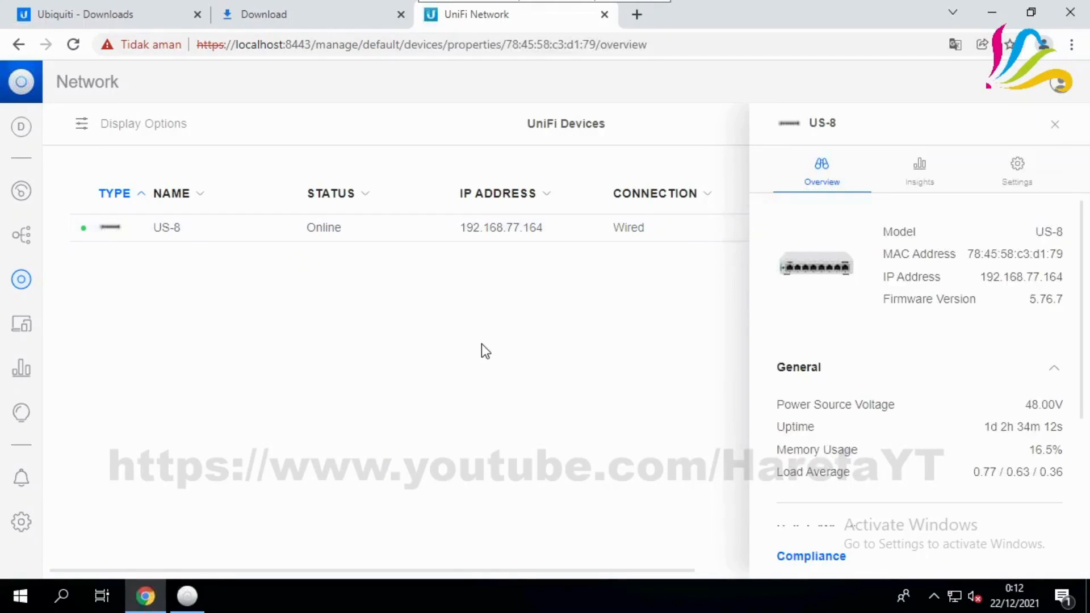
pyautogui.scroll(-3, 956, 272)
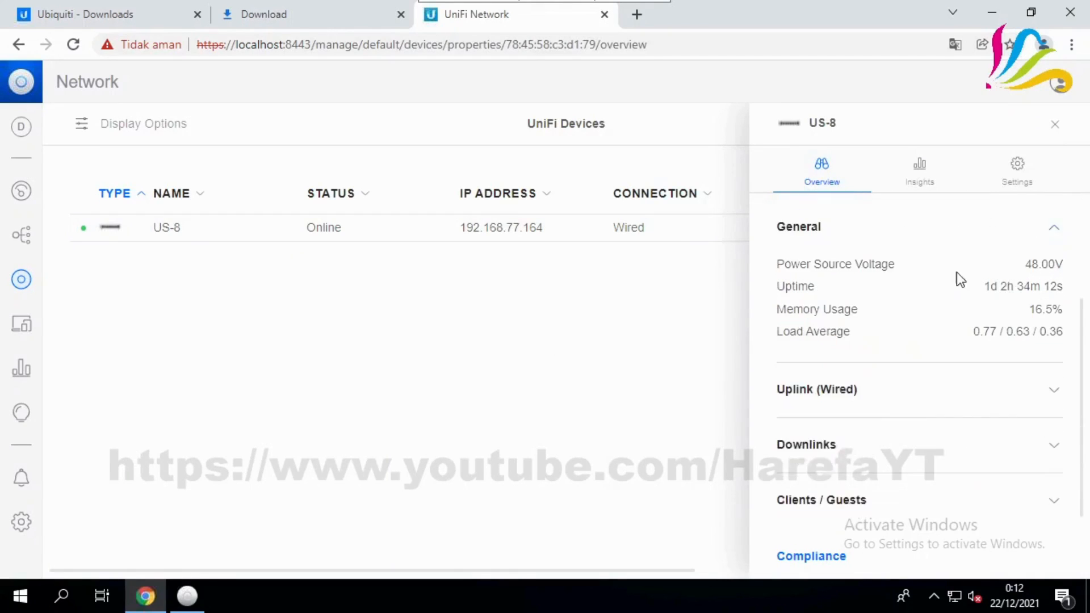
pyautogui.scroll(3, 961, 281)
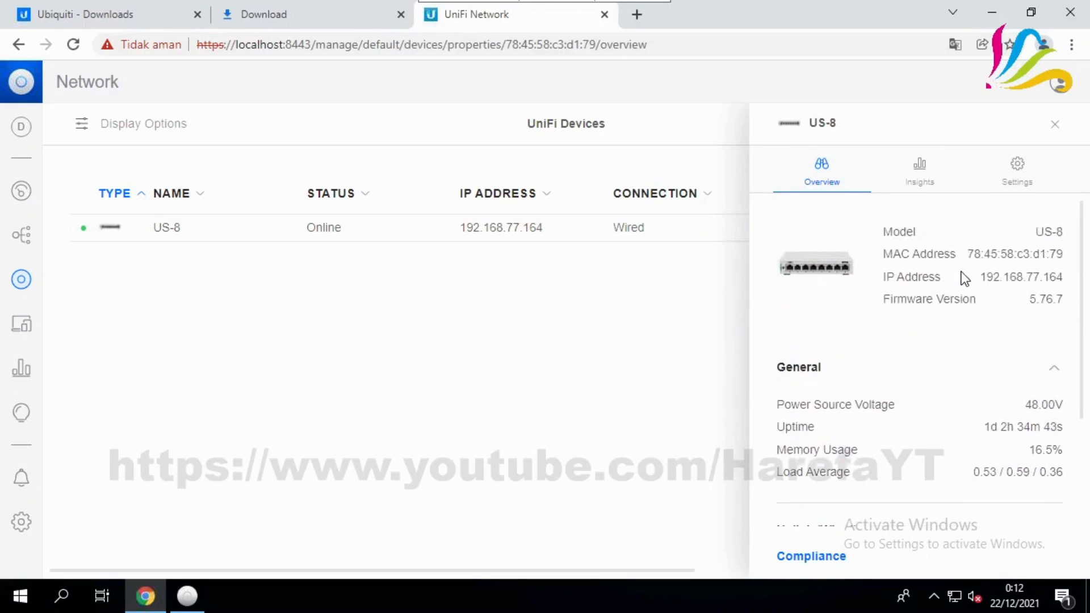
pyautogui.click(1019, 170)
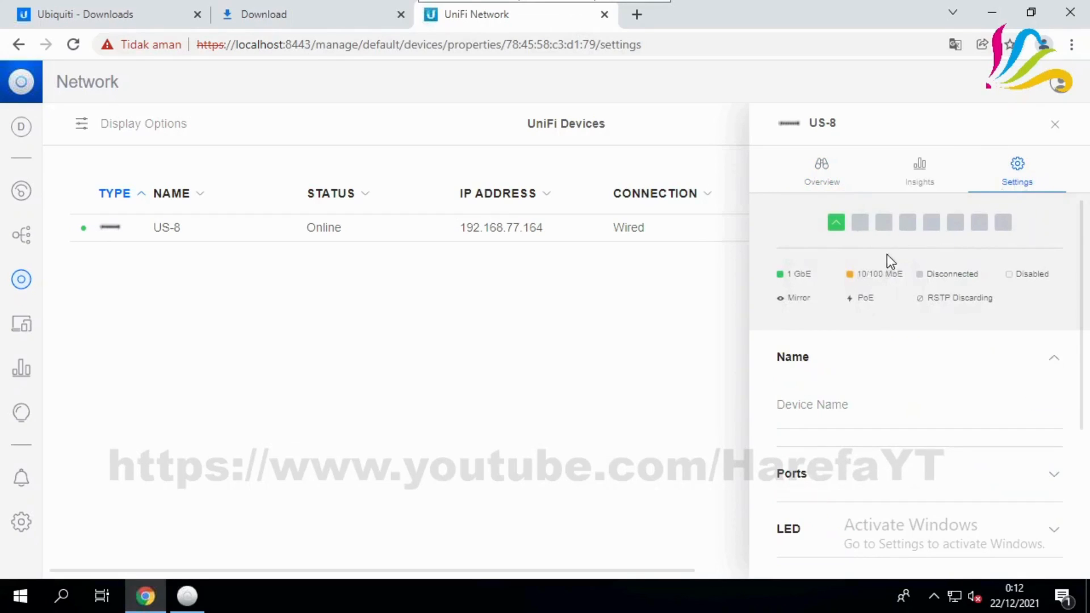
pyautogui.moveTo(836, 233)
# Set US-8 Port 2's port profile to VLAN 111 and apply the change
pyautogui.click(860, 226)
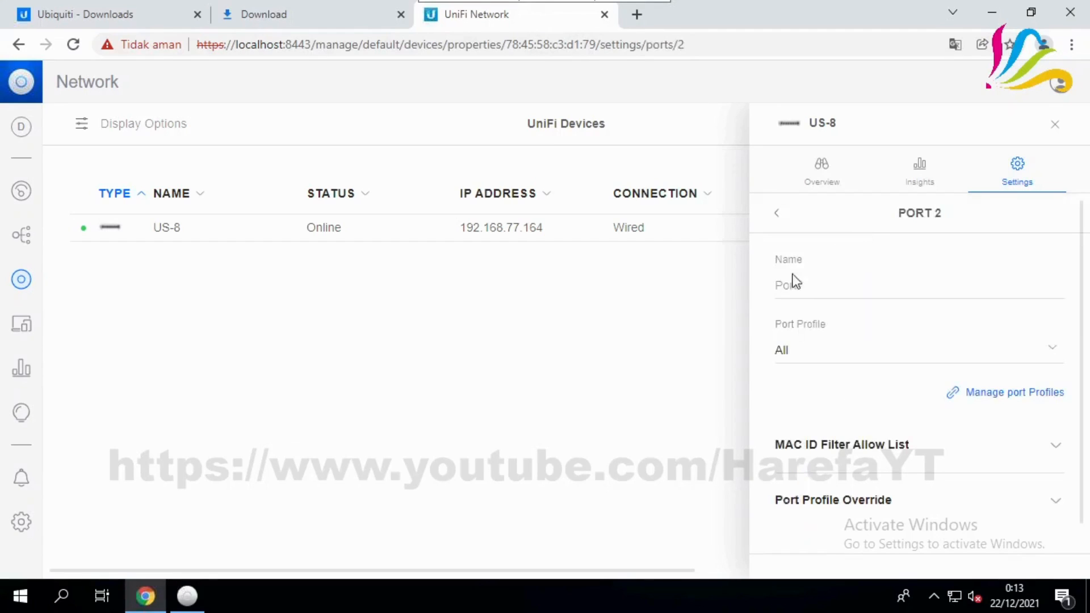
pyautogui.click(823, 362)
pyautogui.scroll(-3, 866, 407)
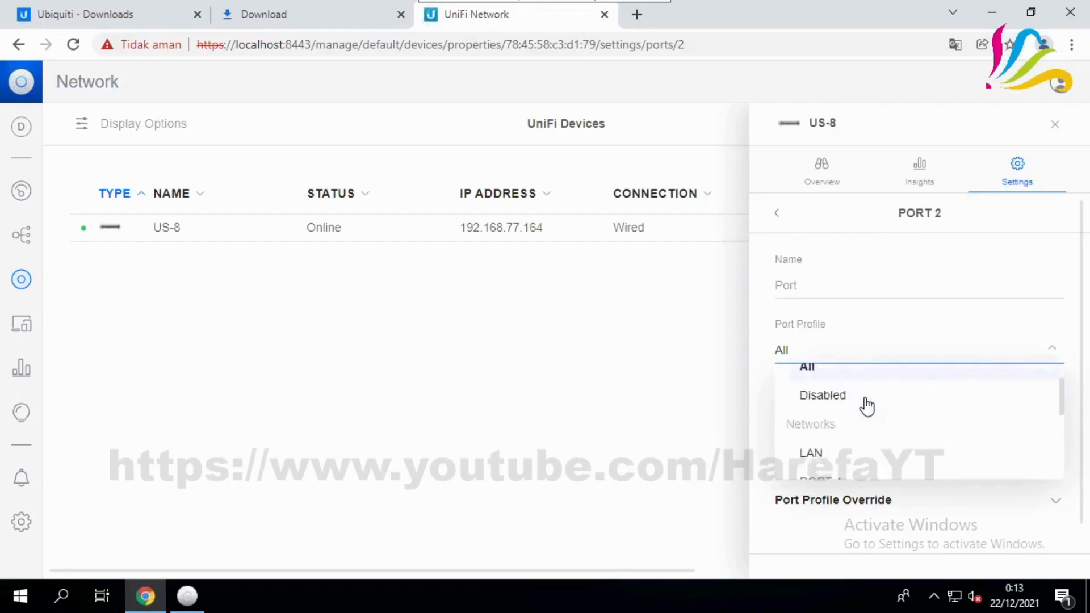
pyautogui.scroll(3, 883, 421)
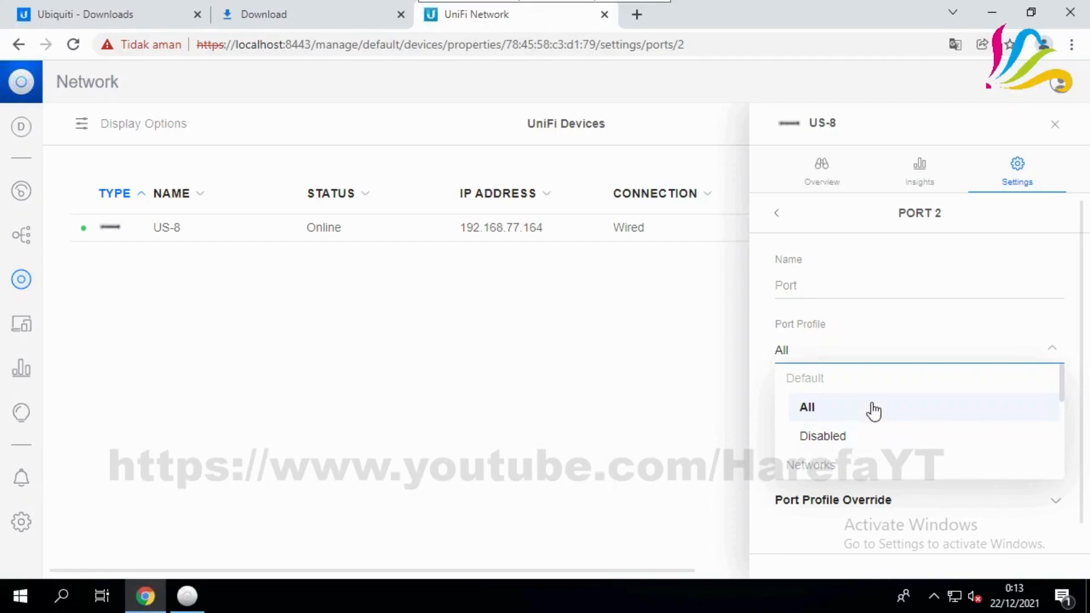
pyautogui.scroll(-2, 873, 410)
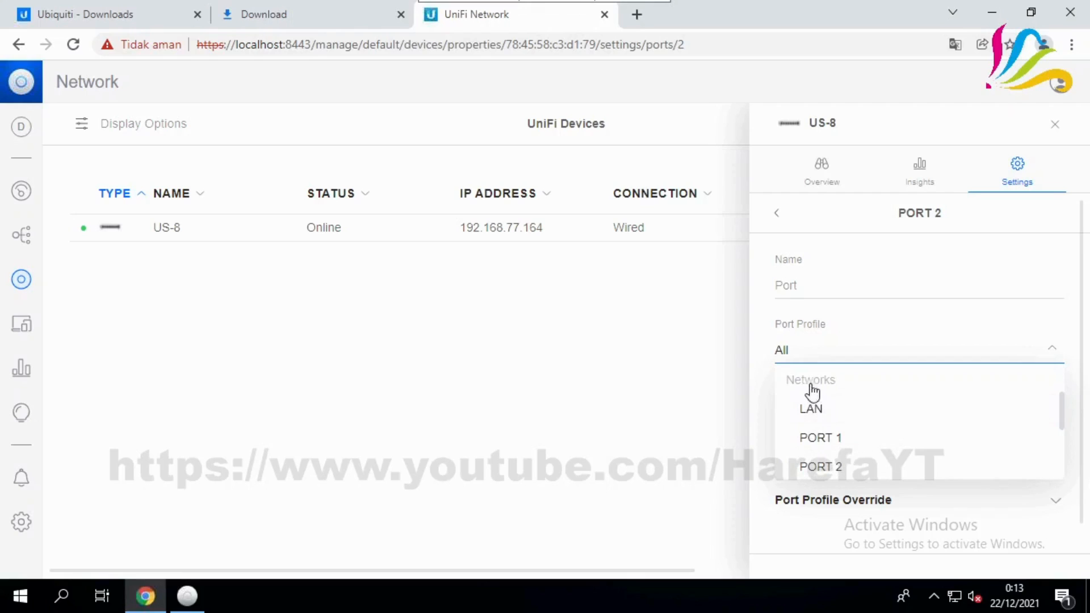
pyautogui.scroll(-2, 891, 408)
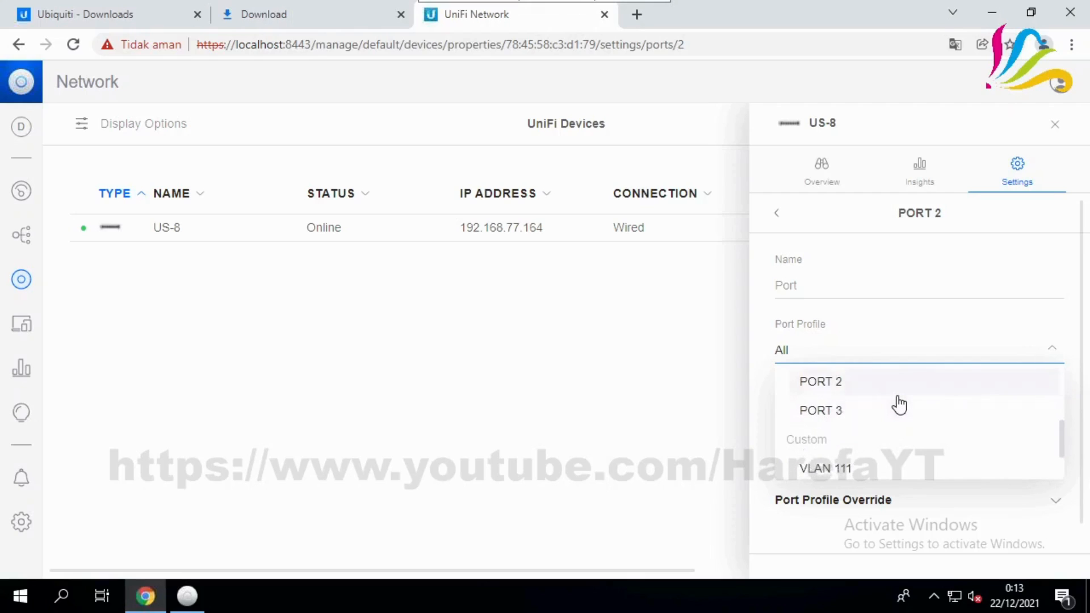
pyautogui.scroll(-2, 899, 404)
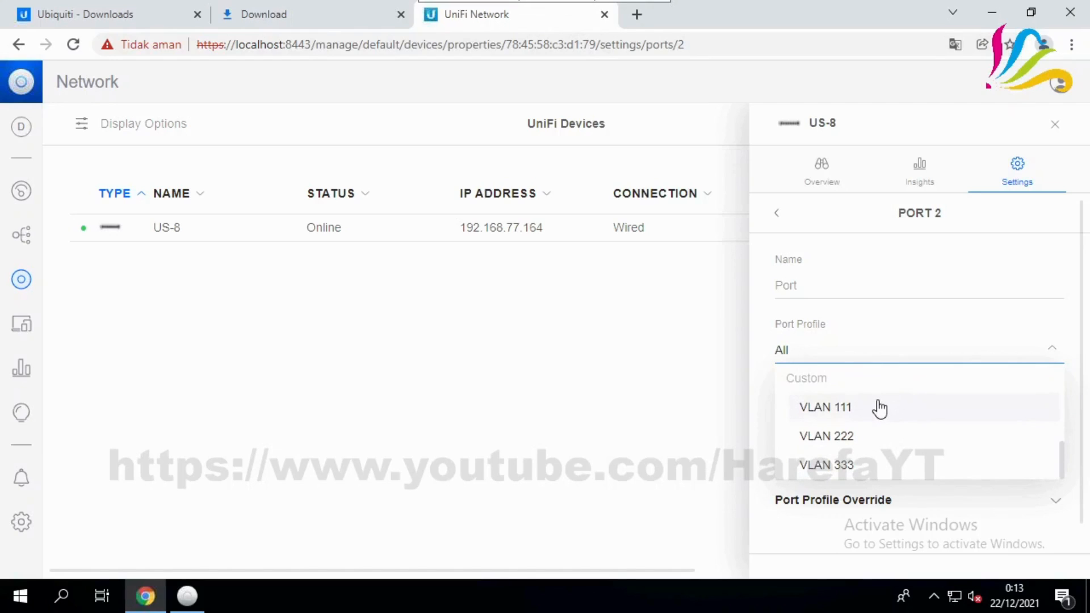
pyautogui.scroll(3, 880, 409)
pyautogui.scroll(-3, 880, 409)
pyautogui.click(885, 415)
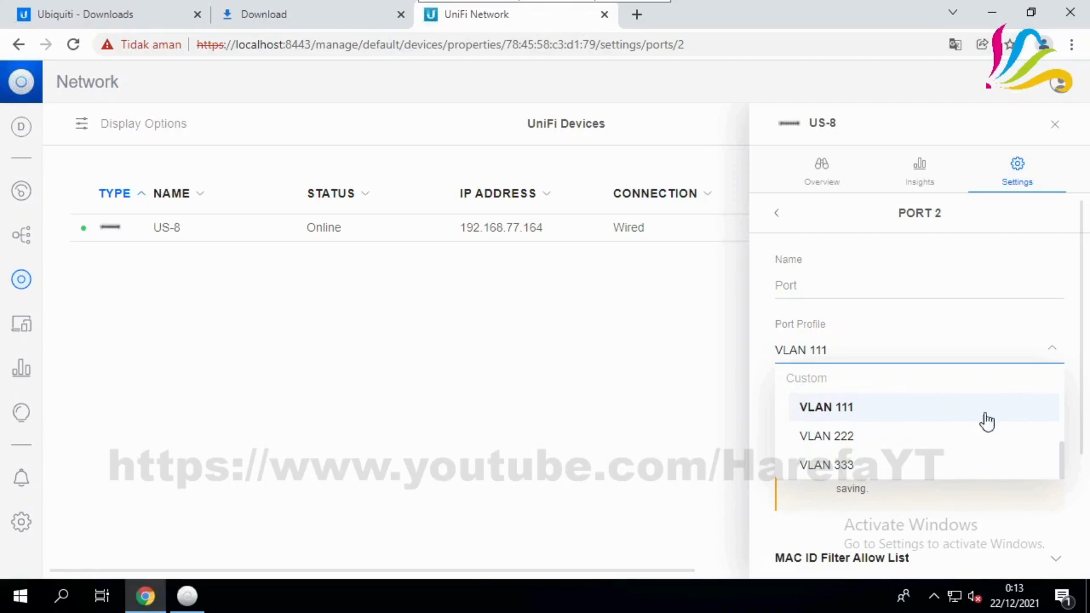
pyautogui.click(759, 397)
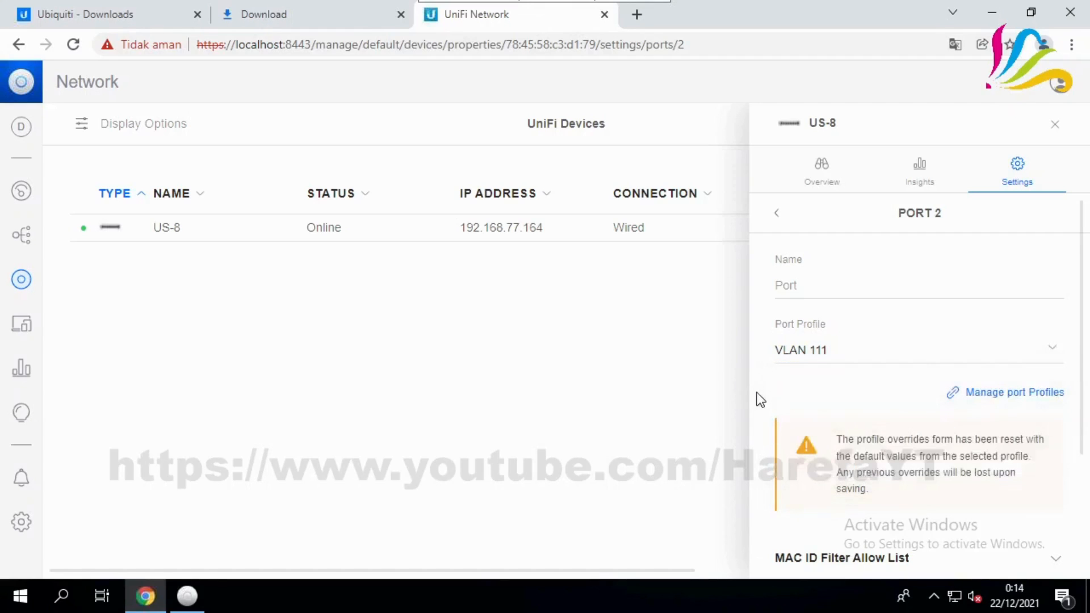
pyautogui.scroll(-3, 962, 450)
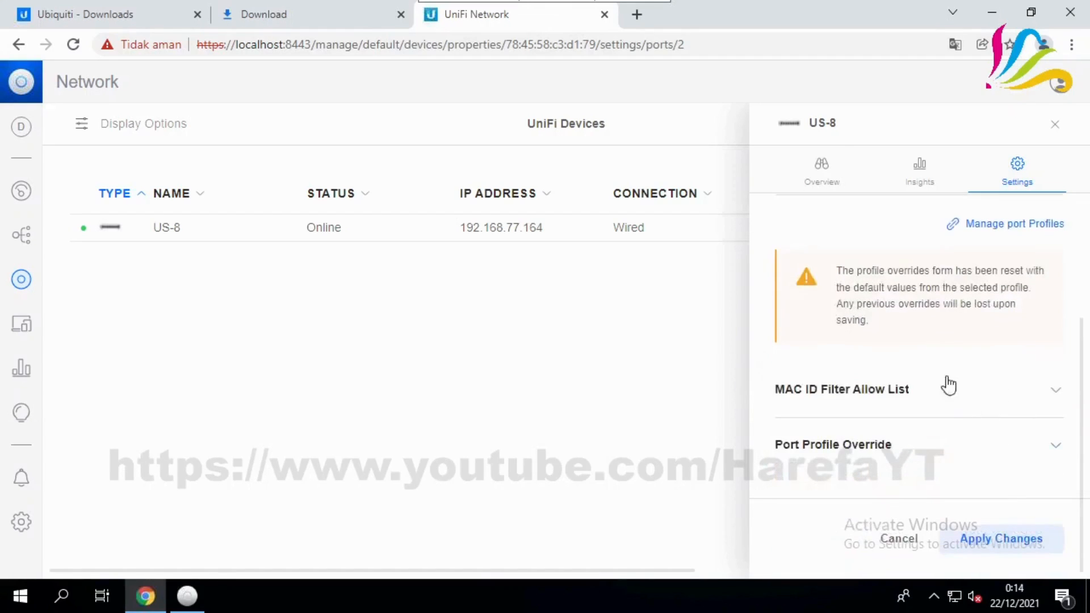
pyautogui.click(1001, 542)
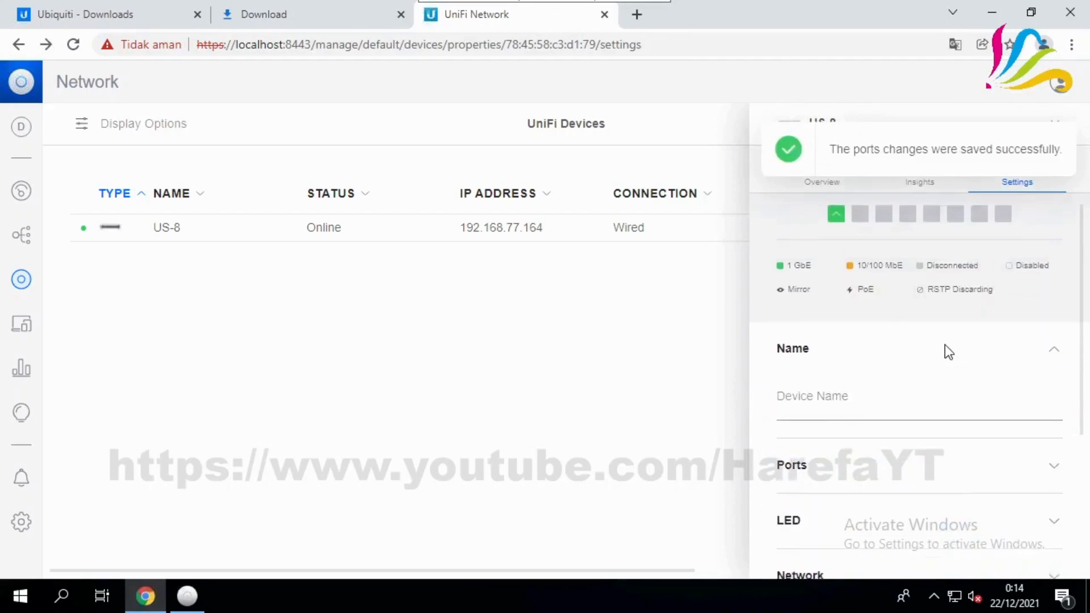
# Assign the VLAN 222 profile to US-8 Port 3 and apply it
pyautogui.click(885, 227)
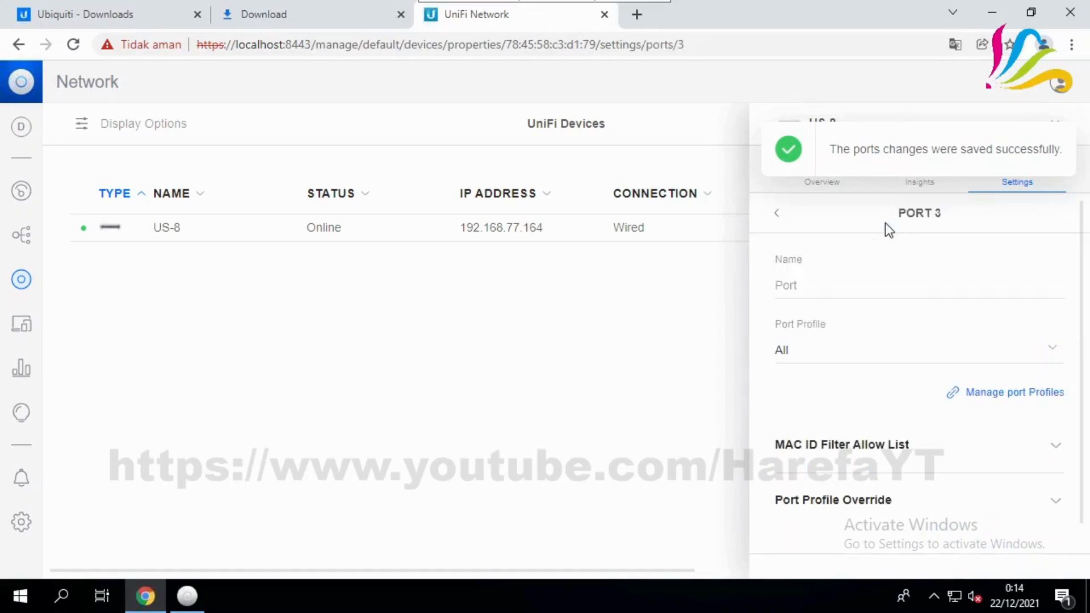
pyautogui.click(861, 363)
pyautogui.scroll(-5, 856, 435)
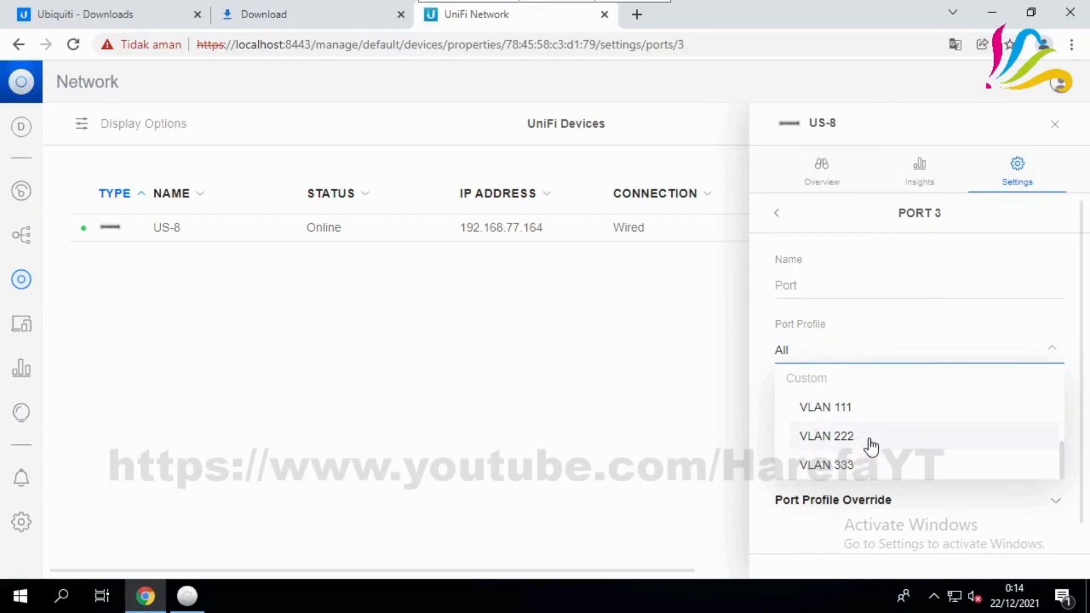
pyautogui.click(870, 445)
pyautogui.scroll(-3, 861, 504)
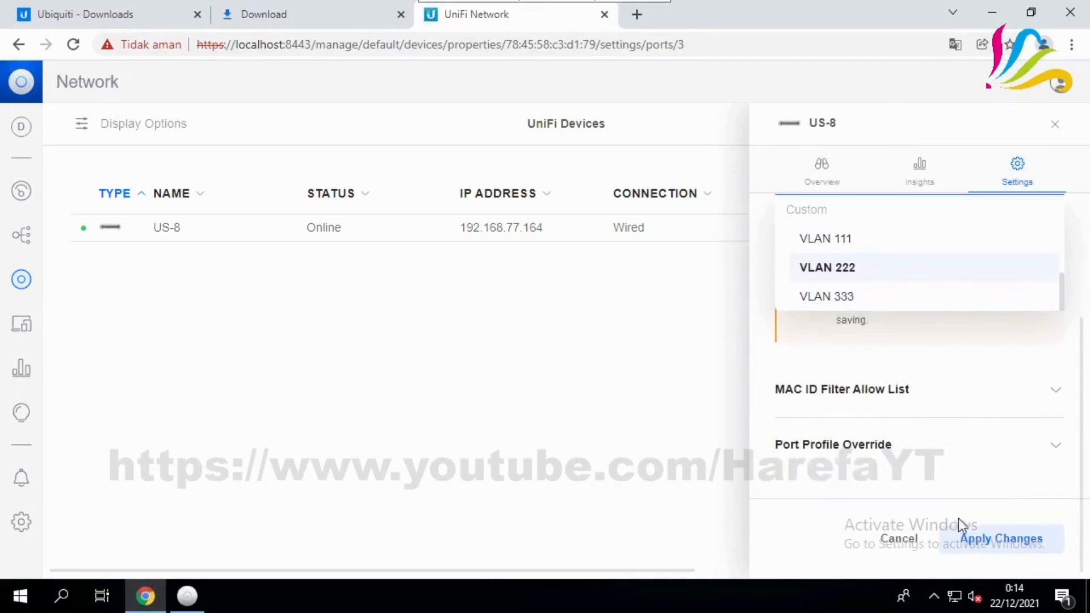
pyautogui.click(1008, 541)
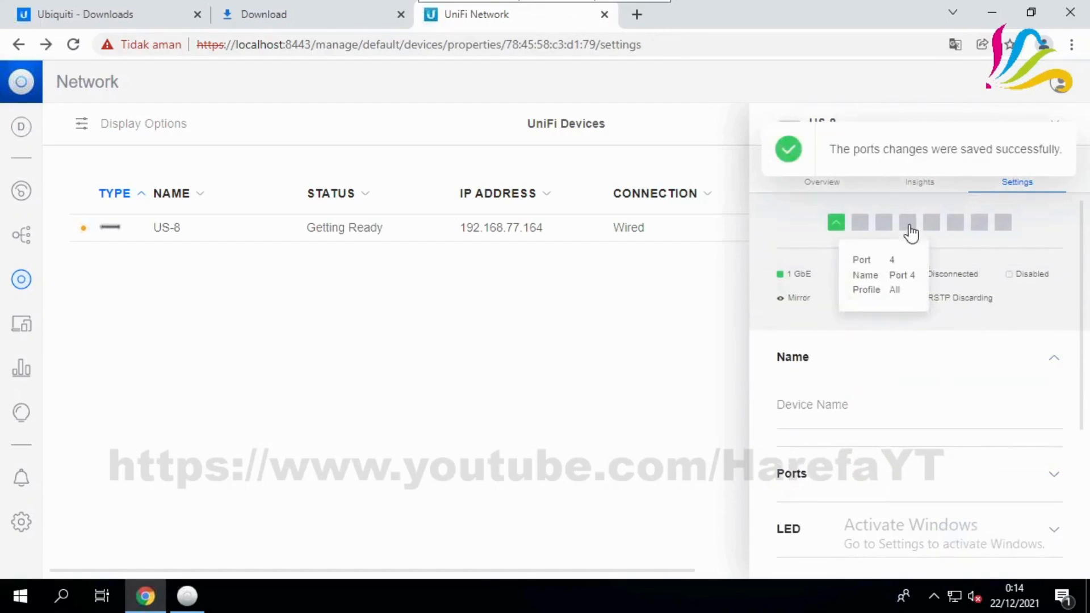
# Assign the VLAN 333 profile to US-8 Port 4 and apply it
pyautogui.click(908, 224)
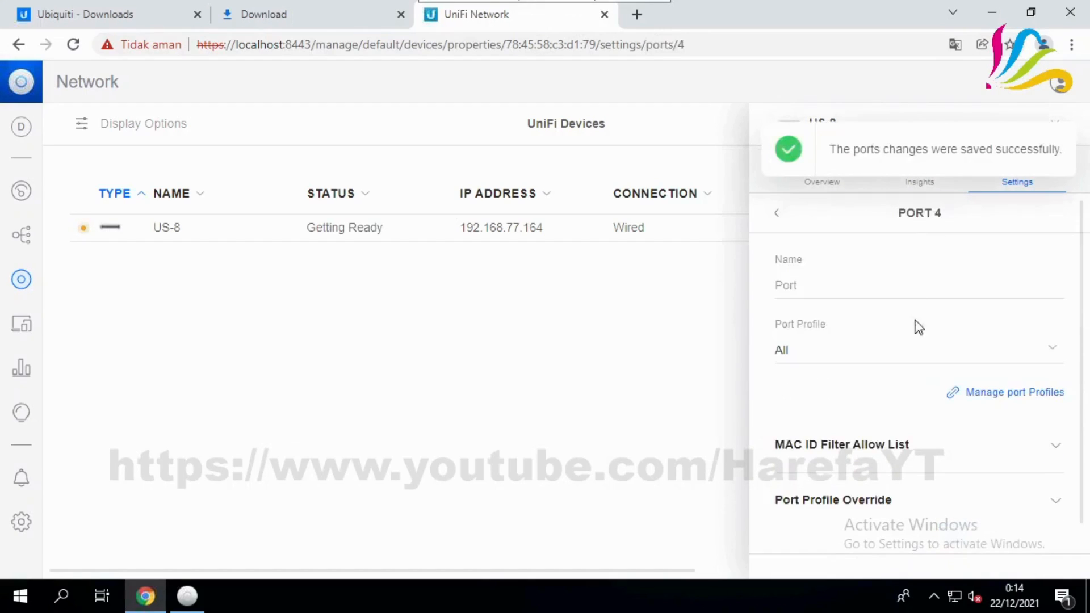
pyautogui.click(839, 358)
pyautogui.scroll(-2, 890, 451)
pyautogui.scroll(-1, 886, 457)
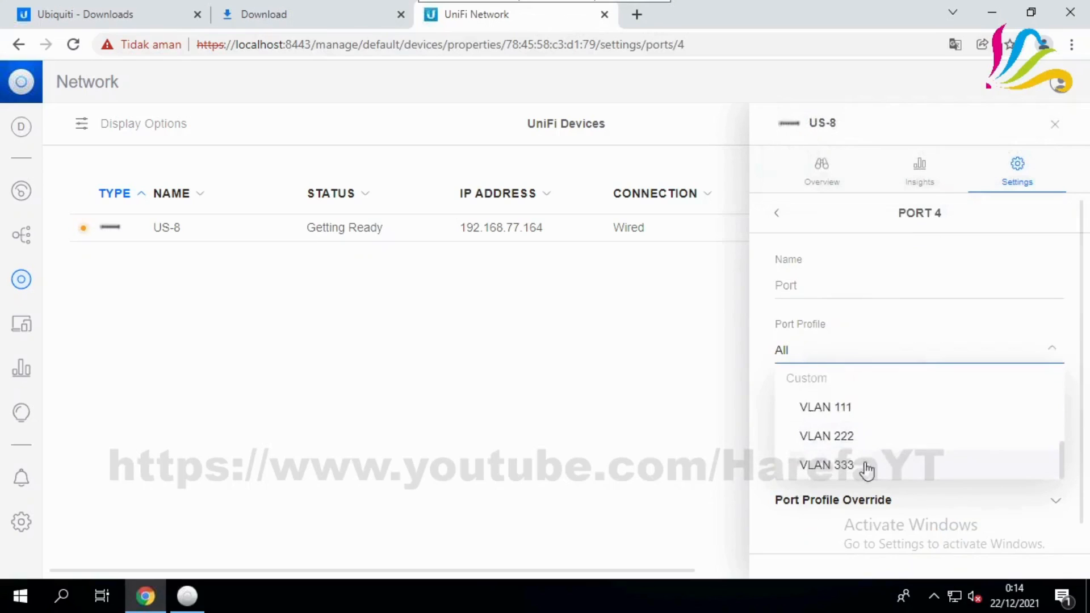
pyautogui.click(867, 465)
pyautogui.scroll(-3, 1000, 545)
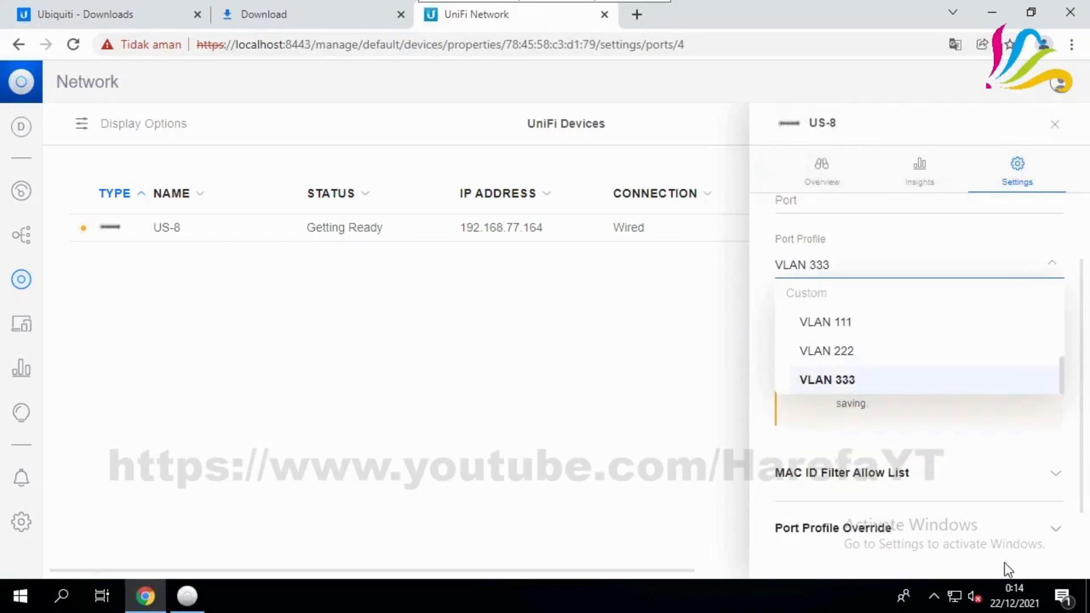
pyautogui.click(1002, 542)
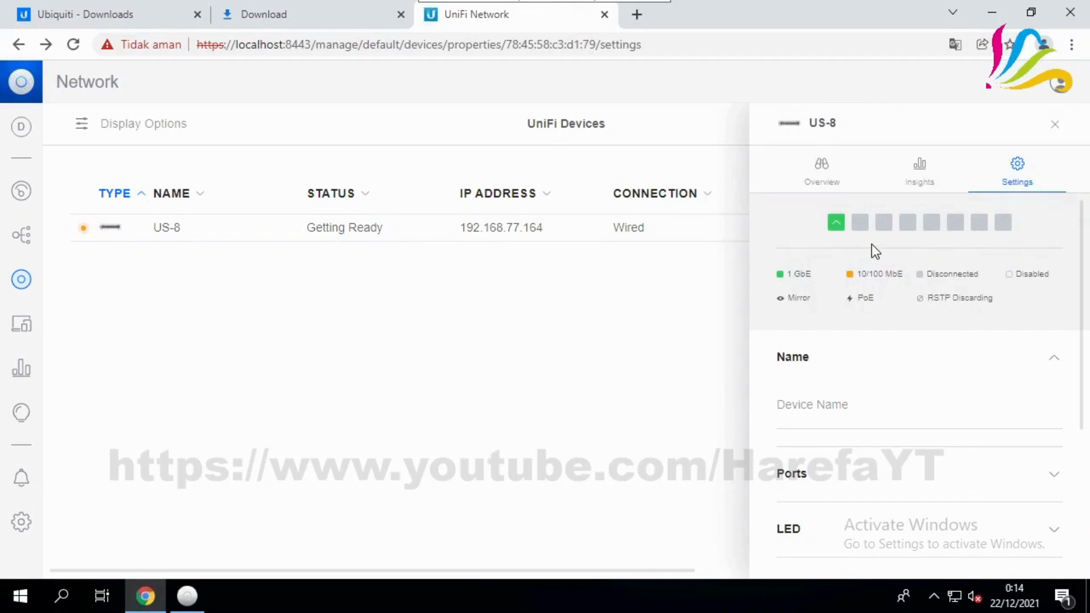
pyautogui.moveTo(858, 235)
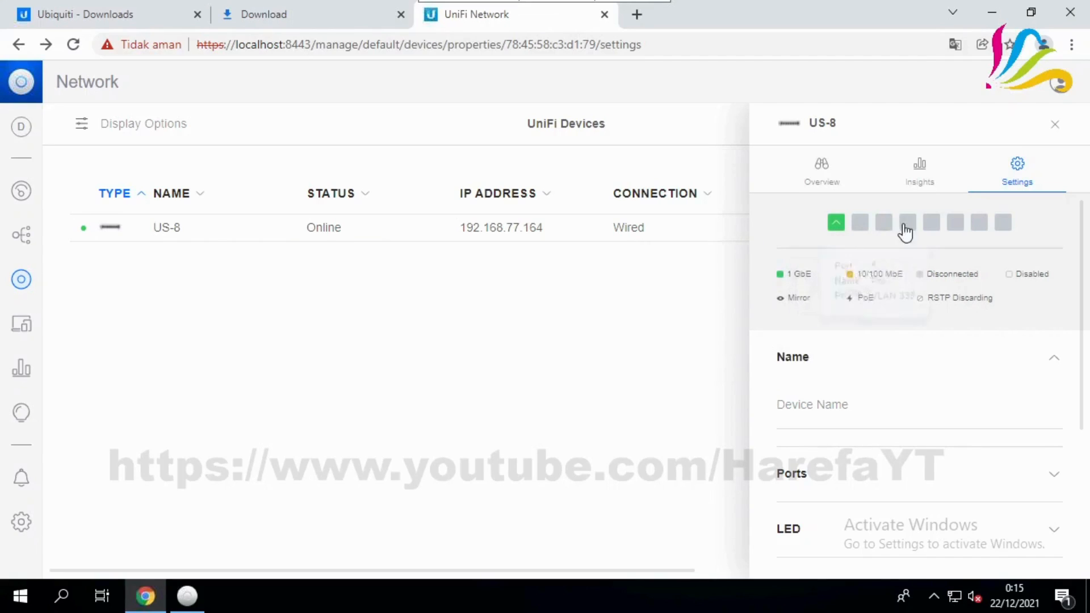
pyautogui.moveTo(954, 224)
pyautogui.click(21, 521)
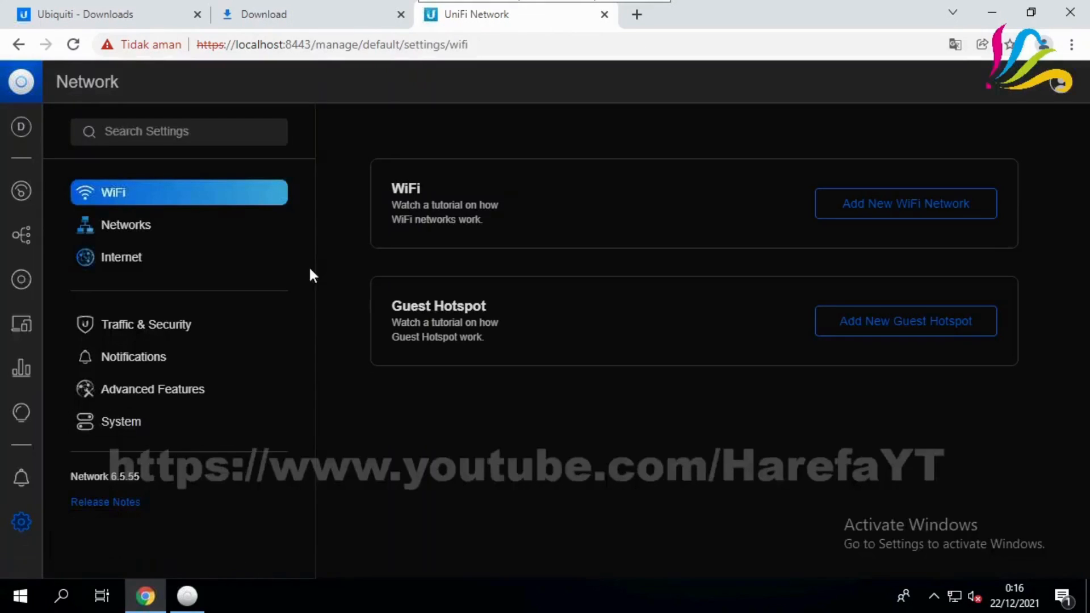
pyautogui.click(160, 224)
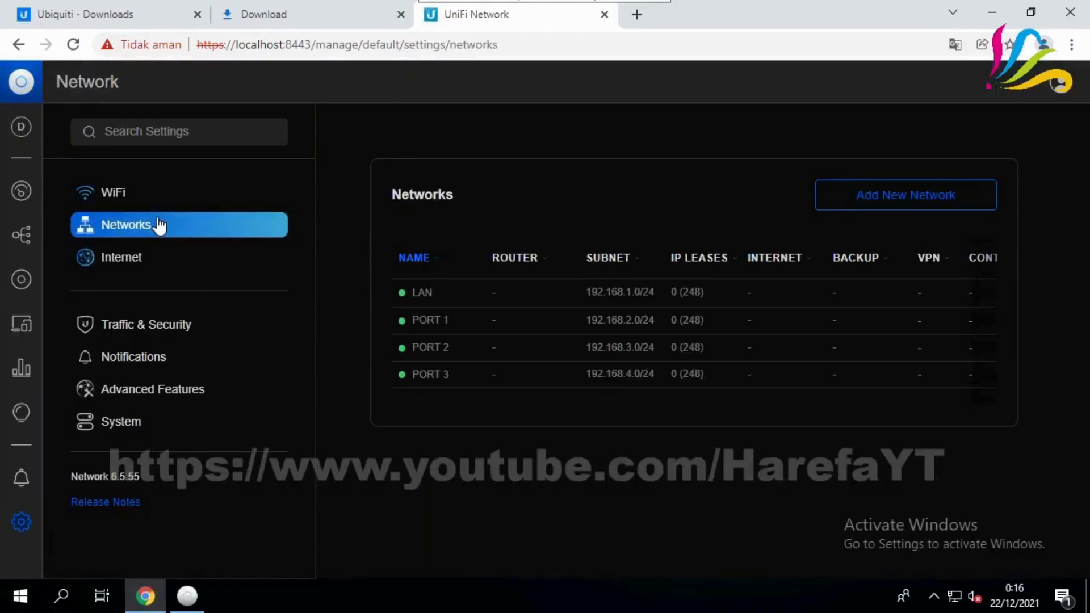
pyautogui.click(165, 400)
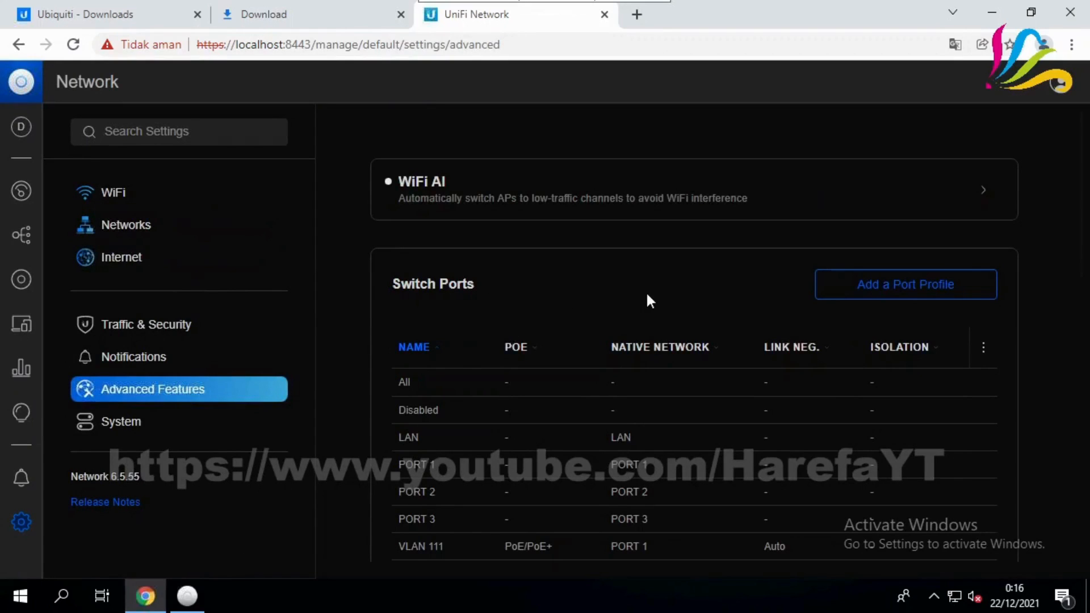
pyautogui.click(23, 281)
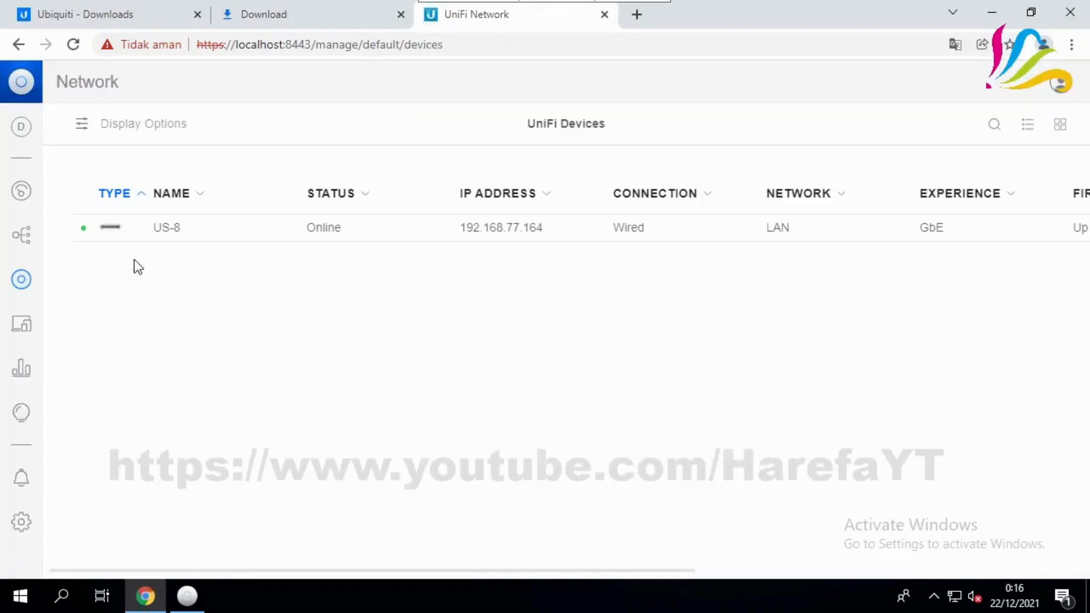
pyautogui.click(531, 228)
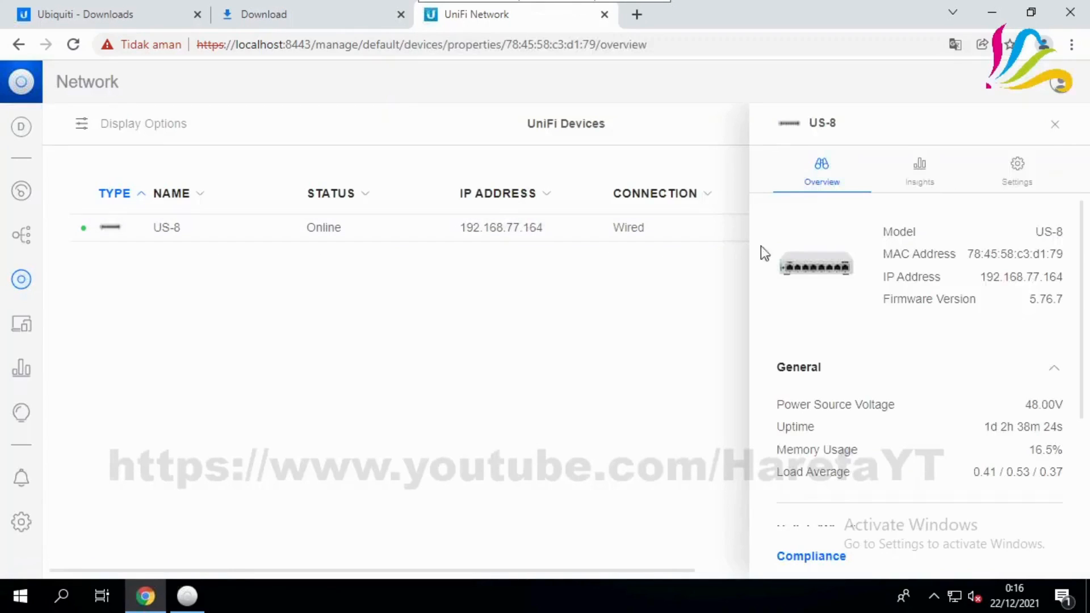
pyautogui.click(1017, 179)
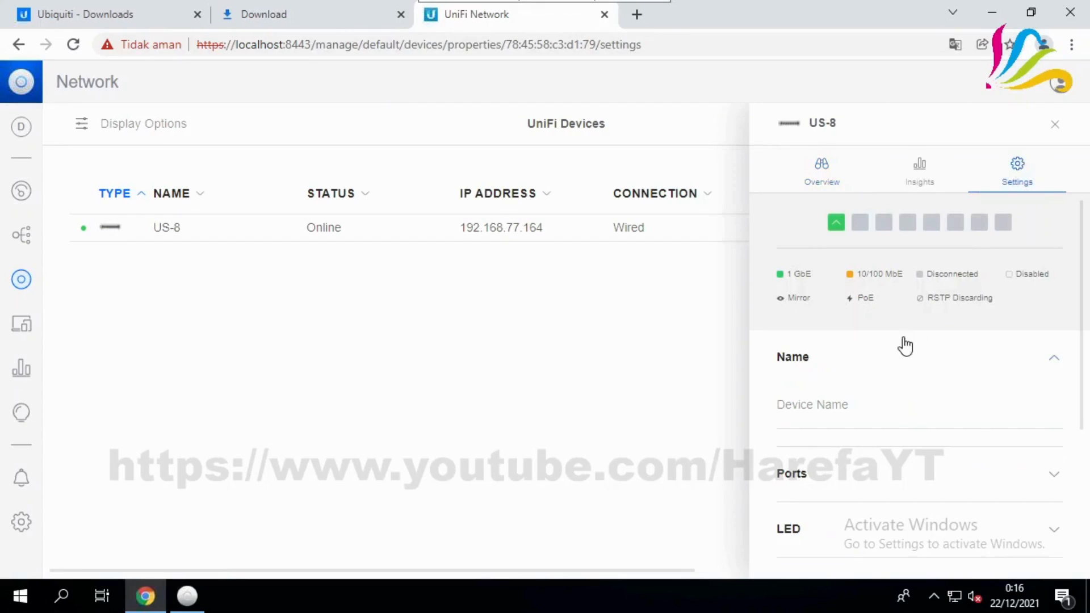
# Leave the US-8 details via the Settings gear and return to the UniFi Devices list
pyautogui.moveTo(860, 226)
pyautogui.click(23, 525)
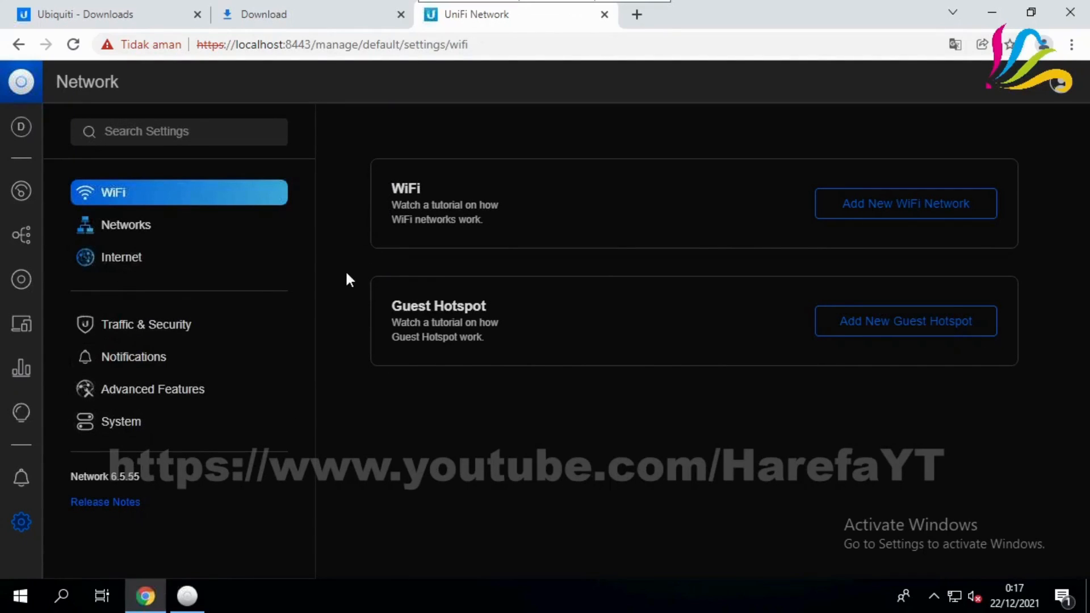
pyautogui.click(22, 282)
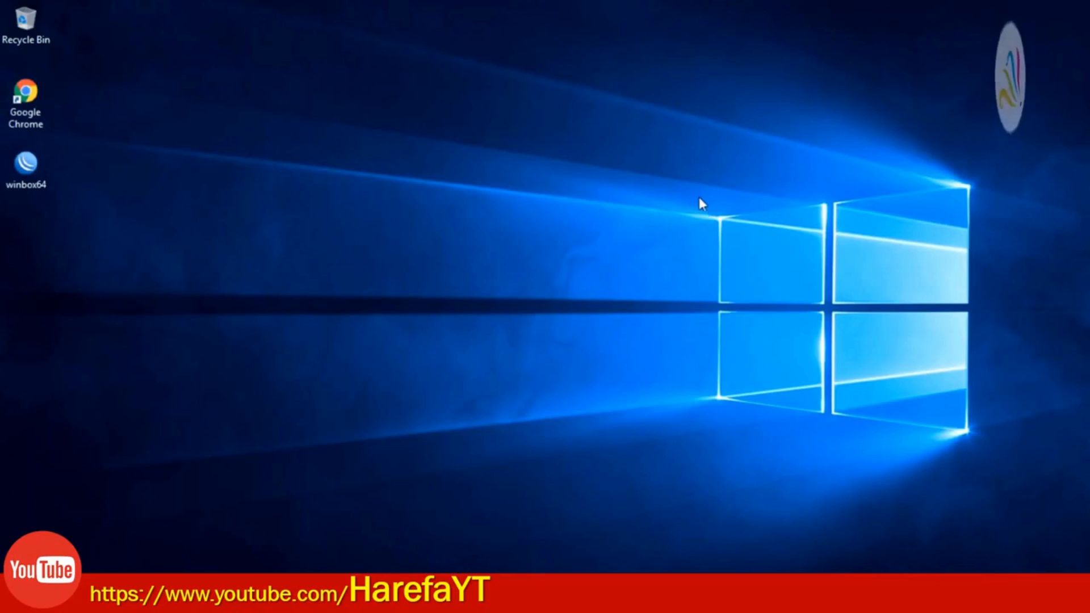
# Refresh the desktop and open the Port 2 adapter's properties from Network and Sharing Center
pyautogui.rightClick(543, 195)
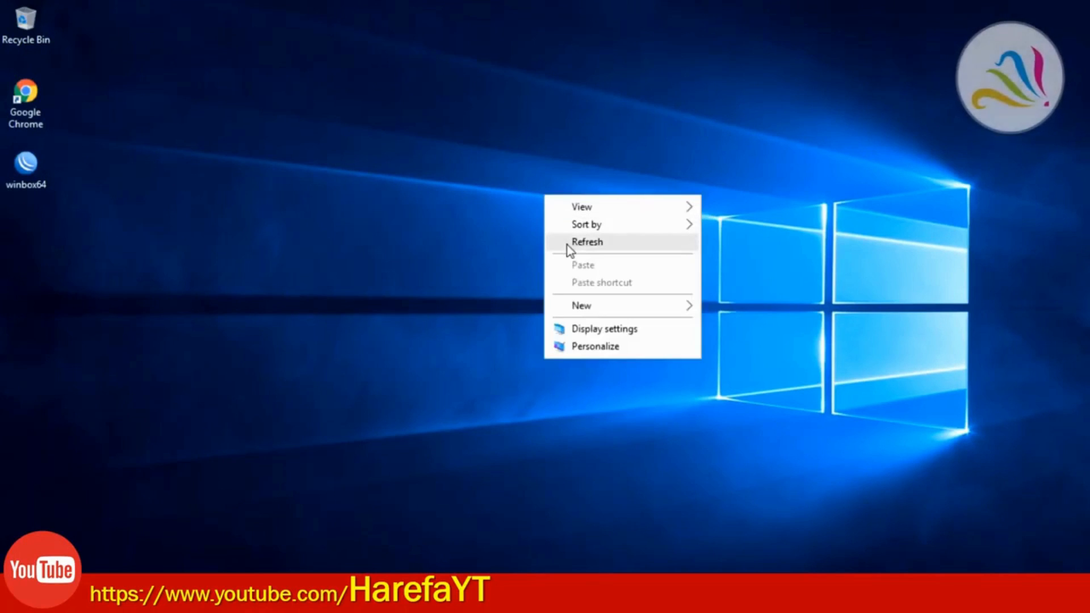
pyautogui.click(567, 245)
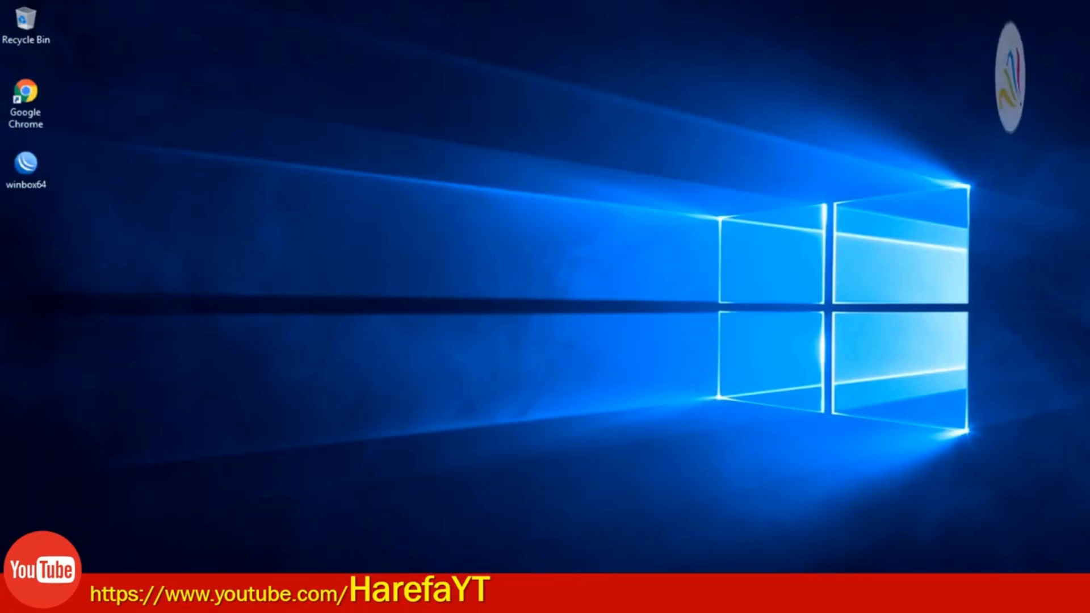
pyautogui.rightClick(982, 600)
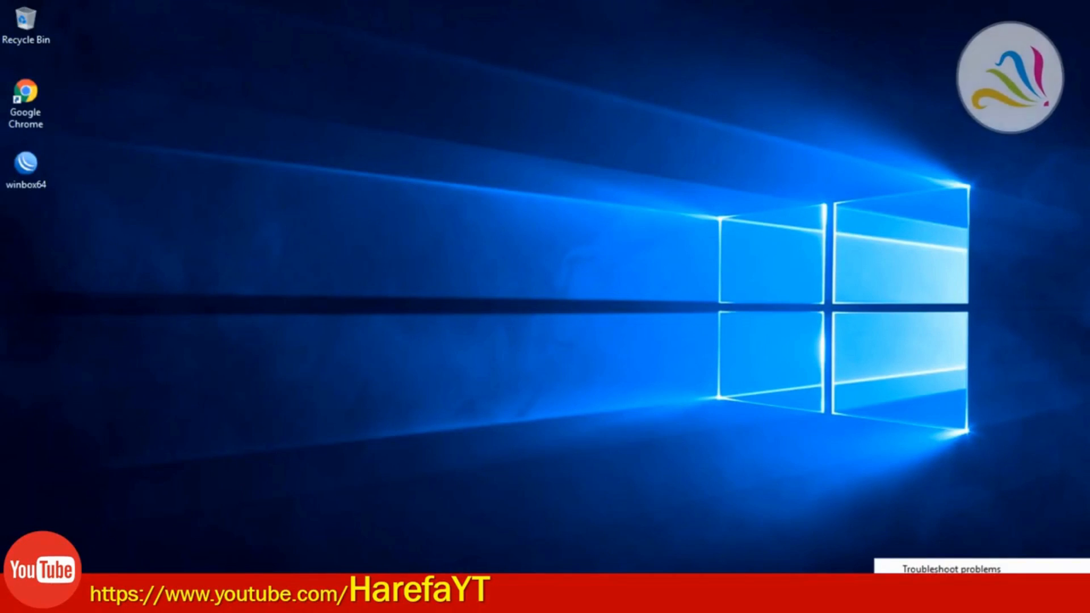
pyautogui.click(974, 587)
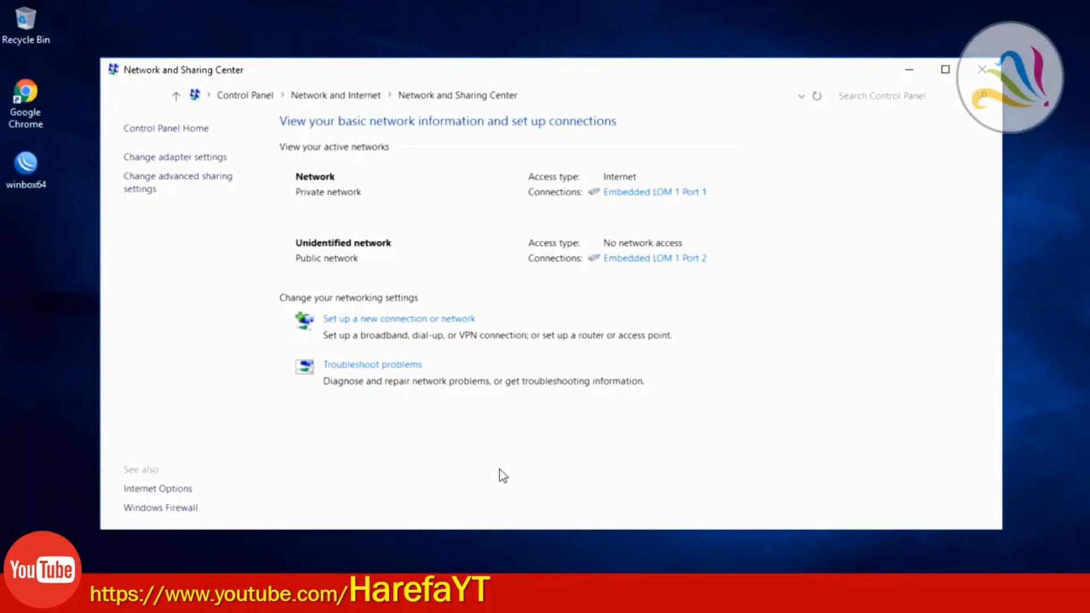
pyautogui.click(625, 261)
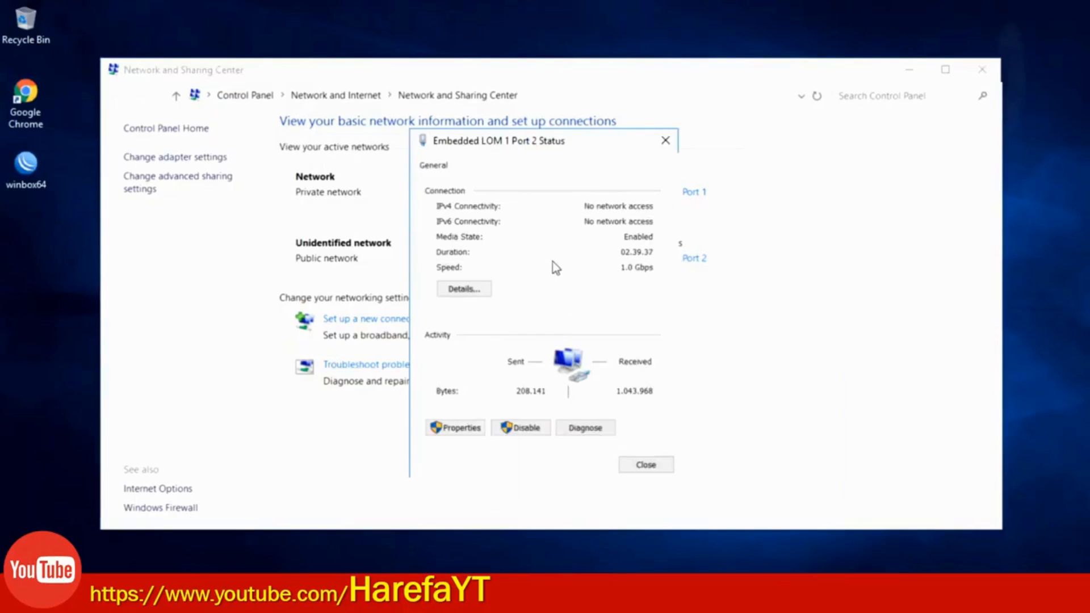
pyautogui.click(454, 434)
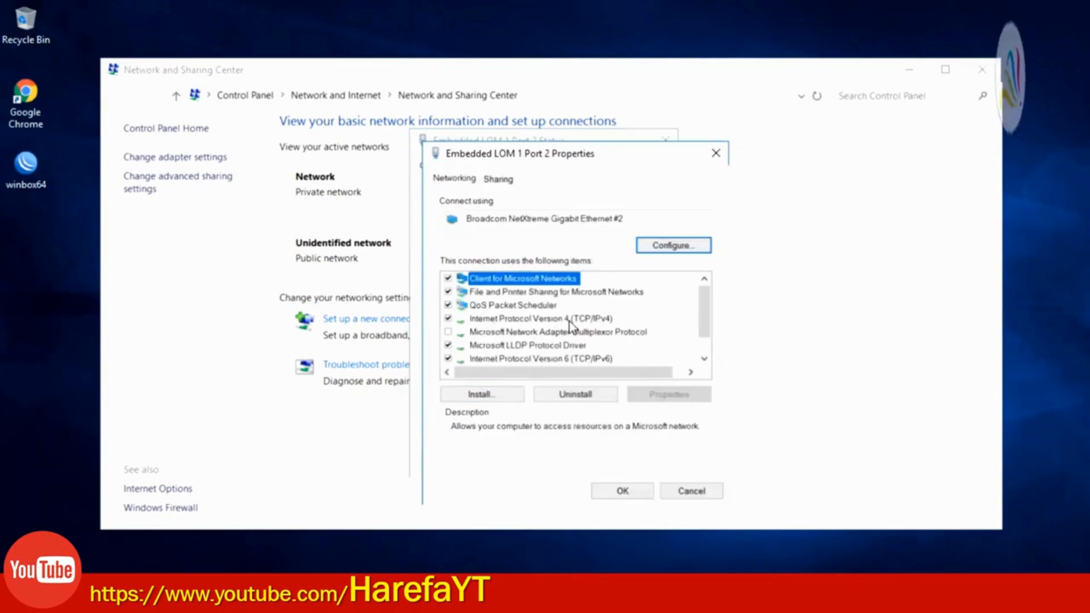
# Verify IPv4 is static 192.168.1.67 with mask 255.255.255.0, then close all network windows
pyautogui.doubleClick(569, 323)
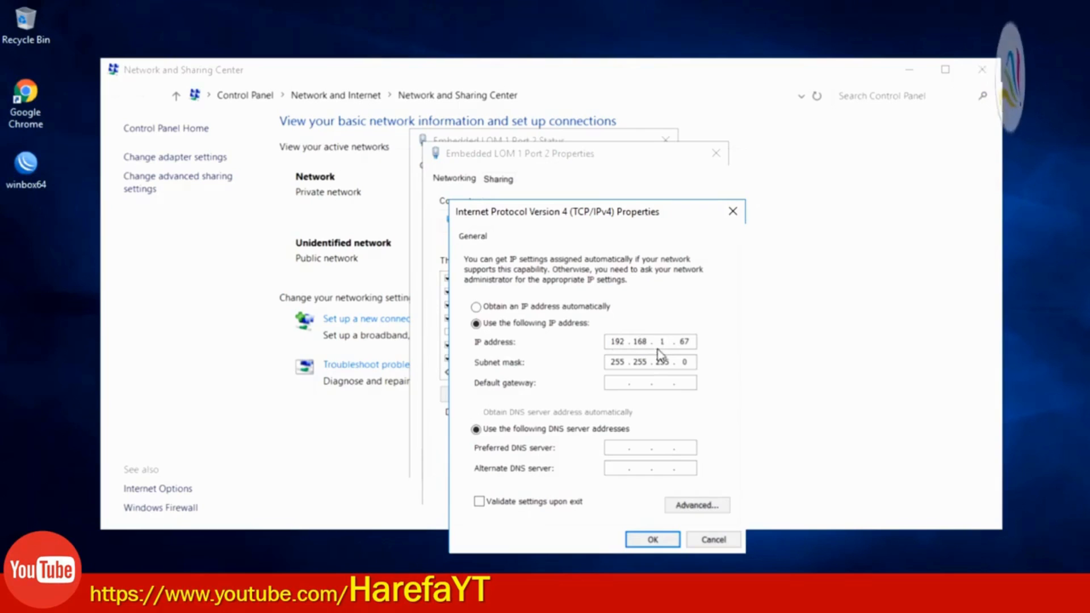
pyautogui.doubleClick(684, 341)
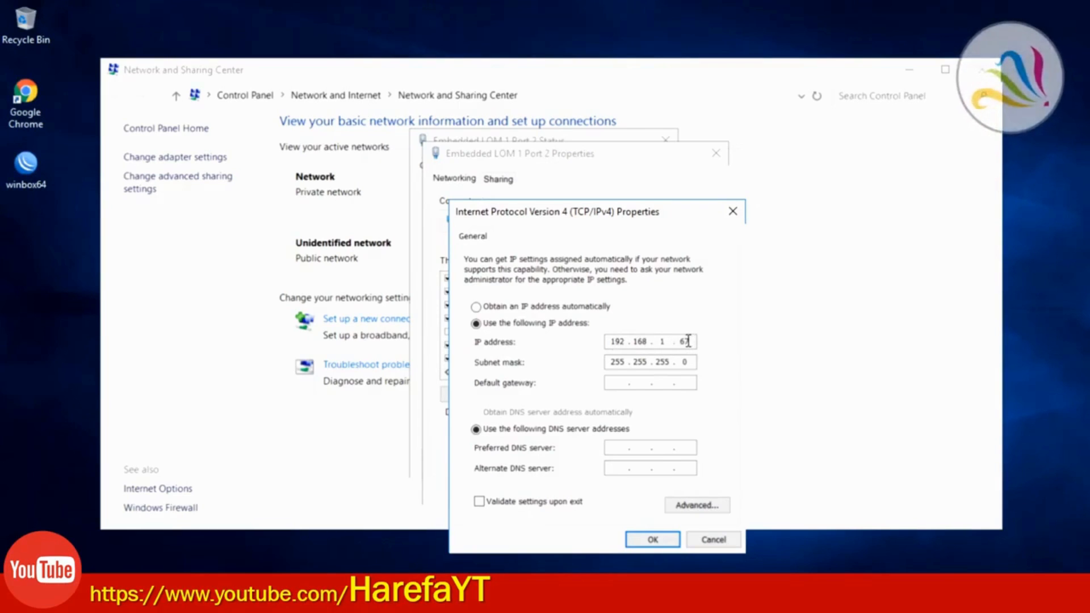
pyautogui.click(690, 342)
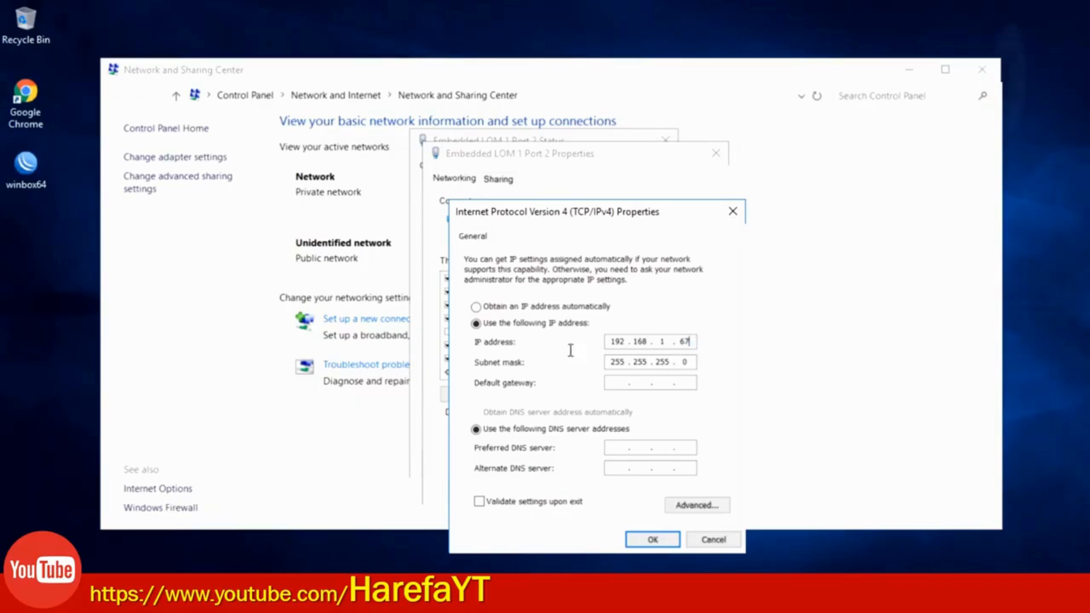
pyautogui.click(709, 540)
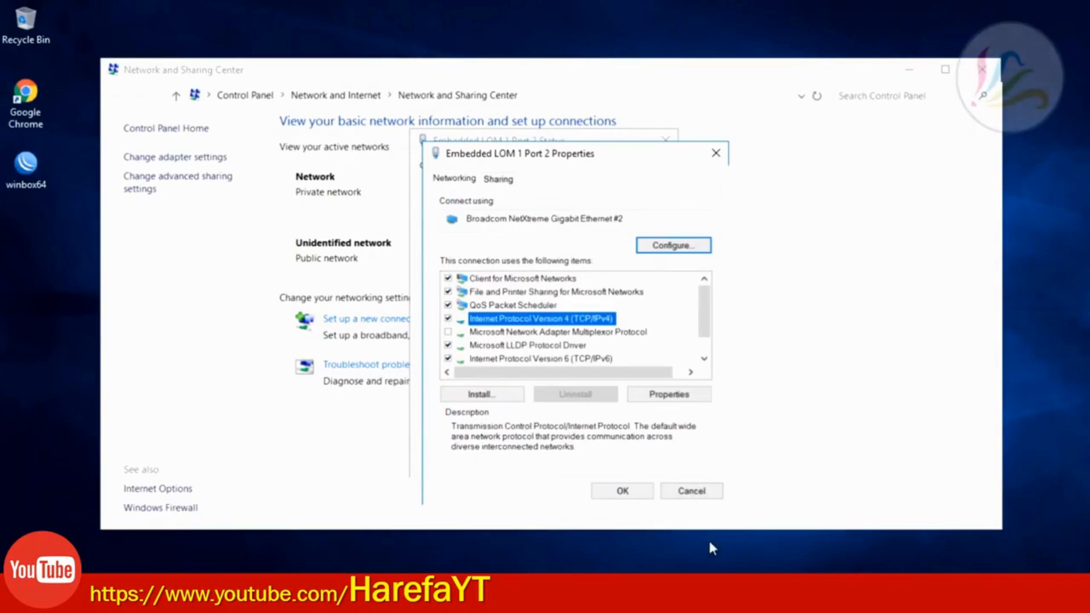
pyautogui.click(702, 495)
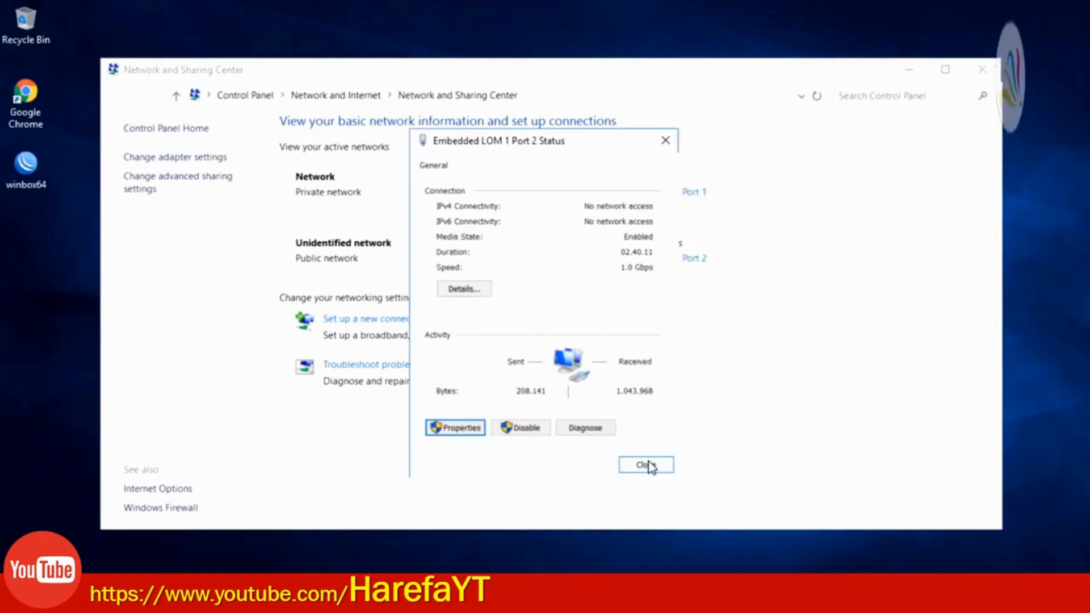
pyautogui.click(649, 467)
pyautogui.click(980, 70)
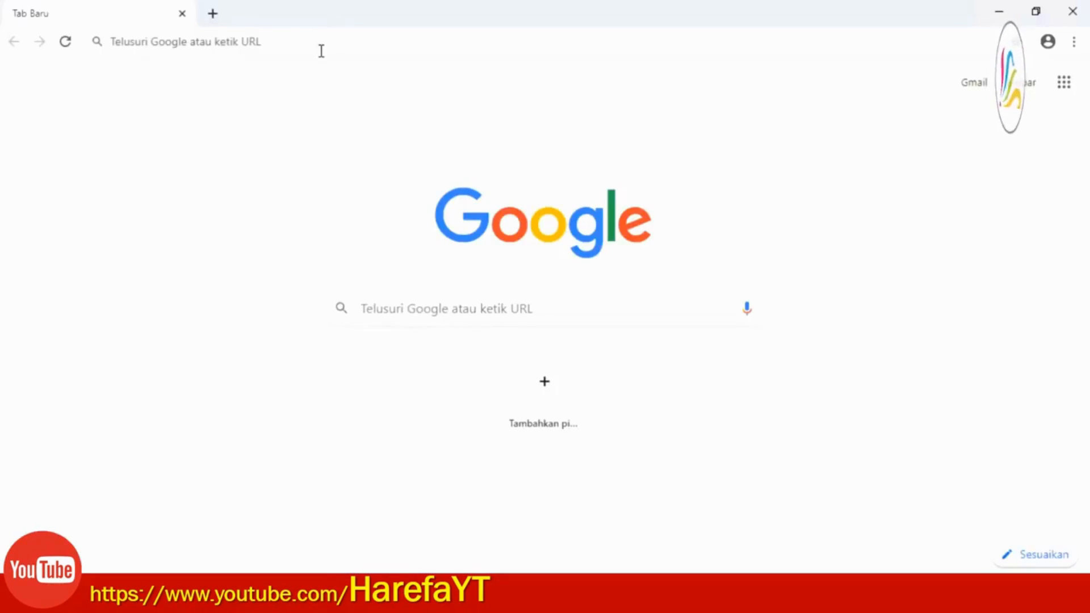
# Browse to the switch at 192.168.1.254 in Chrome
pyautogui.click(321, 50)
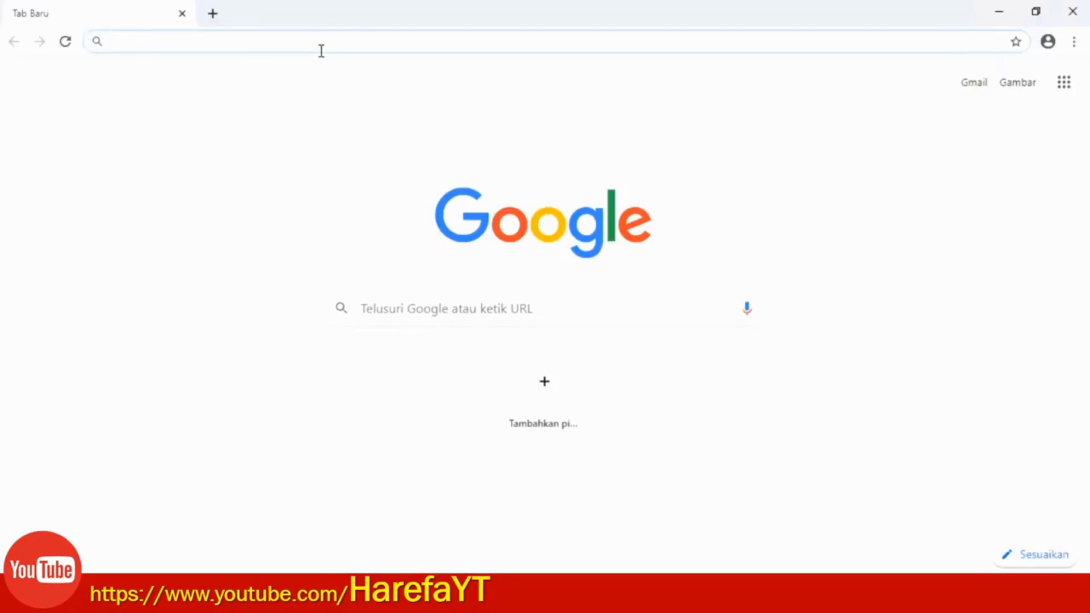
pyautogui.write('19')
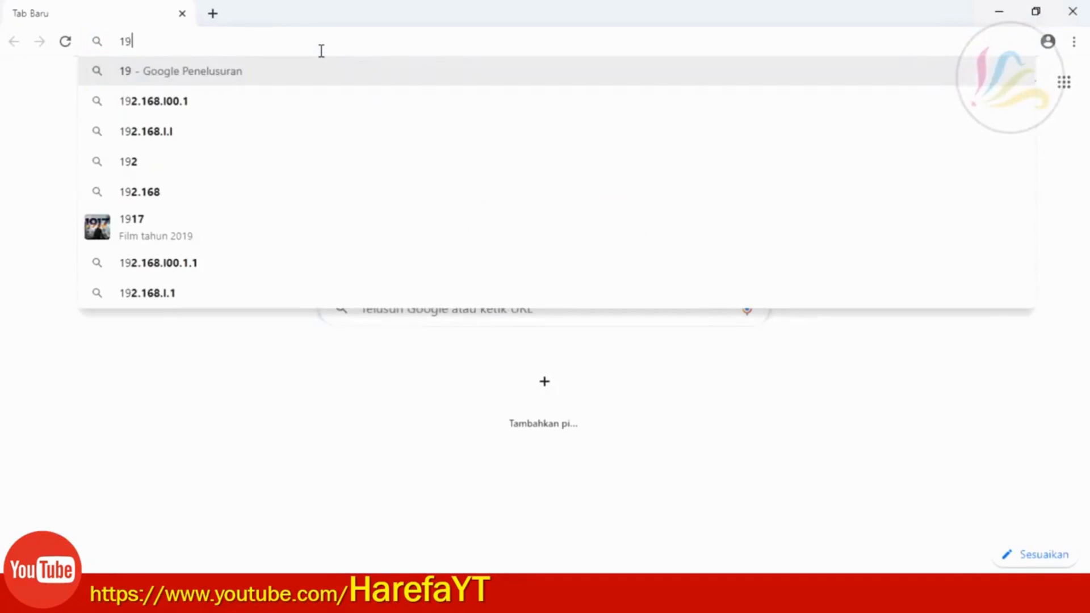
pyautogui.write('2.')
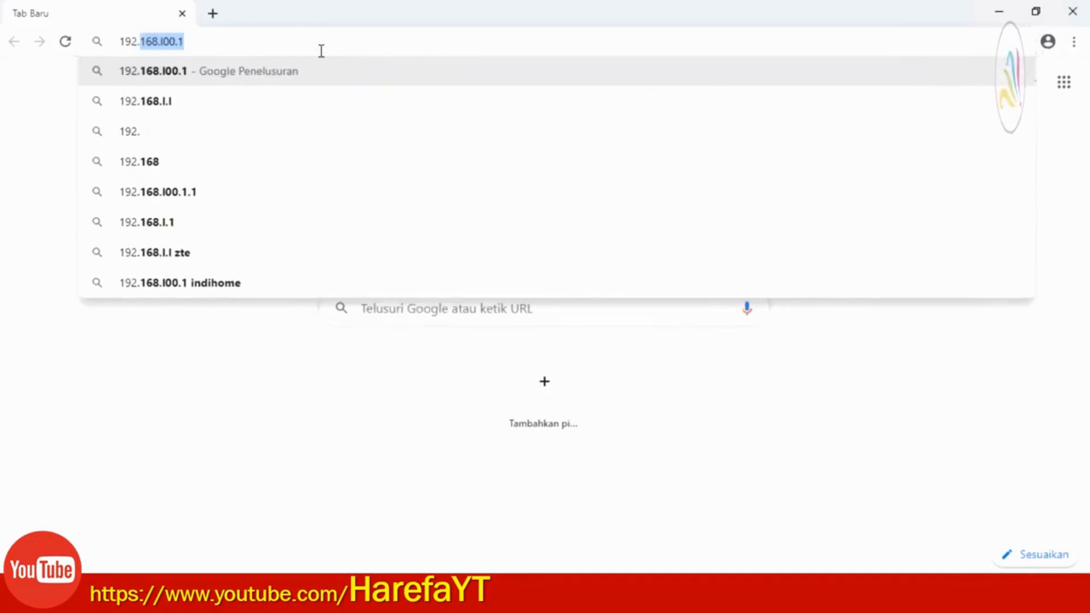
pyautogui.write('168')
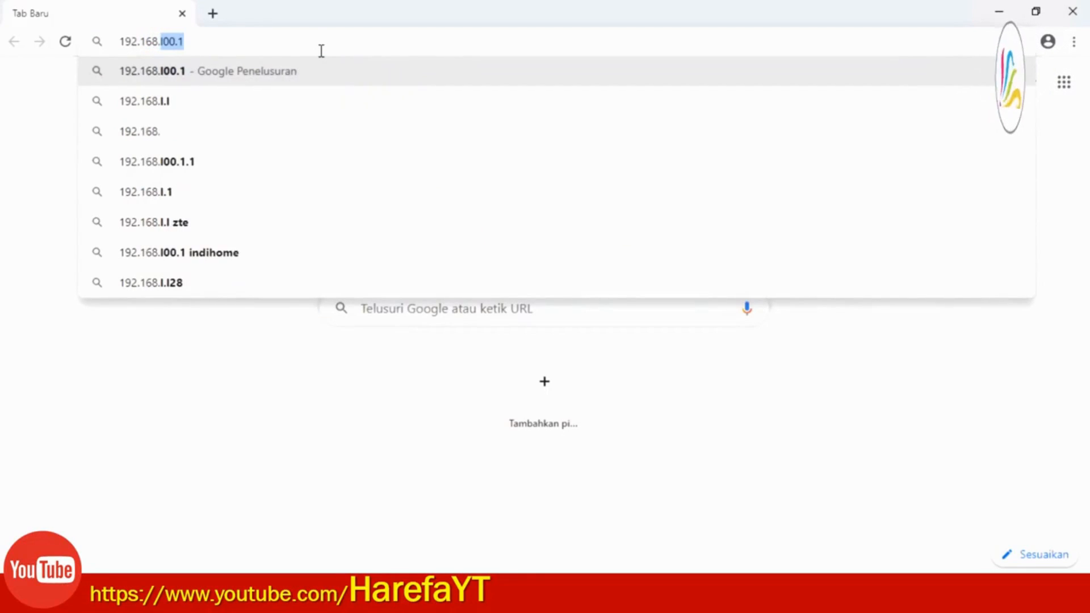
pyautogui.write('.1.254')
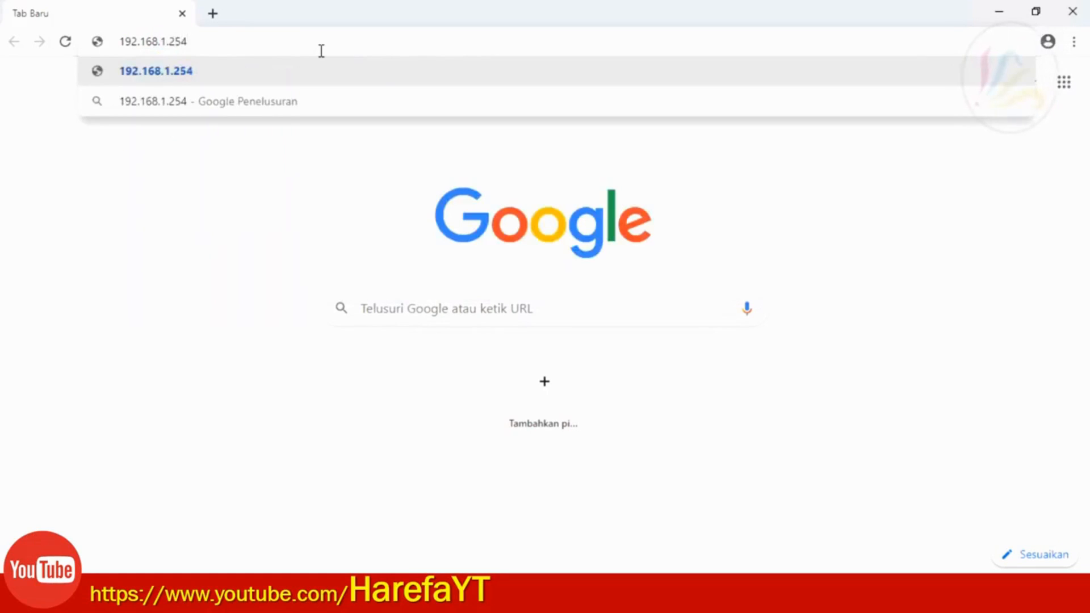
pyautogui.press('Return')
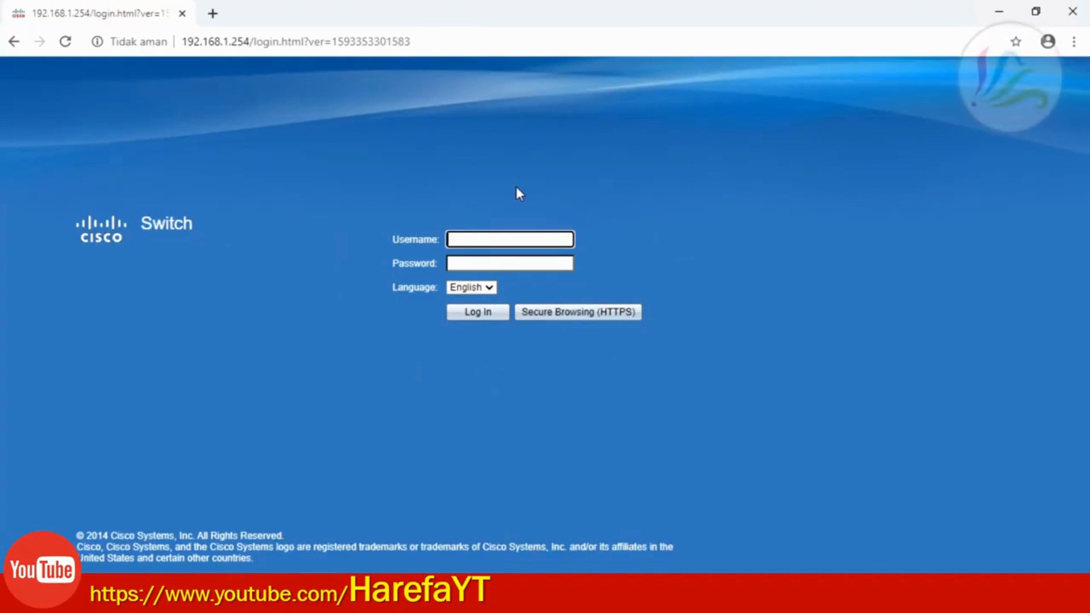
# Log in to the Cisco switch with the saved username and the switch password
pyautogui.click(479, 239)
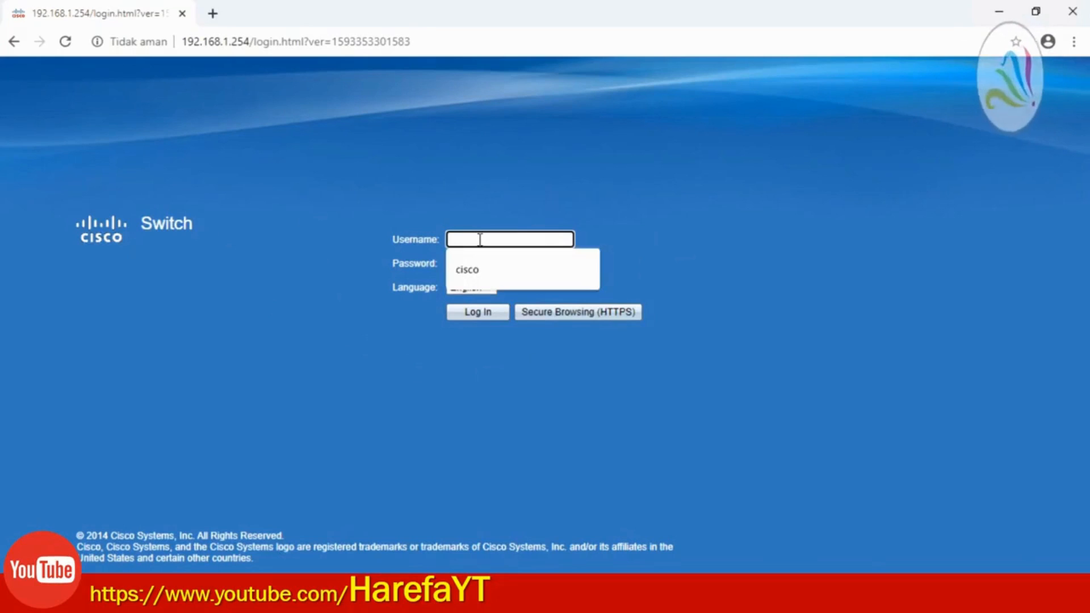
pyautogui.click(475, 269)
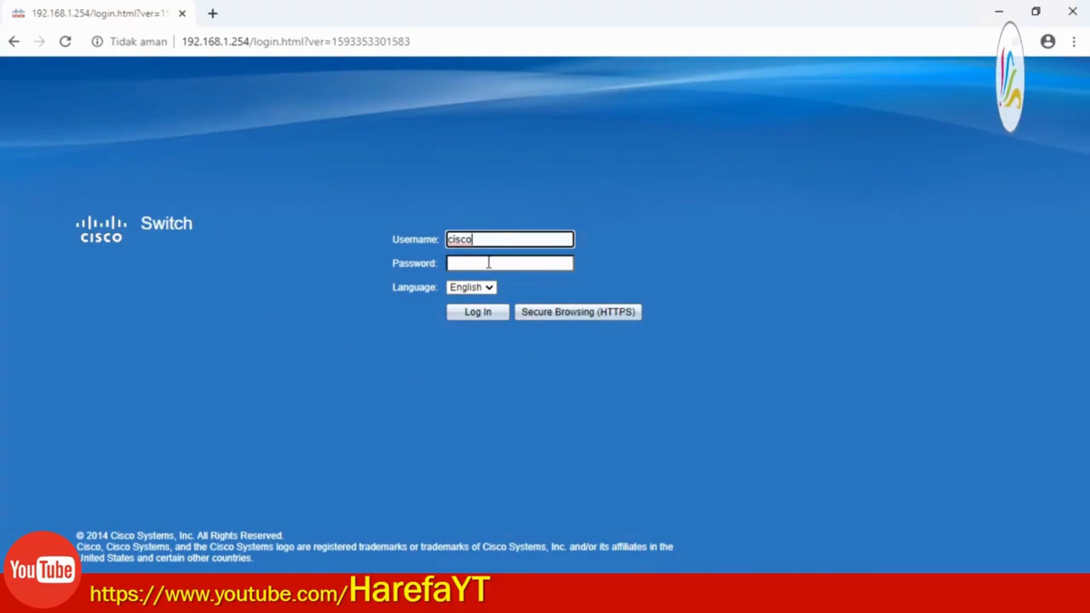
pyautogui.click(488, 264)
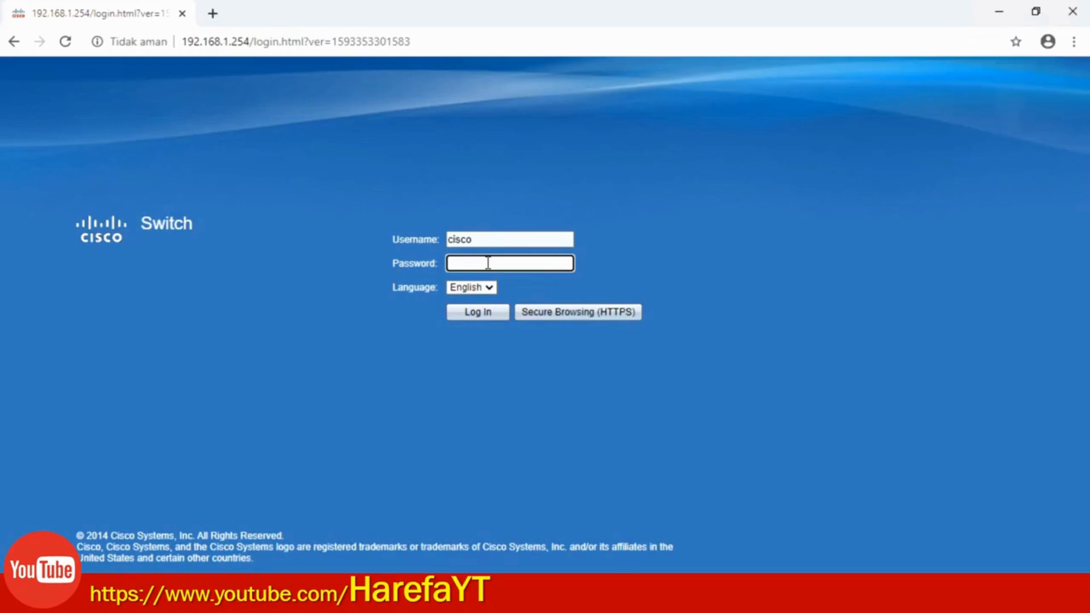
pyautogui.write('cisco')
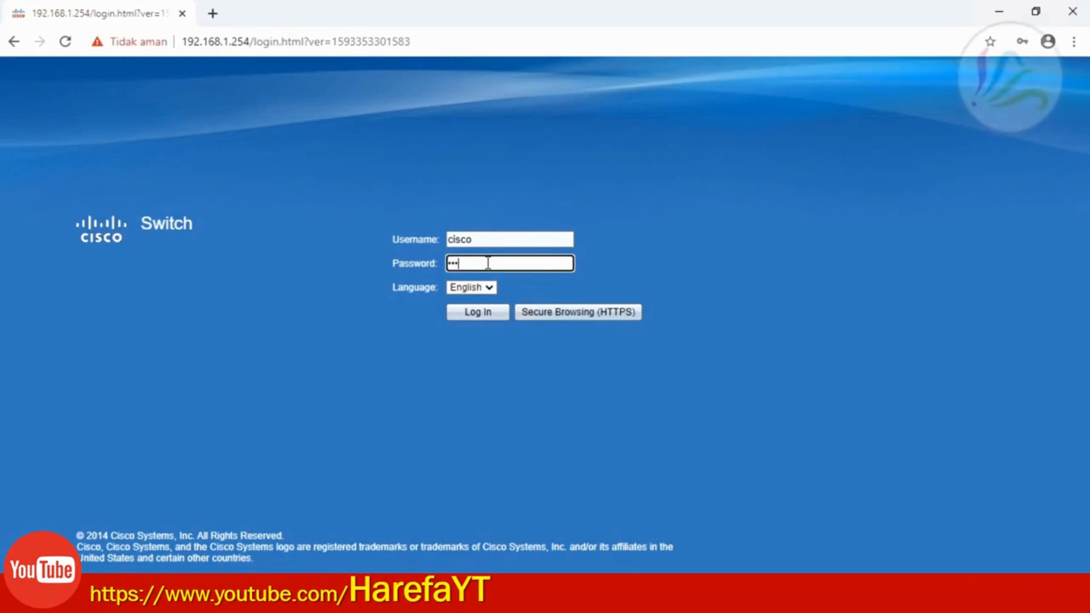
pyautogui.write('••••••')
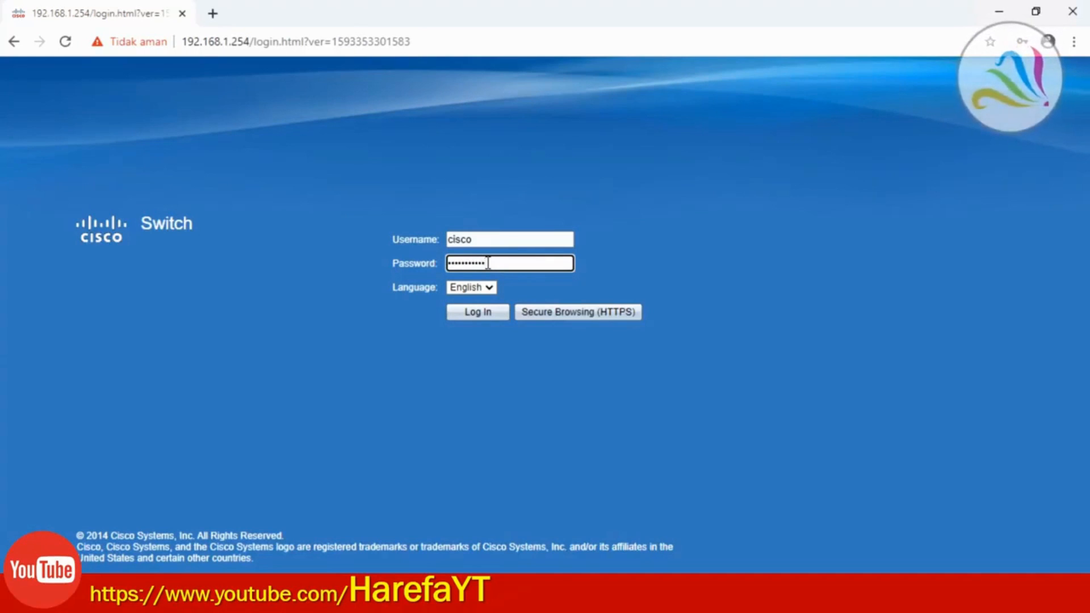
pyautogui.click(463, 314)
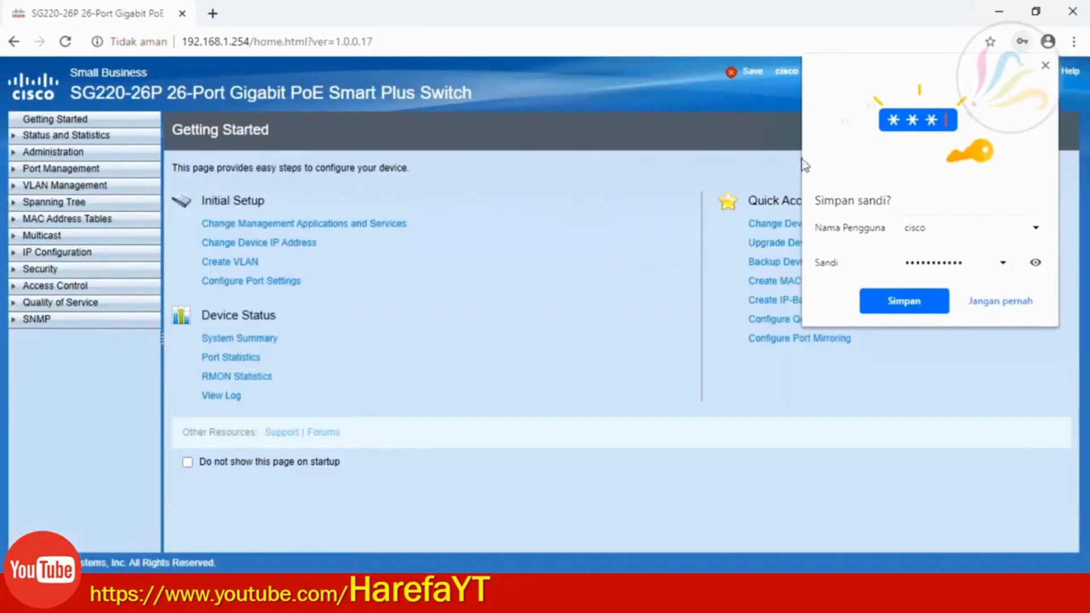
# Dismiss Chrome's save-password offer and review the Port Management > Port Settings table
pyautogui.click(1044, 65)
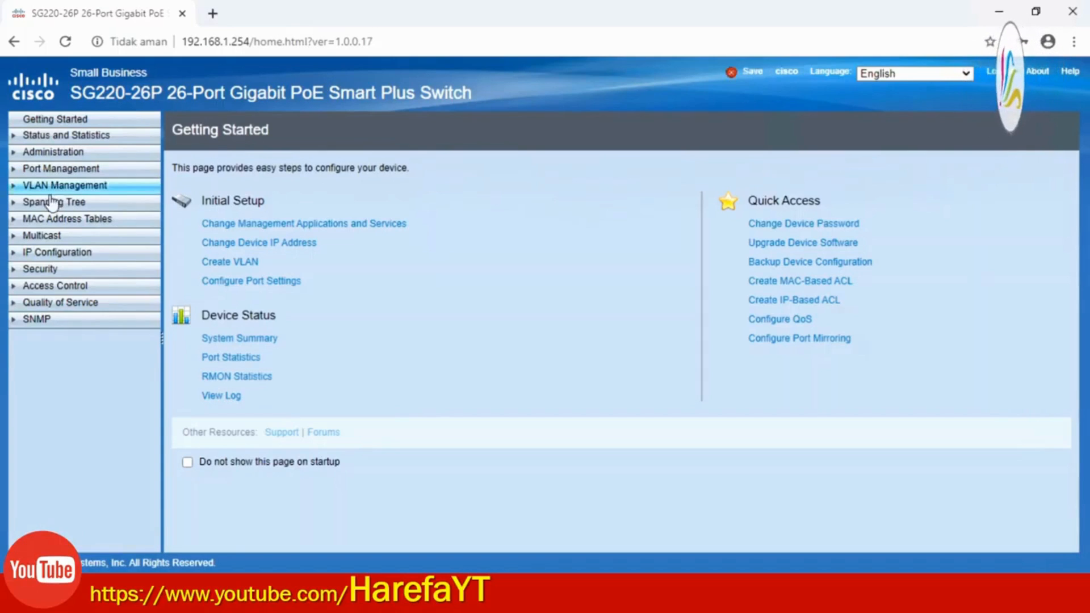
pyautogui.click(89, 171)
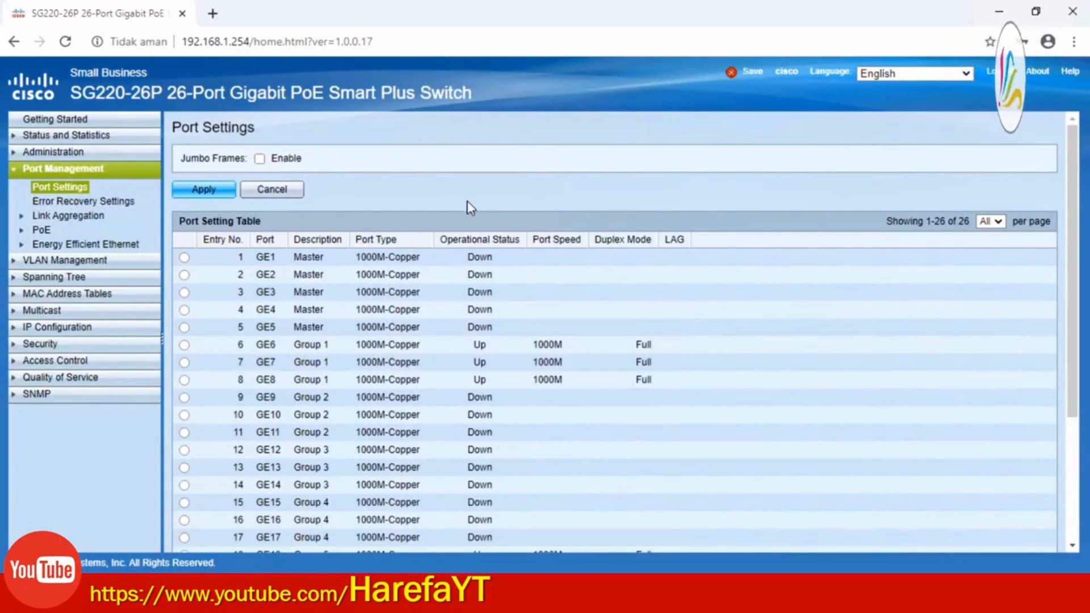
pyautogui.scroll(-4, 470, 395)
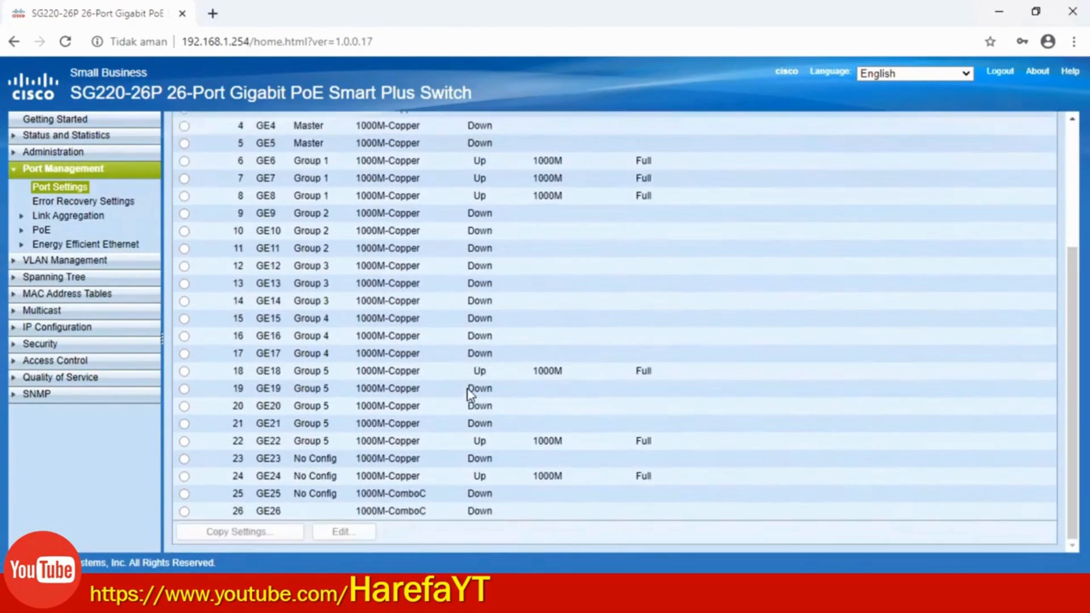
pyautogui.scroll(2, 470, 396)
pyautogui.scroll(2, 470, 396)
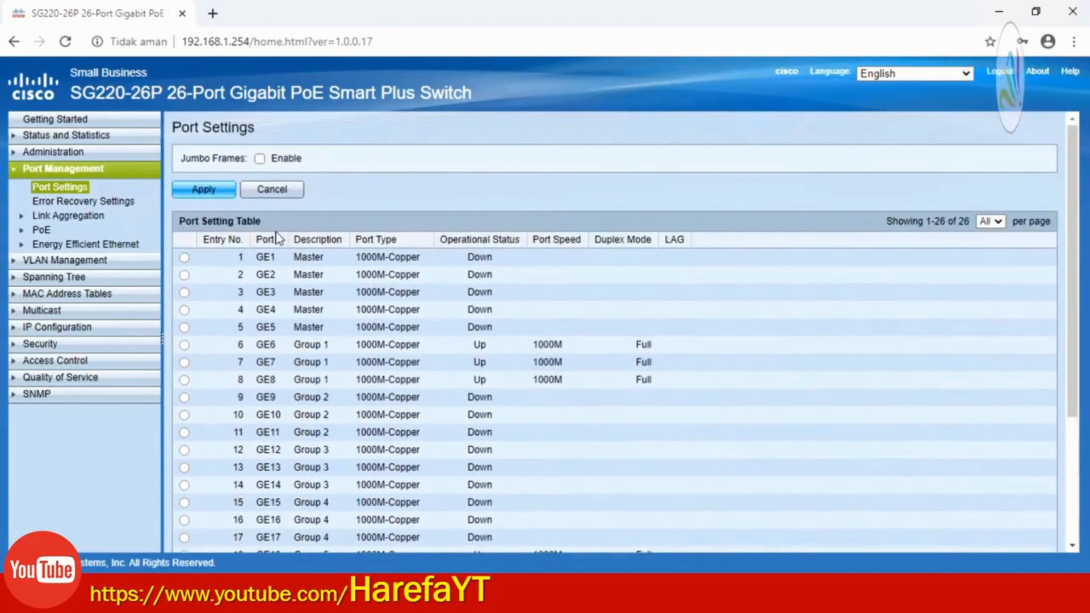
pyautogui.scroll(-3, 311, 332)
pyautogui.scroll(3, 435, 376)
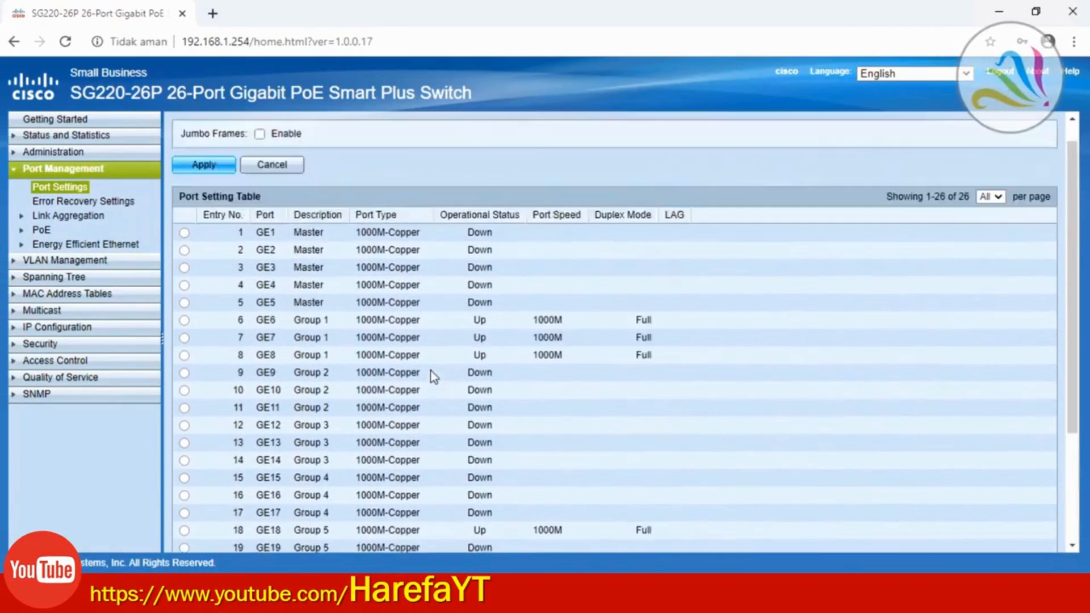
pyautogui.scroll(-3, 377, 316)
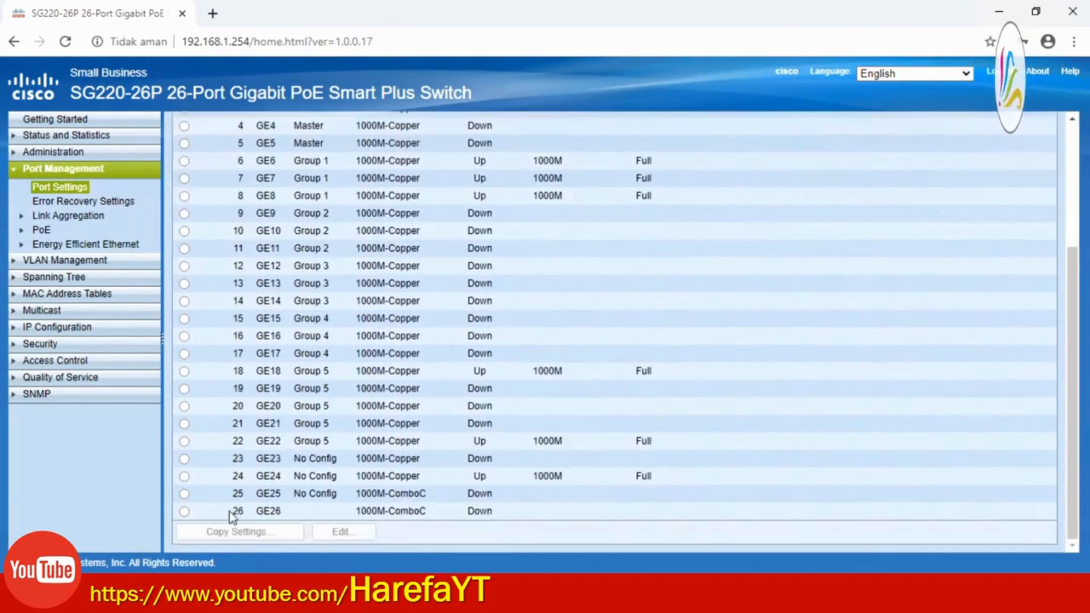
pyautogui.scroll(3, 328, 494)
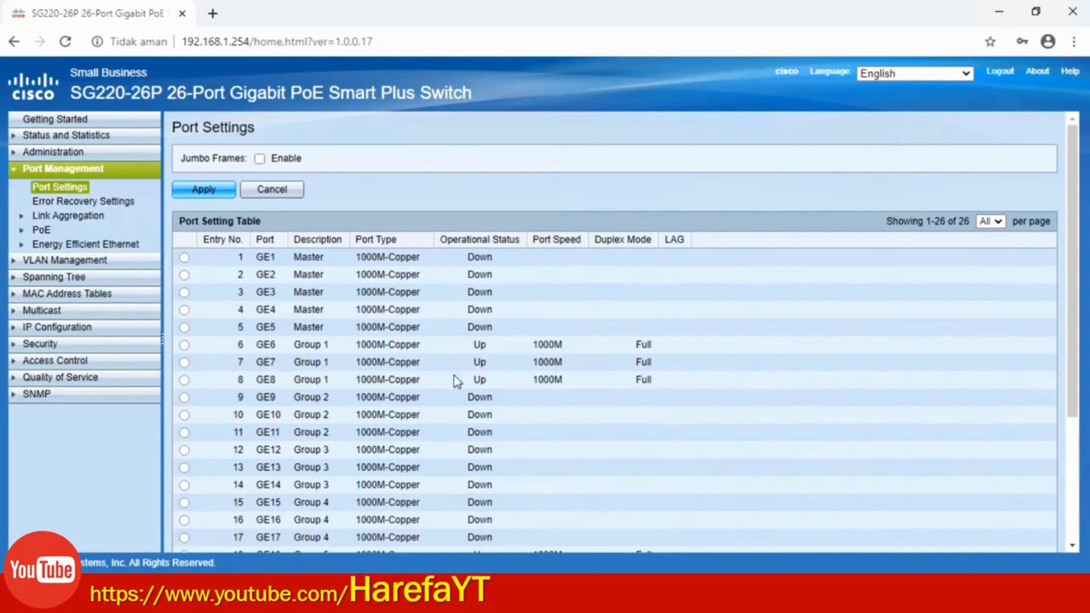
# Inspect GE6's Edit Port Settings (Group 1), close it without changes, and scroll back up
pyautogui.click(185, 345)
pyautogui.scroll(-3, 360, 382)
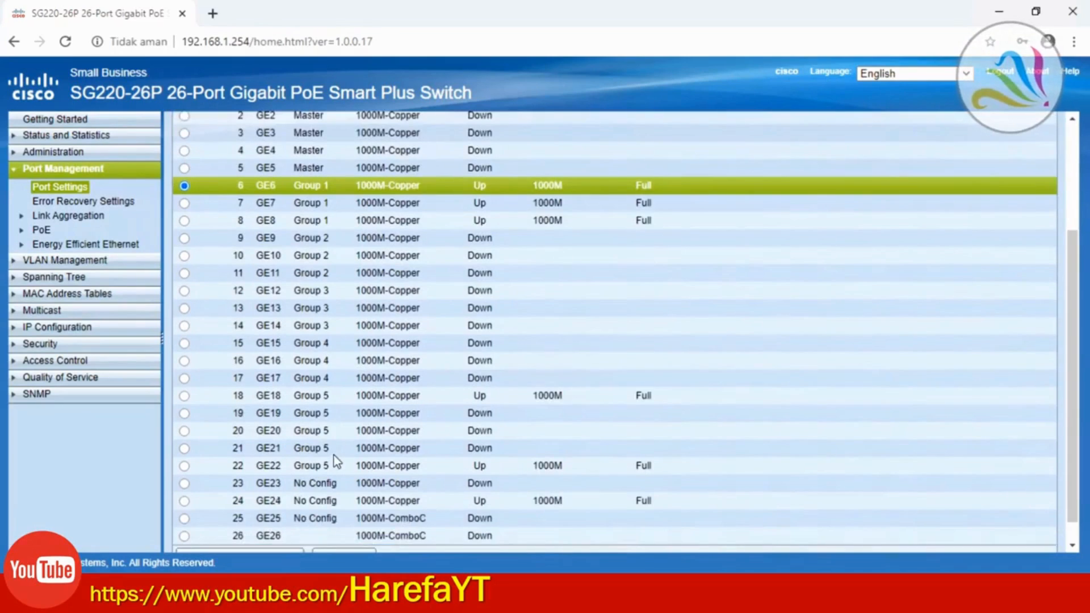
pyautogui.scroll(-1, 333, 460)
pyautogui.click(340, 529)
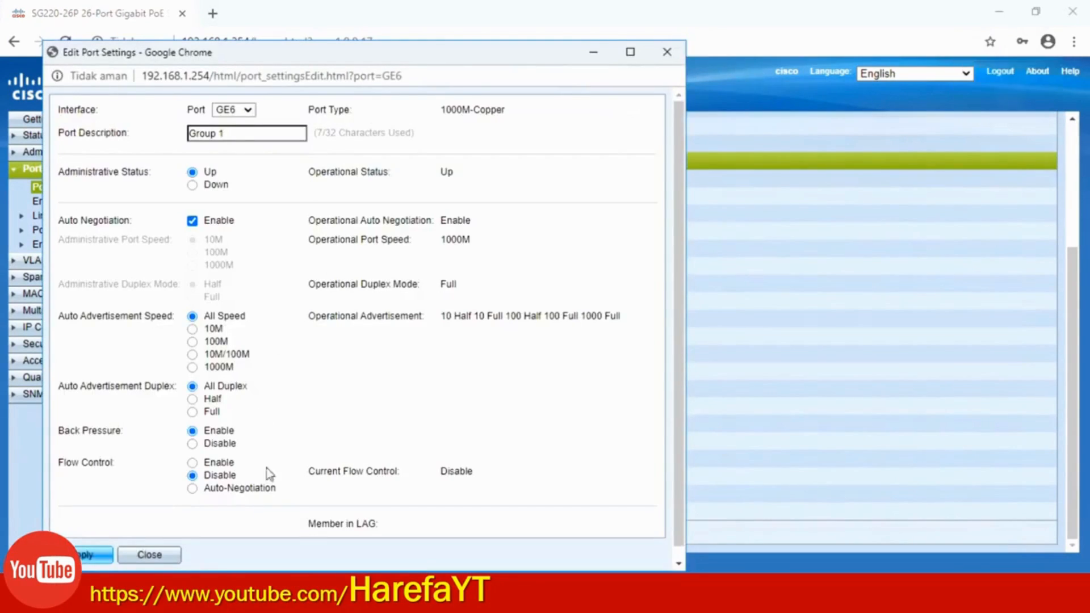
pyautogui.click(667, 52)
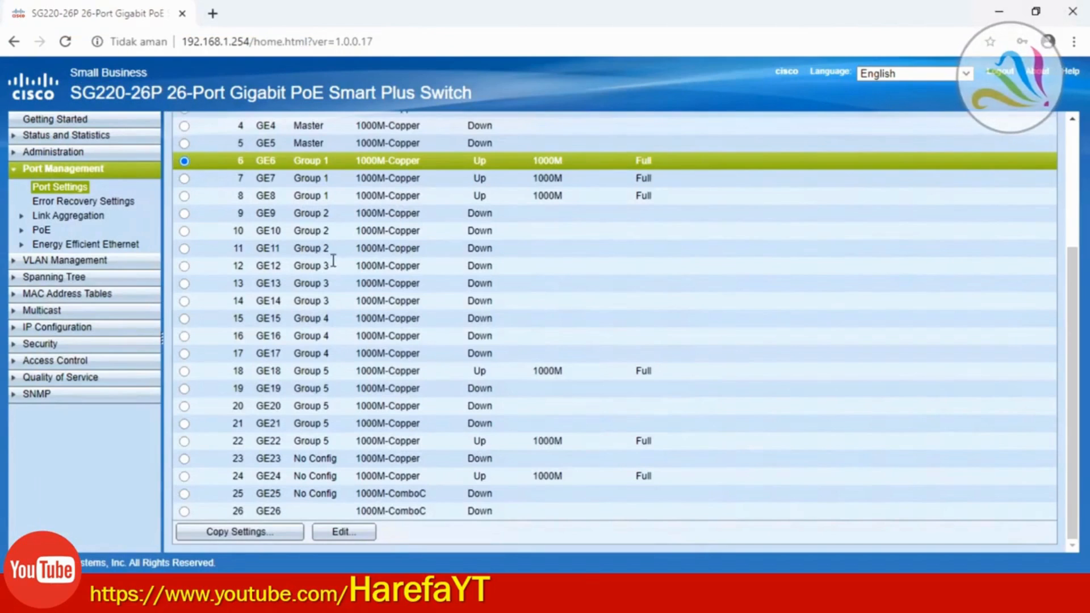
pyautogui.click(349, 532)
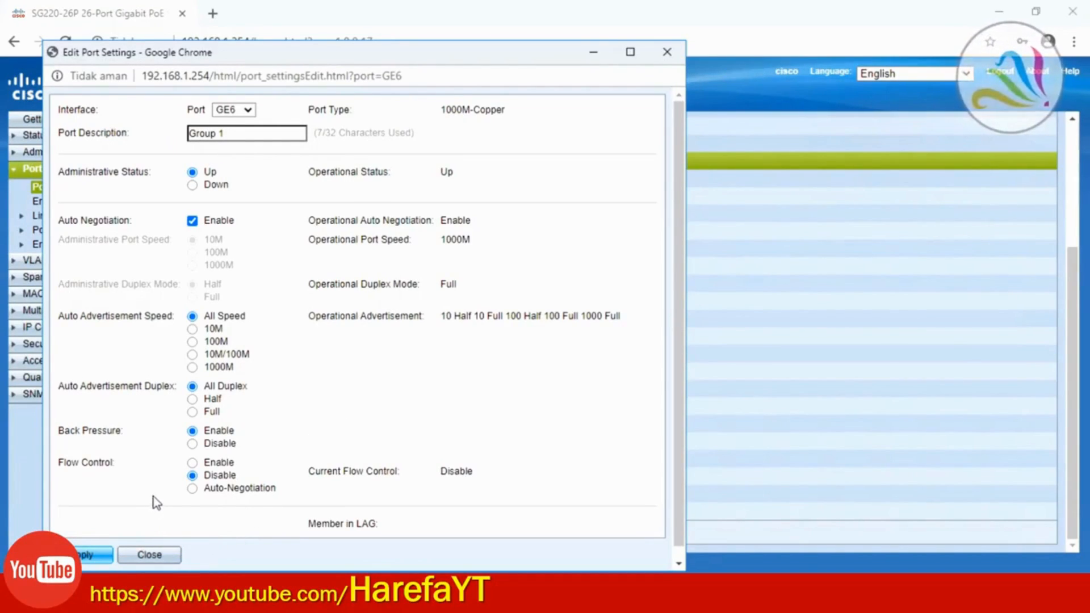
pyautogui.click(149, 555)
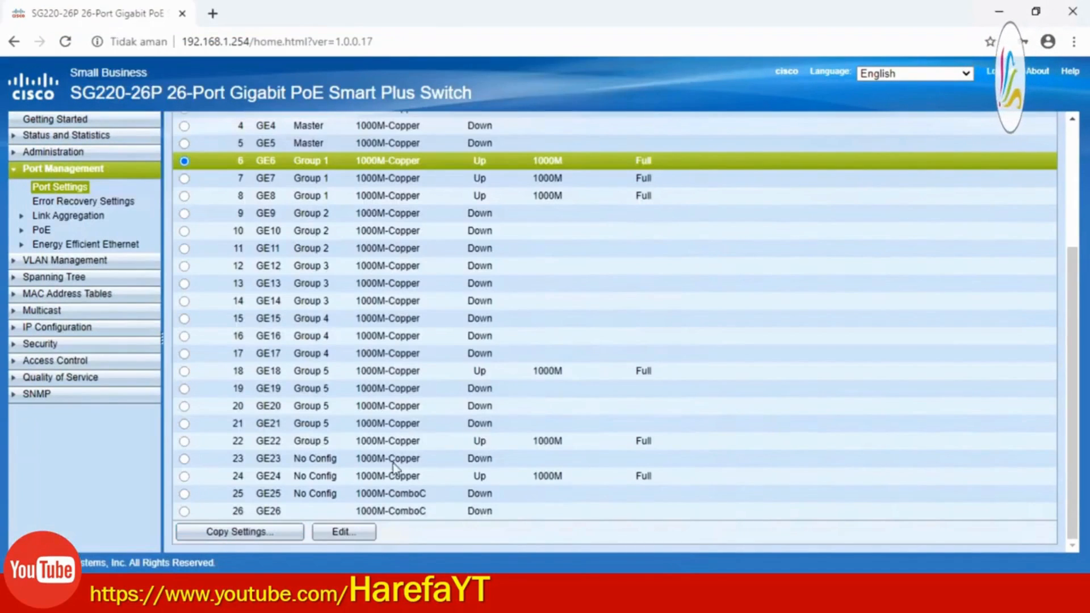
pyautogui.scroll(3, 420, 400)
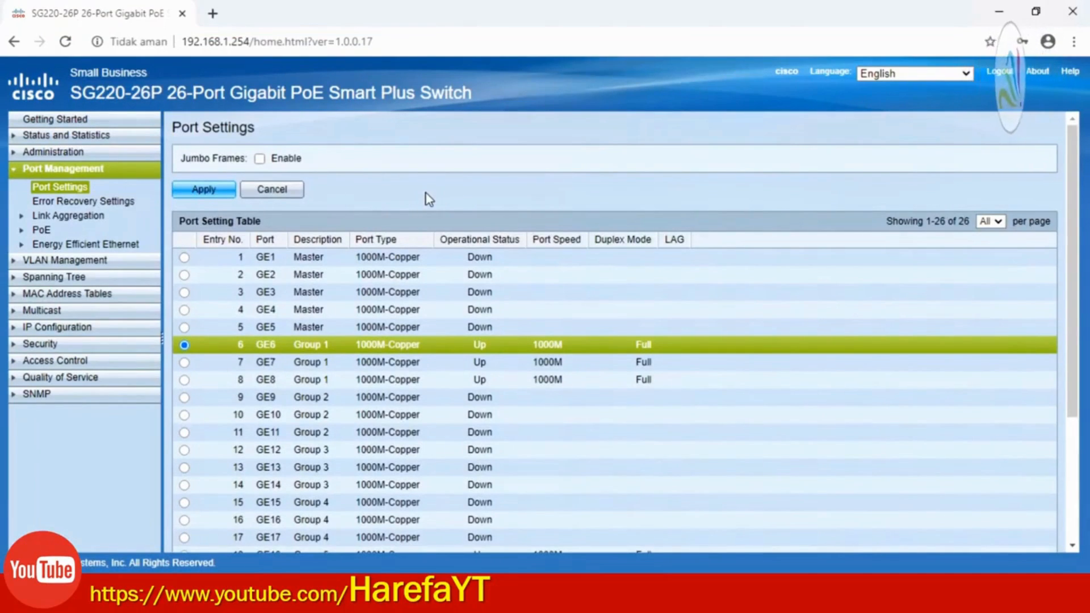
# Review VLAN Interface Settings (GE6–GE8 Access PVID 111, GE23–GE26 Trunk) and select GE23
pyautogui.click(56, 261)
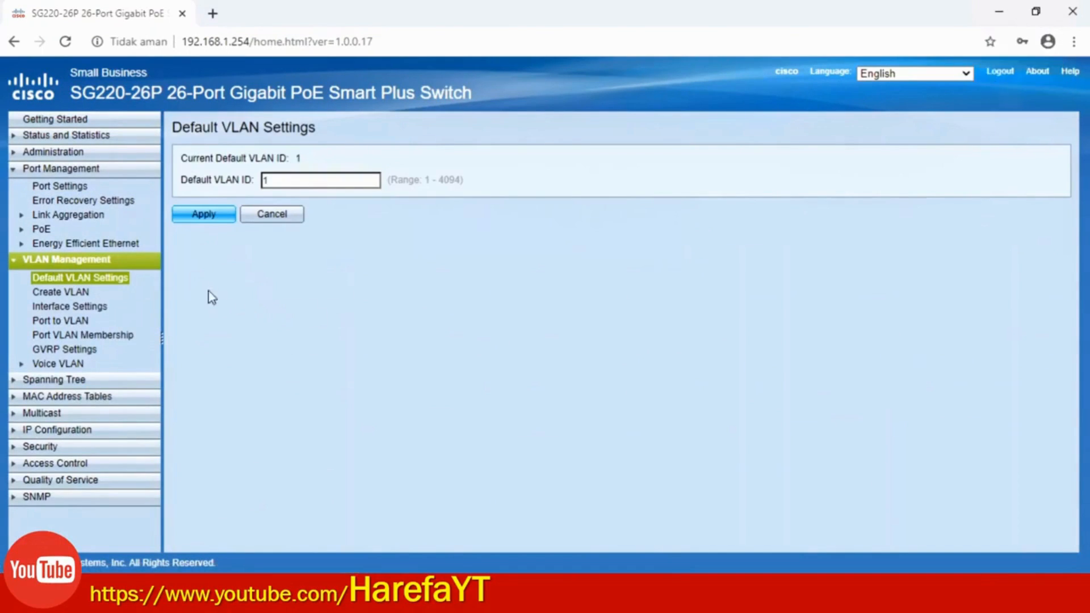
pyautogui.click(51, 307)
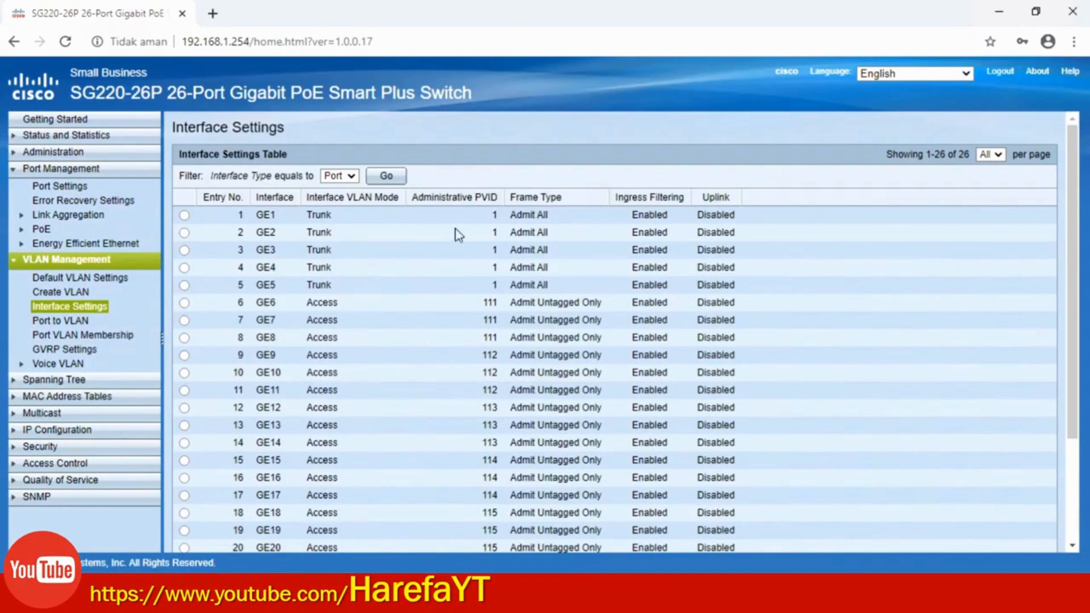
pyautogui.scroll(-3, 377, 315)
pyautogui.scroll(3, 377, 315)
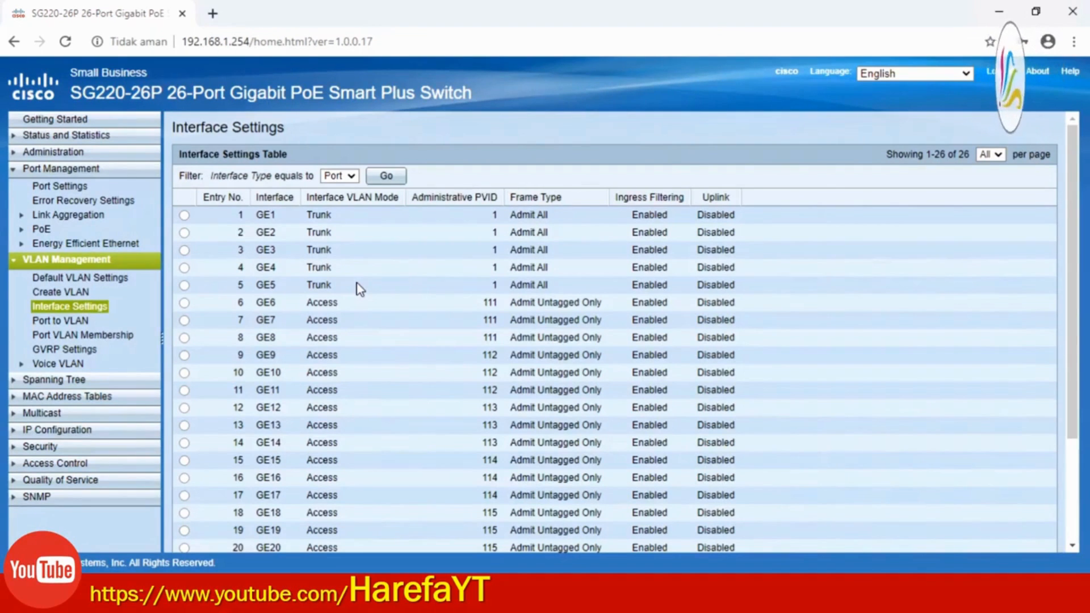
pyautogui.scroll(-3, 393, 282)
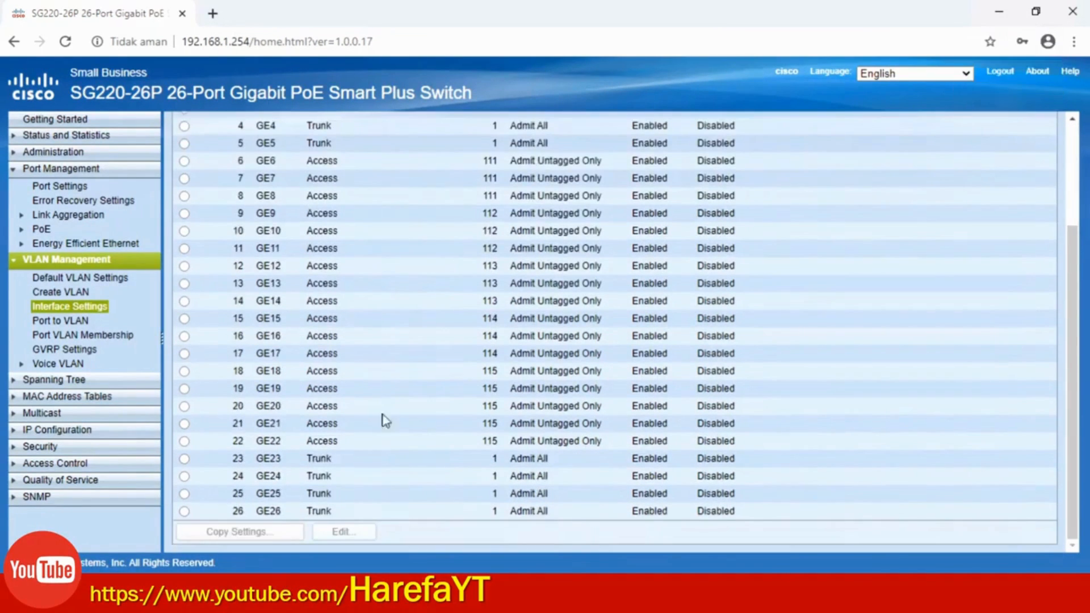
pyautogui.scroll(3, 329, 455)
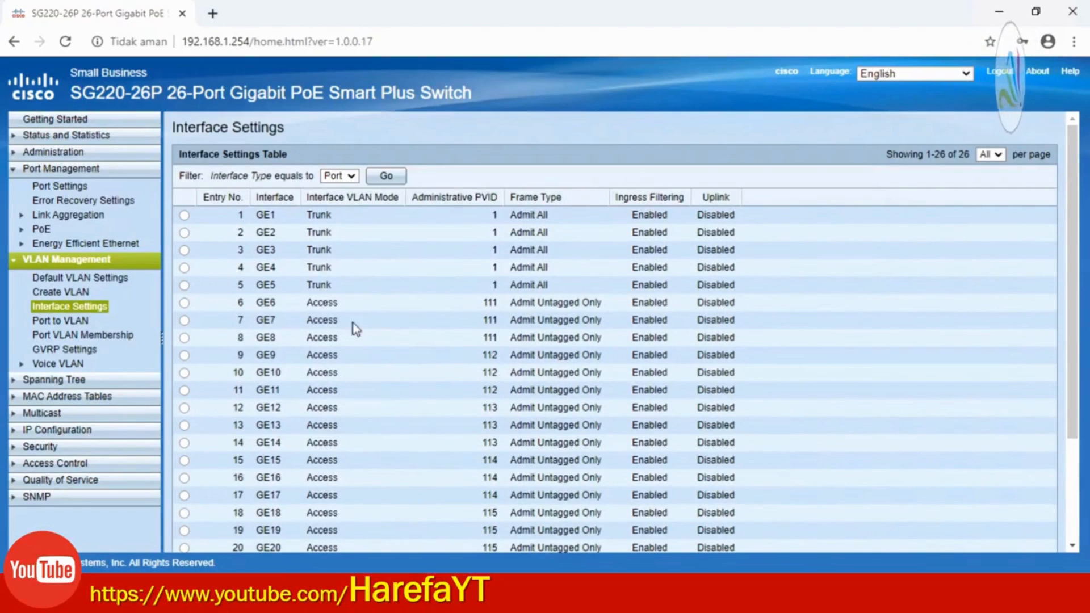
pyautogui.scroll(-3, 344, 340)
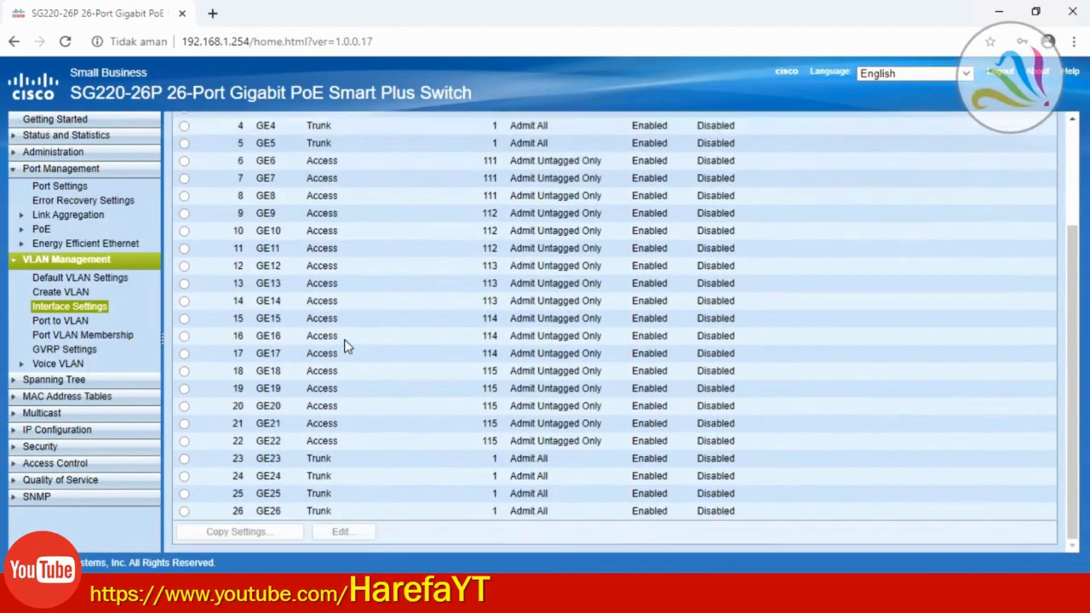
pyautogui.click(185, 460)
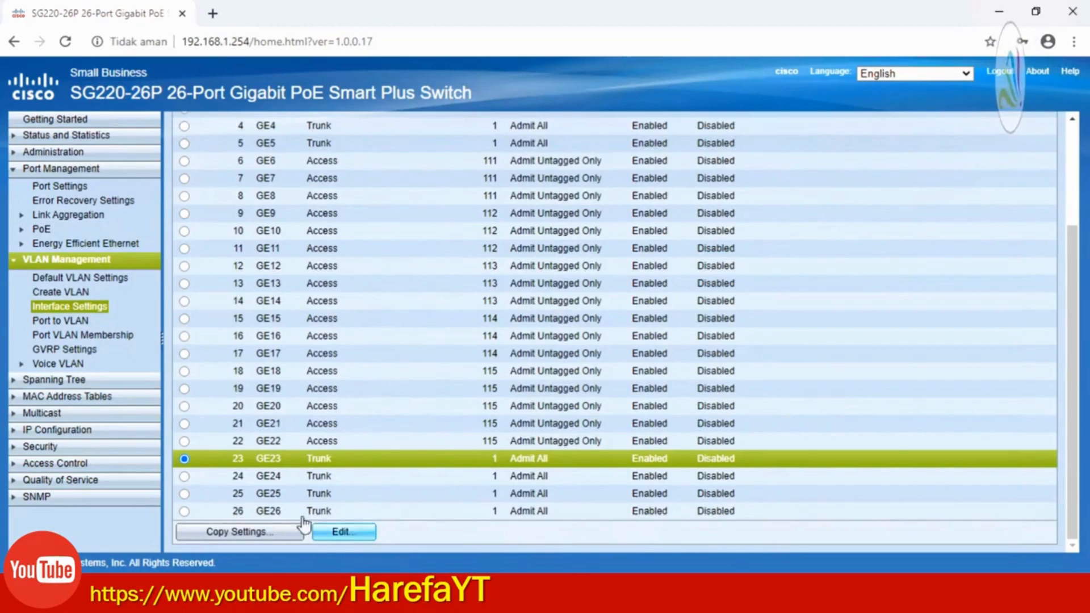
# Try Access mode on GE23 without applying, then view the VLAN list with VLANs 111–115
pyautogui.click(348, 530)
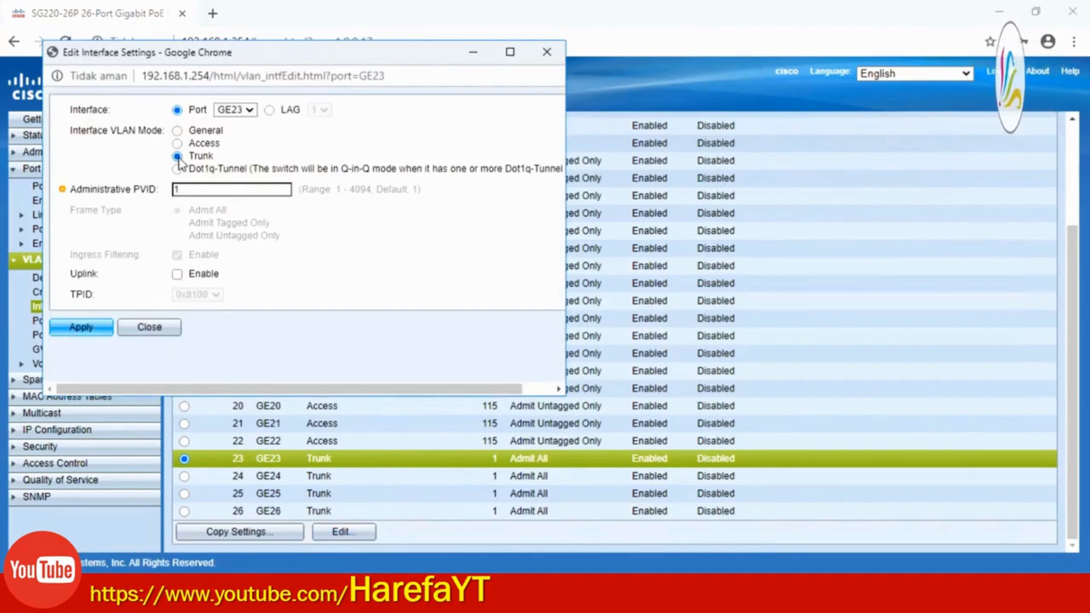
pyautogui.click(177, 144)
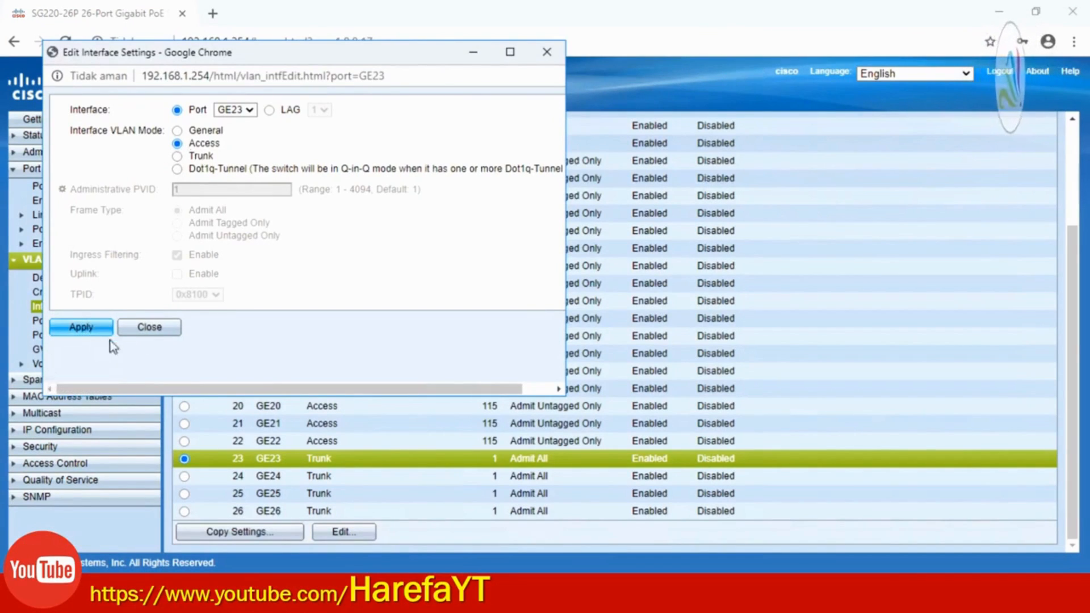
pyautogui.click(150, 329)
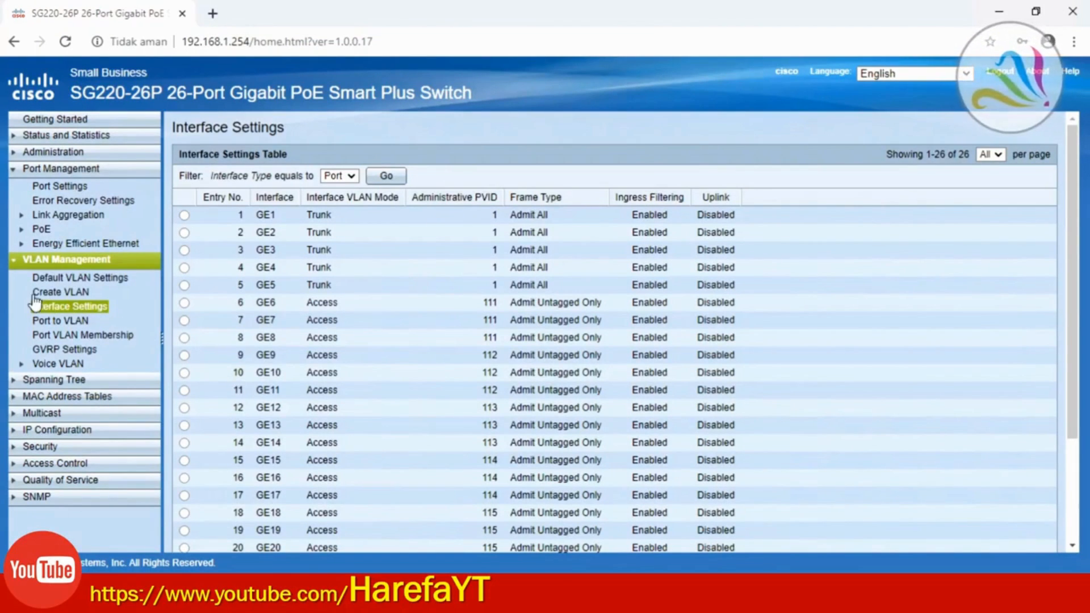
pyautogui.click(65, 293)
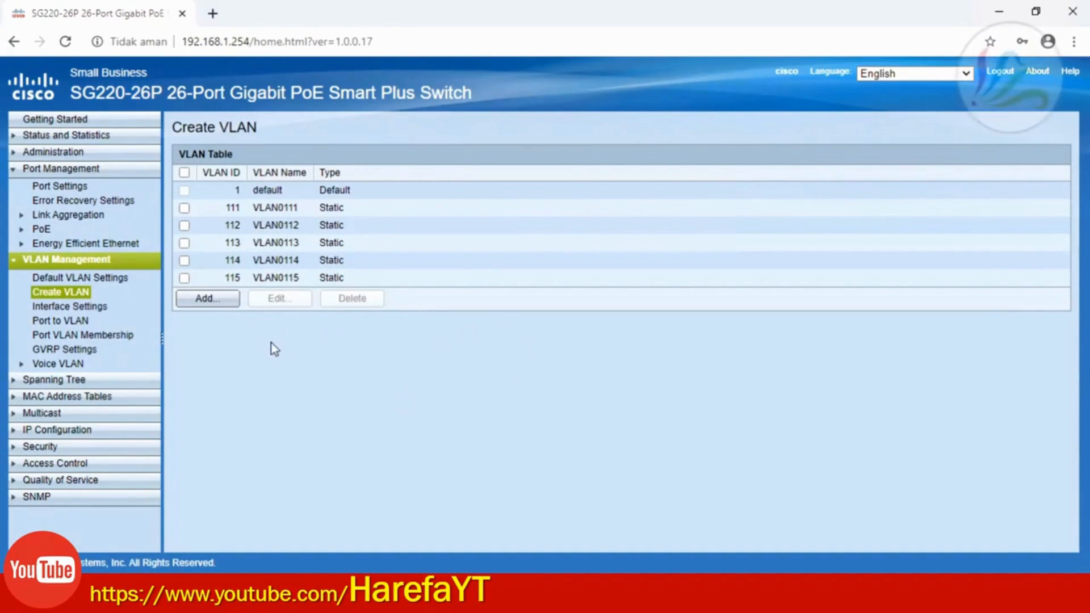
pyautogui.click(209, 299)
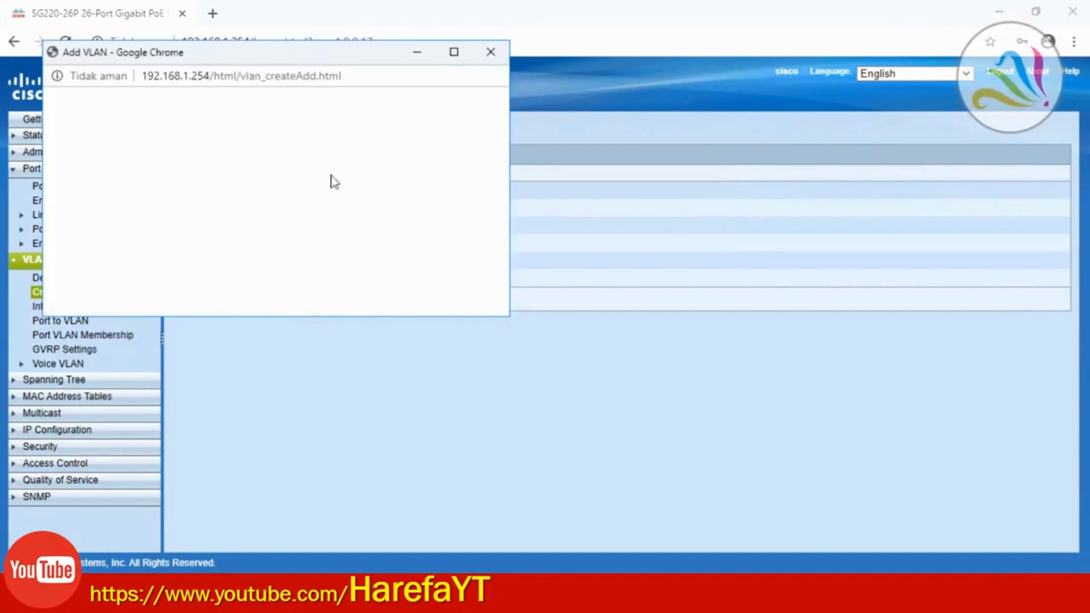
pyautogui.click(154, 135)
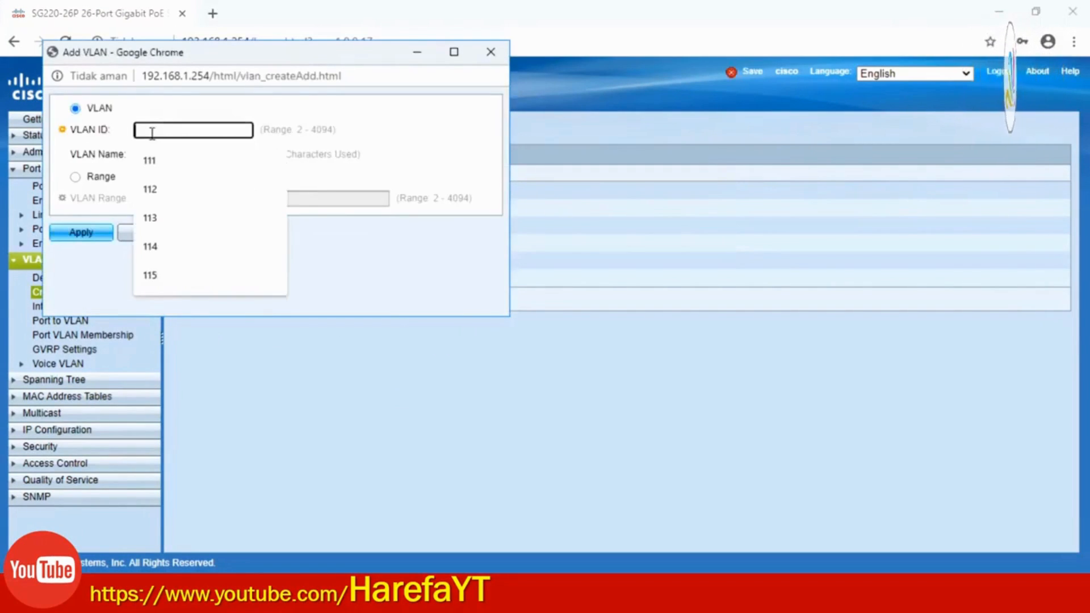
pyautogui.click(176, 162)
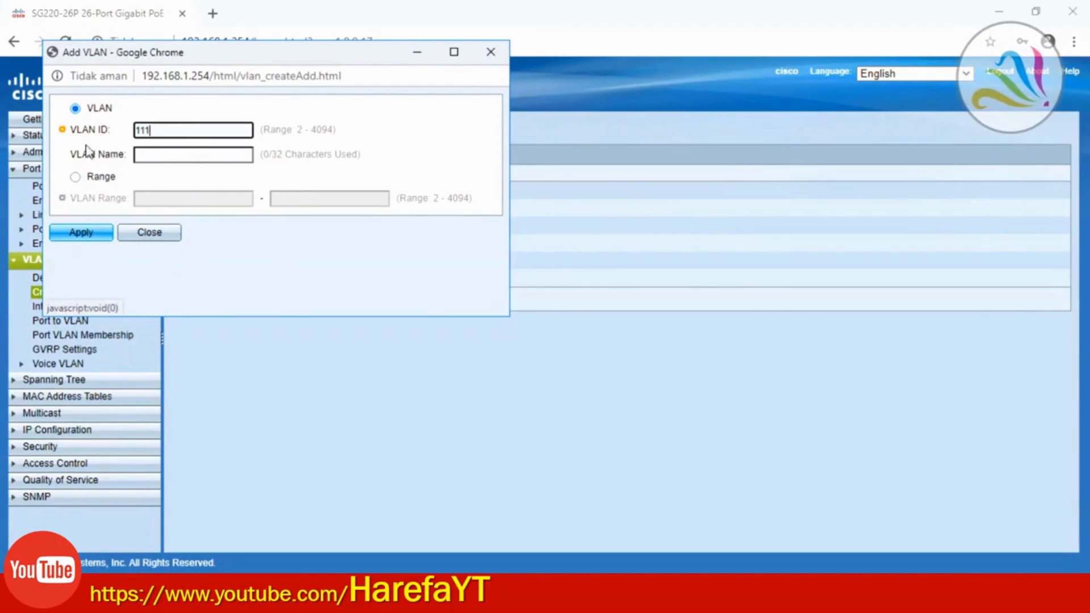
pyautogui.click(171, 246)
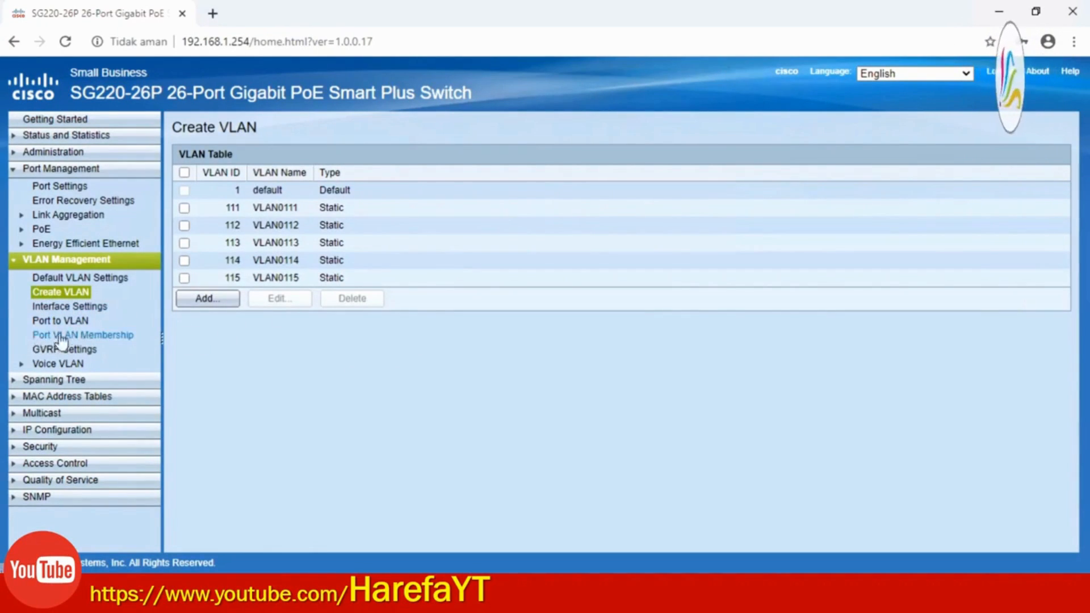
# Review Port VLAN Membership (GE23–GE26 only 1UP) and select port GE23
pyautogui.click(86, 336)
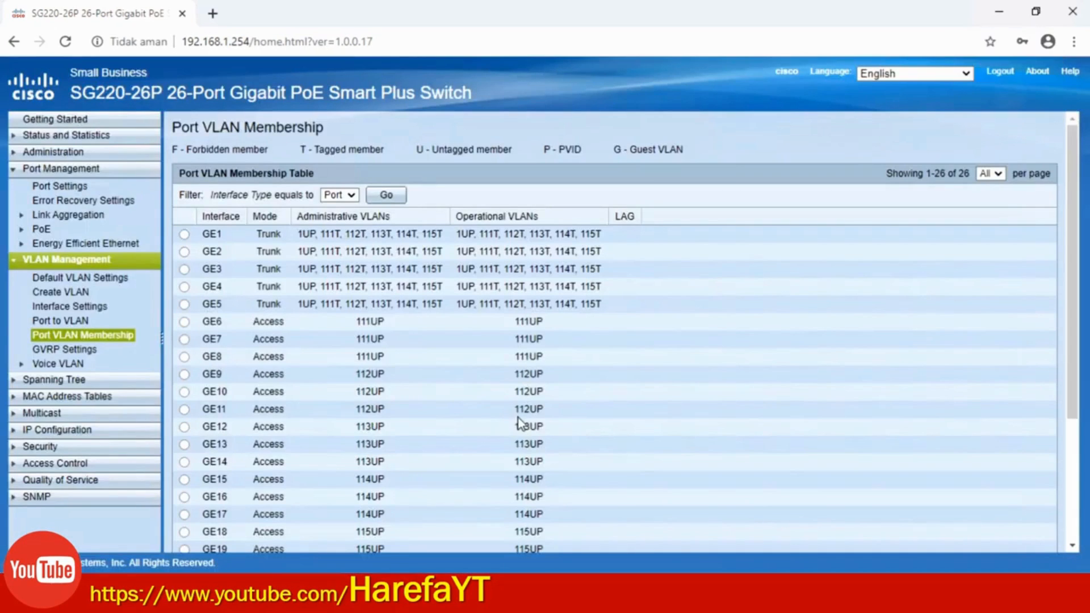
pyautogui.scroll(-3, 457, 380)
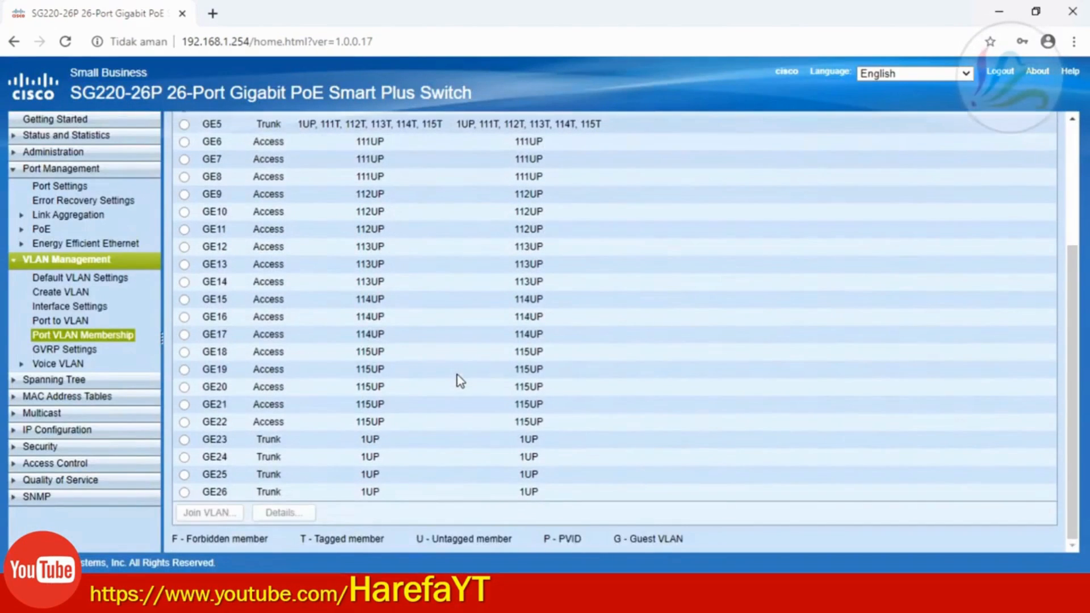
pyautogui.scroll(5, 457, 380)
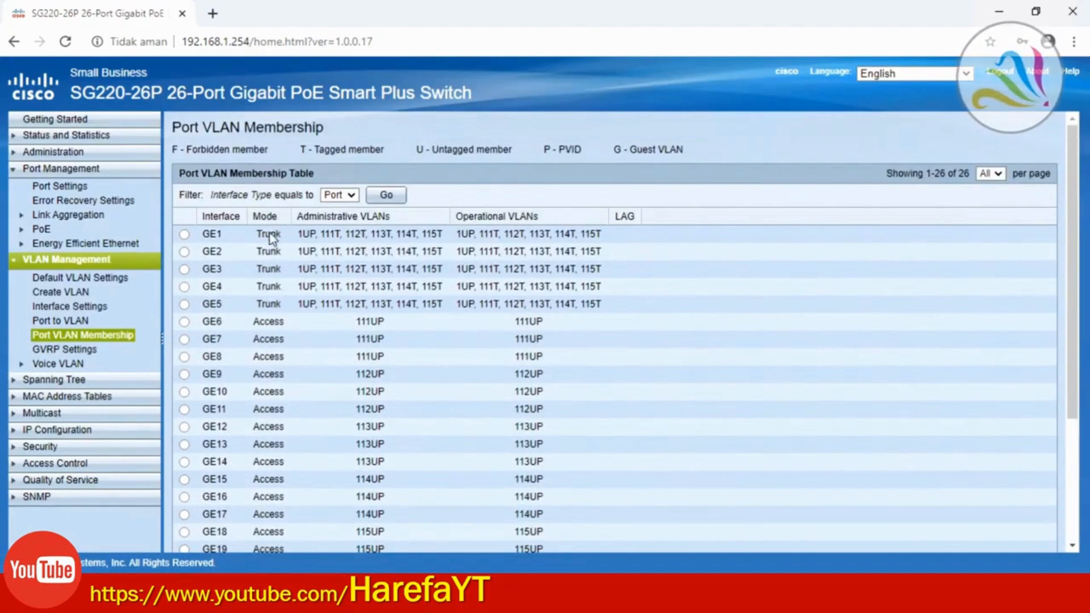
pyautogui.scroll(-5, 269, 305)
pyautogui.scroll(5, 268, 455)
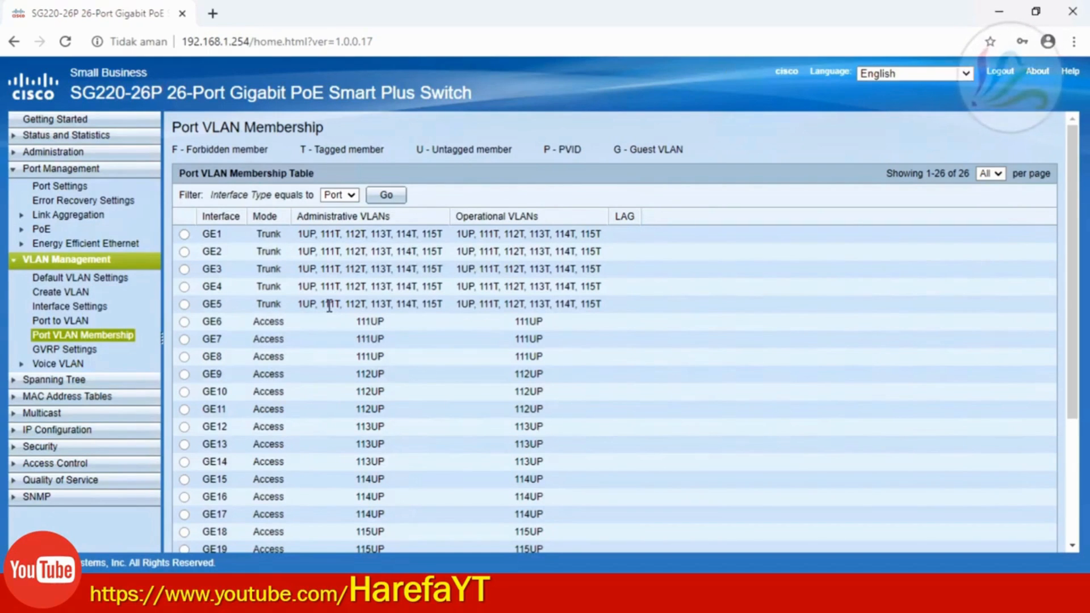
pyautogui.scroll(-3, 352, 326)
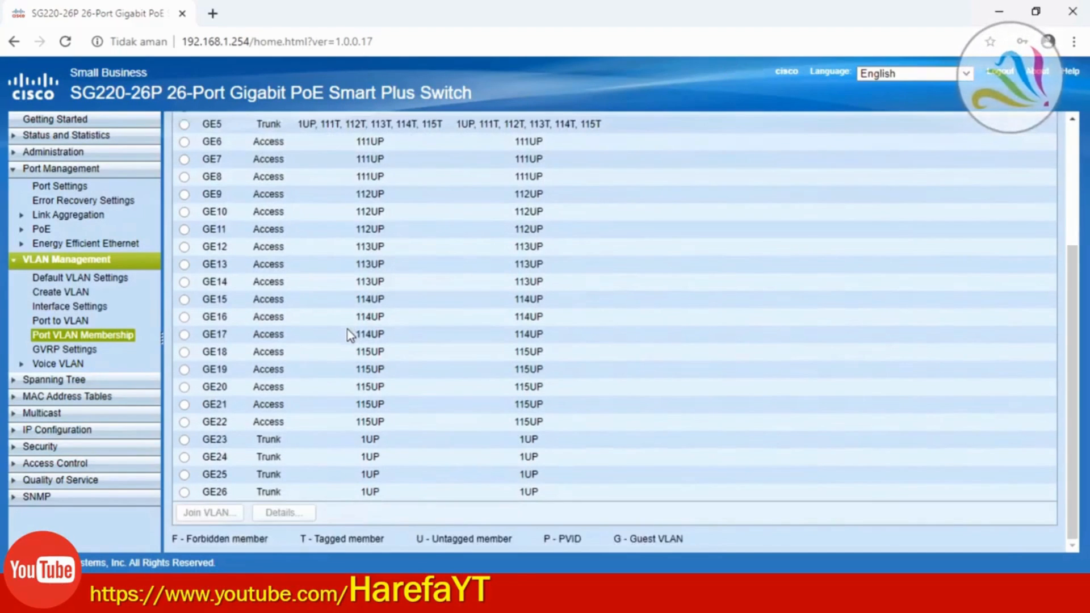
pyautogui.click(184, 441)
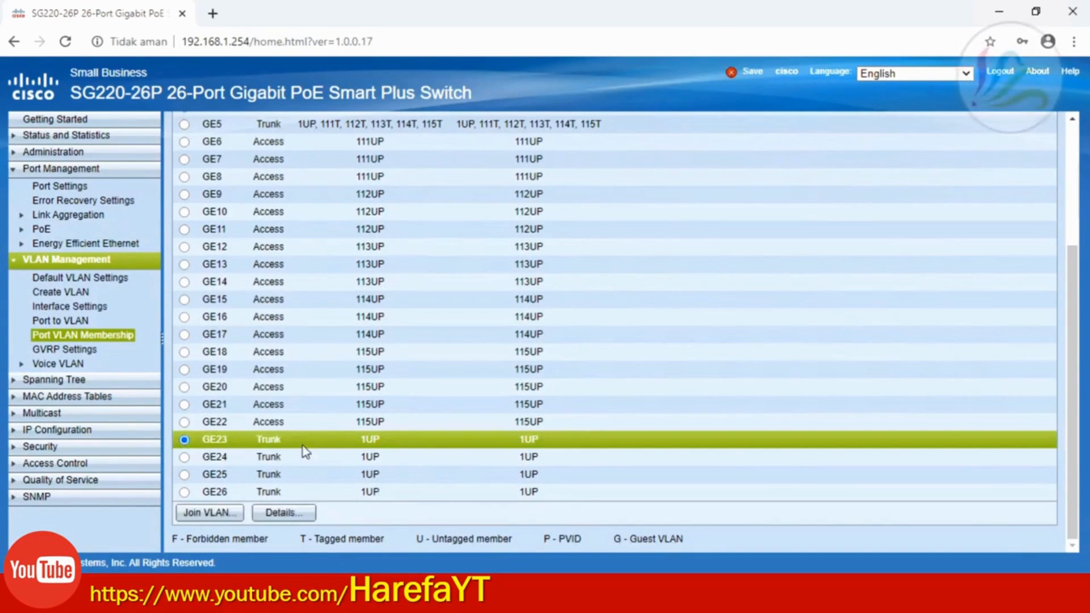
# In GE23's Join VLAN editor, add VLANs 111 and 112 as tagged, close it, and select GE22
pyautogui.click(215, 514)
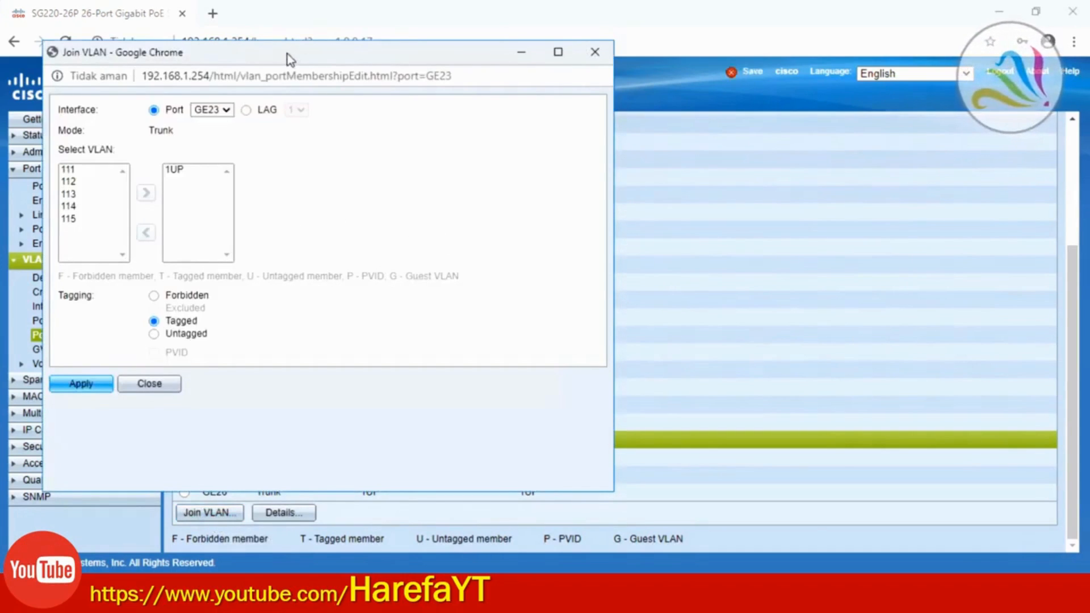
pyautogui.moveTo(287, 53); pyautogui.dragTo(503, 82)
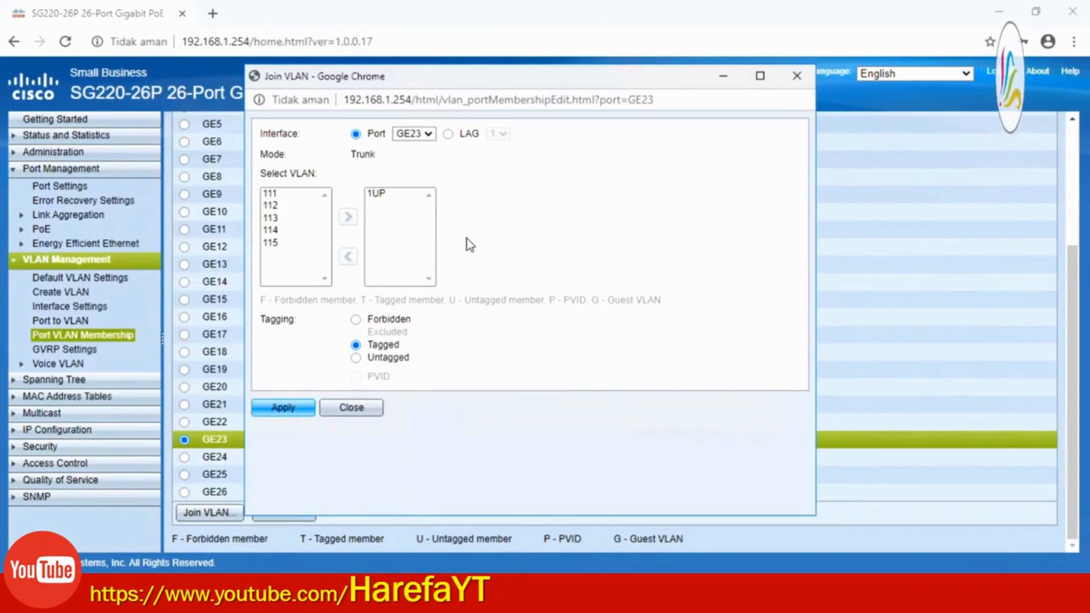
pyautogui.click(269, 194)
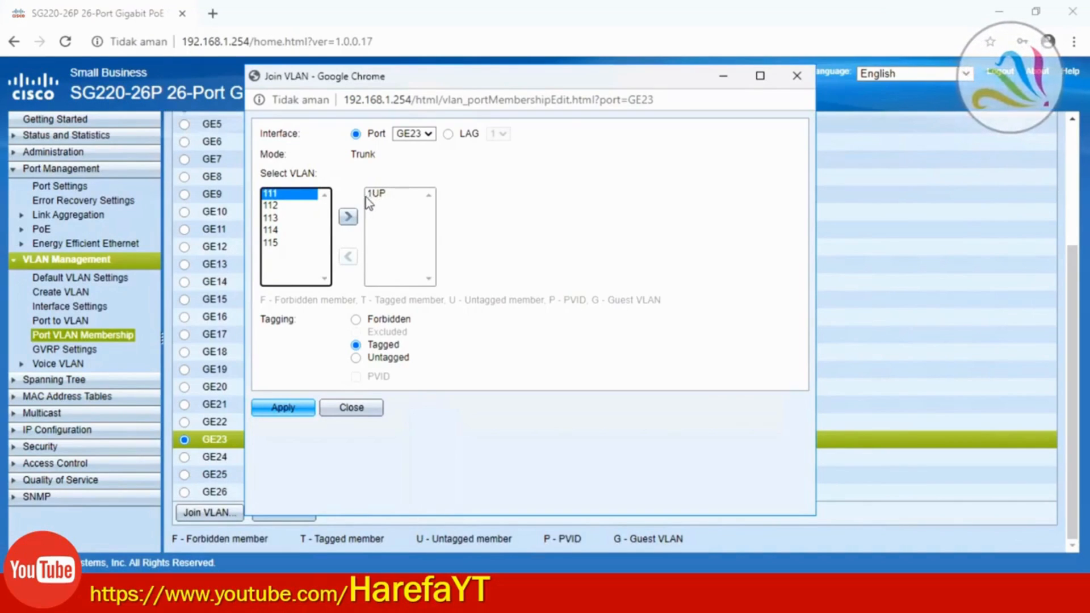
pyautogui.click(348, 217)
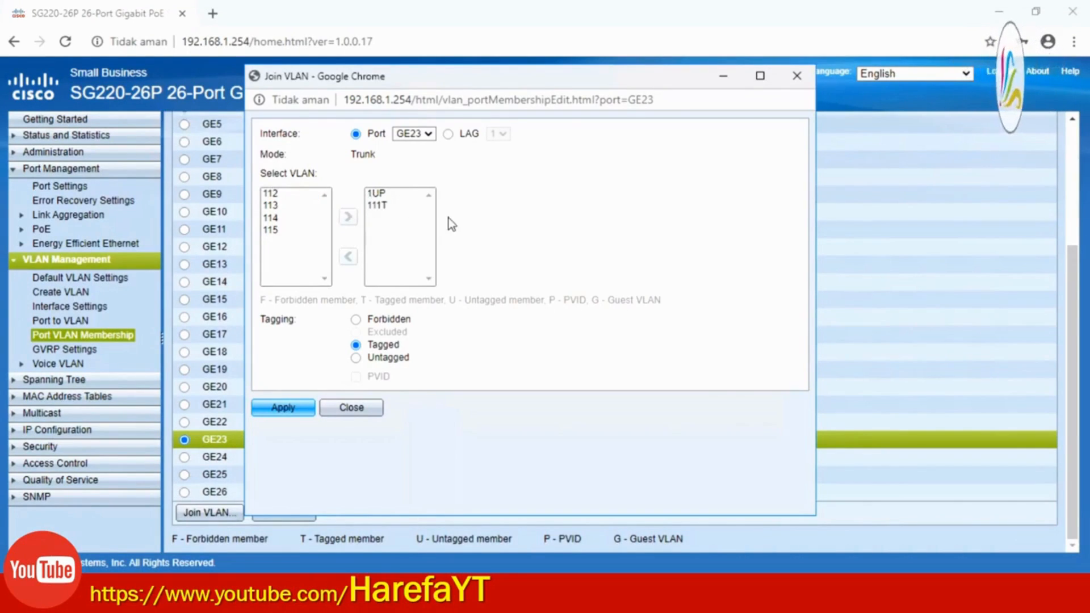
pyautogui.click(284, 194)
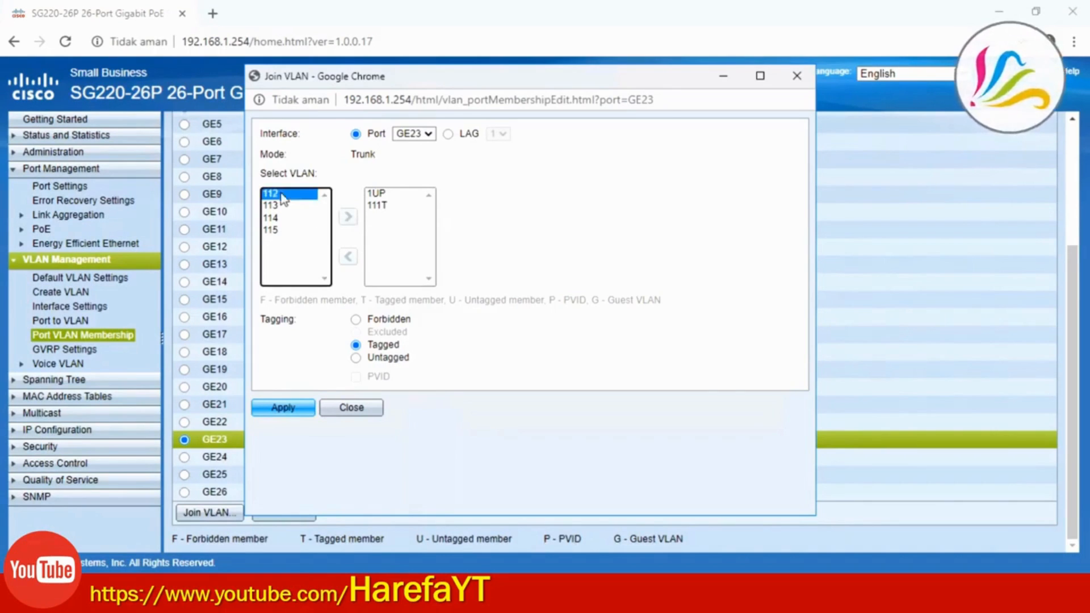
pyautogui.click(348, 217)
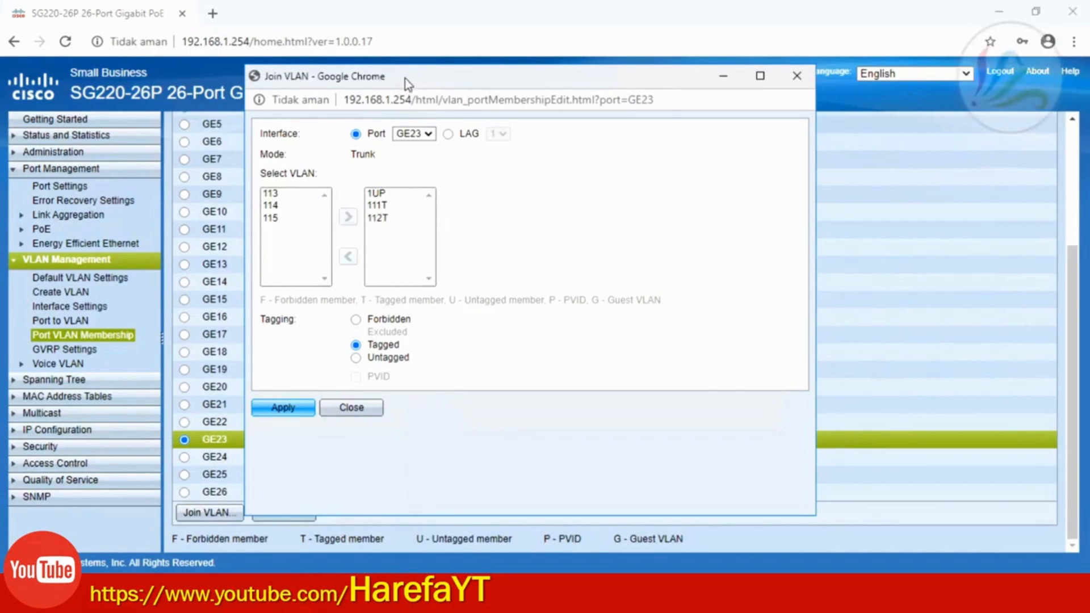
pyautogui.moveTo(404, 78); pyautogui.dragTo(558, 92)
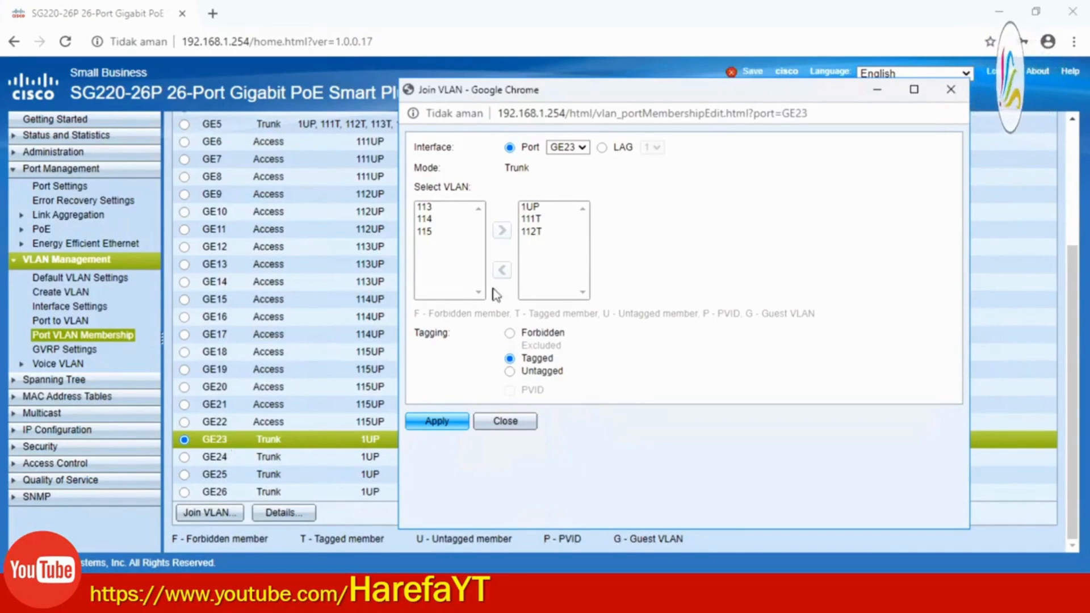
pyautogui.click(506, 426)
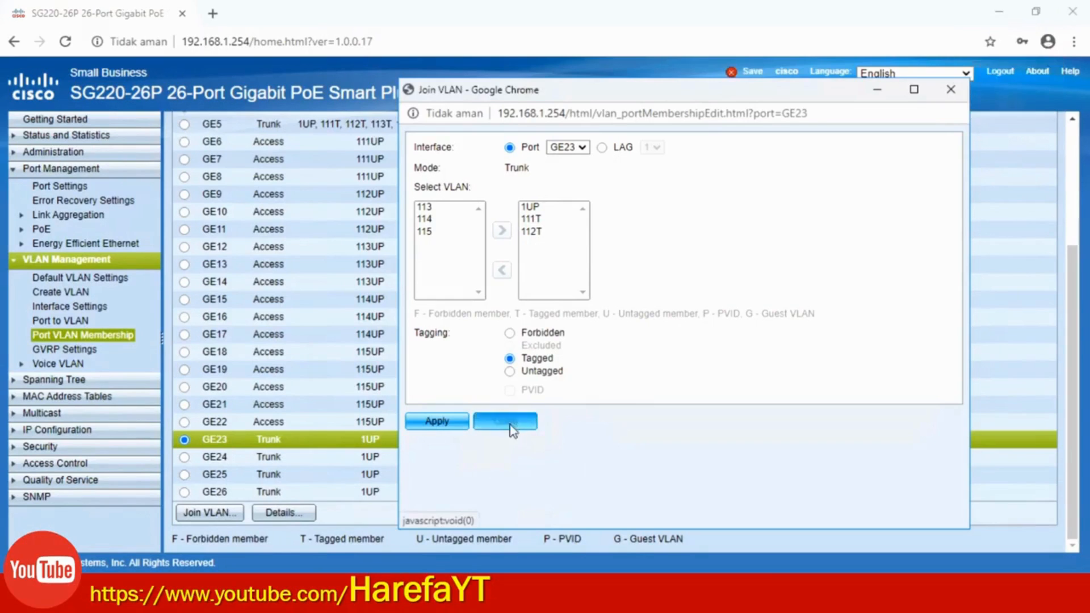
pyautogui.click(184, 422)
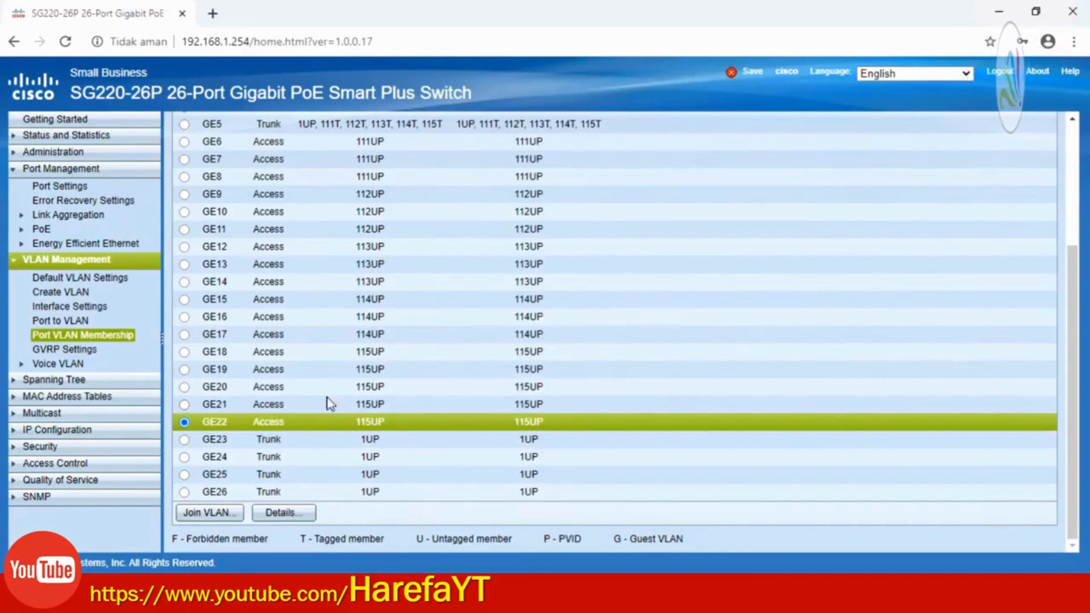
pyautogui.click(204, 514)
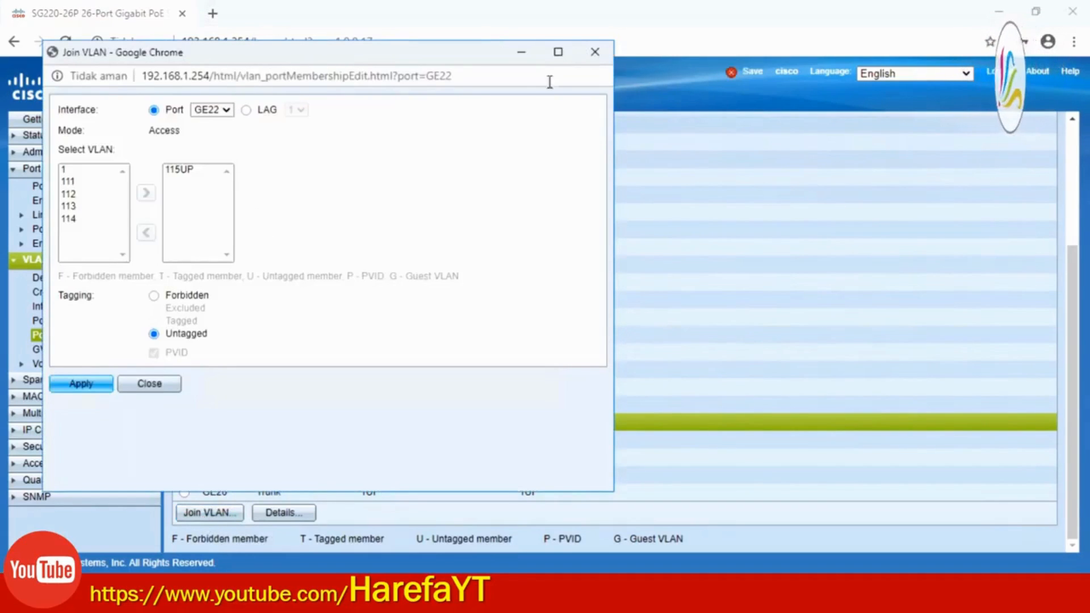
pyautogui.click(595, 52)
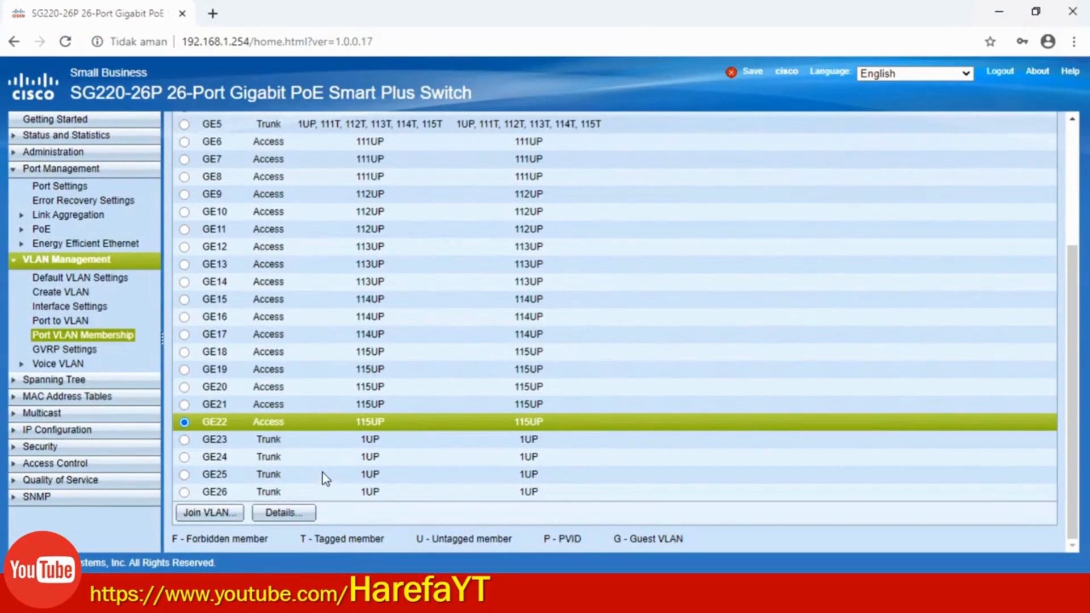
pyautogui.scroll(2, 241, 382)
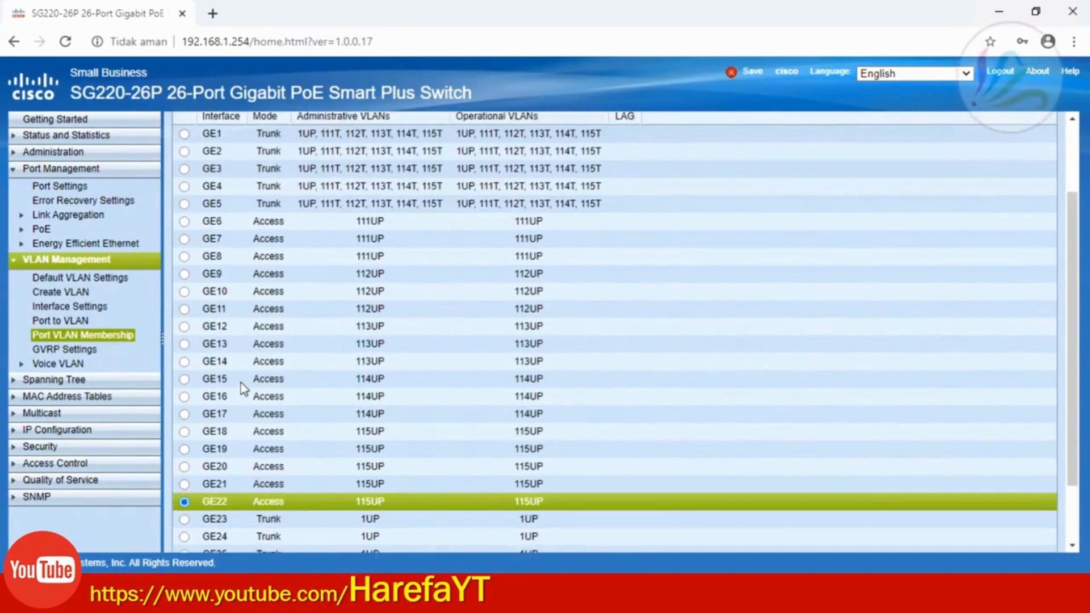
pyautogui.click(184, 362)
pyautogui.scroll(-2, 383, 493)
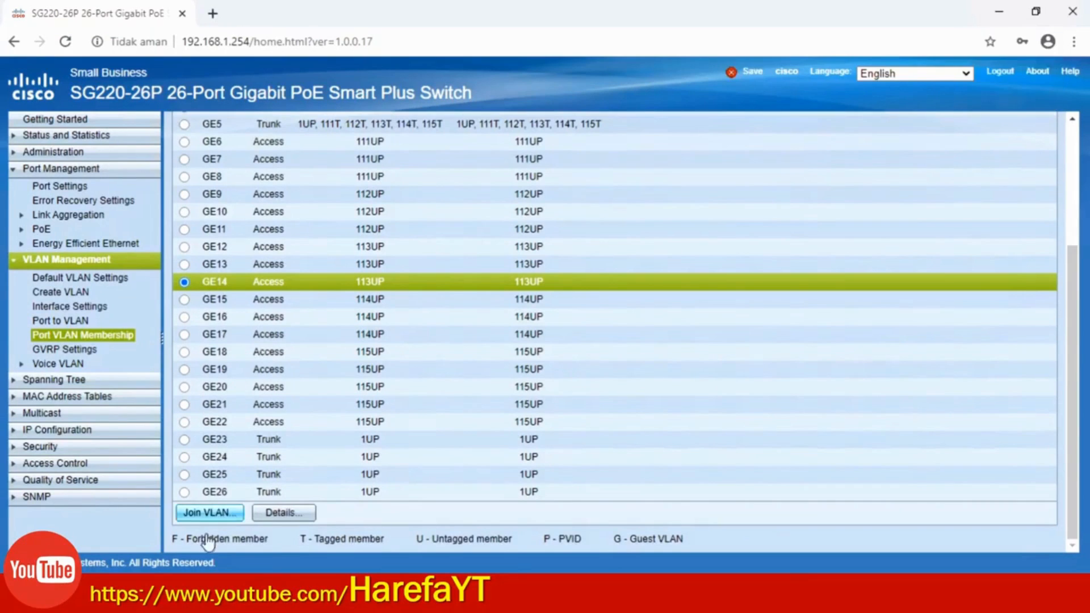
pyautogui.click(208, 513)
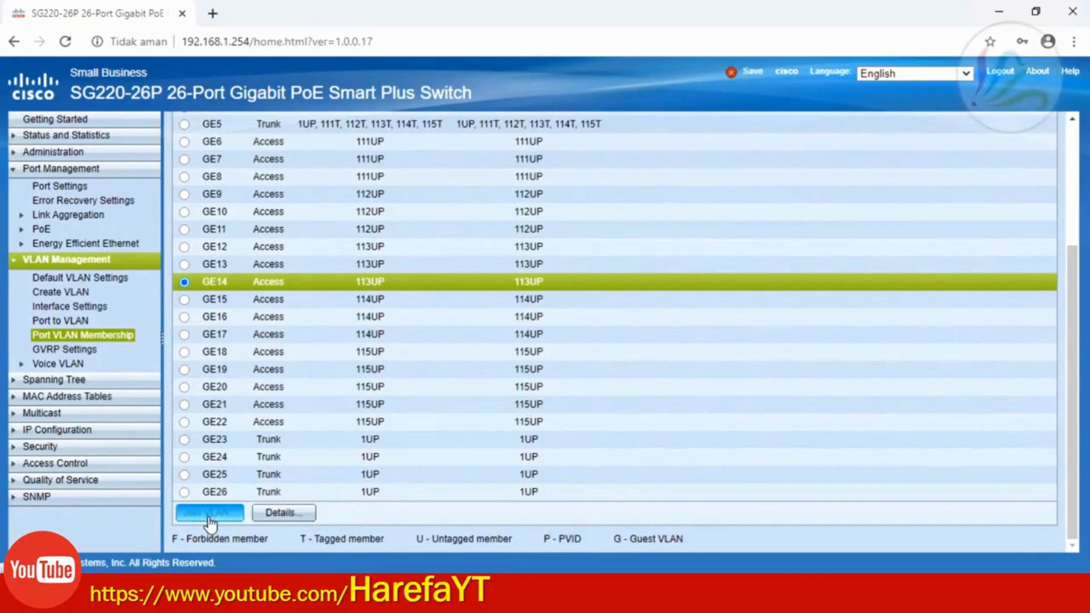
pyautogui.click(177, 169)
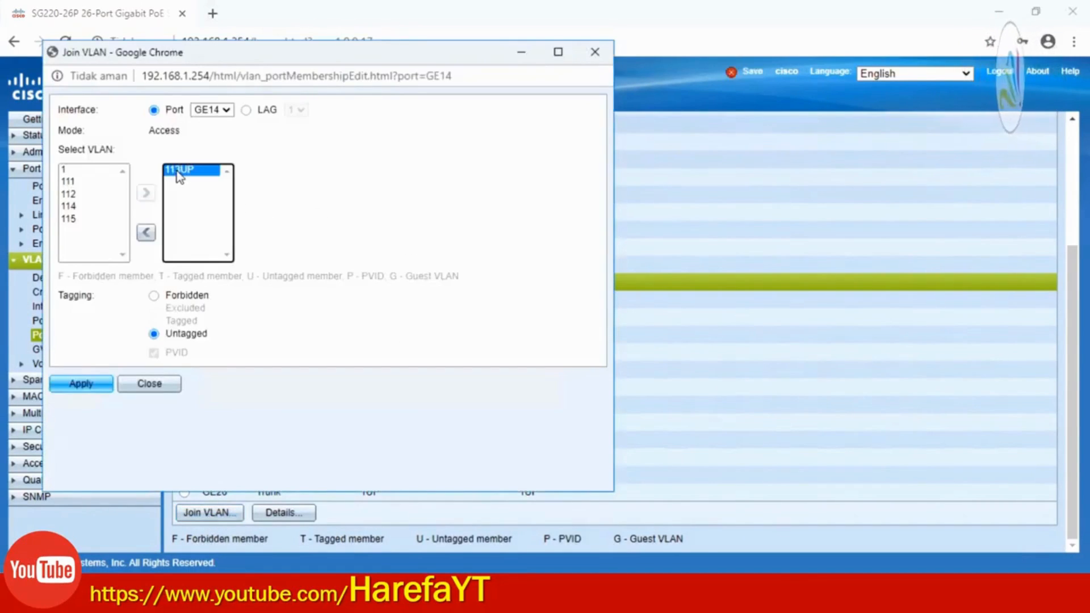
pyautogui.click(77, 194)
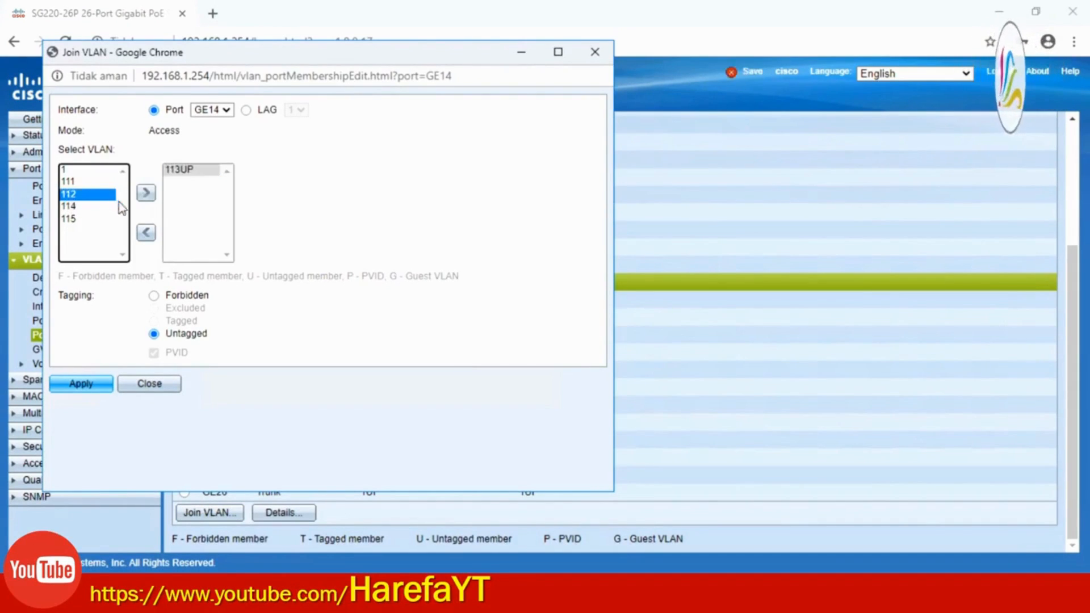
pyautogui.click(146, 194)
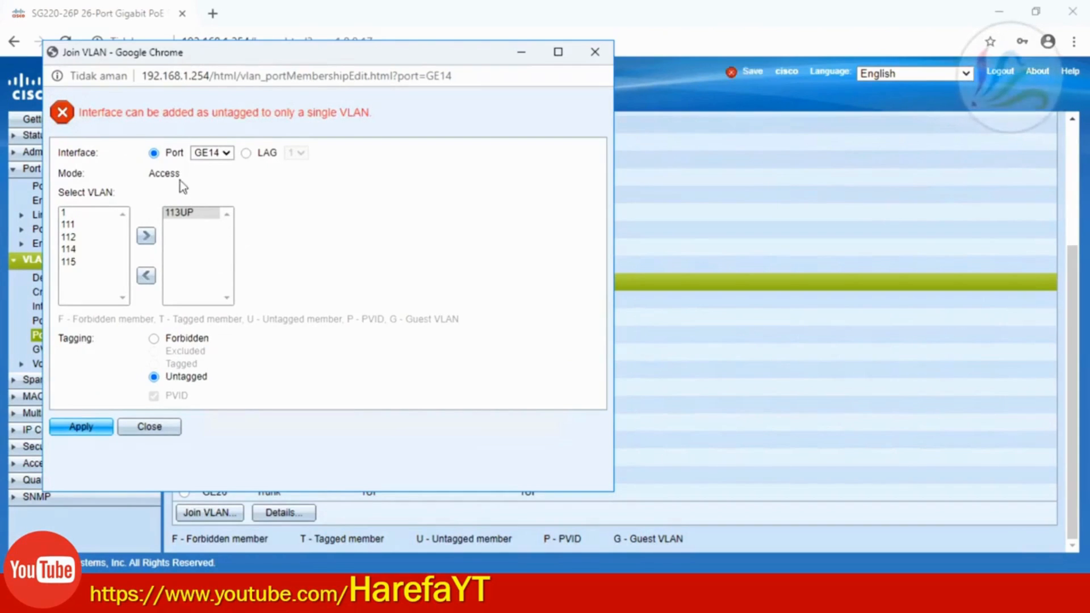
pyautogui.doubleClick(163, 173)
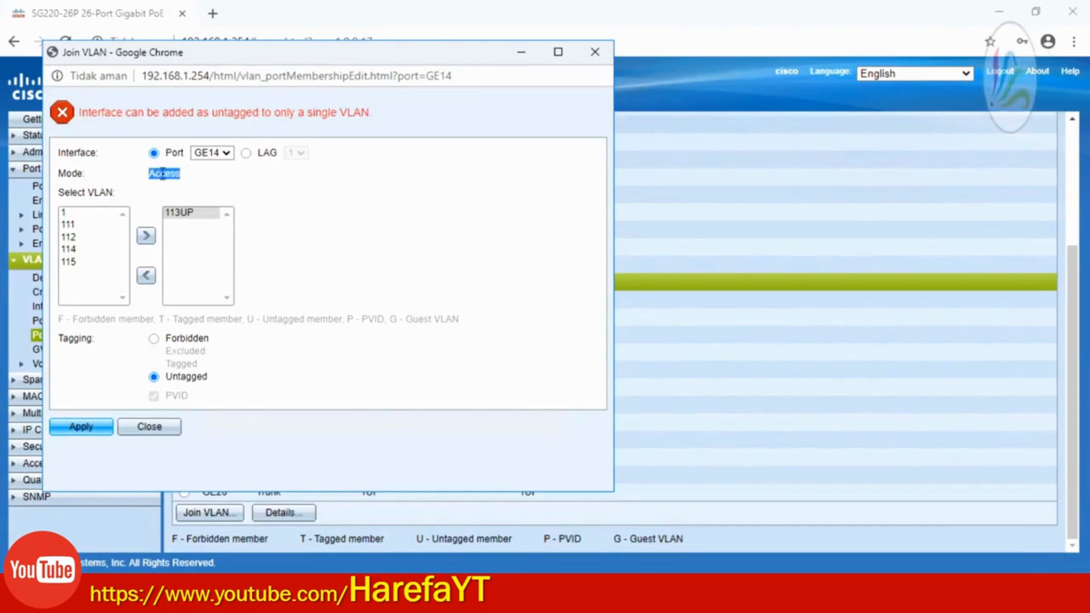
pyautogui.click(231, 186)
pyautogui.doubleClick(174, 177)
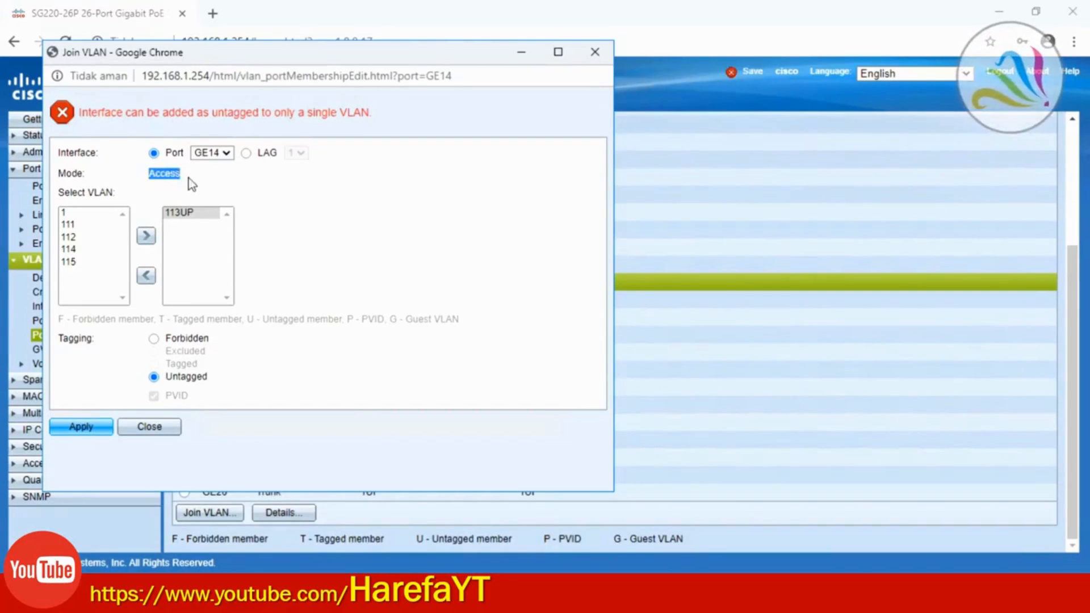
pyautogui.click(188, 178)
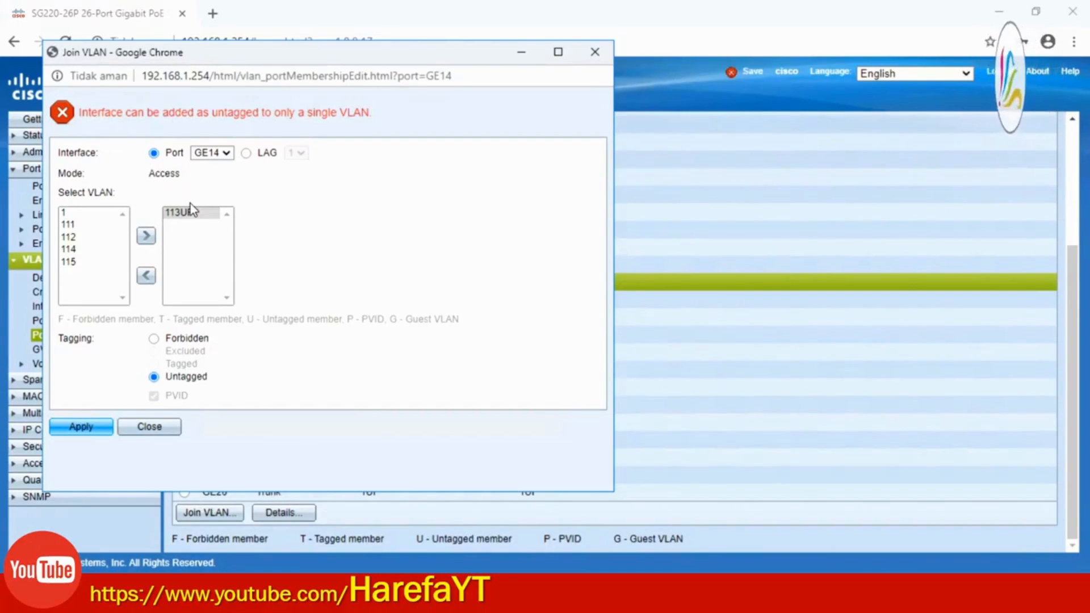
pyautogui.click(180, 214)
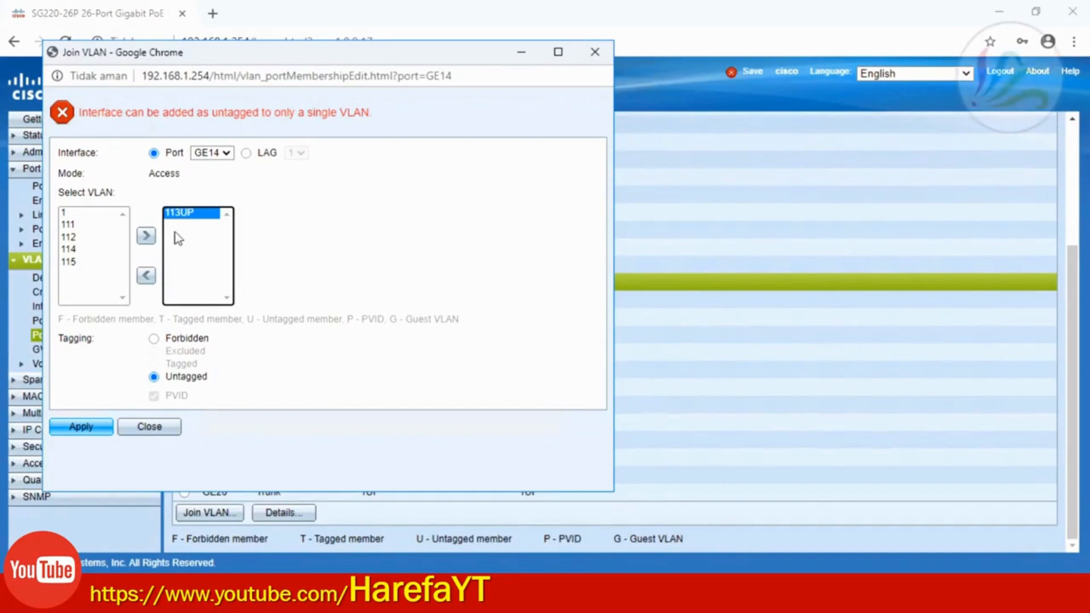
pyautogui.click(146, 276)
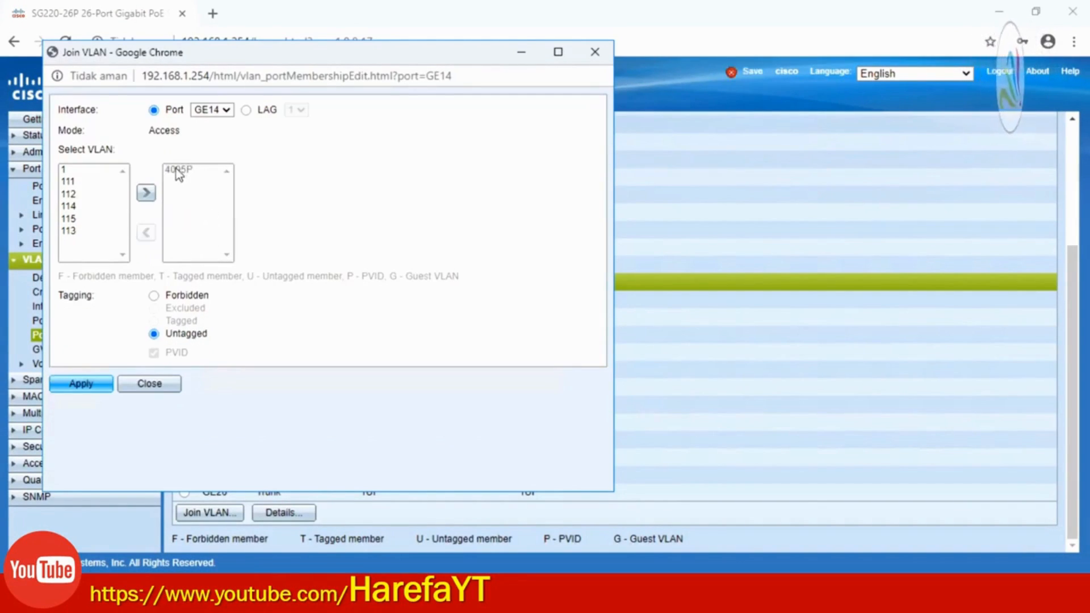
pyautogui.click(72, 219)
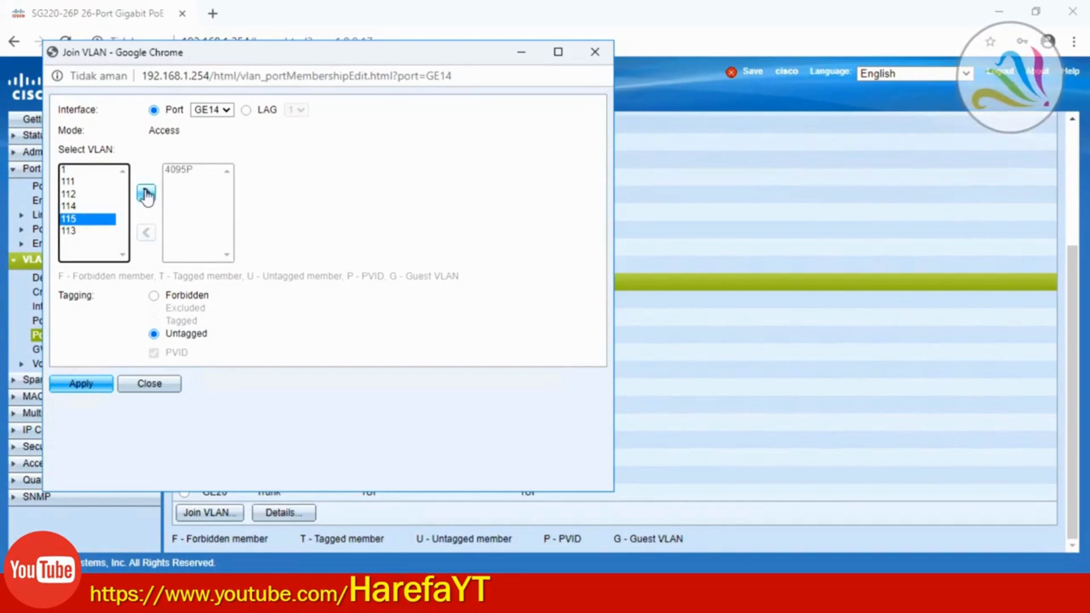
pyautogui.click(146, 193)
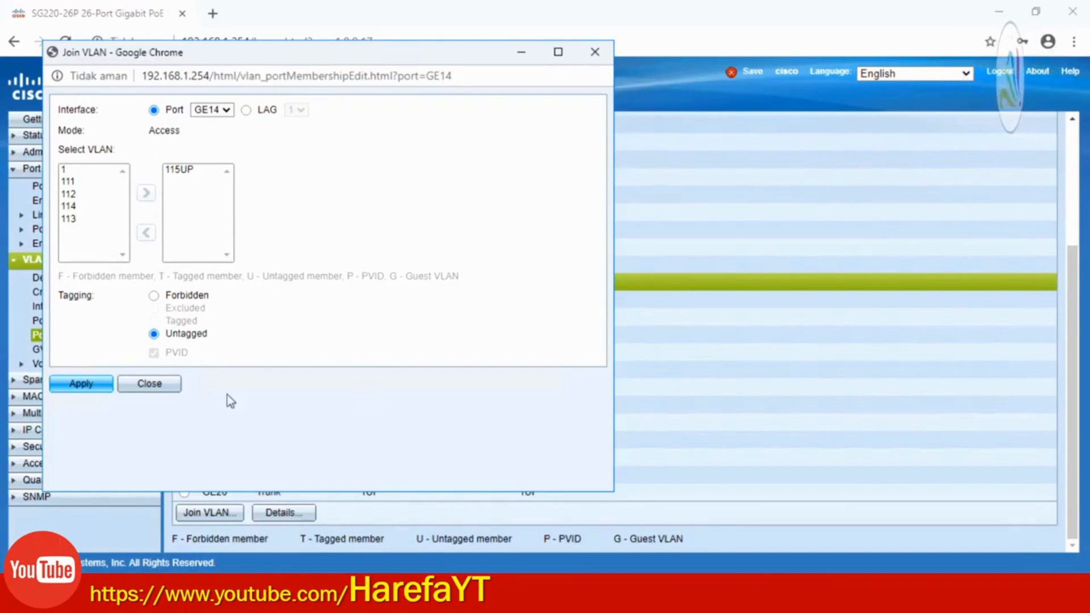
pyautogui.click(166, 386)
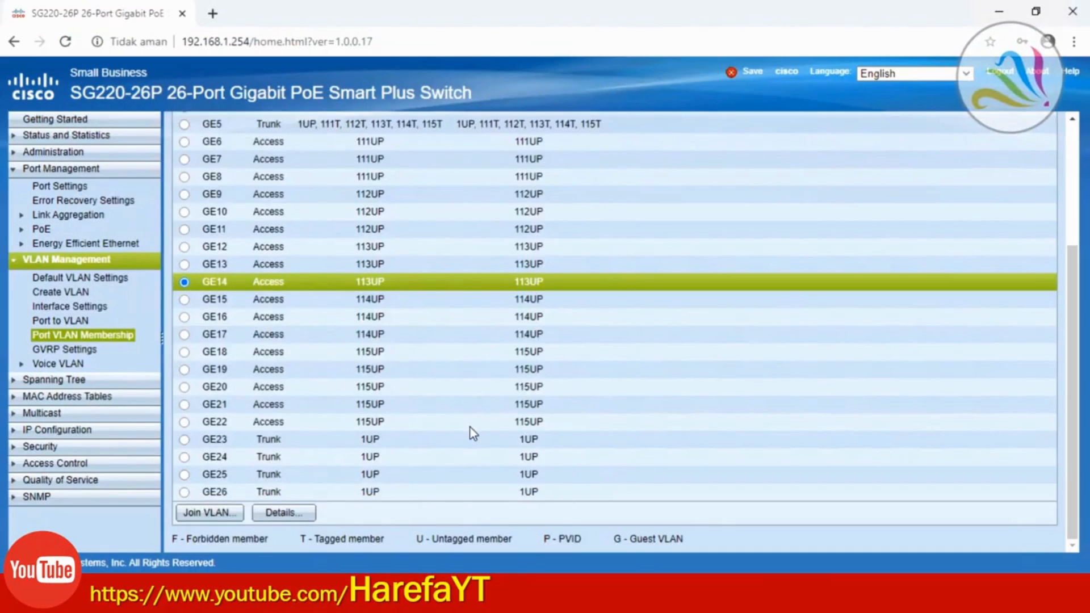
# Scroll to the top of Port VLAN Membership and log out, confirming with OK
pyautogui.scroll(3, 470, 431)
pyautogui.scroll(1, 470, 427)
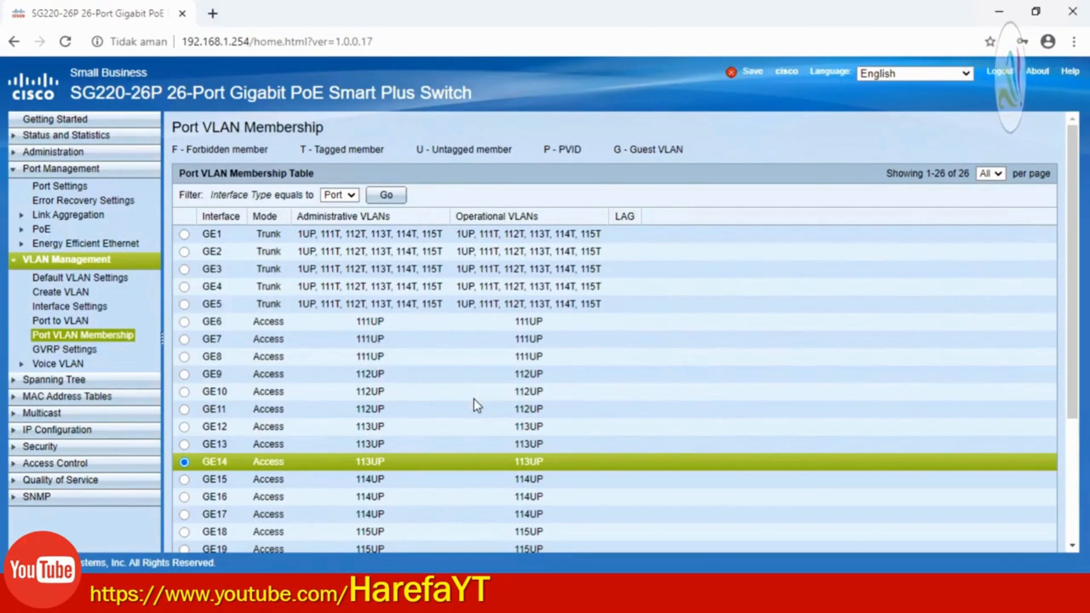
pyautogui.scroll(-1, 474, 399)
pyautogui.scroll(1, 475, 400)
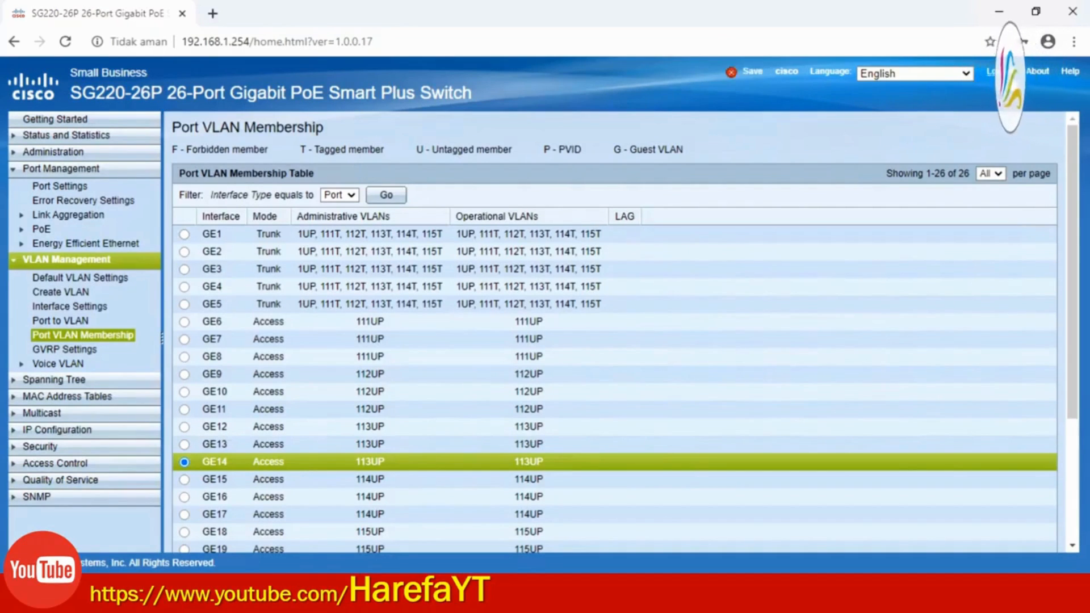
pyautogui.click(999, 71)
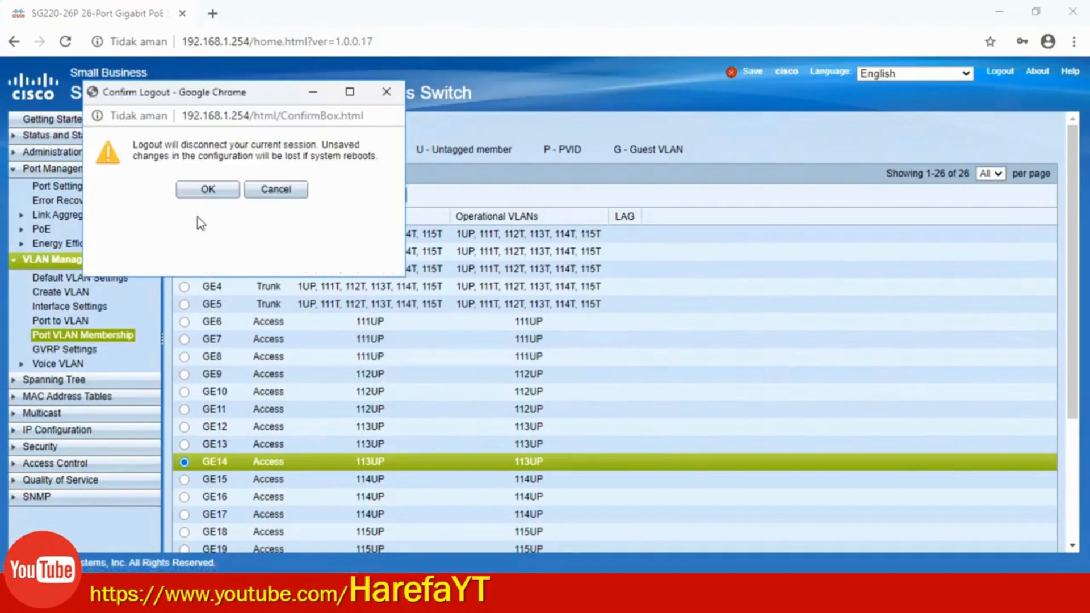
pyautogui.click(193, 193)
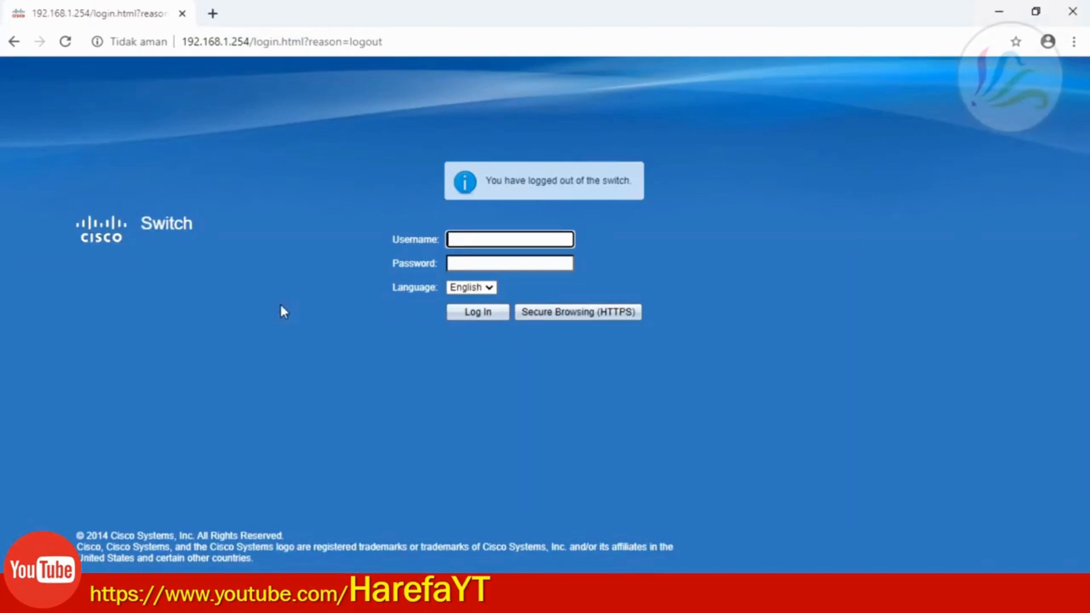